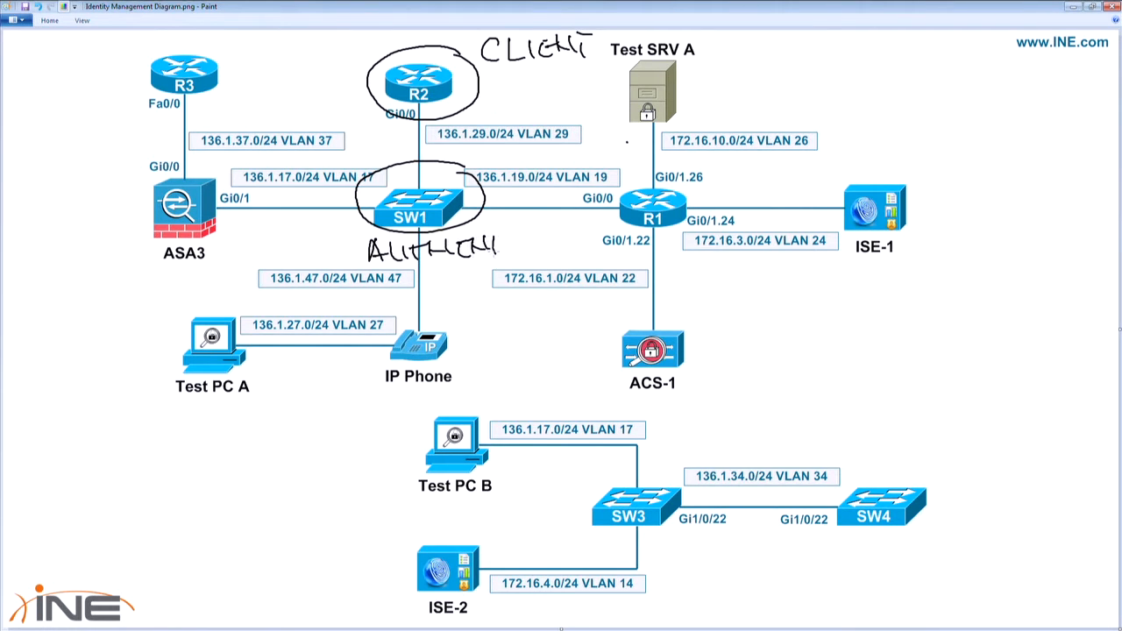
Step: Finish the handwritten AUTHENTICATOR label under SW1, sketch an arrow towards ISE-1, and label that device AUTH SERVER
{"action": "left_click_drag", "start_coordinate": [526, 234], "coordinate": [516, 249]}
{"action": "left_click_drag", "start_coordinate": [529, 251], "coordinate": [538, 245]}
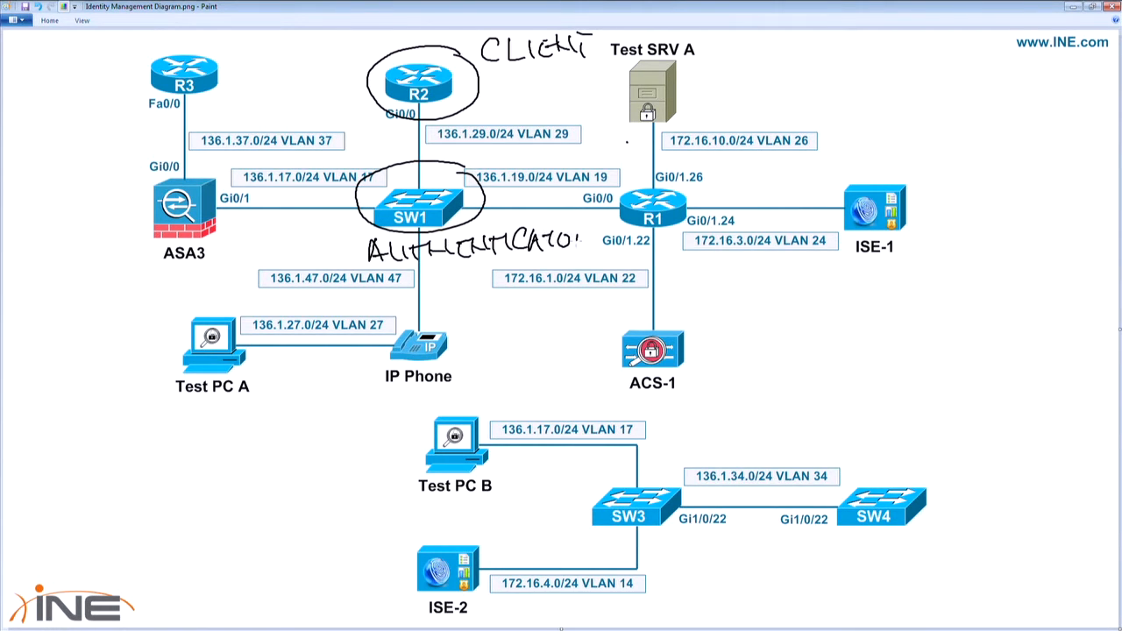
{"action": "left_click_drag", "start_coordinate": [498, 178], "coordinate": [809, 174]}
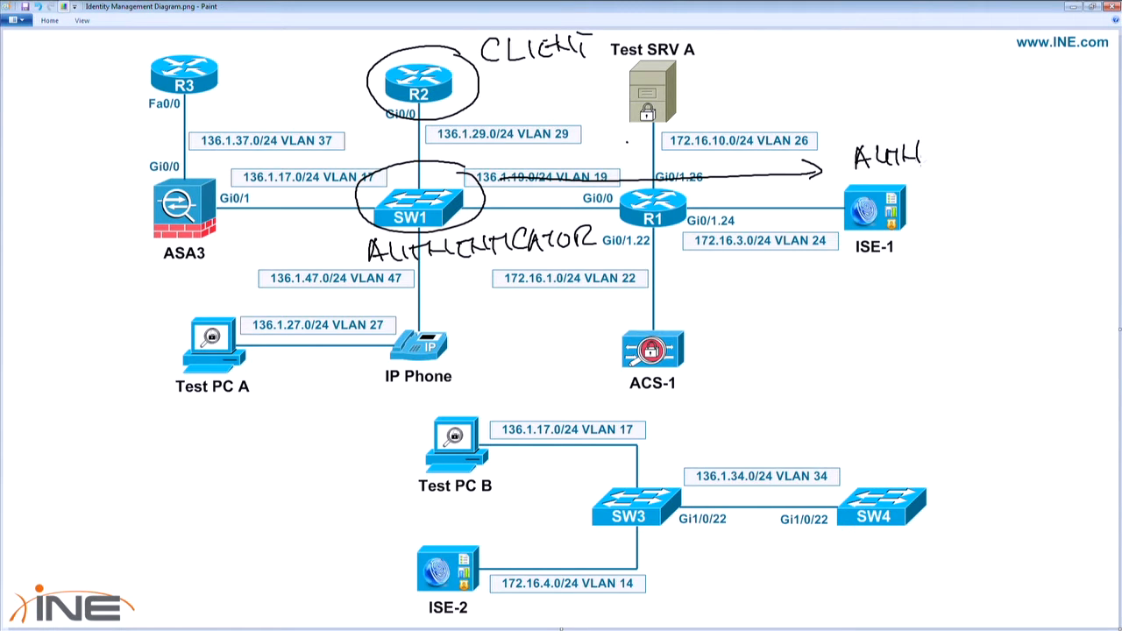
{"action": "left_click_drag", "start_coordinate": [983, 165], "coordinate": [1068, 160]}
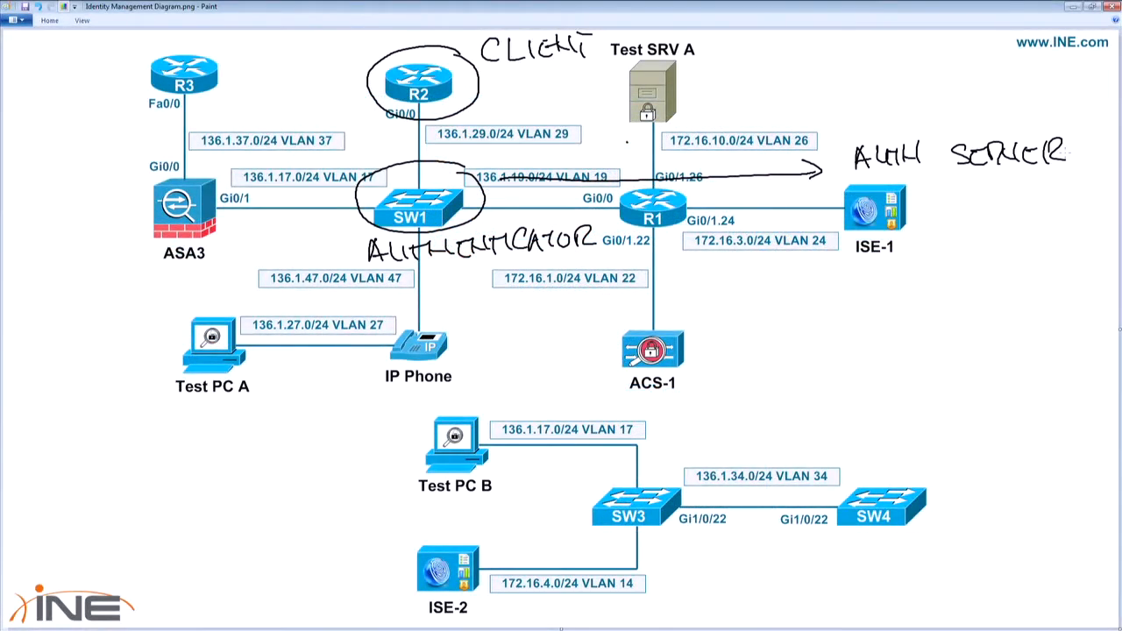
Step: Switch to SW1's session in SecureCRT and enter global configuration mode
{"action": "key", "text": "alt+Tab"}
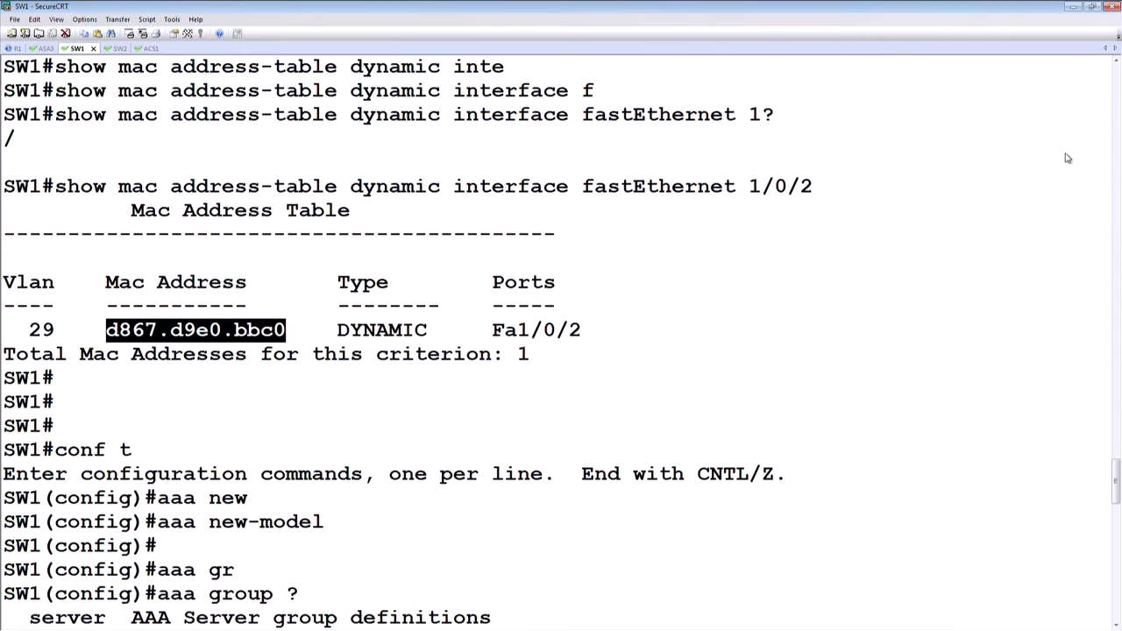
{"action": "key", "text": "Return"}
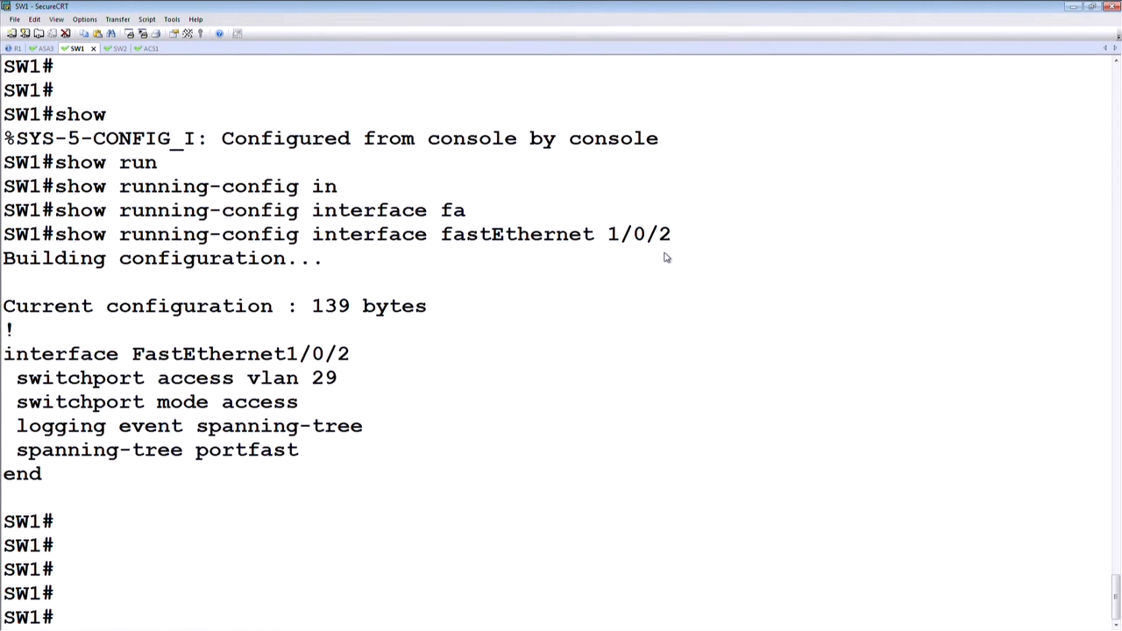
{"action": "key", "text": "Return"}
{"action": "key", "text": "Return"}
{"action": "key", "text": "Return"}
{"action": "type", "text": "conf t"}
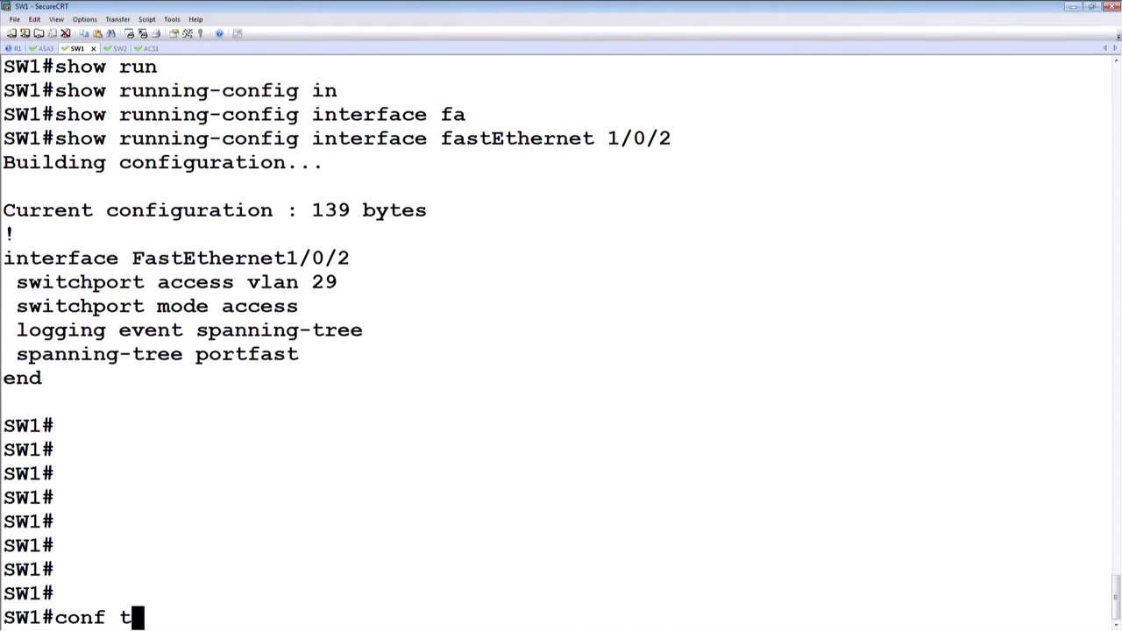
{"action": "key", "text": "Return"}
Step: Enable AAA on SW1 with the command aaa new-model
{"action": "type", "text": "aa anew"}
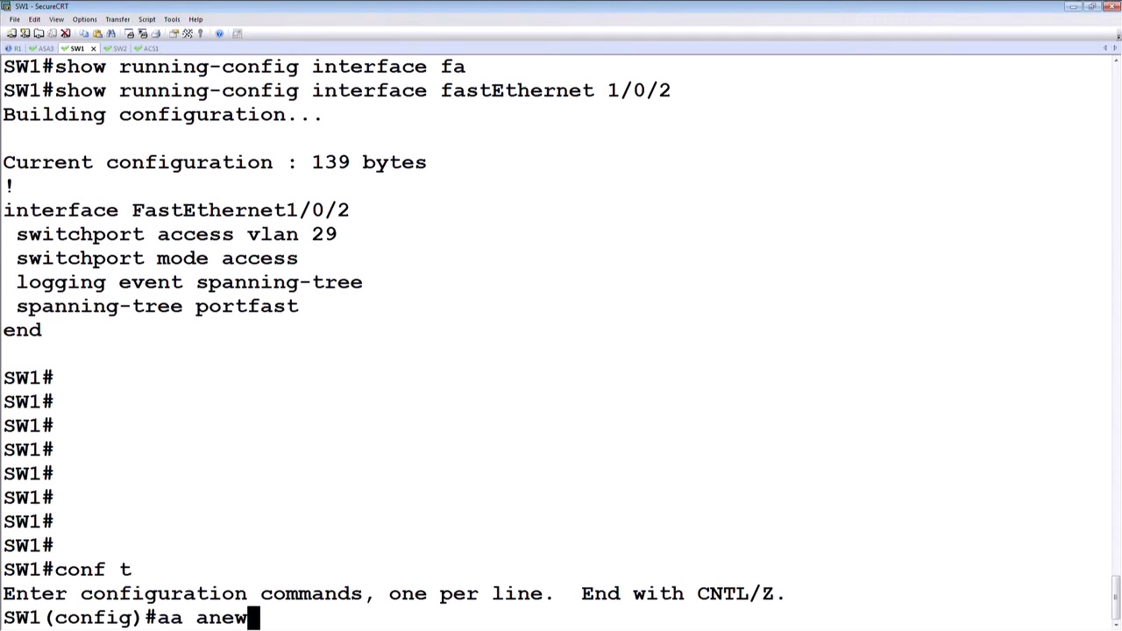
{"action": "key", "text": "Tab"}
{"action": "key", "text": "BackSpace"}
{"action": "key", "text": "BackSpace"}
{"action": "key", "text": "BackSpace"}
{"action": "key", "text": "BackSpace"}
{"action": "key", "text": "BackSpace"}
{"action": "type", "text": "a new"}
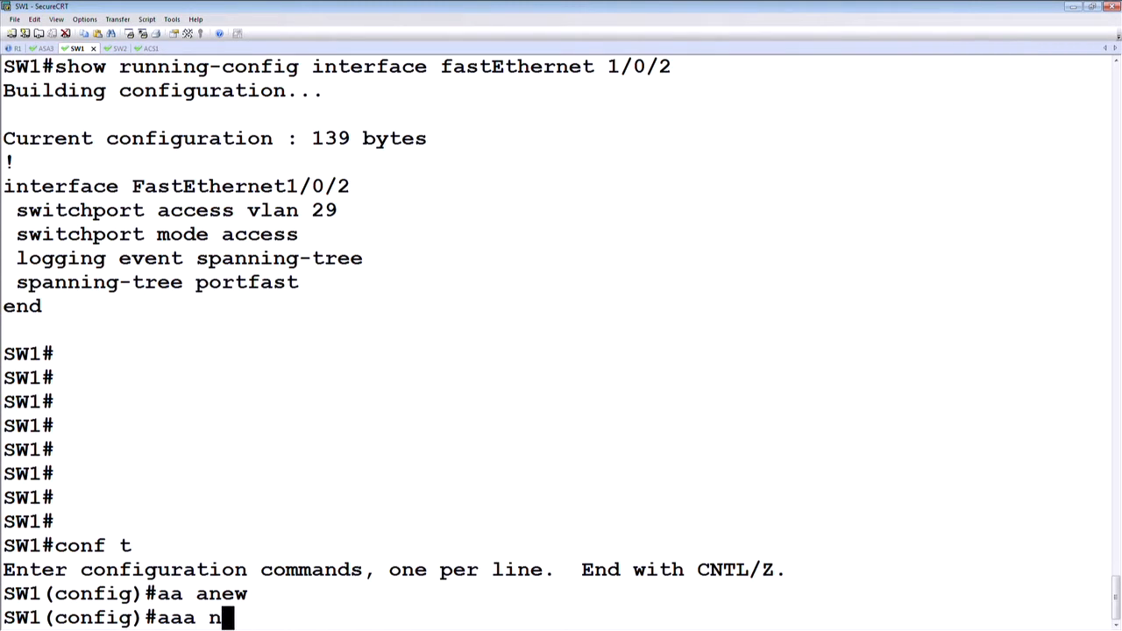
{"action": "key", "text": "Tab"}
{"action": "key", "text": "Return"}
{"action": "key", "text": "Return"}
Step: Try to create an AAA server group named ISE_RADIUS without specifying a protocol type
{"action": "type", "text": "aa agr"}
{"action": "key", "text": "Tab"}
{"action": "key", "text": "BackSpace"}
{"action": "key", "text": "BackSpace"}
{"action": "key", "text": "BackSpace"}
{"action": "key", "text": "BackSpace"}
{"action": "type", "text": "a gr"}
{"action": "key", "text": "Tab"}
{"action": "type", "text": "s"}
{"action": "key", "text": "Tab"}
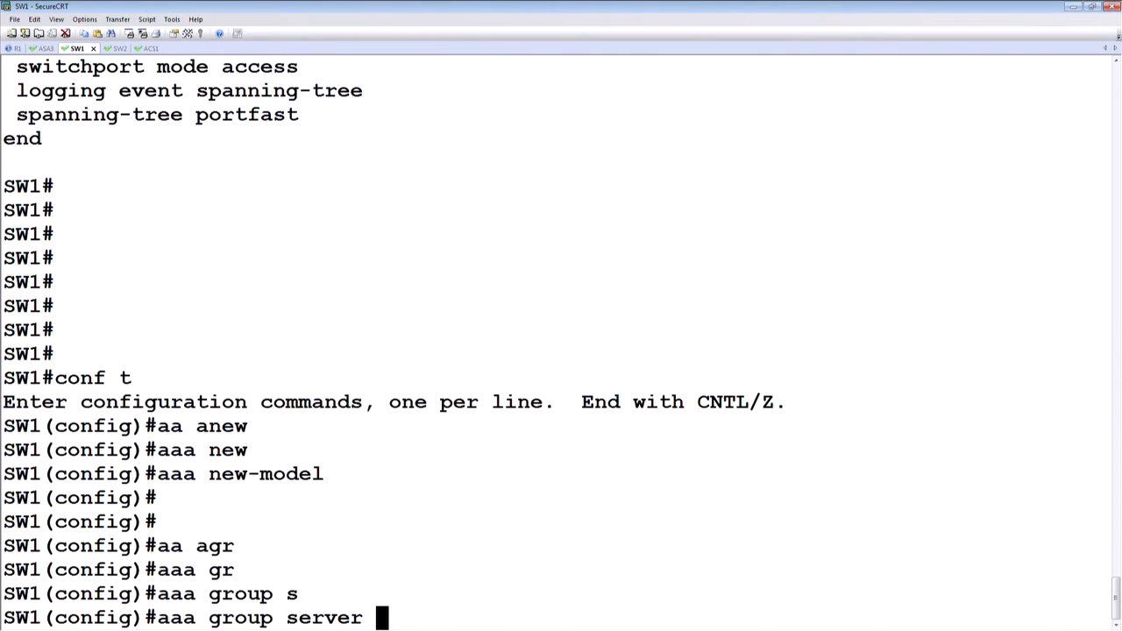
{"action": "type", "text": "ISE_RADIUS"}
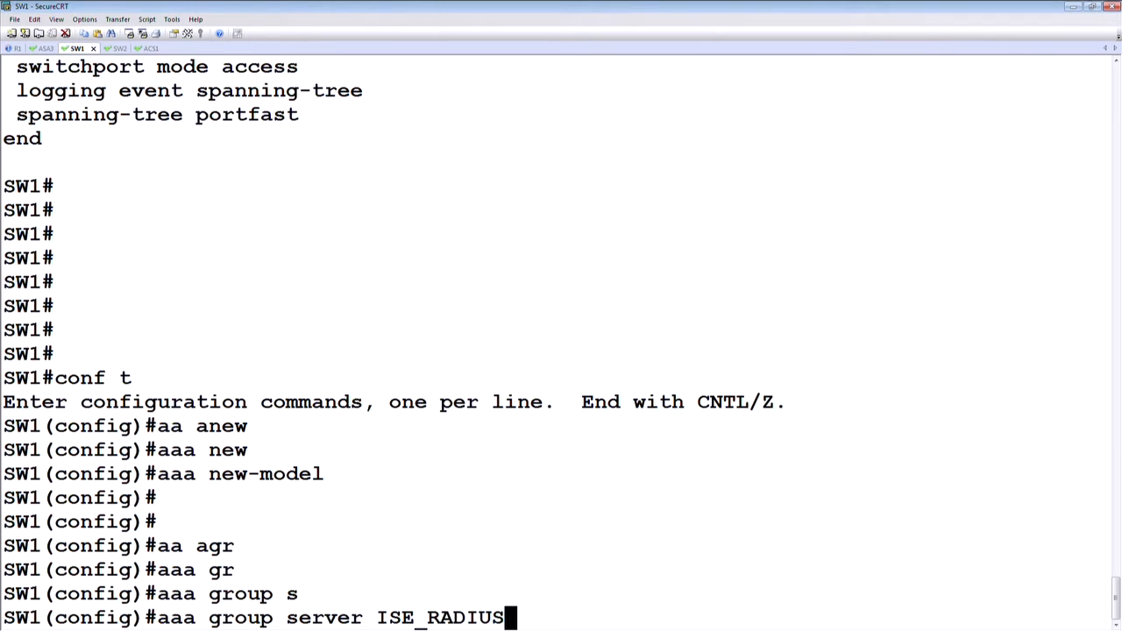
{"action": "key", "text": "Return"}
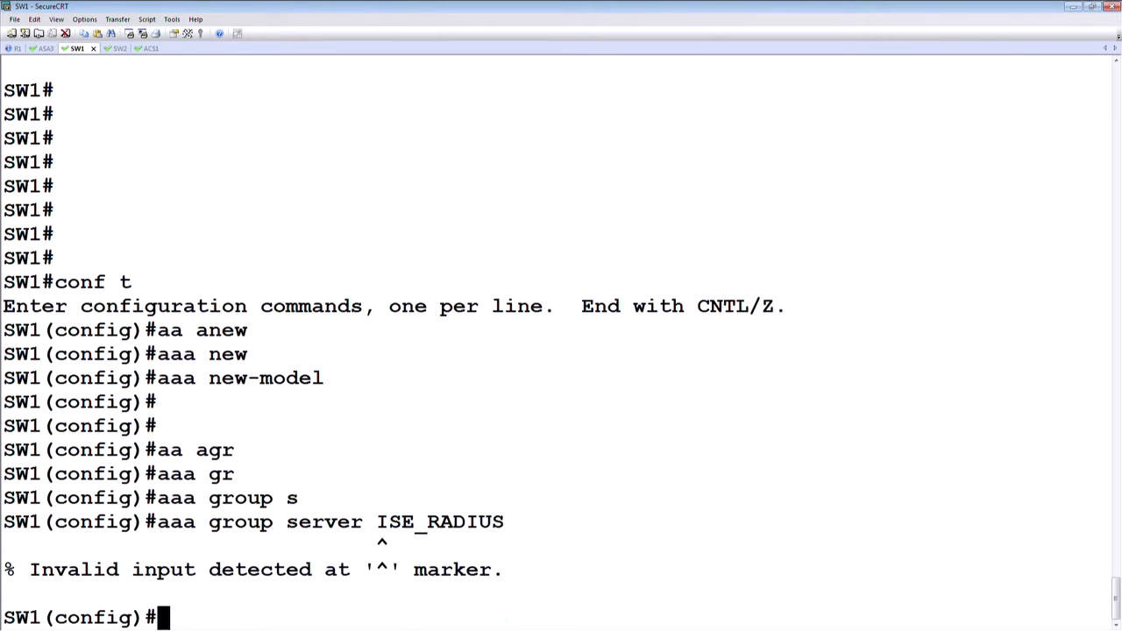
Step: Create the AAA server group ISE_RADIUS with radius as its protocol type
{"action": "key", "text": "Up"}
{"action": "key", "text": "BackSpace"}
{"action": "key", "text": "BackSpace"}
{"action": "key", "text": "BackSpace"}
{"action": "key", "text": "BackSpace"}
{"action": "key", "text": "BackSpace"}
{"action": "key", "text": "BackSpace"}
{"action": "key", "text": "BackSpace"}
{"action": "key", "text": "BackSpace"}
{"action": "key", "text": "BackSpace"}
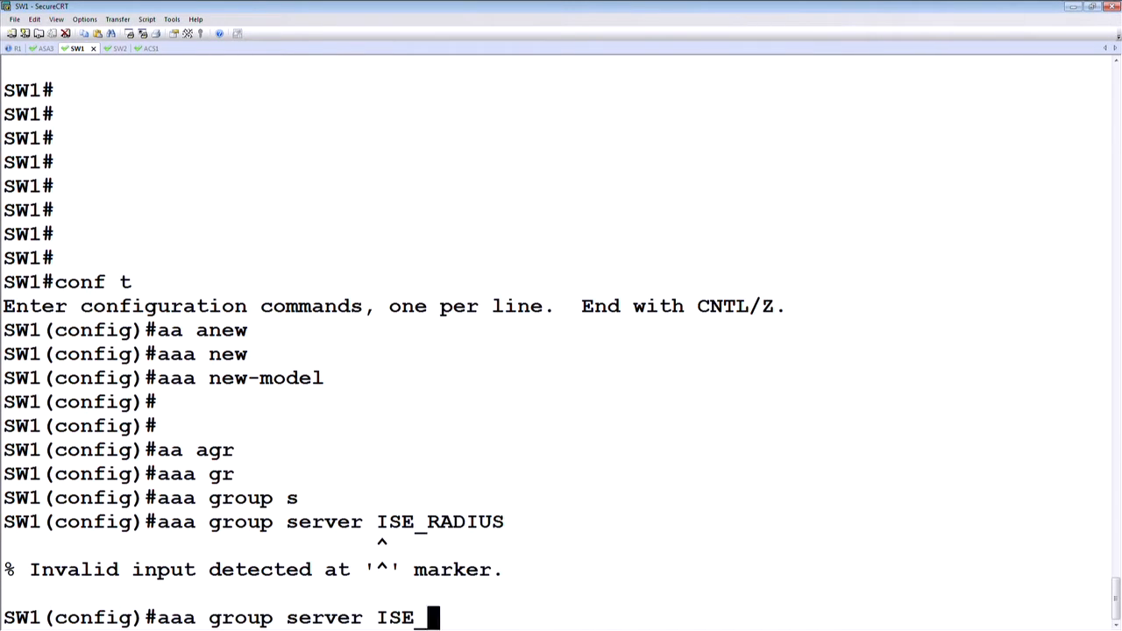
{"action": "key", "text": "BackSpace"}
{"action": "type", "text": "r"}
{"action": "key", "text": "Tab"}
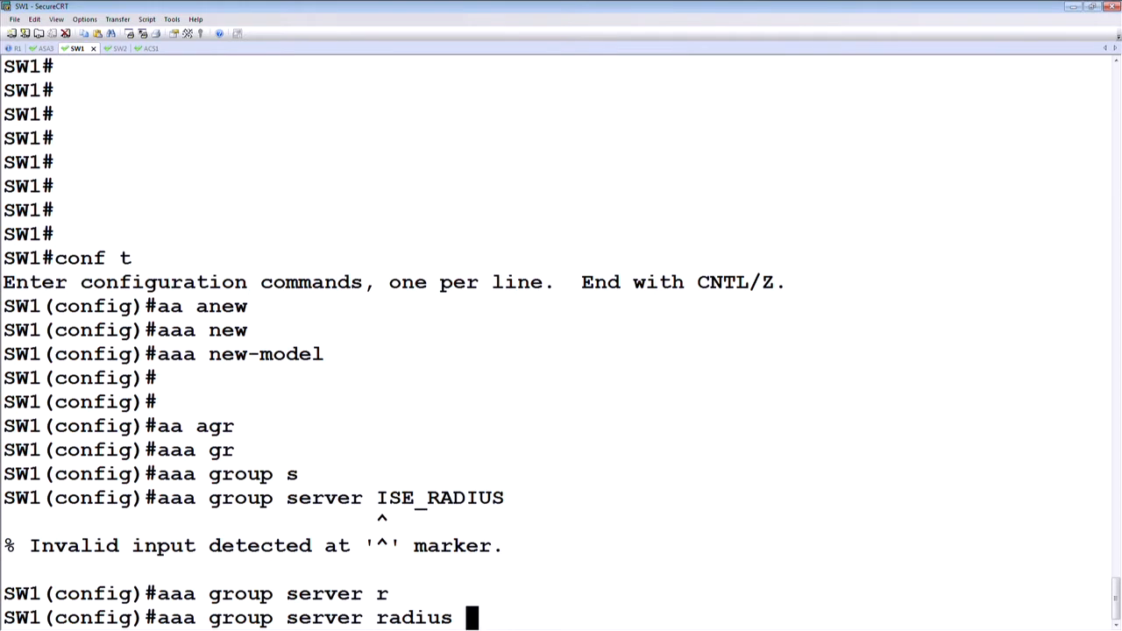
{"action": "type", "text": "ISE_RADIUS"}
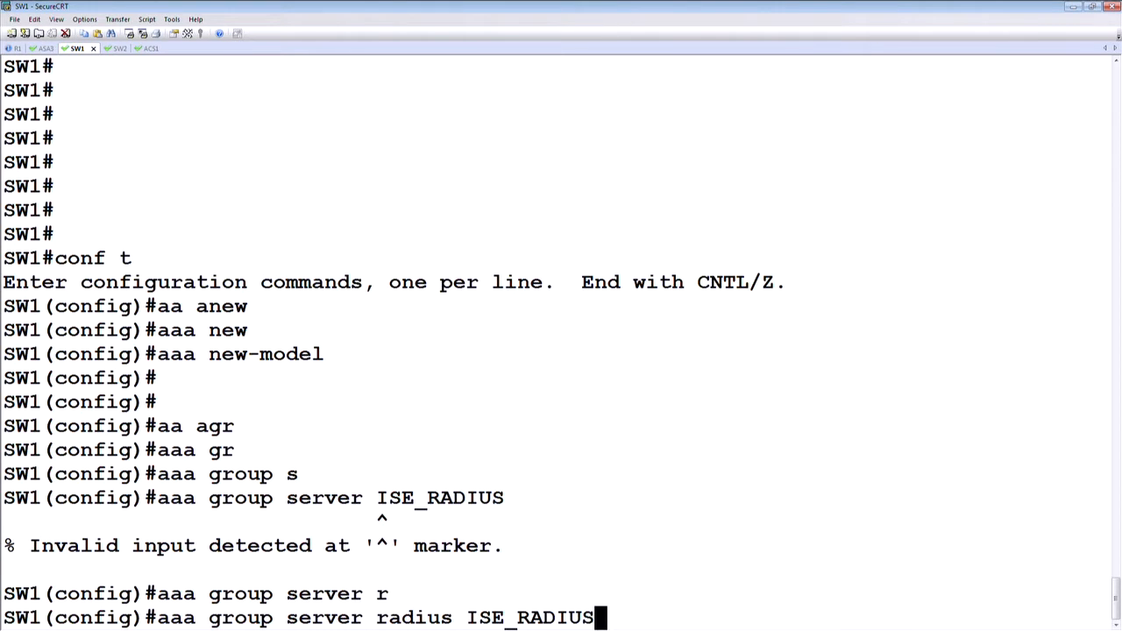
{"action": "key", "text": "Return"}
Step: Add the private RADIUS server 172.16.1.100 to the group and enter its shared key
{"action": "type", "text": "ser"}
{"action": "key", "text": "Tab"}
{"action": "type", "text": "ver-p"}
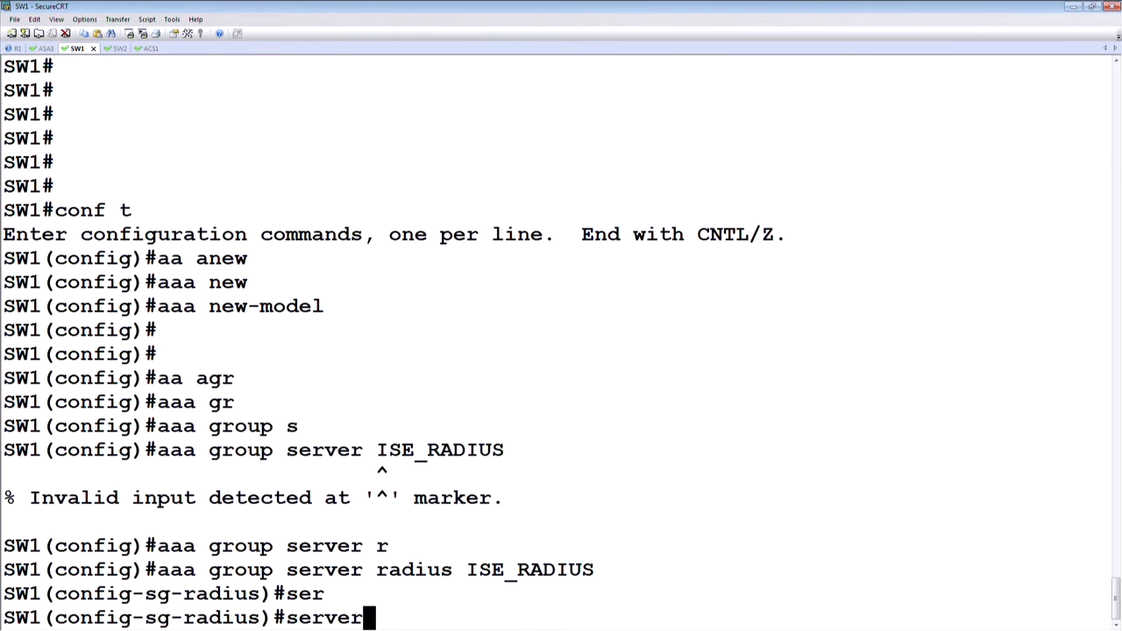
{"action": "key", "text": "Tab"}
{"action": "type", "text": "h"}
{"action": "key", "text": "Tab"}
{"action": "key", "text": "BackSpace"}
{"action": "type", "text": "17"}
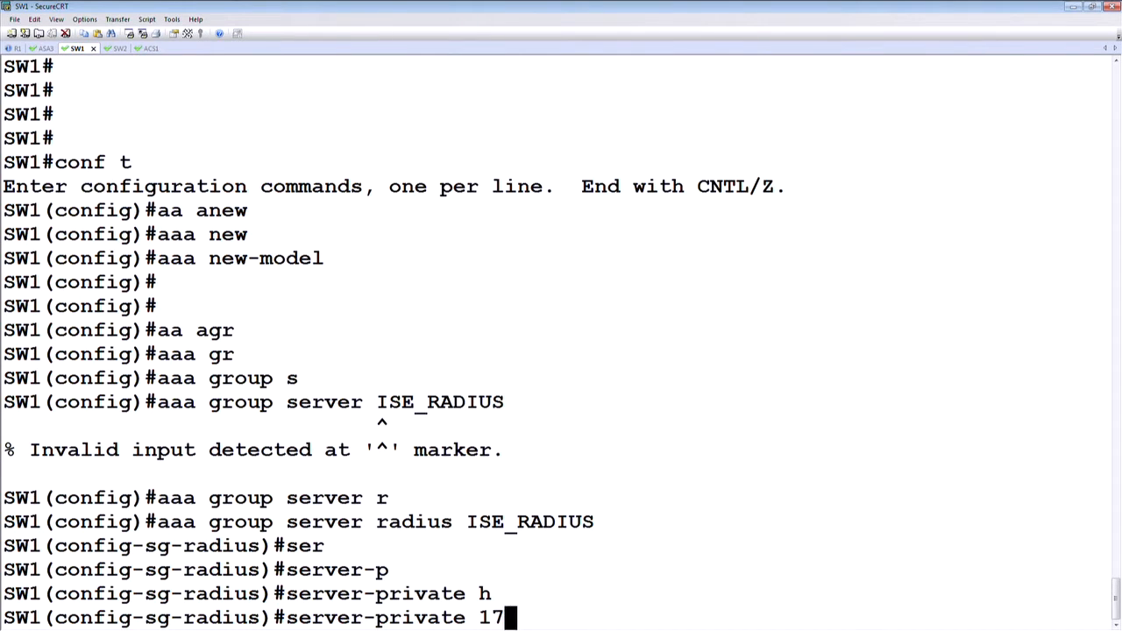
{"action": "type", "text": "2.16.1.100 ke"}
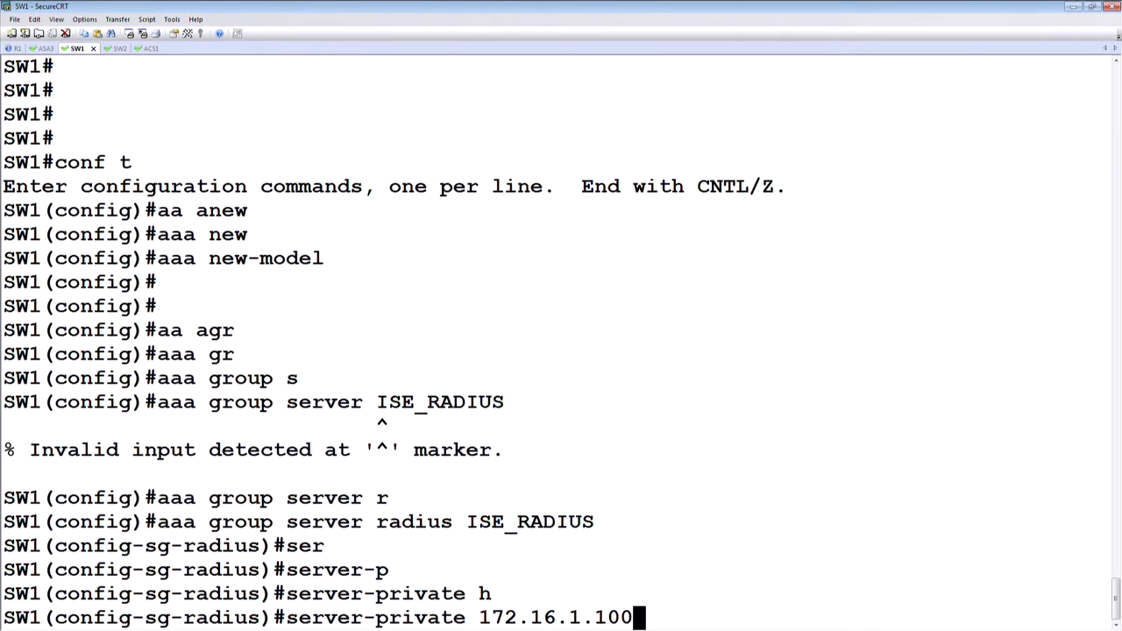
{"action": "key", "text": "Tab"}
{"action": "type", "text": "cisco"}
{"action": "key", "text": "Return"}
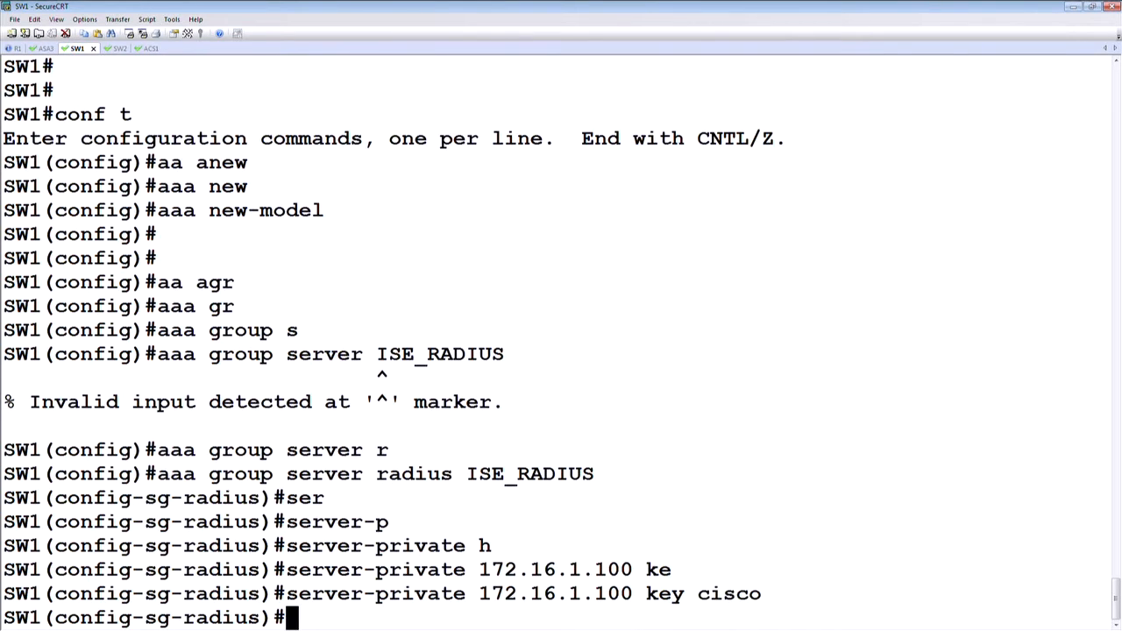
Step: Set the server group's RADIUS source interface to loopback 0 and return to global configuration mode
{"action": "type", "text": "ip ra"}
{"action": "key", "text": "Tab"}
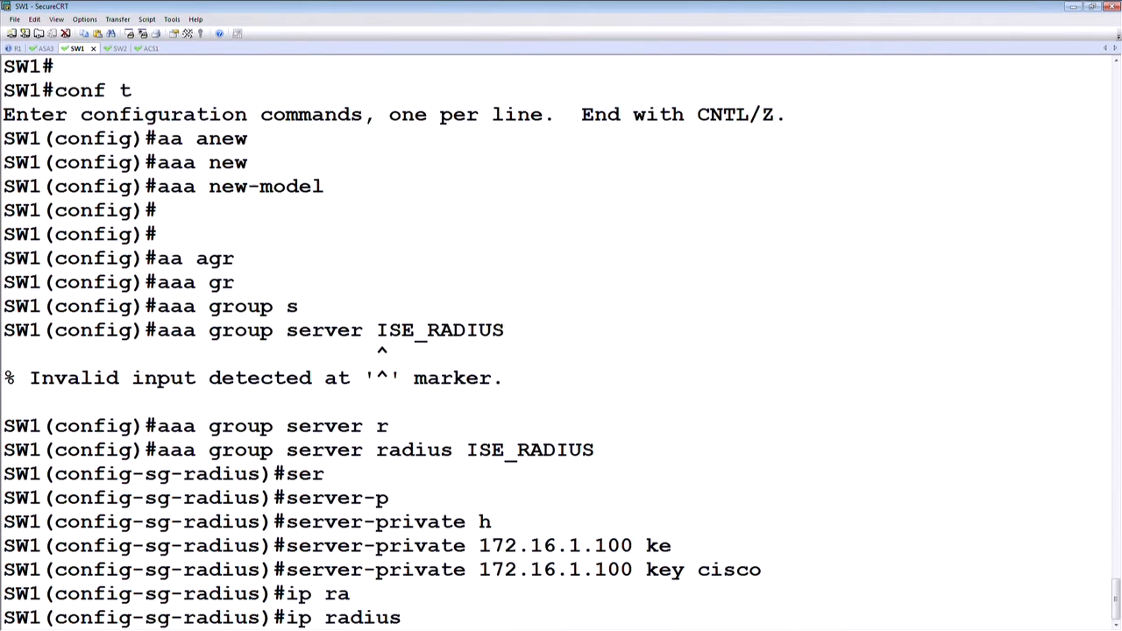
{"action": "type", "text": "s"}
{"action": "key", "text": "Tab"}
{"action": "type", "text": "lo"}
{"action": "key", "text": "Tab"}
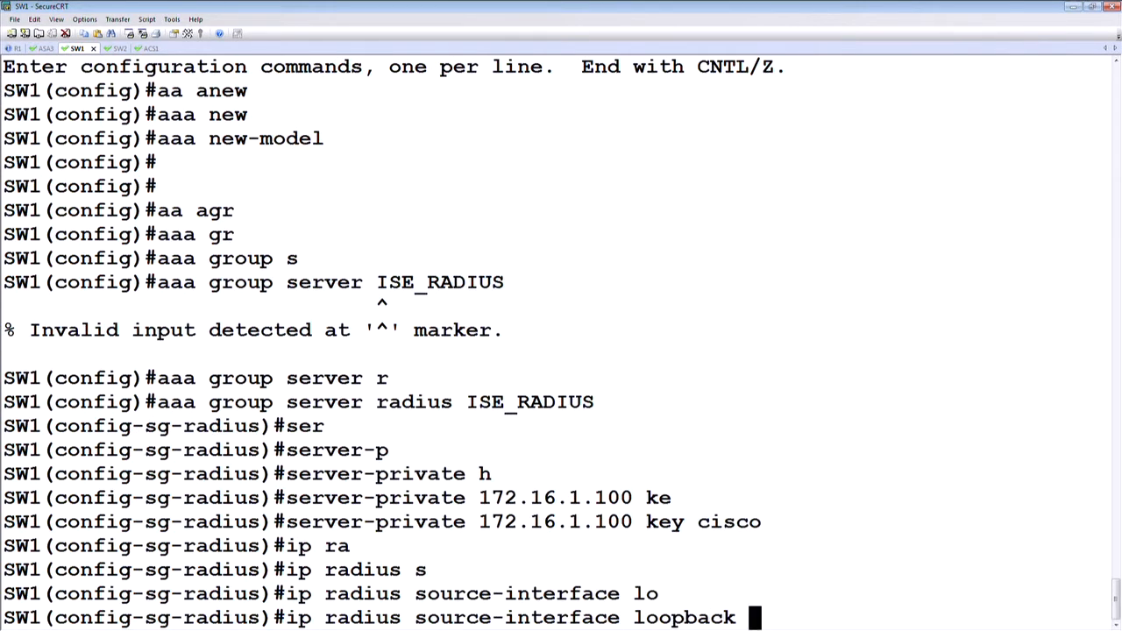
{"action": "type", "text": "0"}
{"action": "key", "text": "Return"}
{"action": "key", "text": "Return"}
{"action": "key", "text": "Return"}
{"action": "key", "text": "Return"}
{"action": "type", "text": "e"}
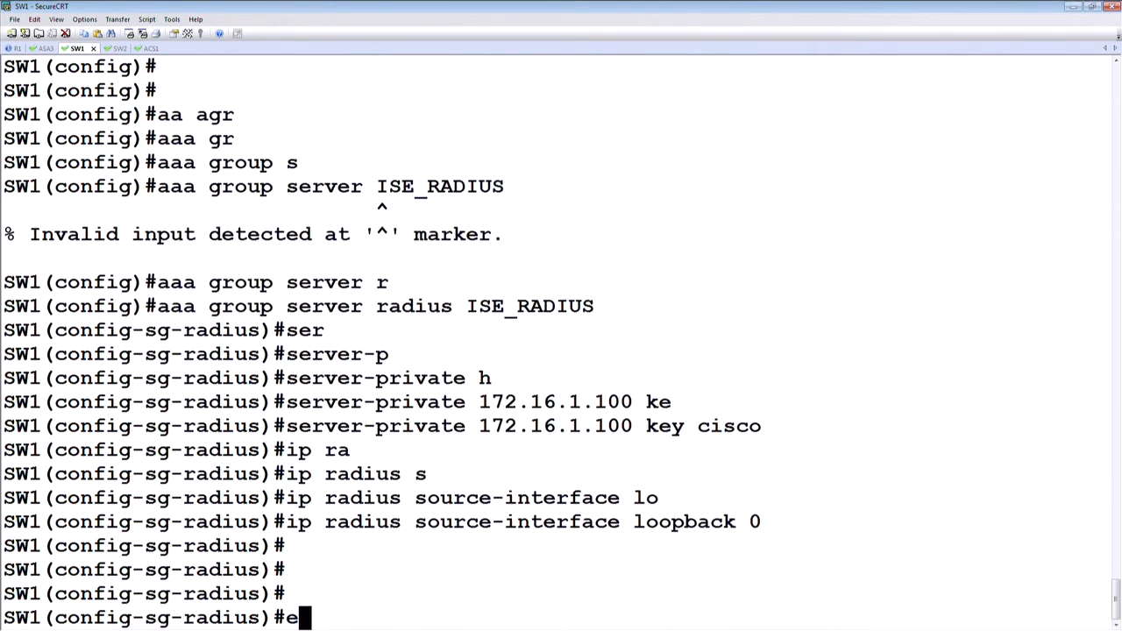
{"action": "type", "text": "xit"}
{"action": "key", "text": "Return"}
{"action": "key", "text": "Return"}
Step: Define the default dot1x authentication method list to use group ISE_RADIUS, and leave configuration mode
{"action": "type", "text": "aaa aut"}
{"action": "key", "text": "Tab"}
{"action": "type", "text": "h"}
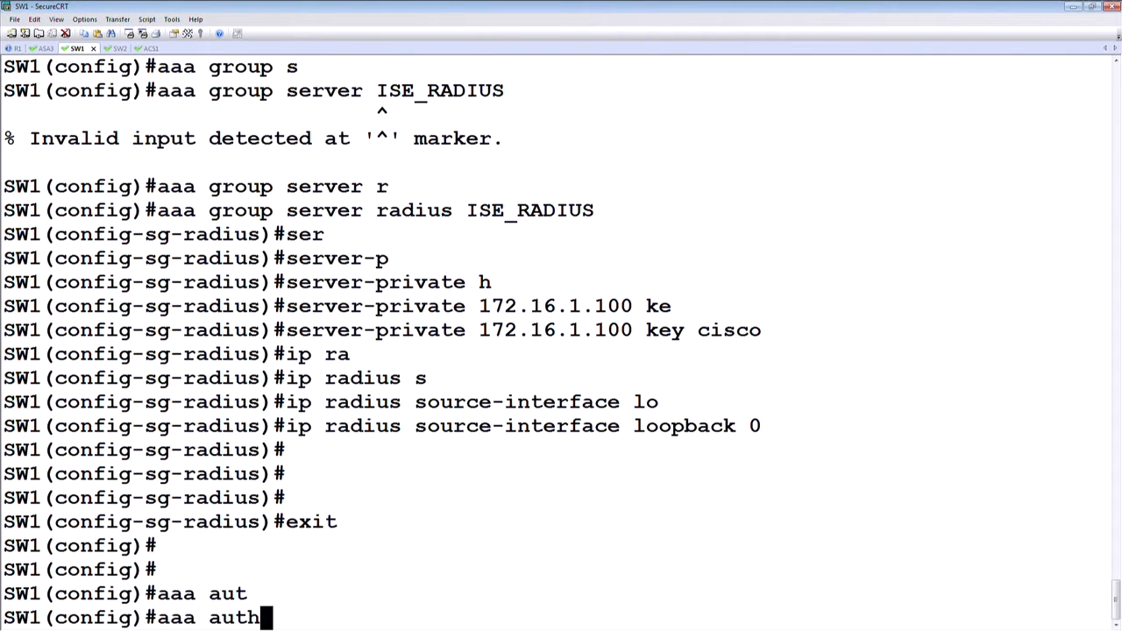
{"action": "type", "text": "e"}
{"action": "key", "text": "Tab"}
{"action": "type", "text": "d"}
{"action": "key", "text": "Tab"}
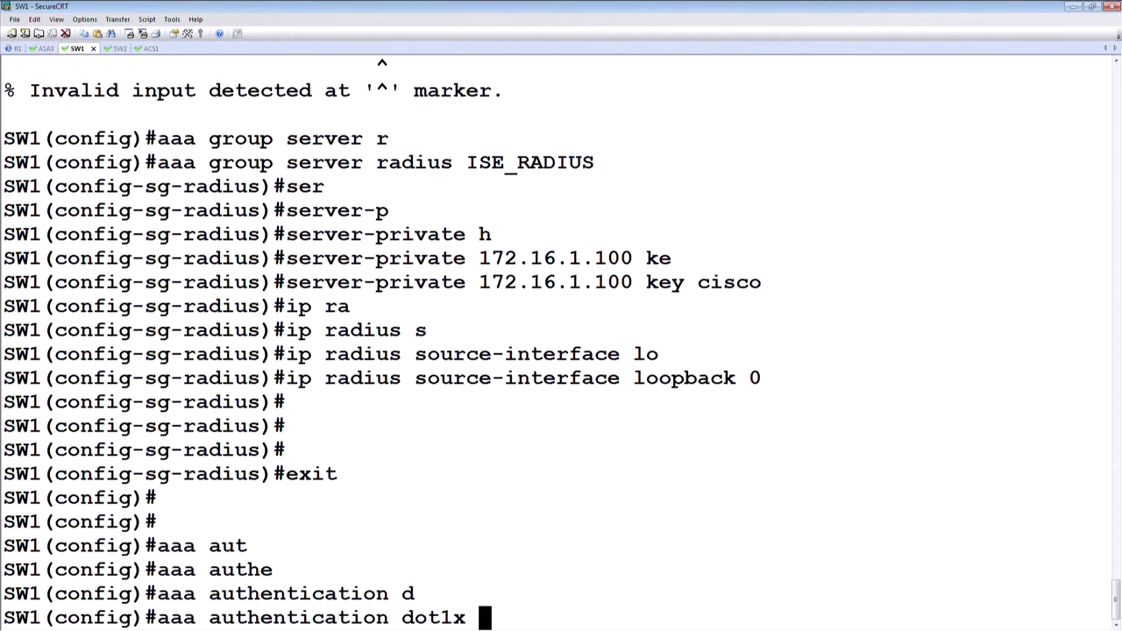
{"action": "type", "text": "d"}
{"action": "key", "text": "Tab"}
{"action": "type", "text": "g"}
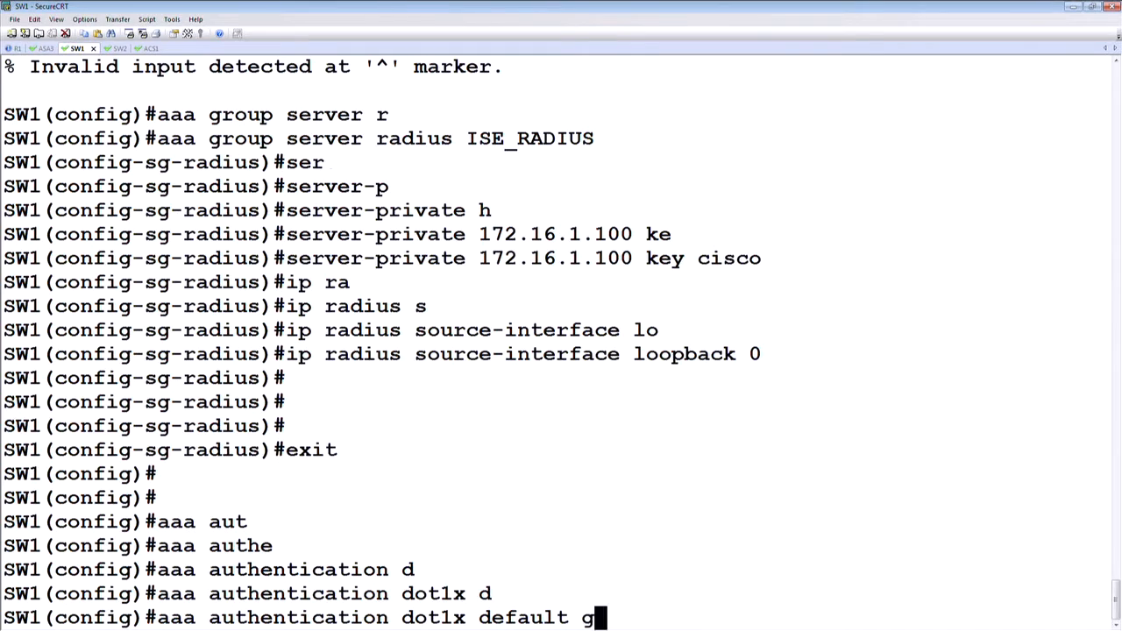
{"action": "type", "text": "r"}
{"action": "key", "text": "Tab"}
{"action": "type", "text": "ISE_RADIUS"}
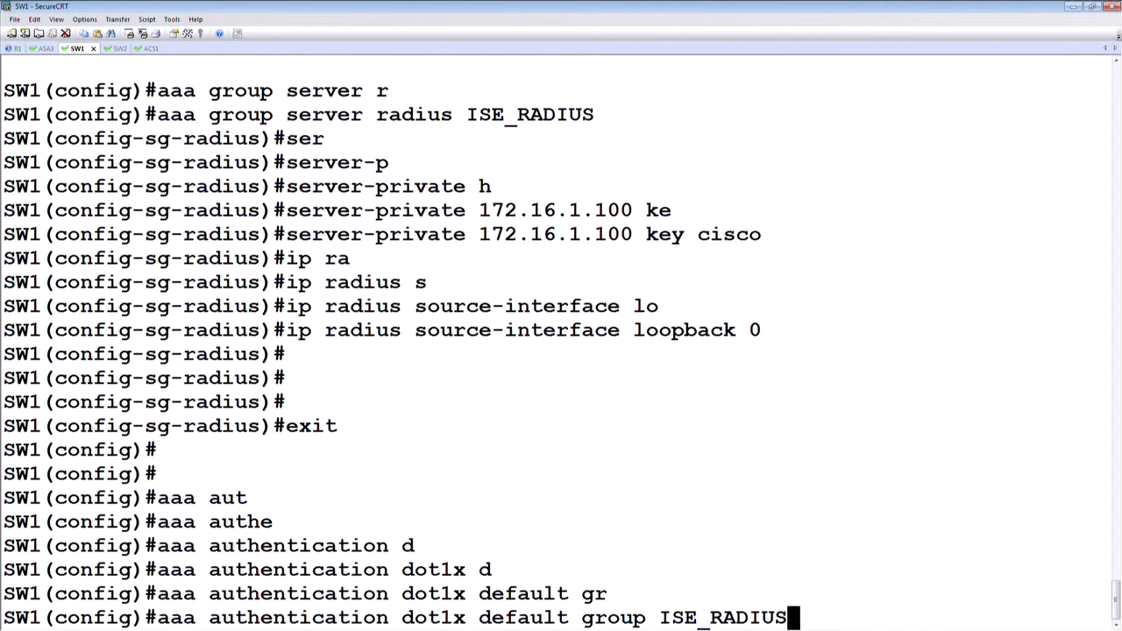
{"action": "key", "text": "Return"}
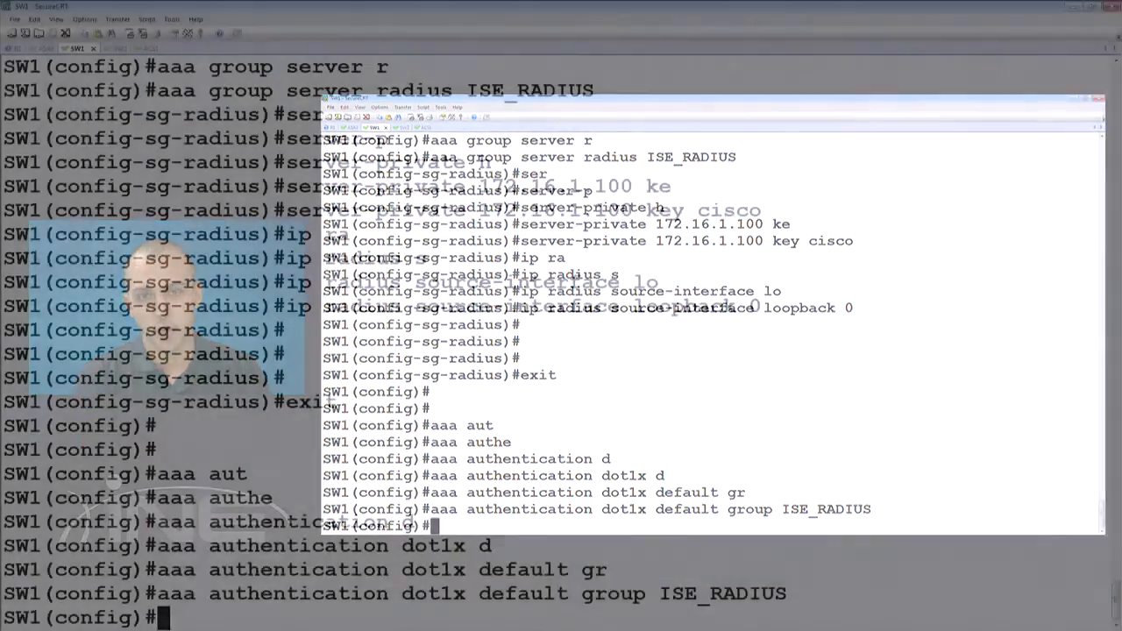
{"action": "key", "text": "Return"}
{"action": "key", "text": "Return"}
{"action": "key", "text": "Return"}
{"action": "key", "text": "ctrl+z"}
{"action": "key", "text": "Return"}
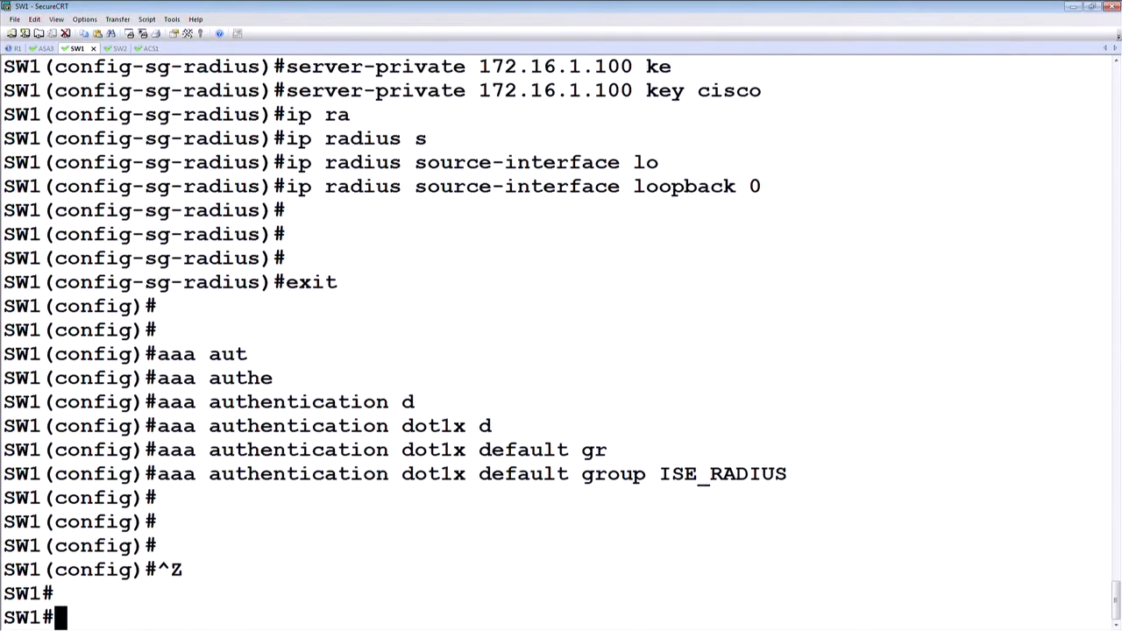
Step: List SW1's CDP neighbors and highlight R2's entry with its local interface
{"action": "key", "text": "Return"}
{"action": "type", "text": "show cdp "}
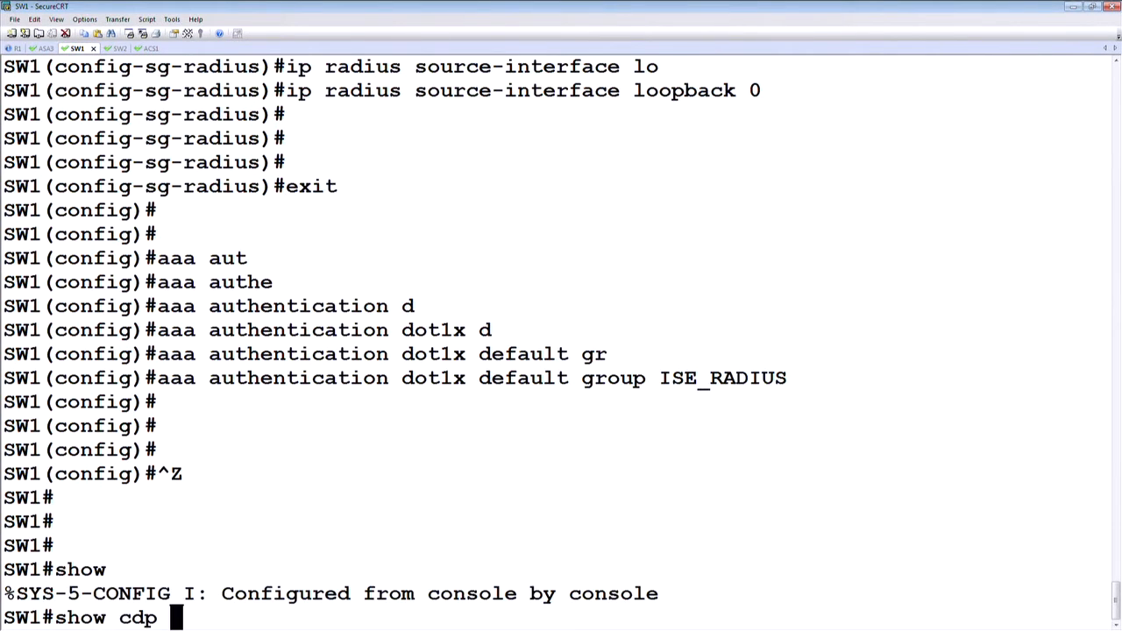
{"action": "type", "text": "ne"}
{"action": "key", "text": "Tab"}
{"action": "key", "text": "Return"}
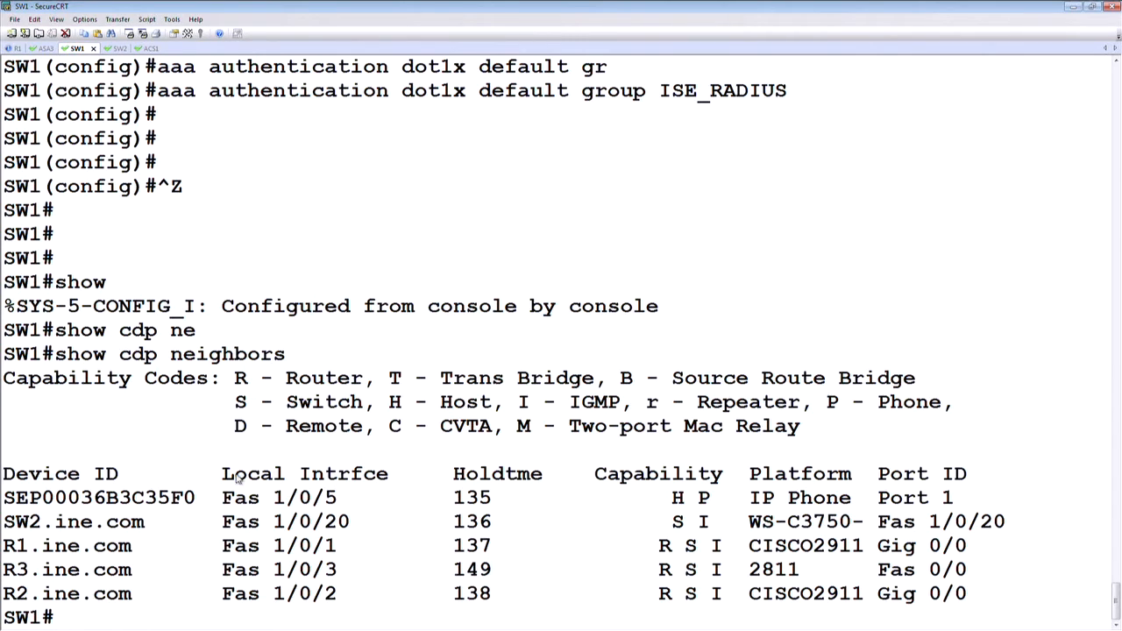
{"action": "left_click_drag", "start_coordinate": [344, 597], "coordinate": [10, 595]}
Step: Show the running configuration of FastEthernet interface 1/0/2
{"action": "key", "text": "Return"}
{"action": "type", "text": "shopw"}
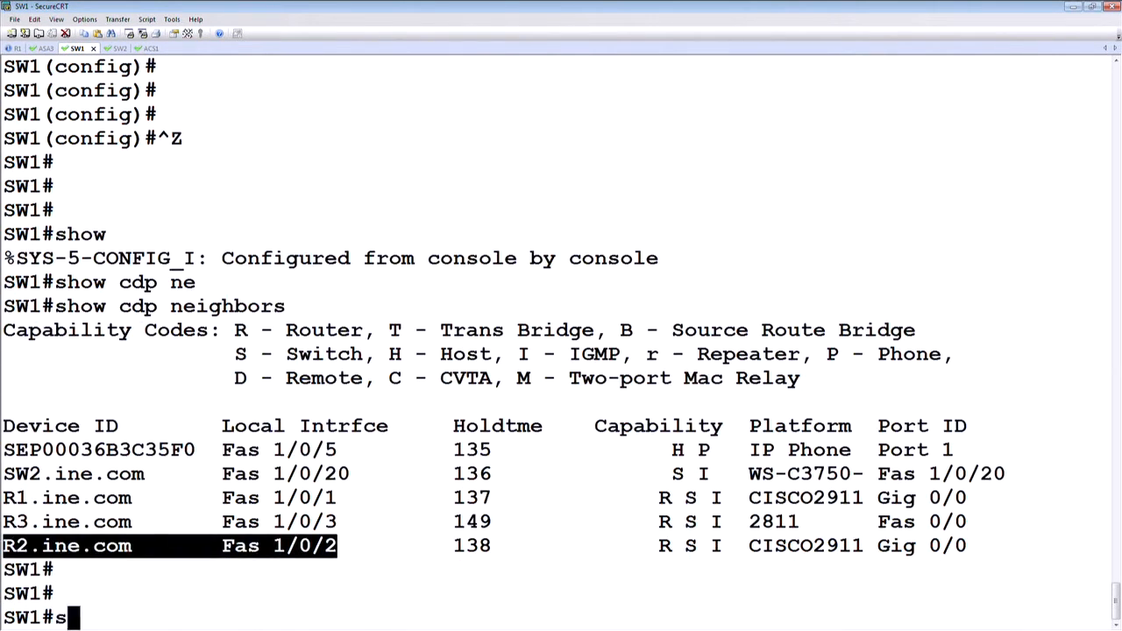
{"action": "key", "text": "BackSpace"}
{"action": "key", "text": "BackSpace"}
{"action": "type", "text": "w run"}
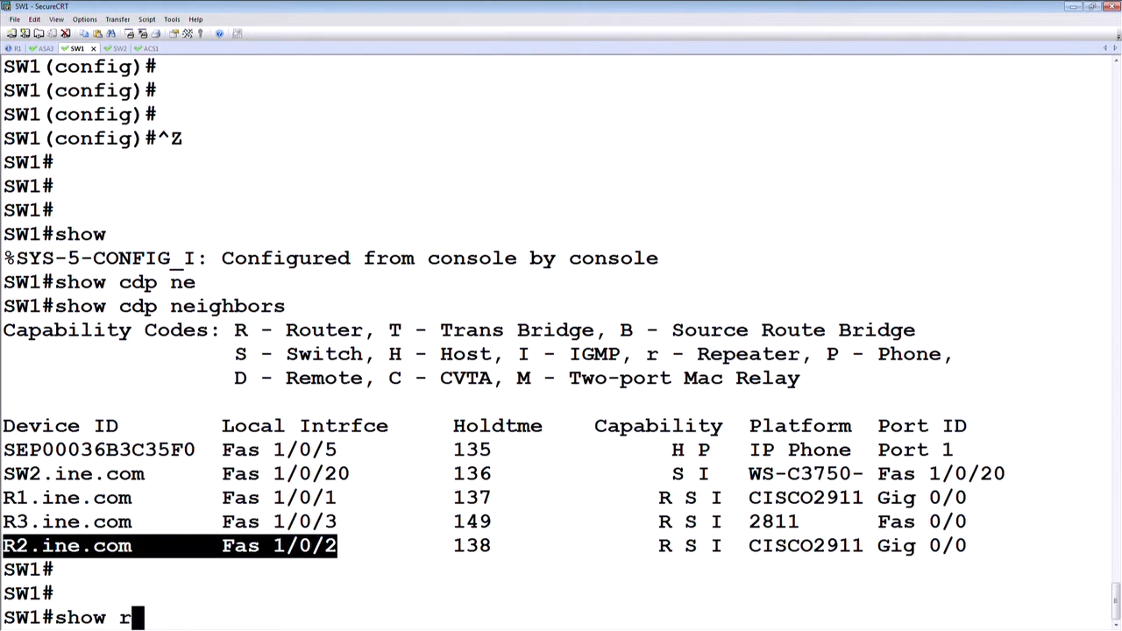
{"action": "key", "text": "Tab"}
{"action": "type", "text": "in"}
{"action": "key", "text": "Tab"}
{"action": "type", "text": "f"}
{"action": "key", "text": "Tab"}
{"action": "type", "text": "1/0/2"}
{"action": "key", "text": "Return"}
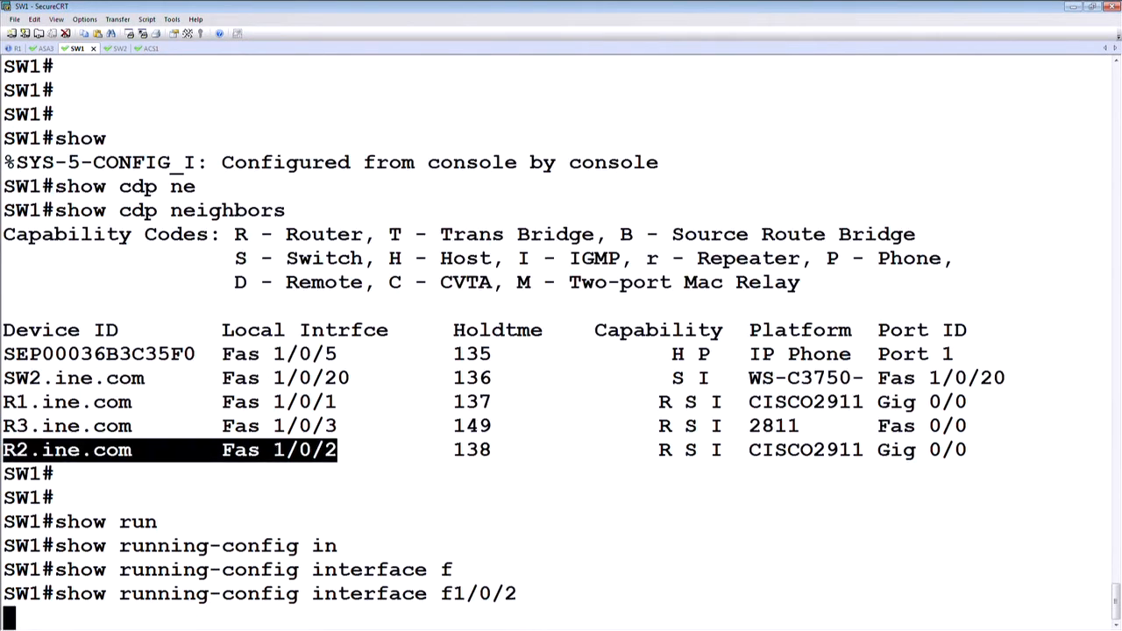
{"action": "key", "text": "Return"}
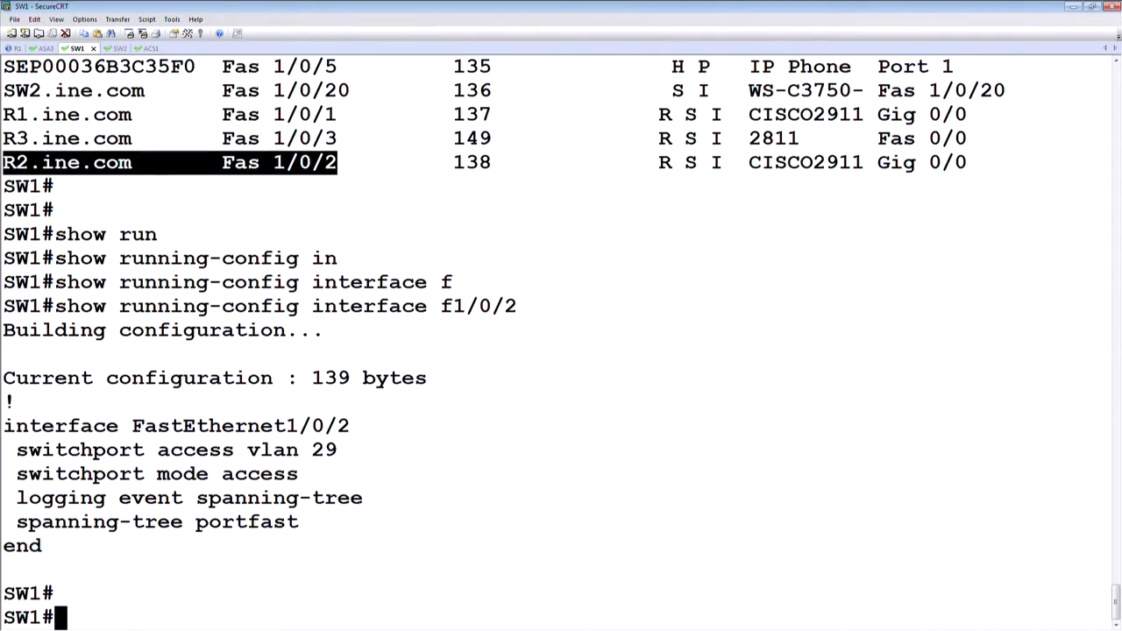
Step: Show the dynamic MAC address table entries for FastEthernet 1/0/2 and highlight the learned MAC address
{"action": "key", "text": "Return"}
{"action": "key", "text": "Return"}
{"action": "key", "text": "Return"}
{"action": "type", "text": "show mac ad"}
{"action": "key", "text": "Tab"}
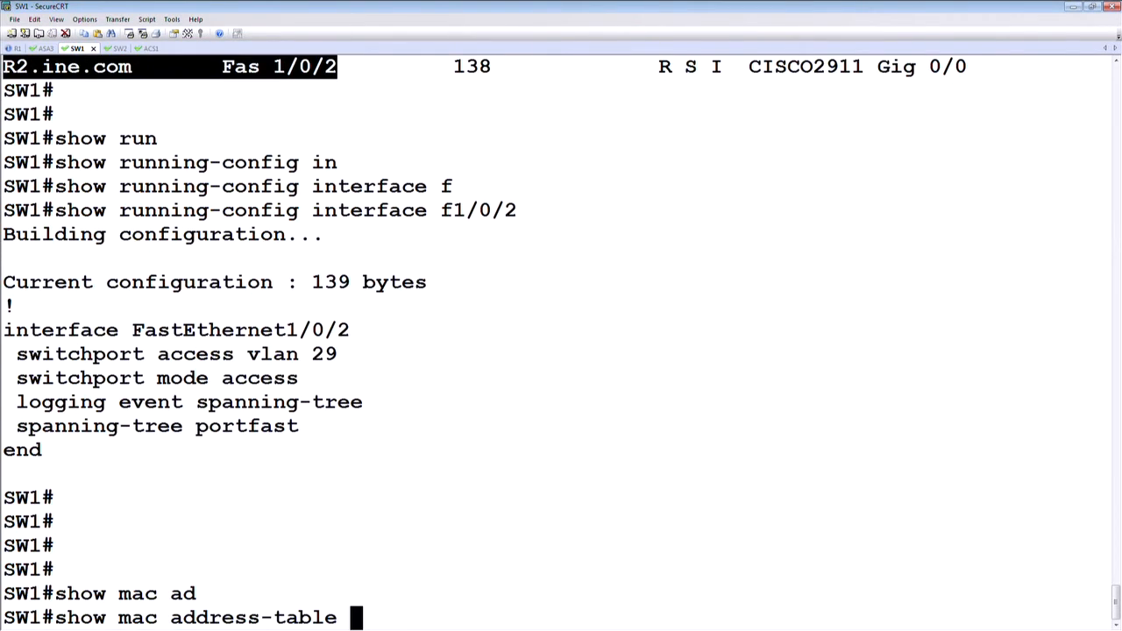
{"action": "type", "text": "dy"}
{"action": "key", "text": "Tab"}
{"action": "type", "text": "inte"}
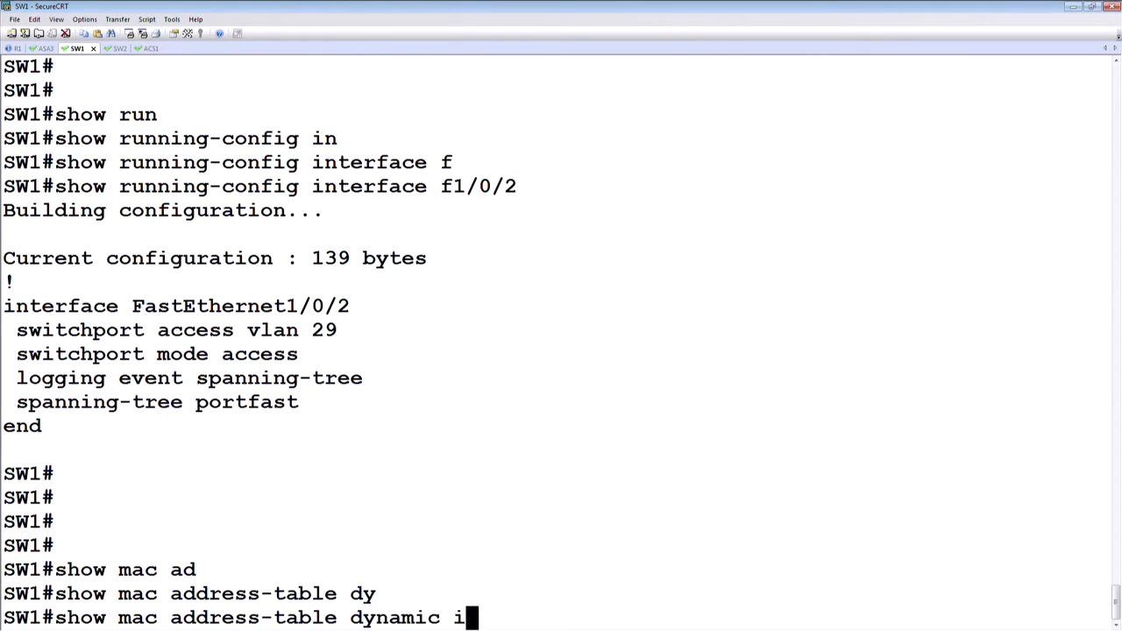
{"action": "key", "text": "Tab"}
{"action": "type", "text": "f"}
{"action": "key", "text": "Tab"}
{"action": "type", "text": "1/0/2"}
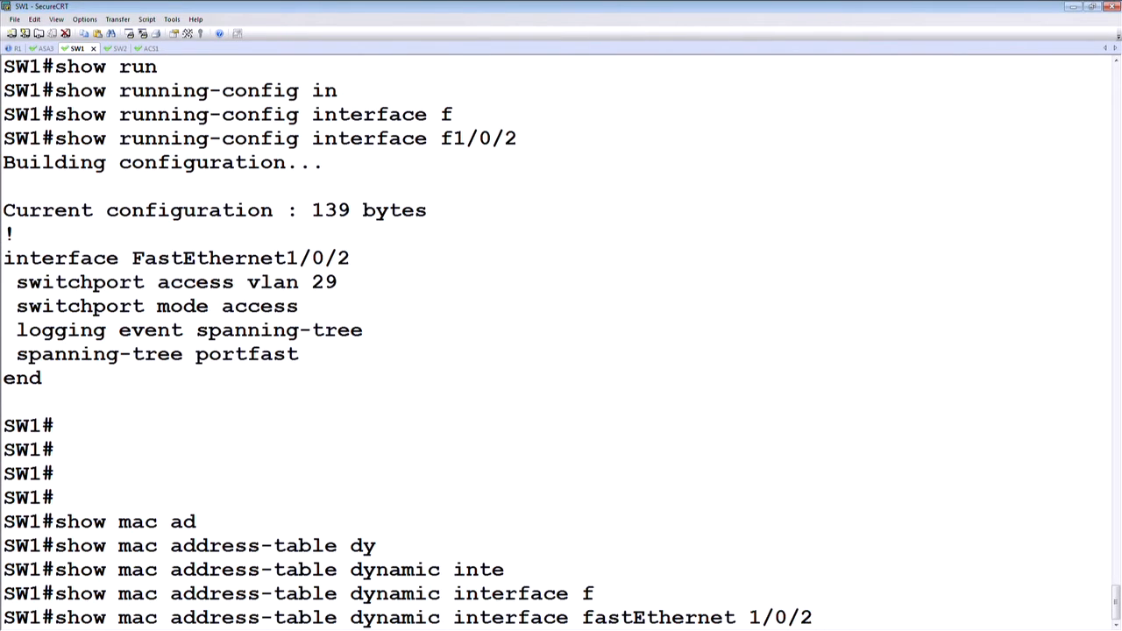
{"action": "key", "text": "Return"}
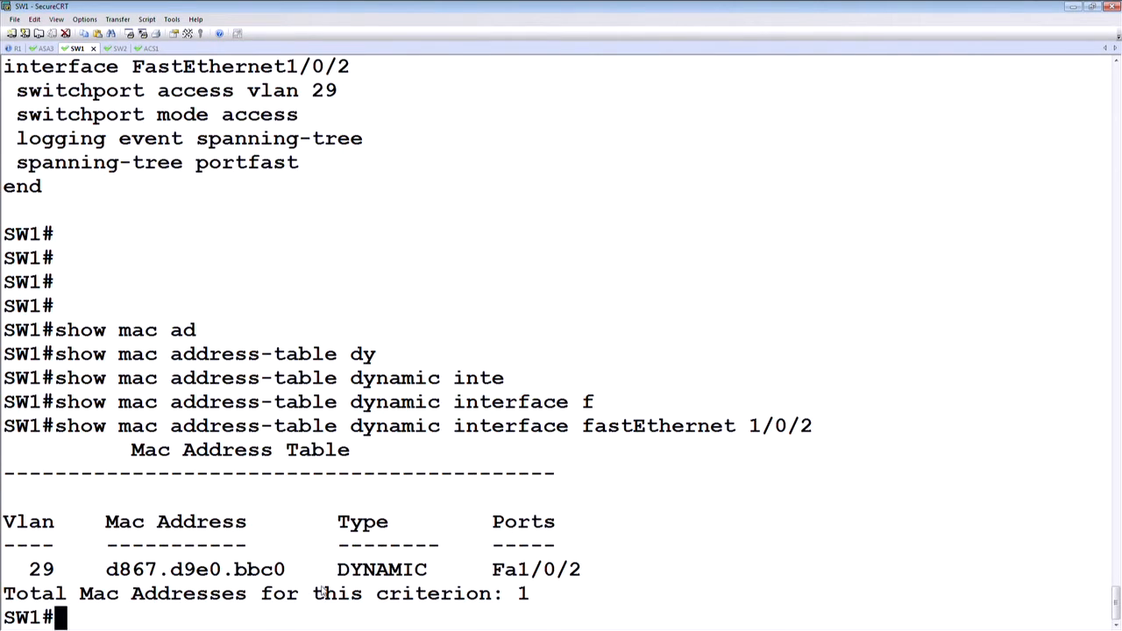
{"action": "left_click_drag", "start_coordinate": [286, 570], "coordinate": [112, 570]}
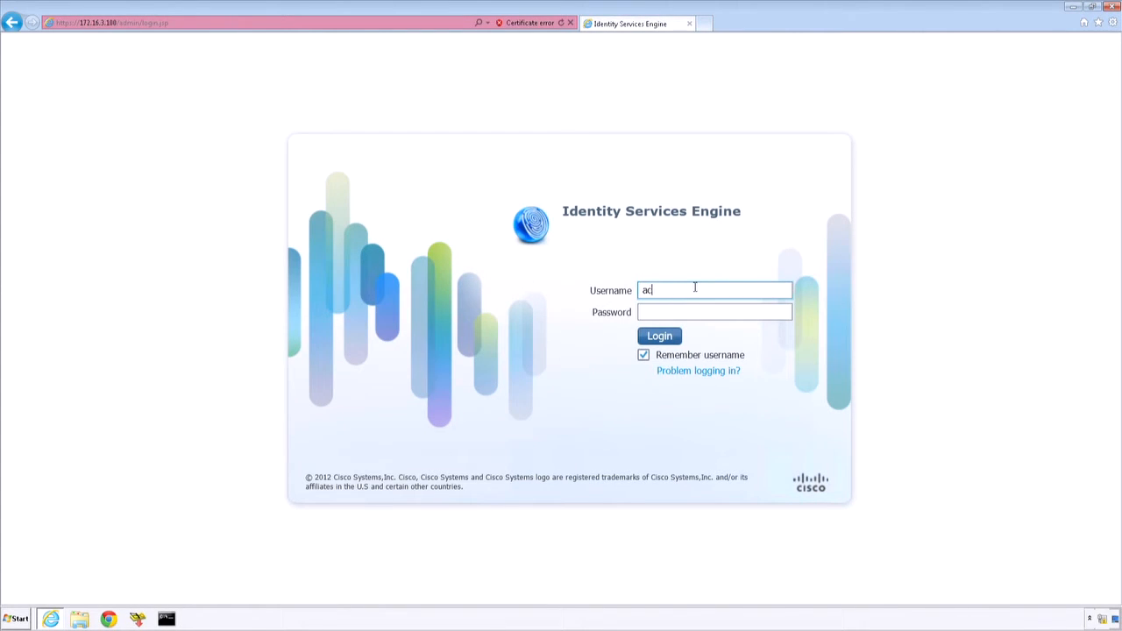
Step: Switch to the Identity Services Engine web page and log in as admin with the account password
{"action": "left_click", "coordinate": [694, 288]}
{"action": "type", "text": "admin"}
{"action": "key", "text": "Tab"}
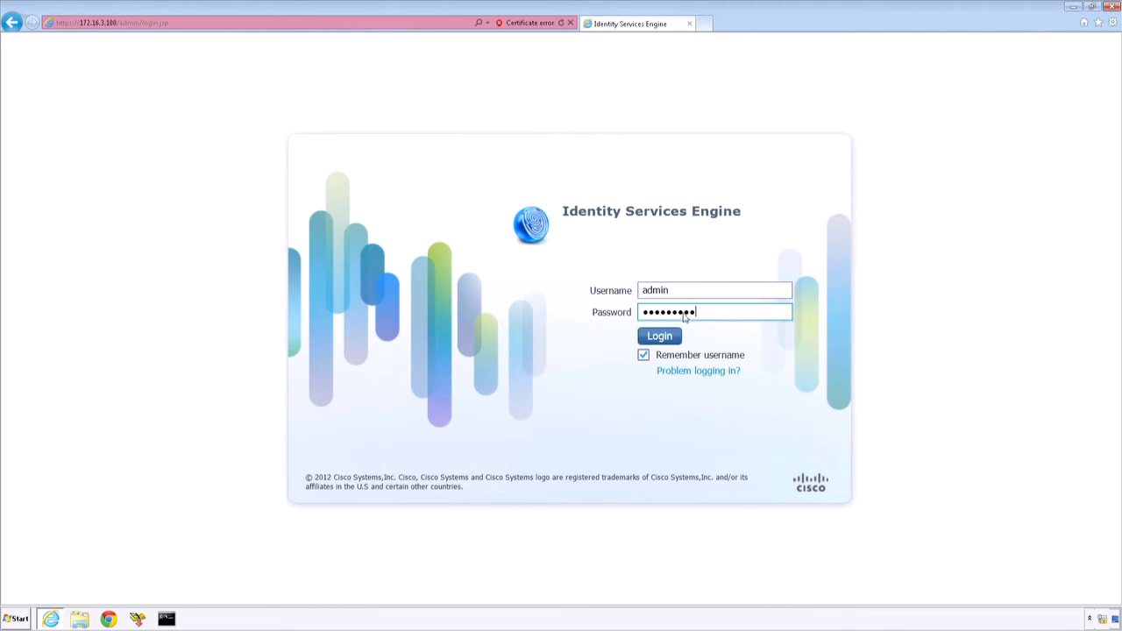
{"action": "left_click", "coordinate": [662, 339]}
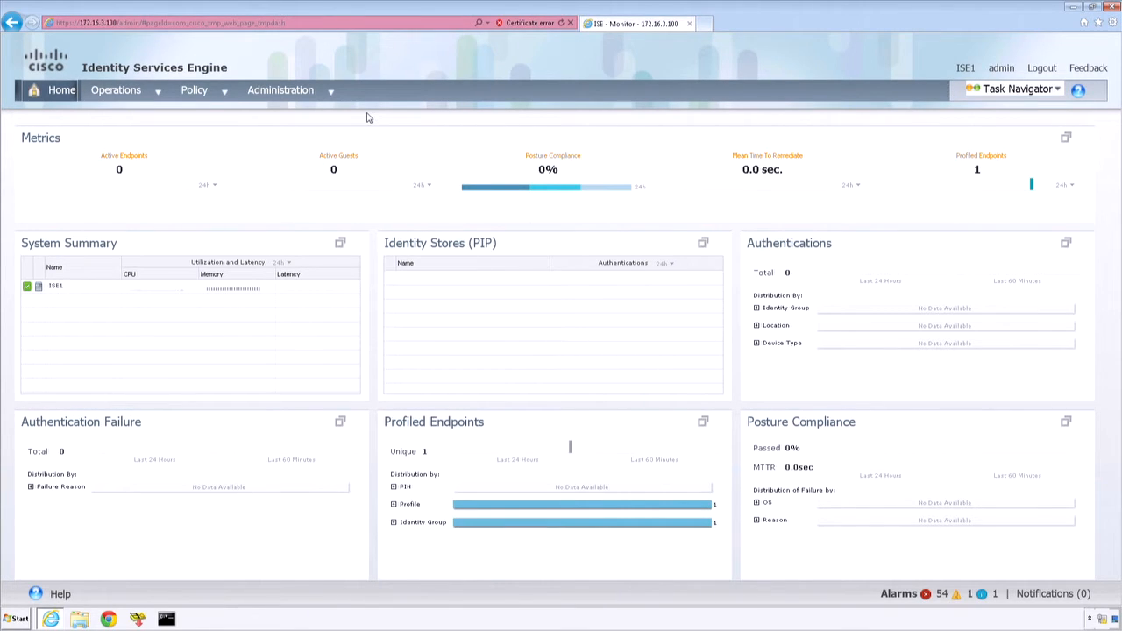
Step: Start a new network device entry named SW1 with IP address 150.1.9.9
{"action": "left_click", "coordinate": [330, 91]}
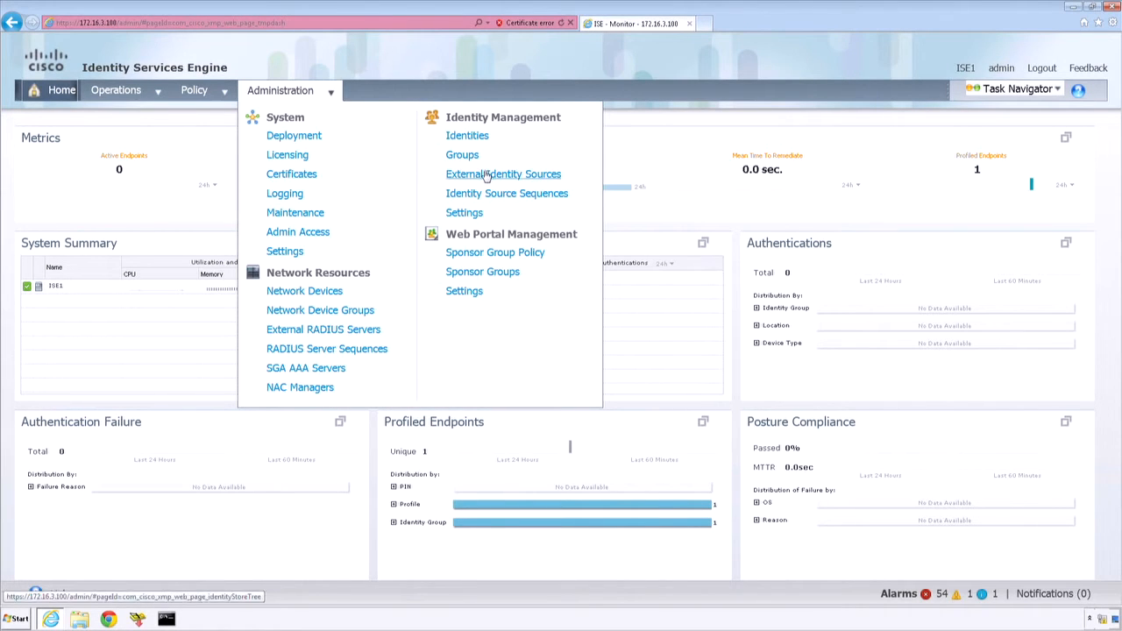
{"action": "left_click", "coordinate": [334, 293]}
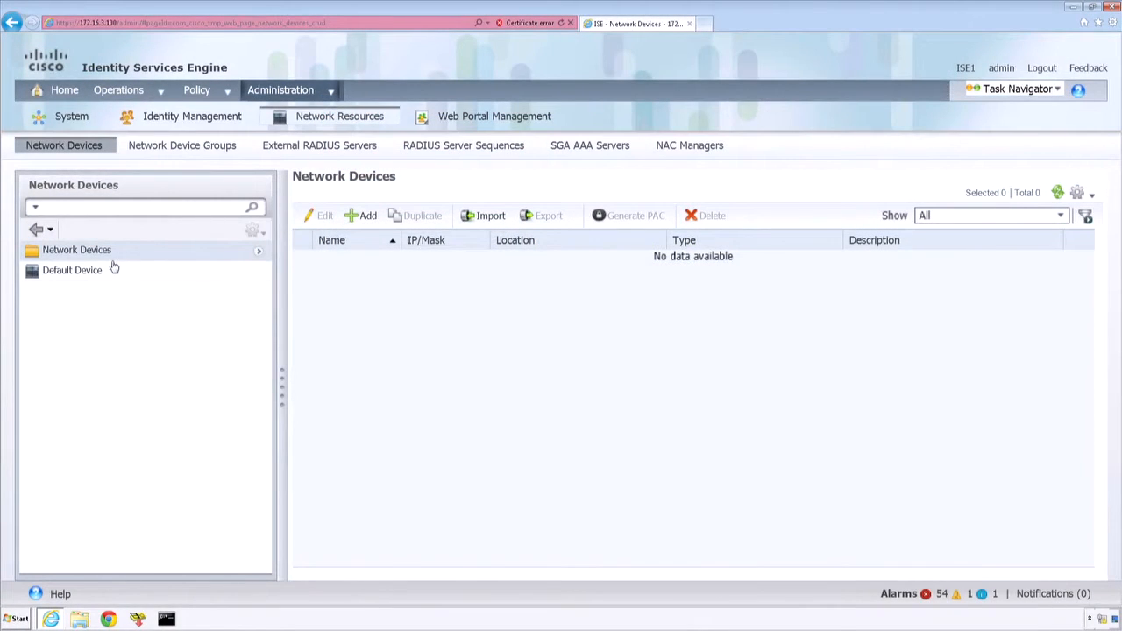
{"action": "left_click", "coordinate": [362, 217]}
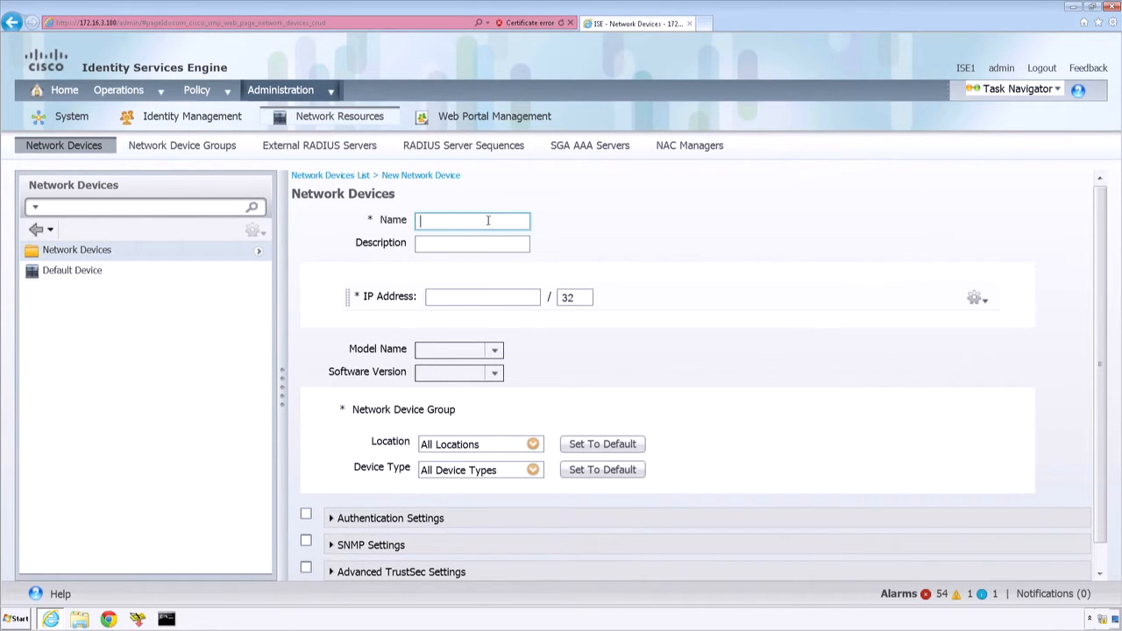
{"action": "type", "text": "SW1"}
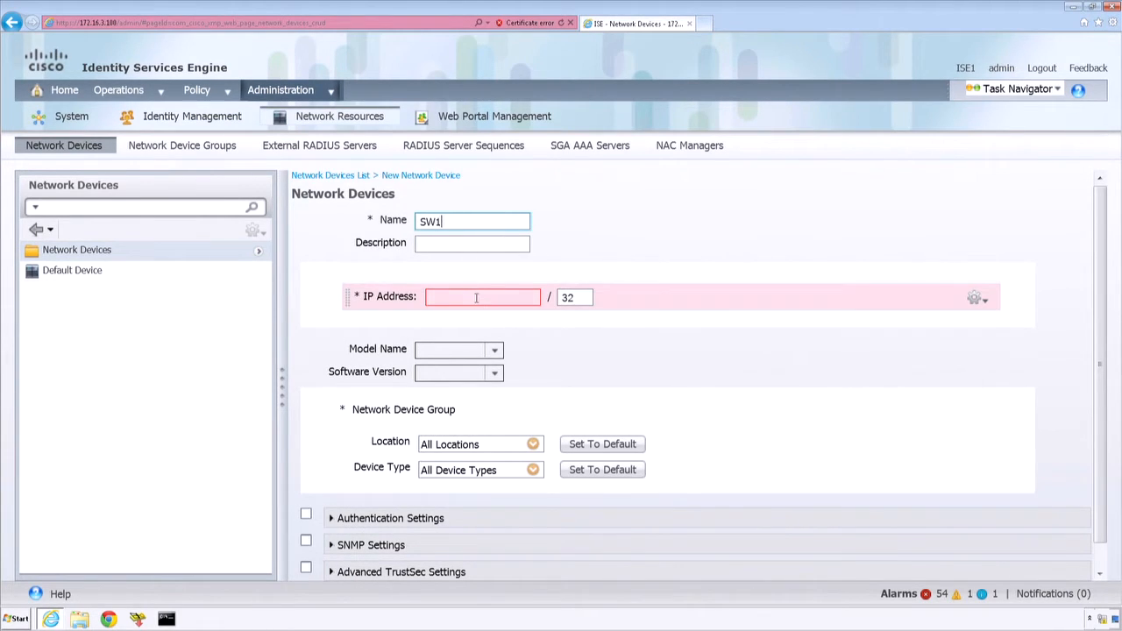
{"action": "left_click", "coordinate": [476, 298]}
{"action": "type", "text": "150."}
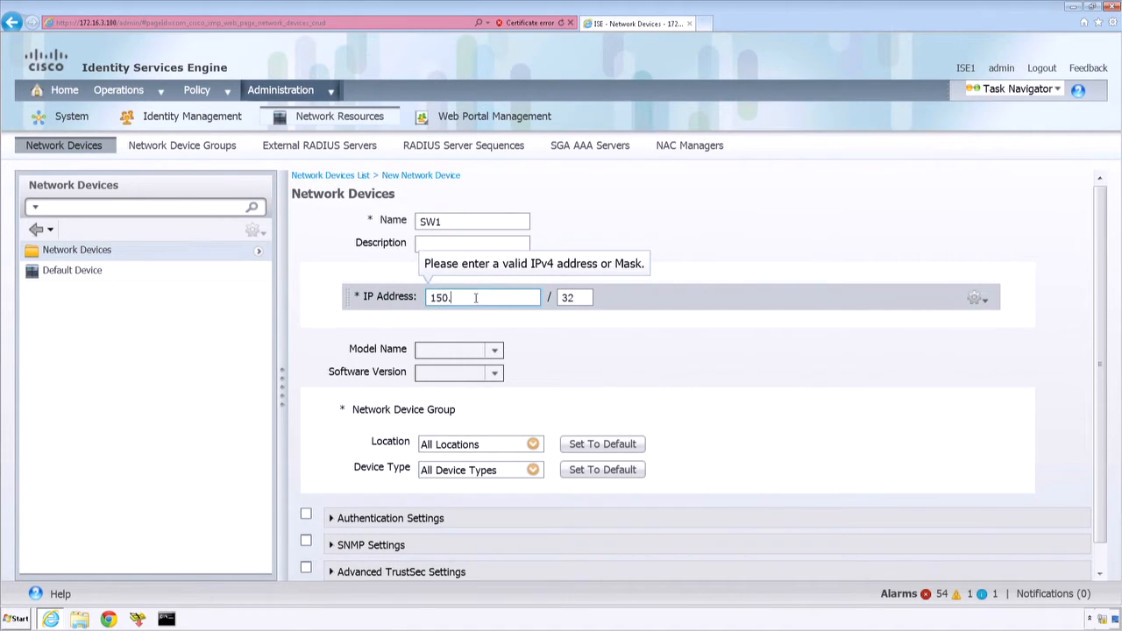
{"action": "type", "text": "1.9.9"}
Step: Enable SW1's authentication settings, enter and reveal the RADIUS shared secret to check it, and submit the device
{"action": "left_click", "coordinate": [306, 517]}
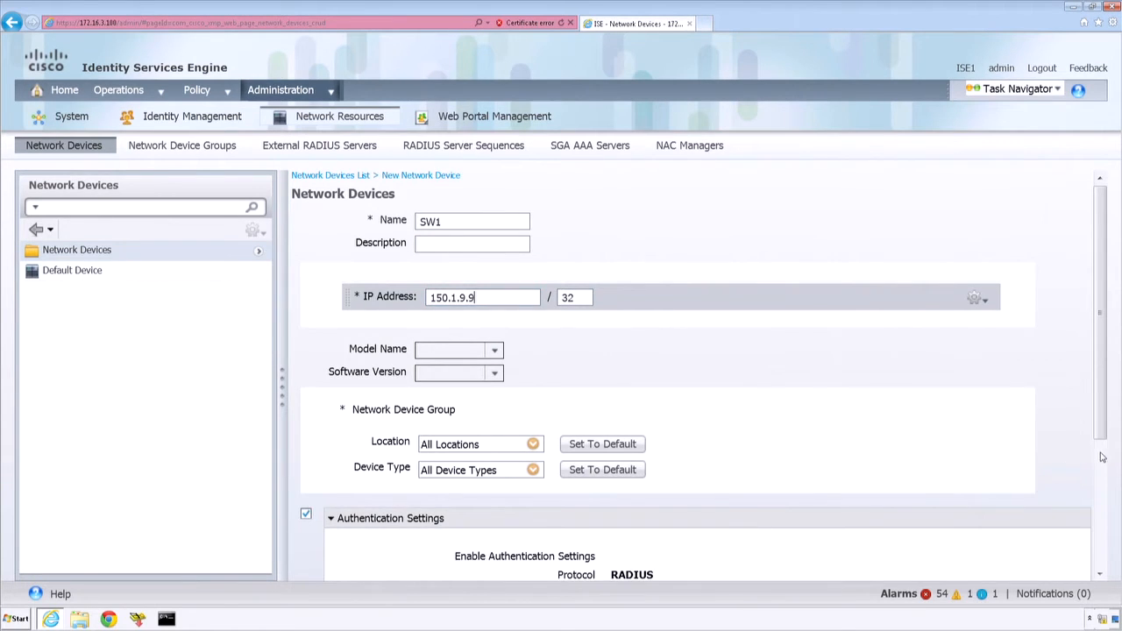
{"action": "scroll", "coordinate": [1103, 456], "scroll_direction": "down", "scroll_amount": 3}
{"action": "left_click", "coordinate": [673, 392]}
{"action": "type", "text": "cisco"}
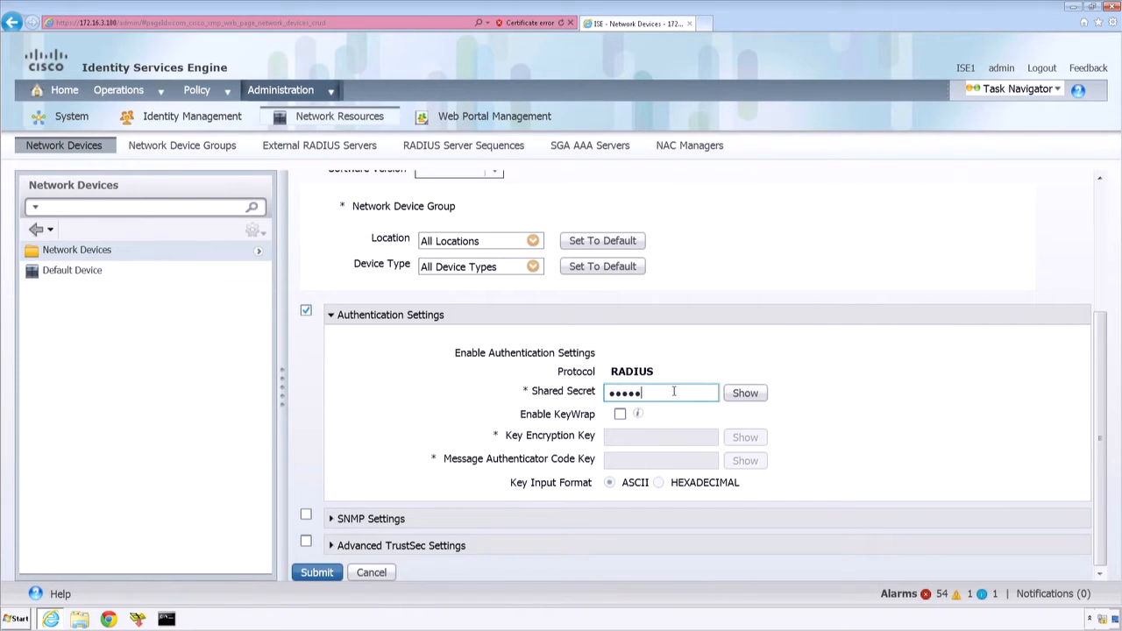
{"action": "left_click", "coordinate": [745, 392]}
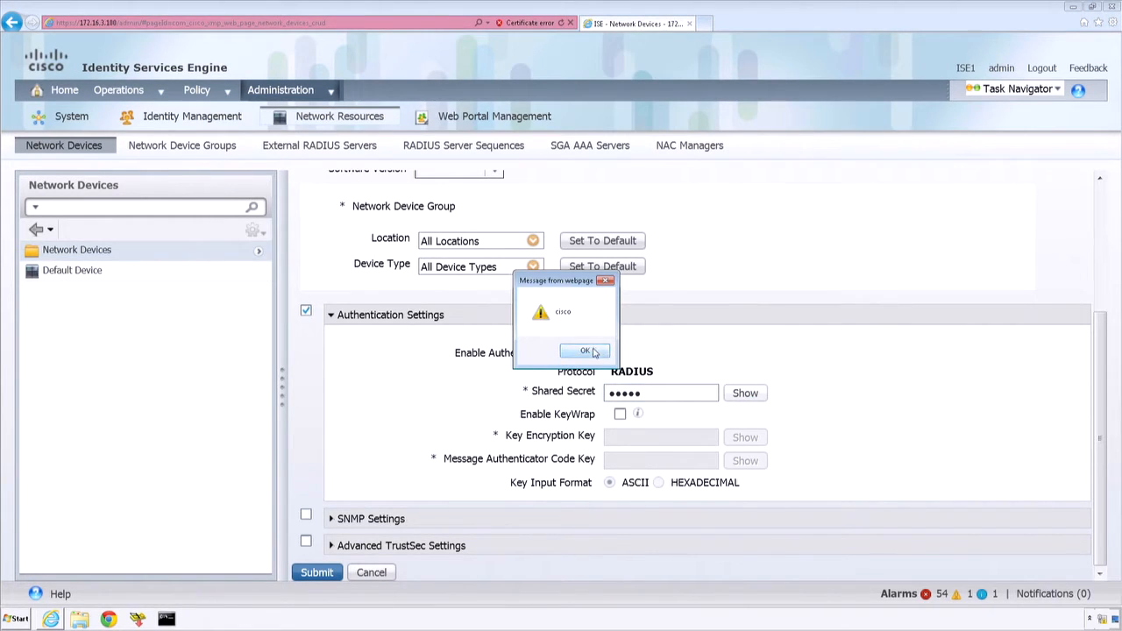
{"action": "left_click", "coordinate": [602, 351]}
{"action": "left_click", "coordinate": [317, 572]}
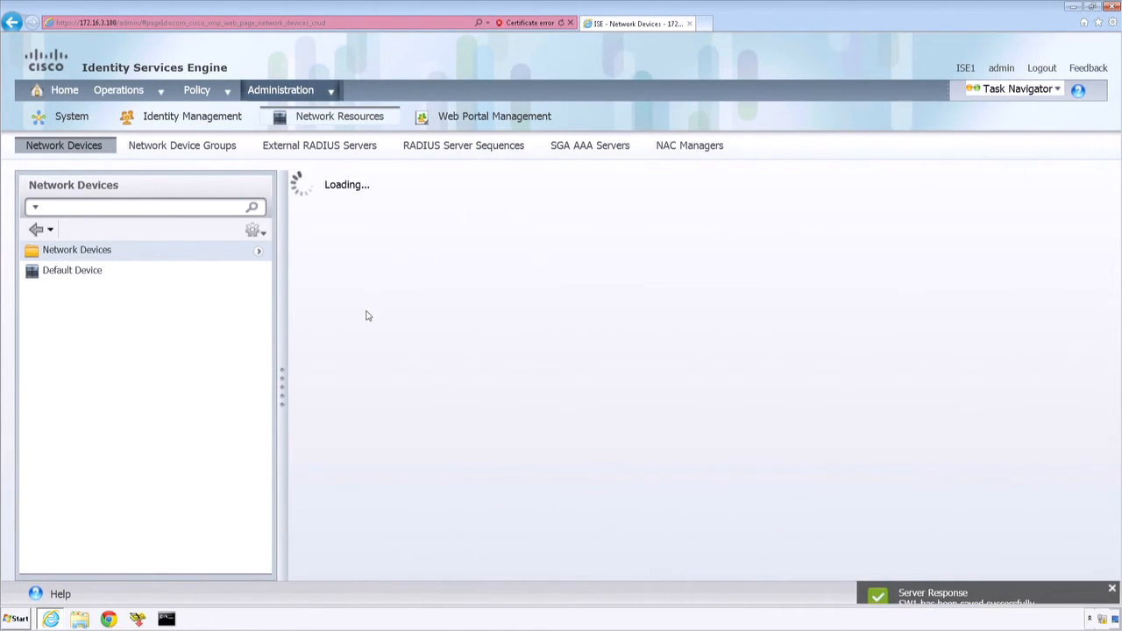
Step: Go to the endpoints under Identity Management and start a new endpoint
{"action": "mouse_move", "coordinate": [335, 90]}
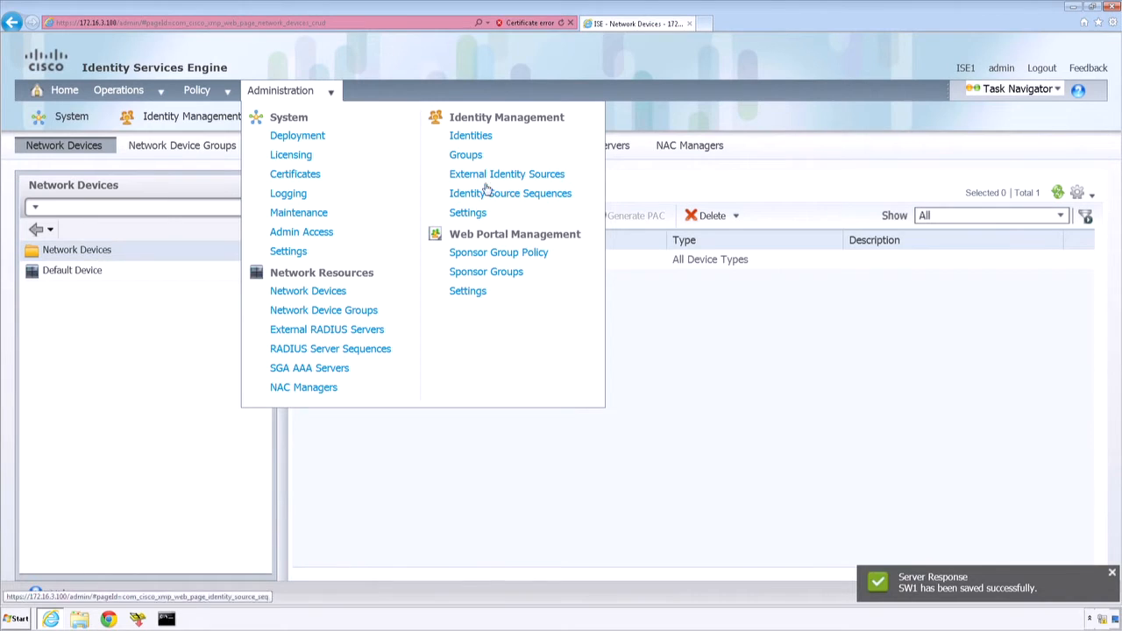
{"action": "left_click", "coordinate": [471, 136]}
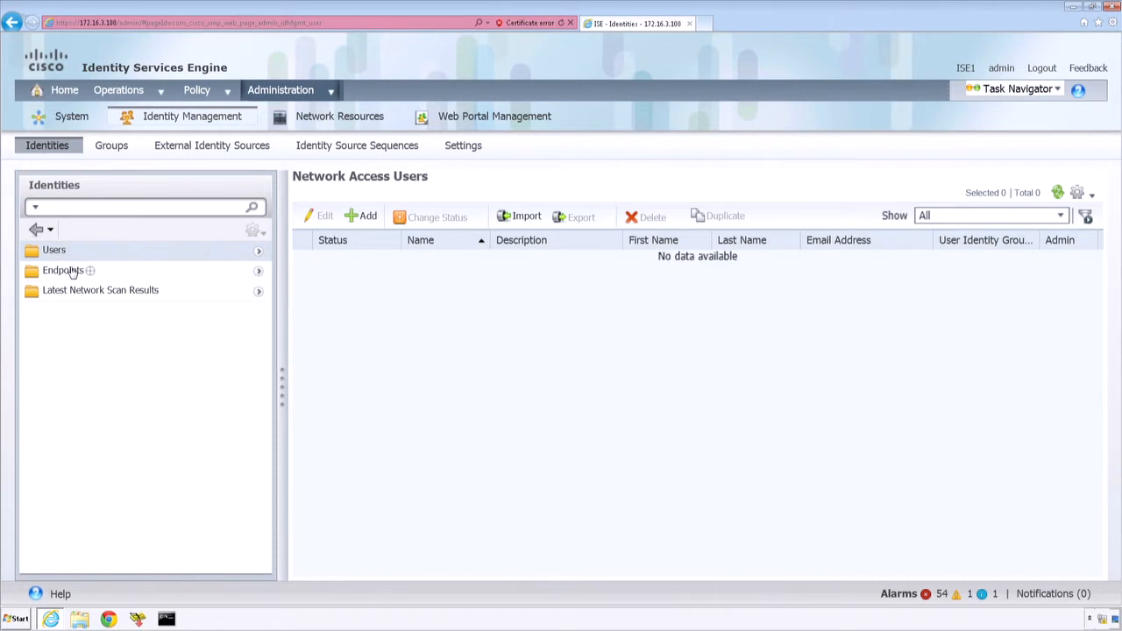
{"action": "left_click", "coordinate": [63, 271]}
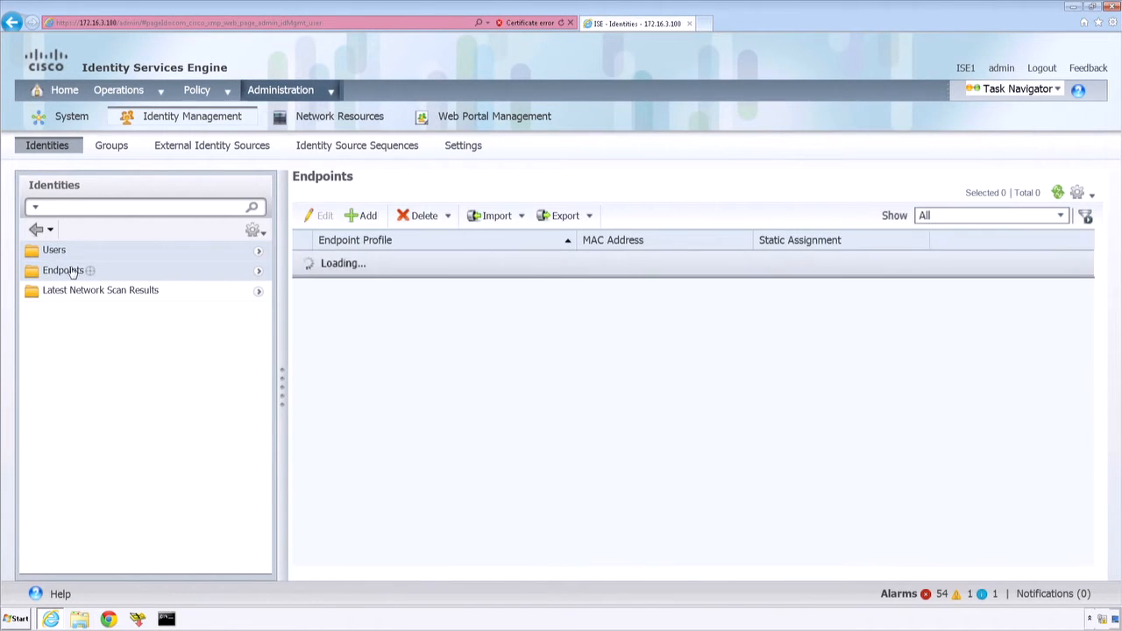
{"action": "left_click", "coordinate": [367, 216]}
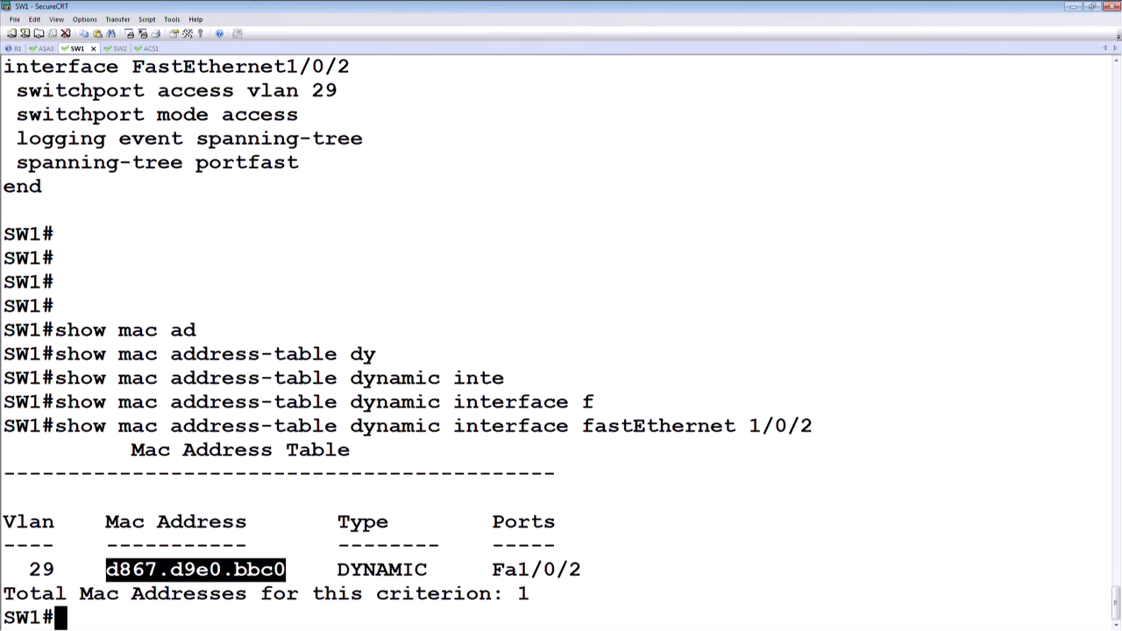
Step: Consult R2's MAC address in the SW1 SecureCRT session and enter it as d8:67:d9:e0:bb:c0 for the new ISE endpoint
{"action": "left_click", "coordinate": [203, 564]}
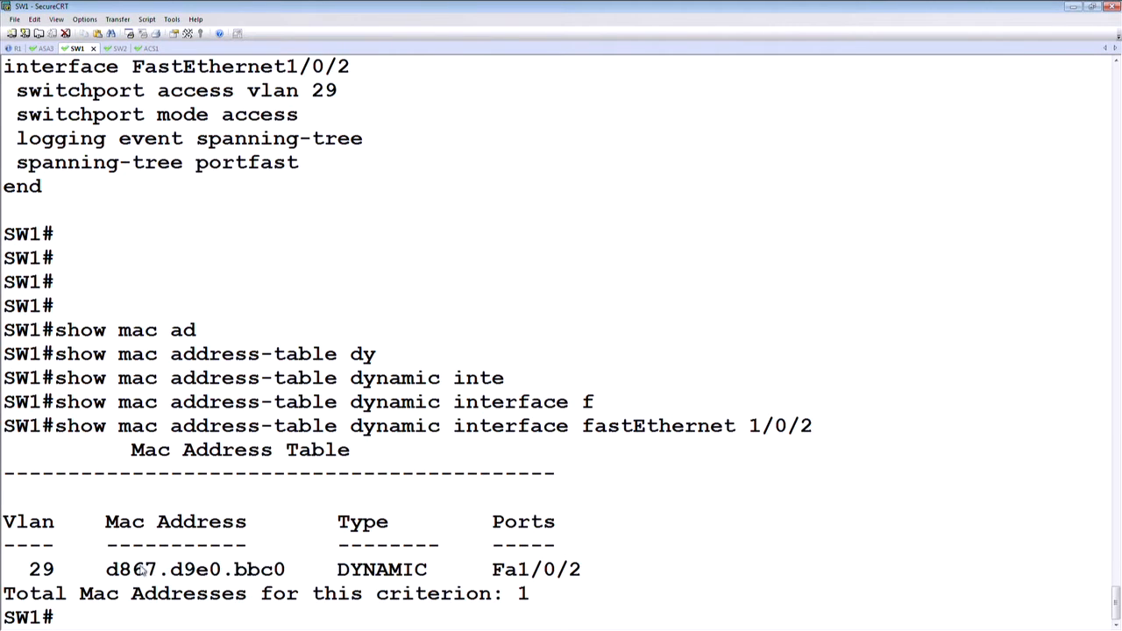
{"action": "left_click_drag", "start_coordinate": [107, 570], "coordinate": [158, 573]}
{"action": "left_click", "coordinate": [150, 573]}
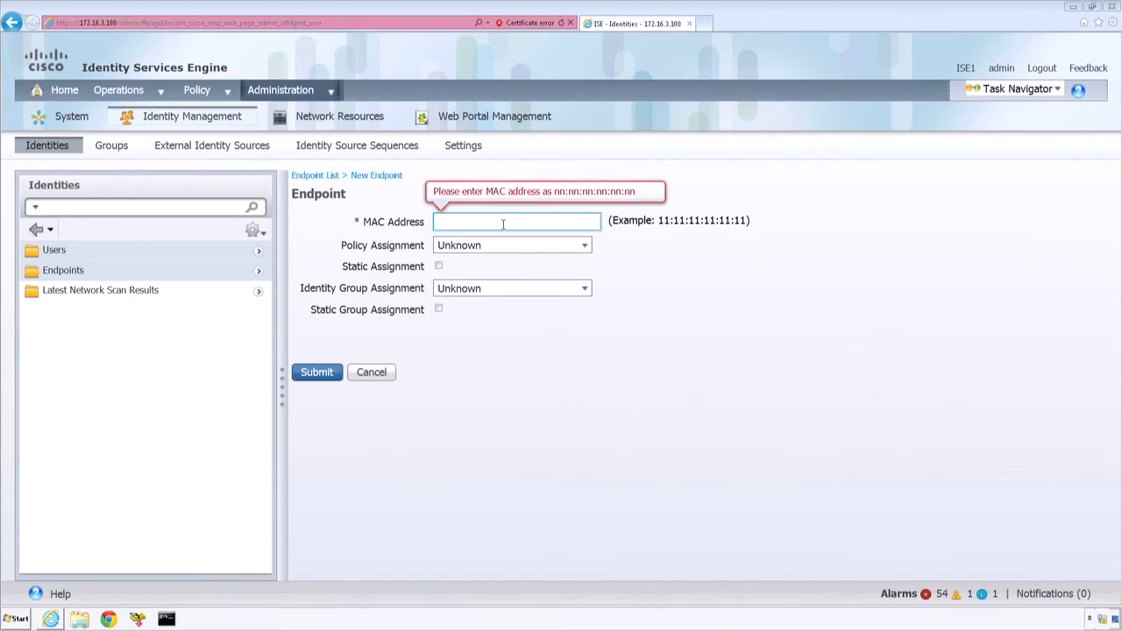
{"action": "left_click", "coordinate": [502, 222]}
{"action": "type", "text": "d8:67"}
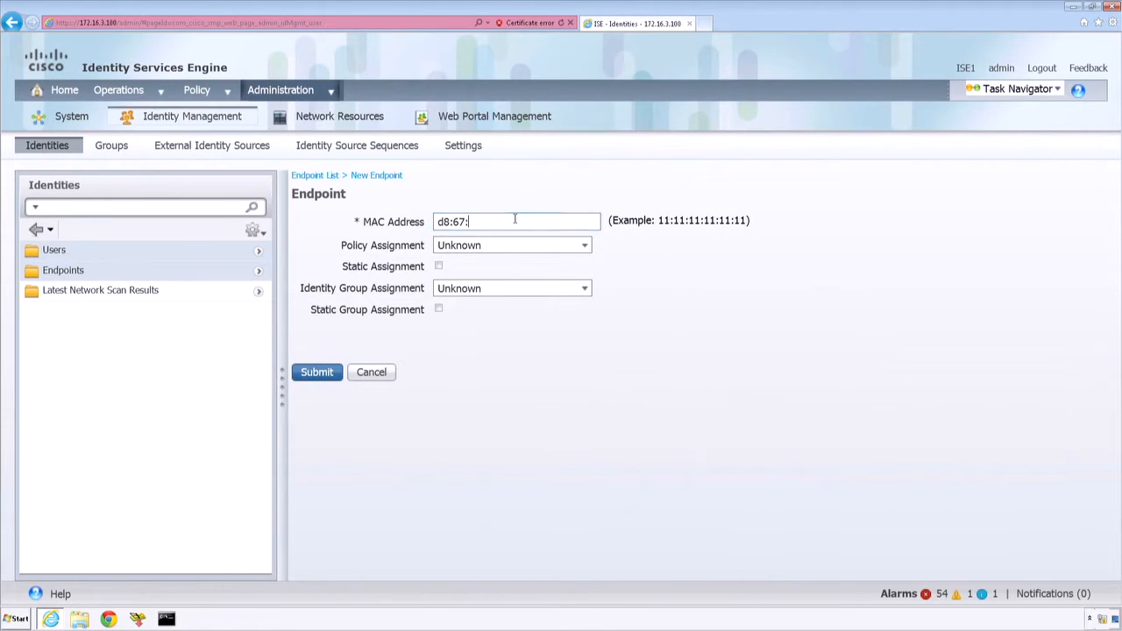
{"action": "type", "text": ":d9:e0:bb:80"}
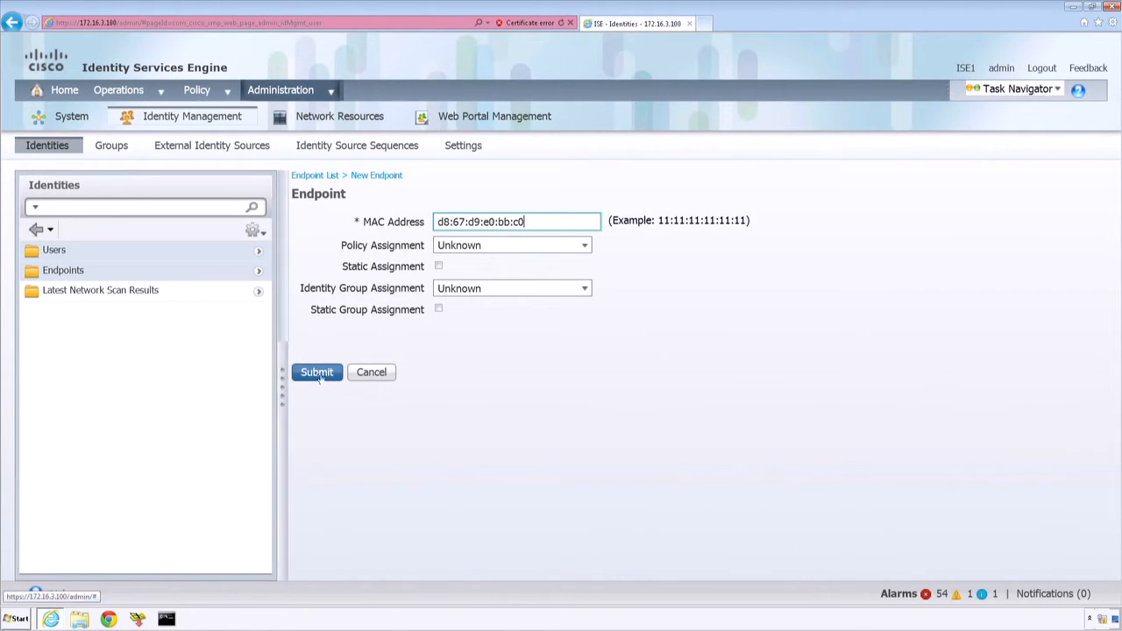
Step: Highlight the policy and identity group assignment labels, and submit the new endpoint with its default assignments
{"action": "left_click_drag", "start_coordinate": [427, 246], "coordinate": [380, 249]}
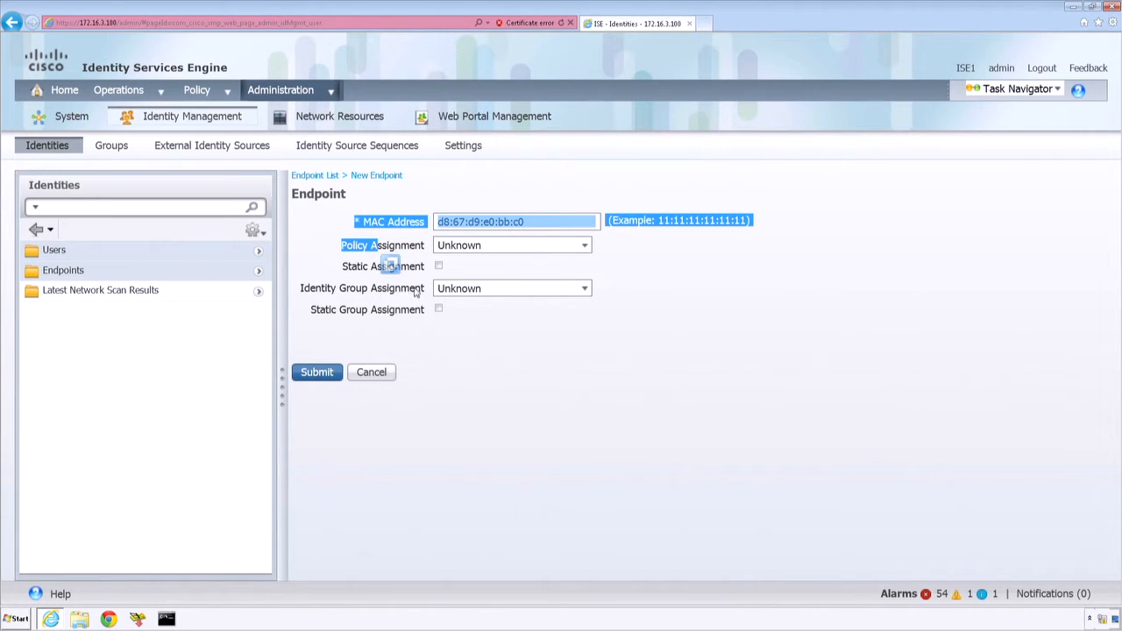
{"action": "left_click_drag", "start_coordinate": [427, 291], "coordinate": [355, 292]}
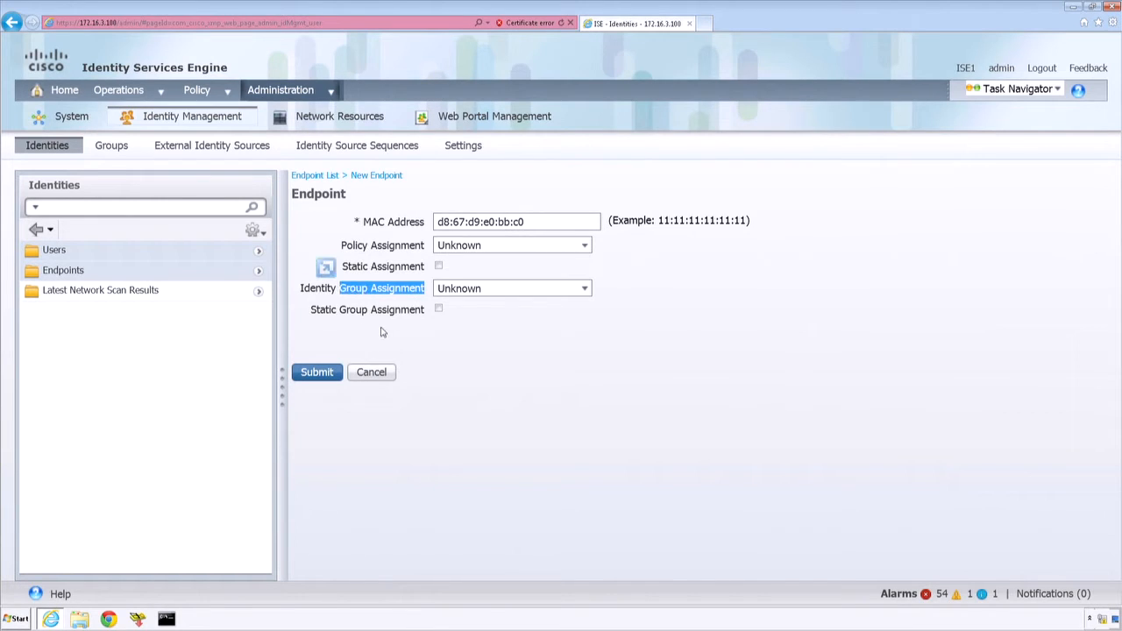
{"action": "left_click", "coordinate": [318, 373]}
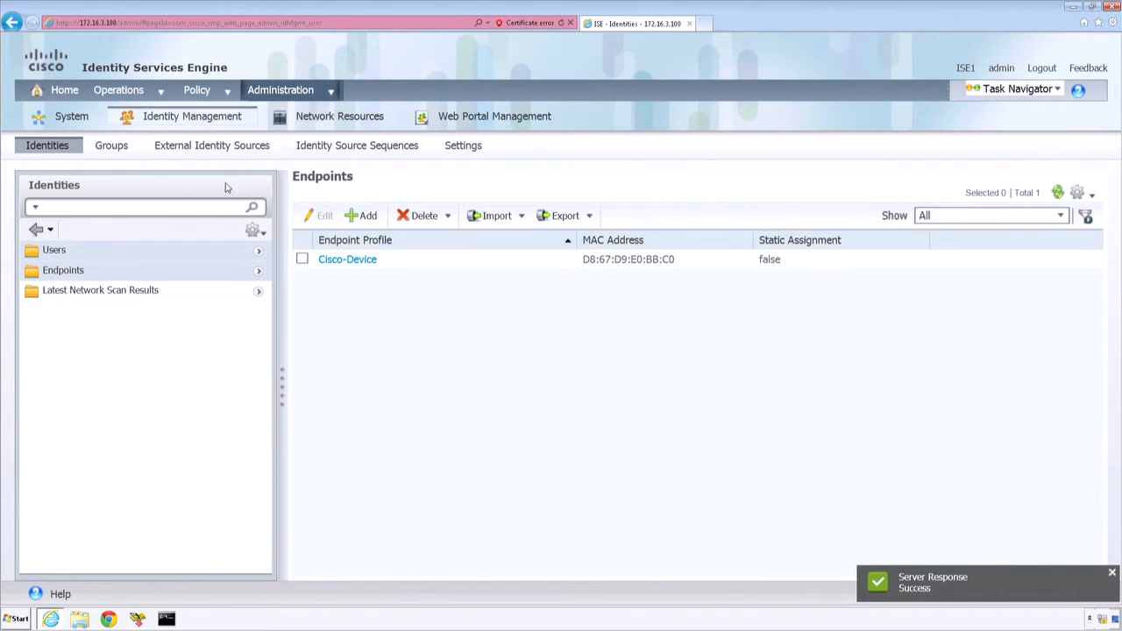
Step: Open the authentication policy and expand the MAB rule to examine its condition and identity source
{"action": "left_click", "coordinate": [227, 90]}
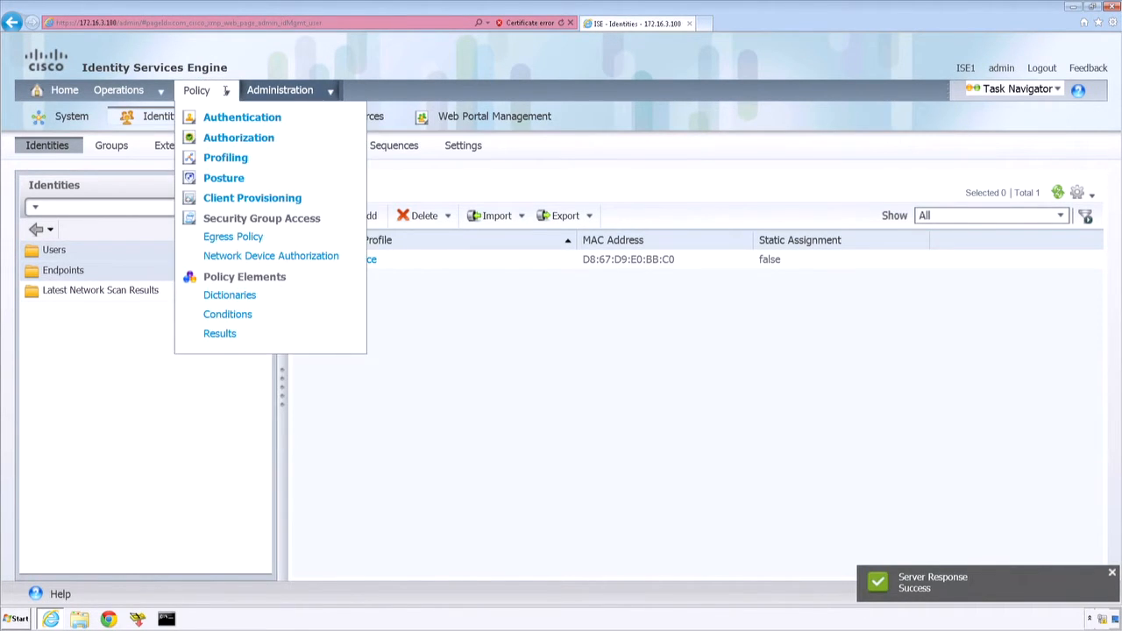
{"action": "left_click", "coordinate": [238, 118]}
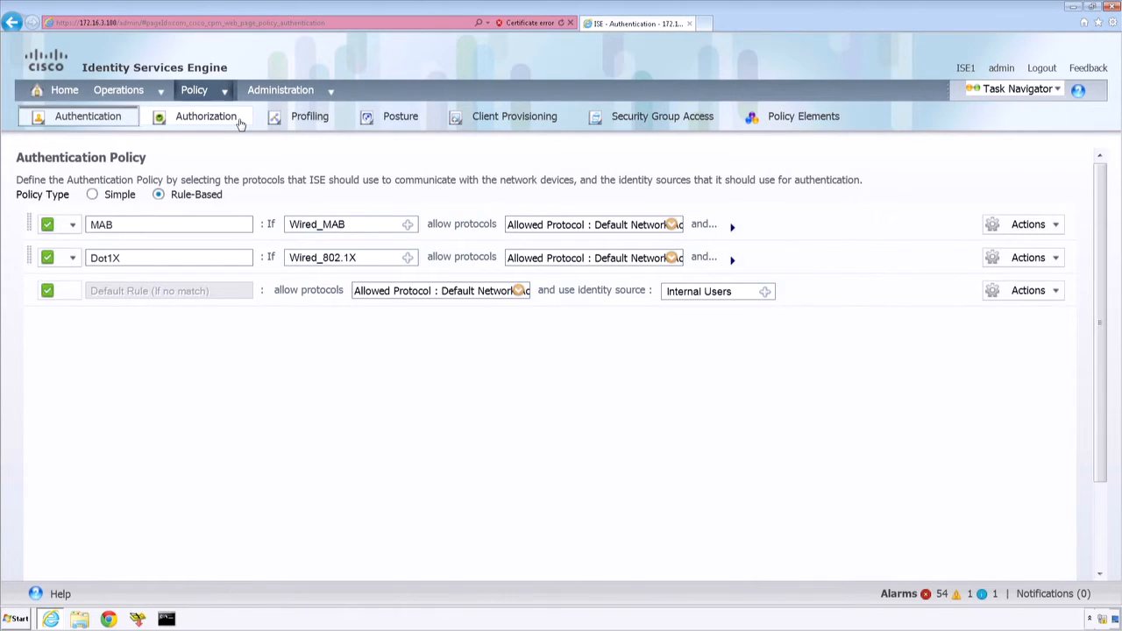
{"action": "left_click", "coordinate": [733, 227]}
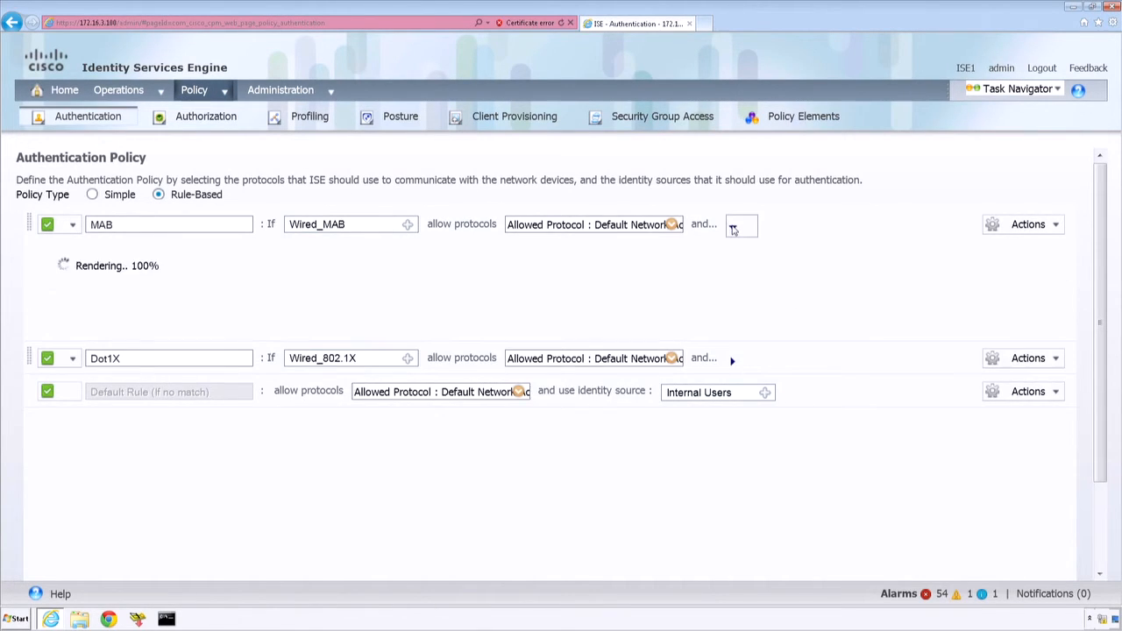
{"action": "double_click", "coordinate": [102, 225]}
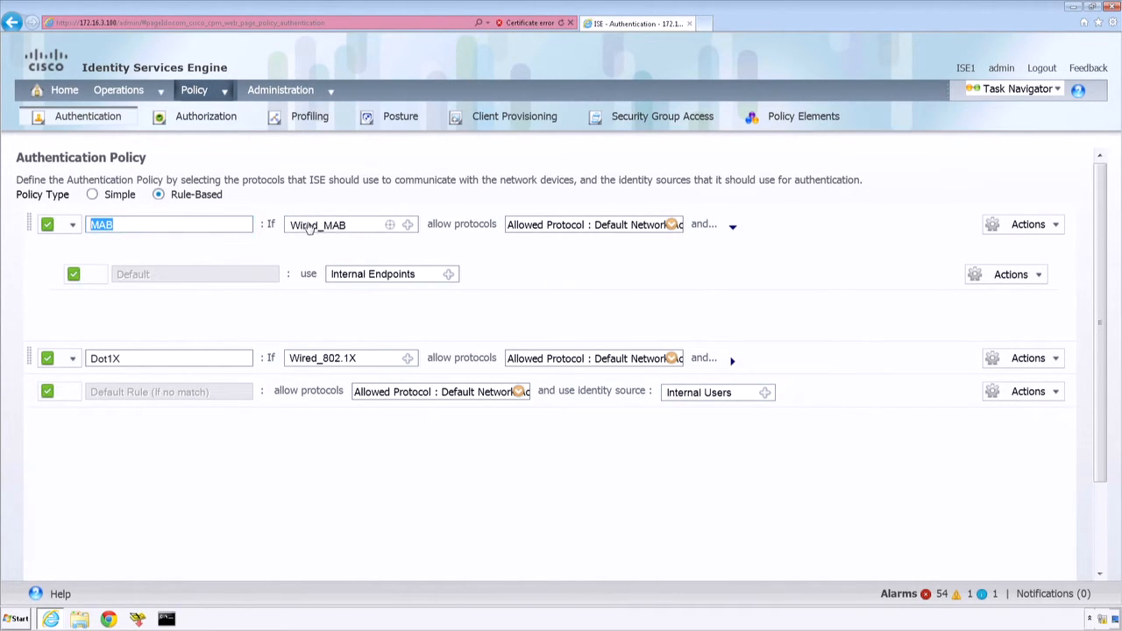
Step: Open the Wired_MAB authentication compound condition and examine its Service-Type and NAS-Port-Type RADIUS expressions
{"action": "left_click", "coordinate": [226, 91]}
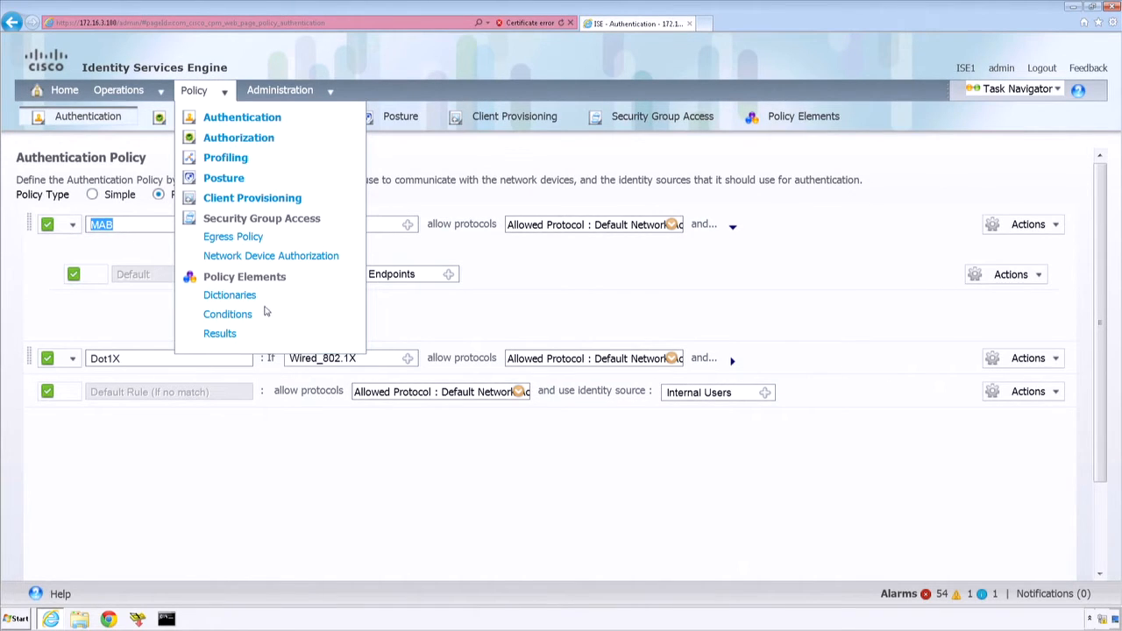
{"action": "left_click", "coordinate": [229, 314]}
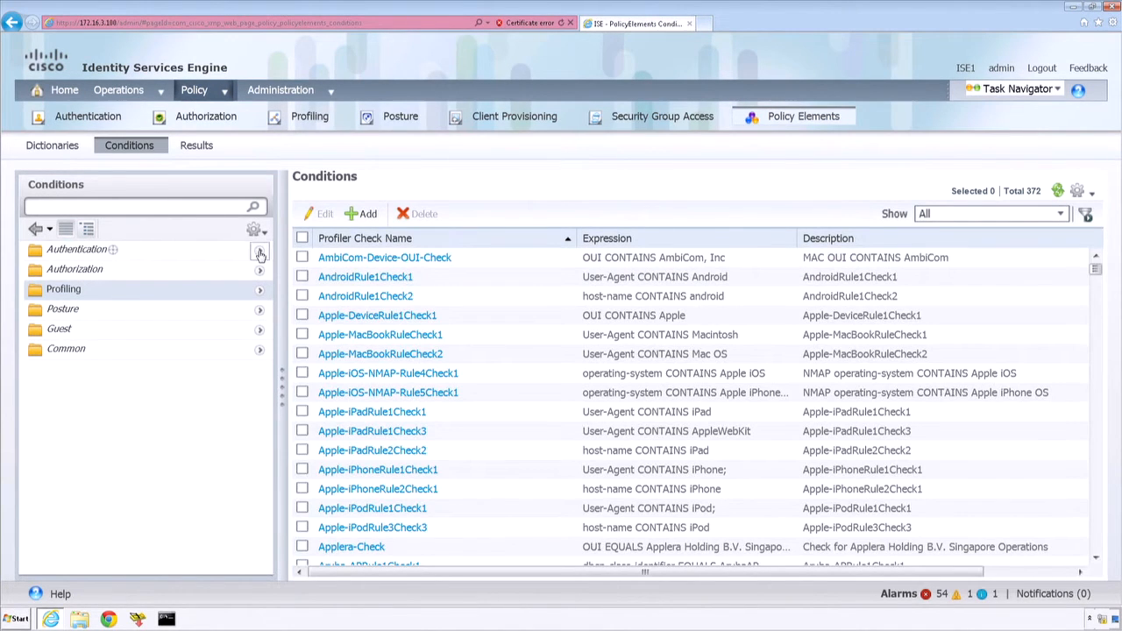
{"action": "left_click", "coordinate": [258, 250]}
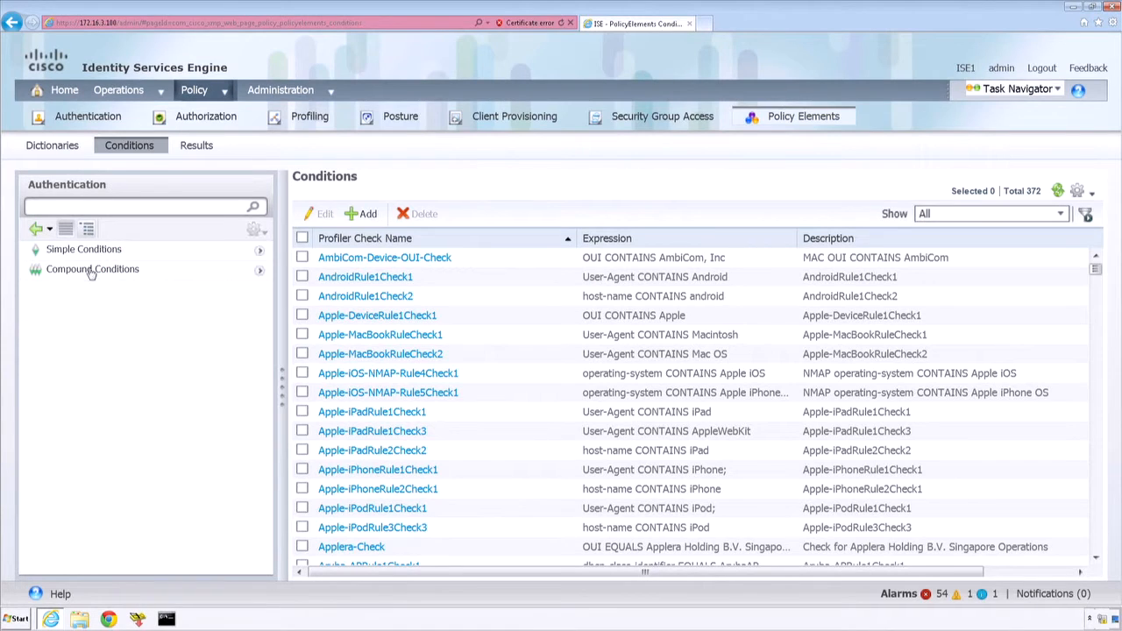
{"action": "left_click", "coordinate": [85, 270]}
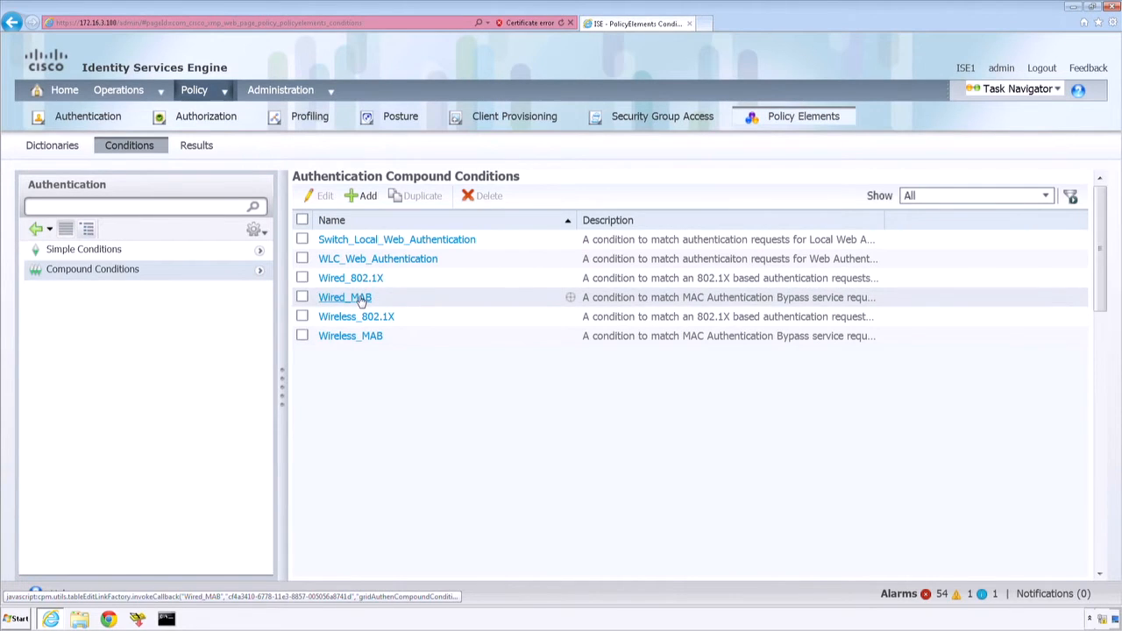
{"action": "left_click", "coordinate": [362, 299]}
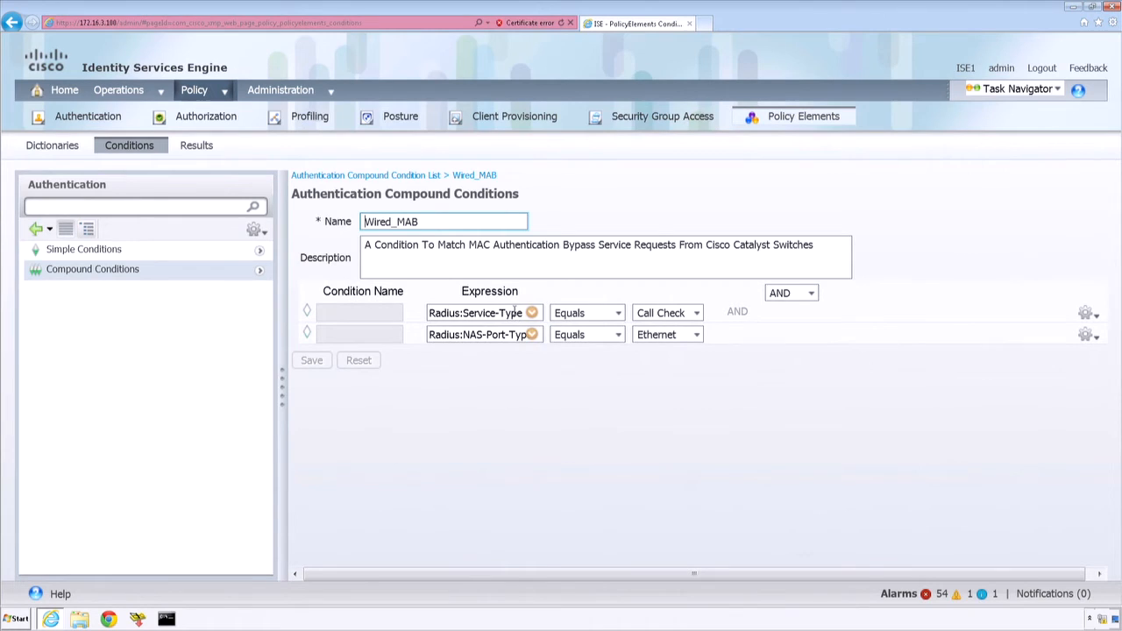
{"action": "left_click_drag", "start_coordinate": [524, 313], "coordinate": [430, 314]}
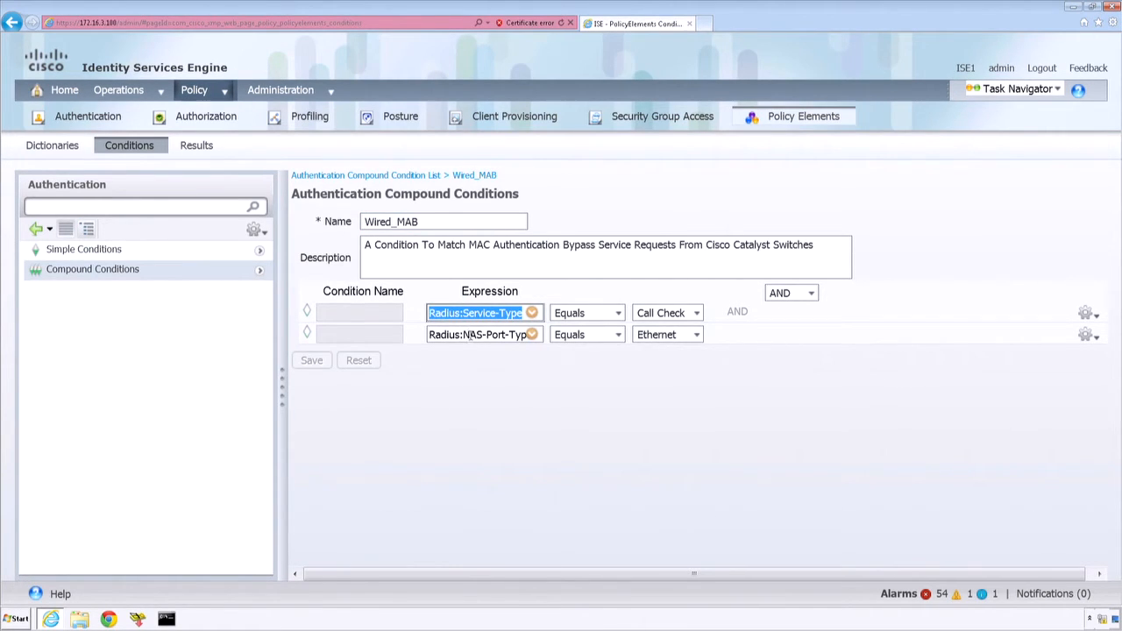
{"action": "left_click_drag", "start_coordinate": [503, 334], "coordinate": [430, 334]}
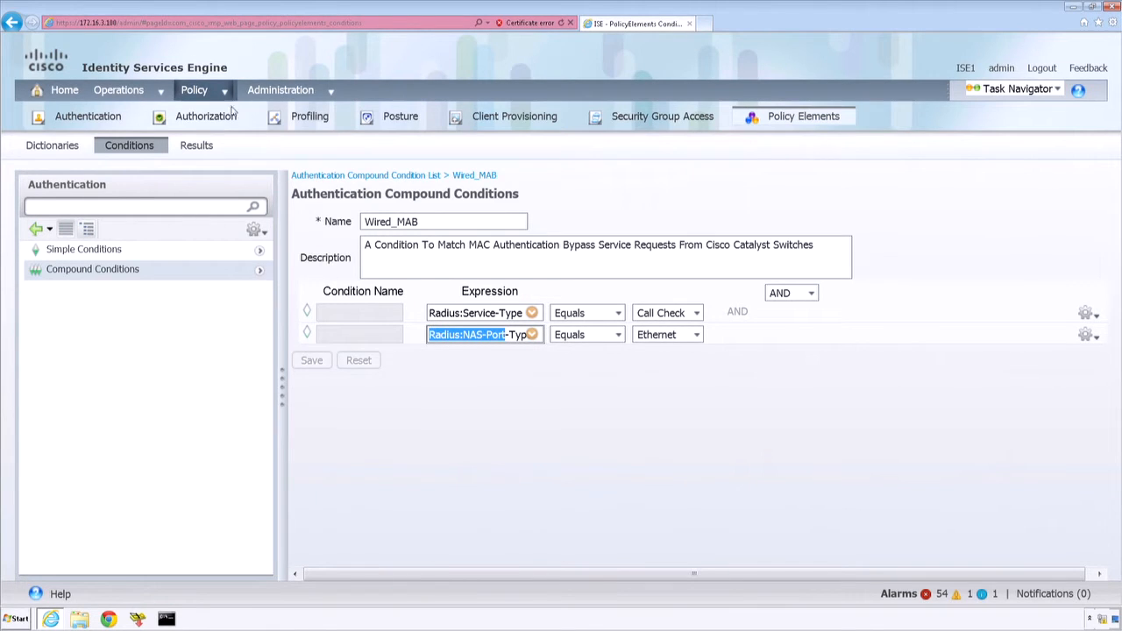
Step: Return to the authentication policy and expand the MAB rule to check its allowed protocols setting
{"action": "mouse_move", "coordinate": [222, 96]}
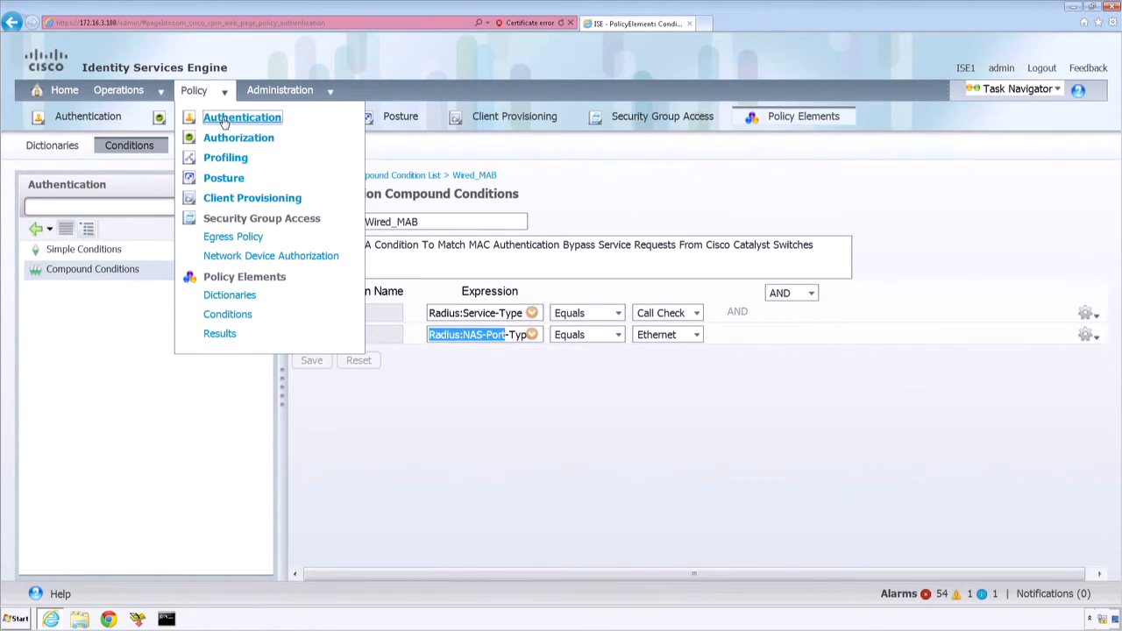
{"action": "left_click", "coordinate": [226, 118]}
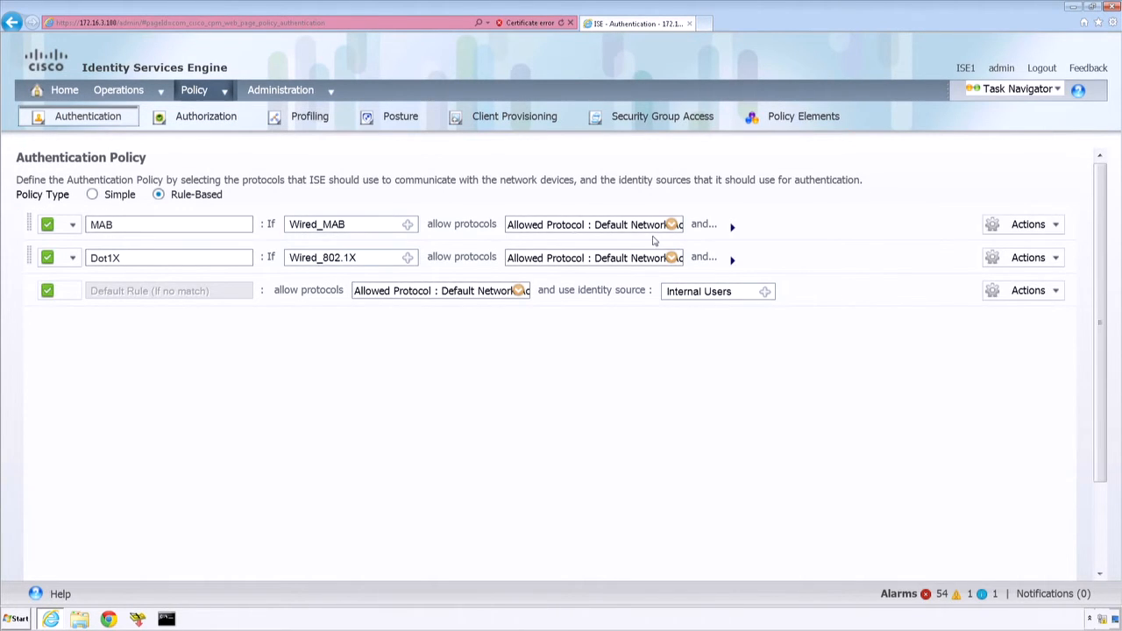
{"action": "left_click", "coordinate": [733, 227]}
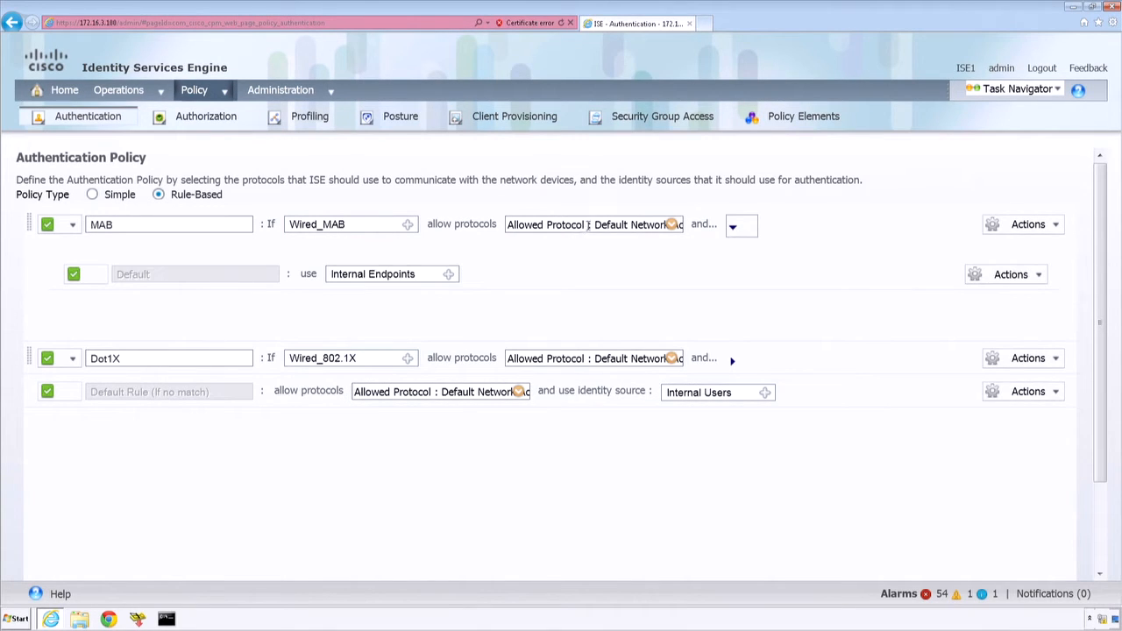
{"action": "left_click", "coordinate": [506, 224]}
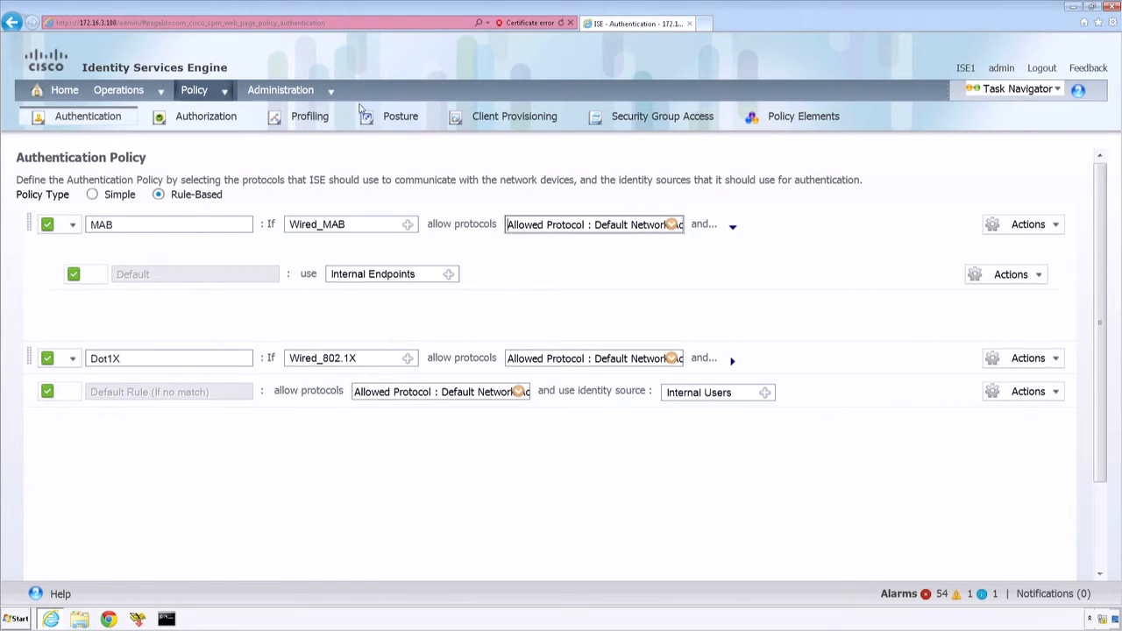
Step: Open the Default Network Access allowed protocols service in the policy element results and review its enabled protocols
{"action": "mouse_move", "coordinate": [224, 92]}
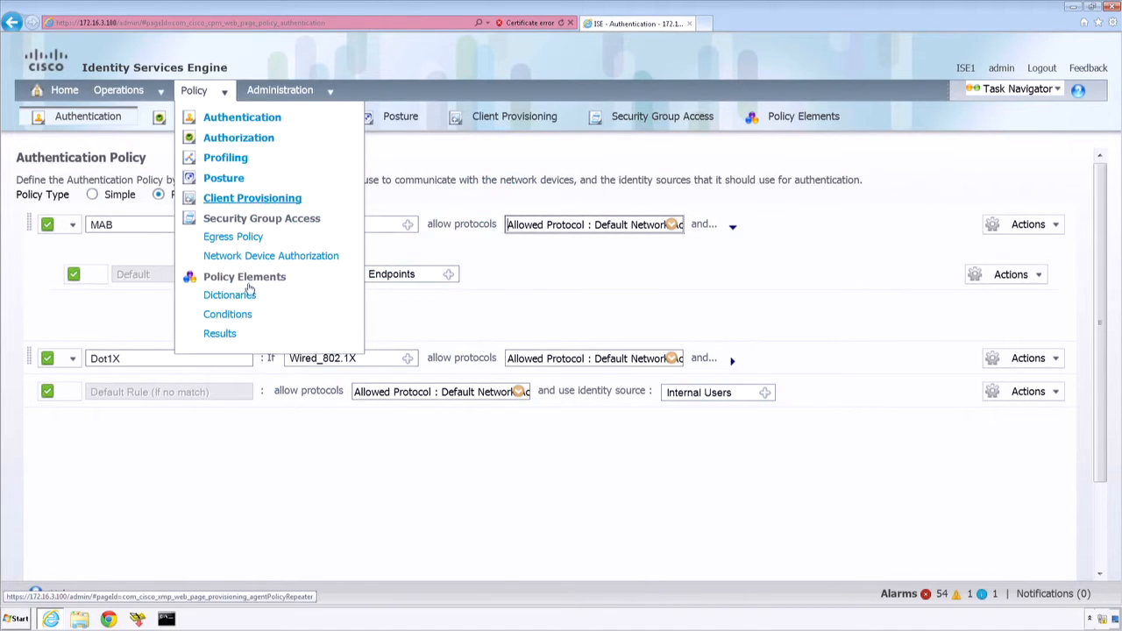
{"action": "left_click", "coordinate": [226, 335]}
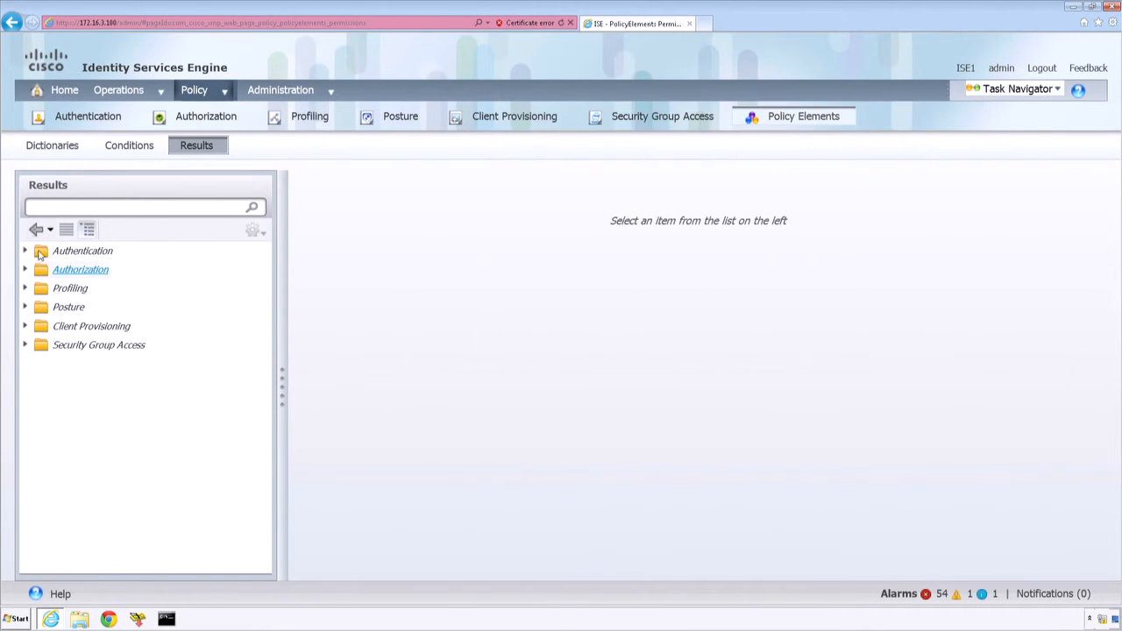
{"action": "left_click", "coordinate": [25, 251]}
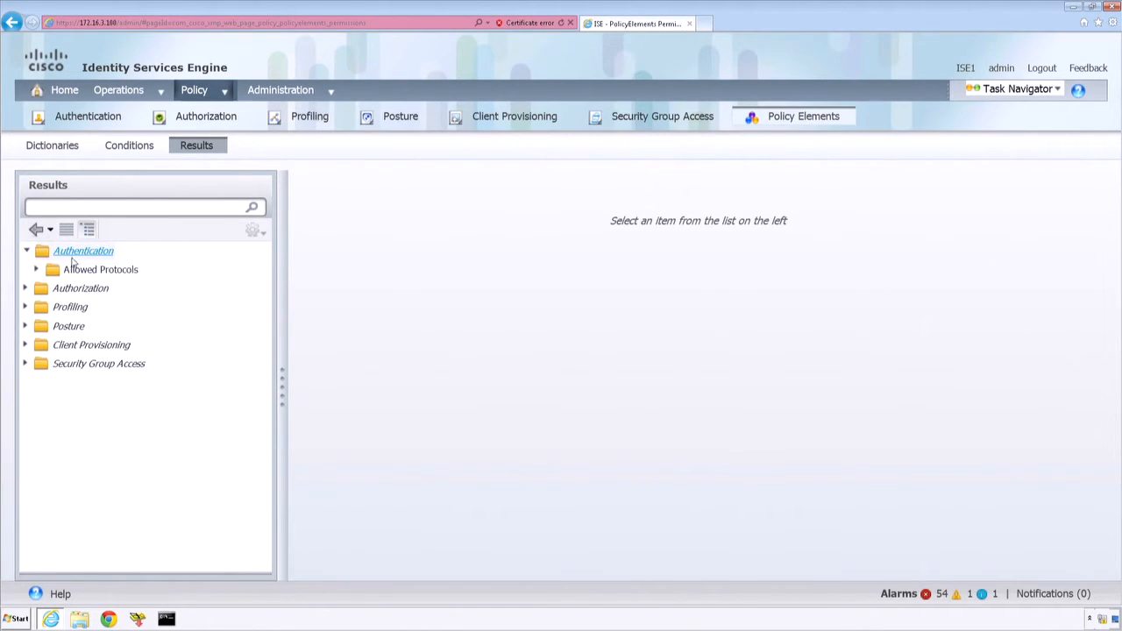
{"action": "left_click", "coordinate": [83, 273]}
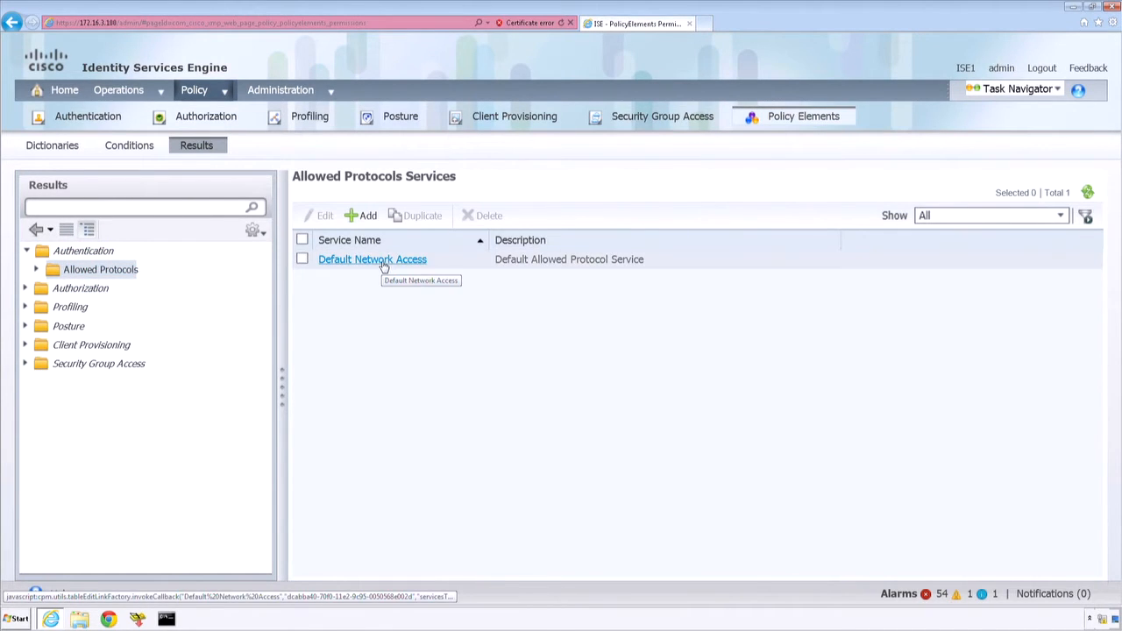
{"action": "left_click", "coordinate": [384, 261]}
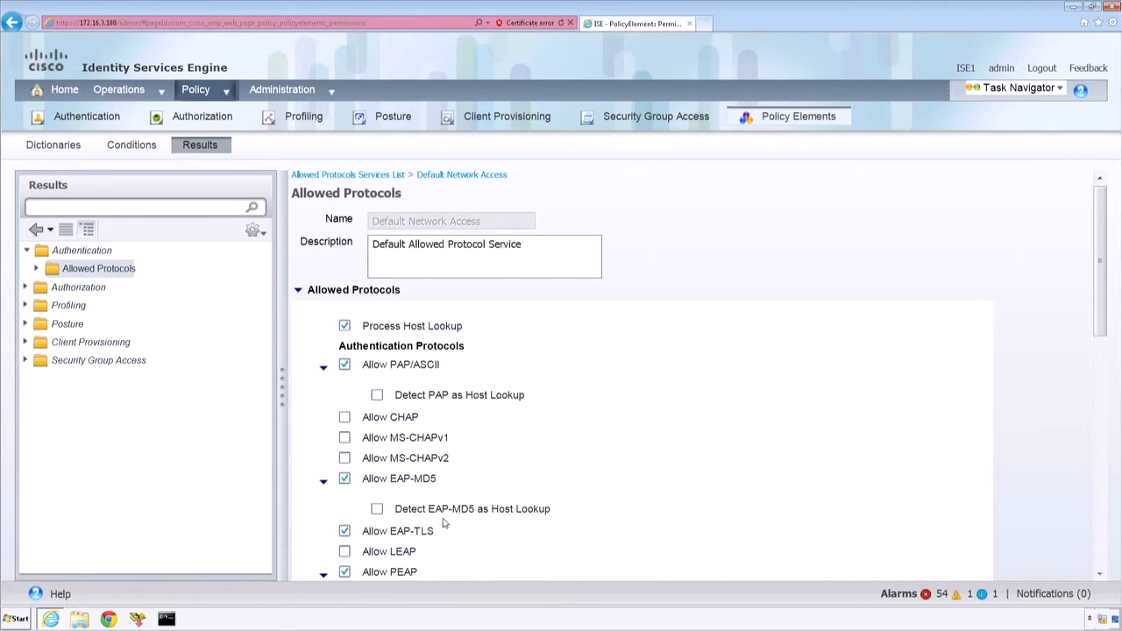
{"action": "left_click", "coordinate": [1104, 363]}
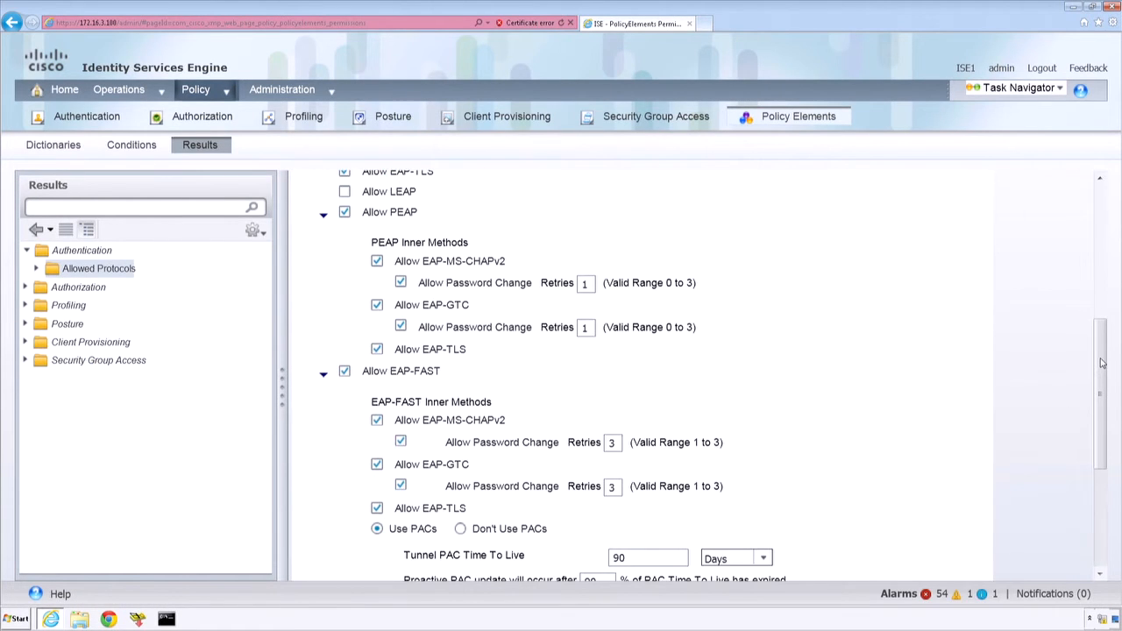
Step: Return to the allowed protocols services list and start a new service named MAB
{"action": "left_click", "coordinate": [95, 272]}
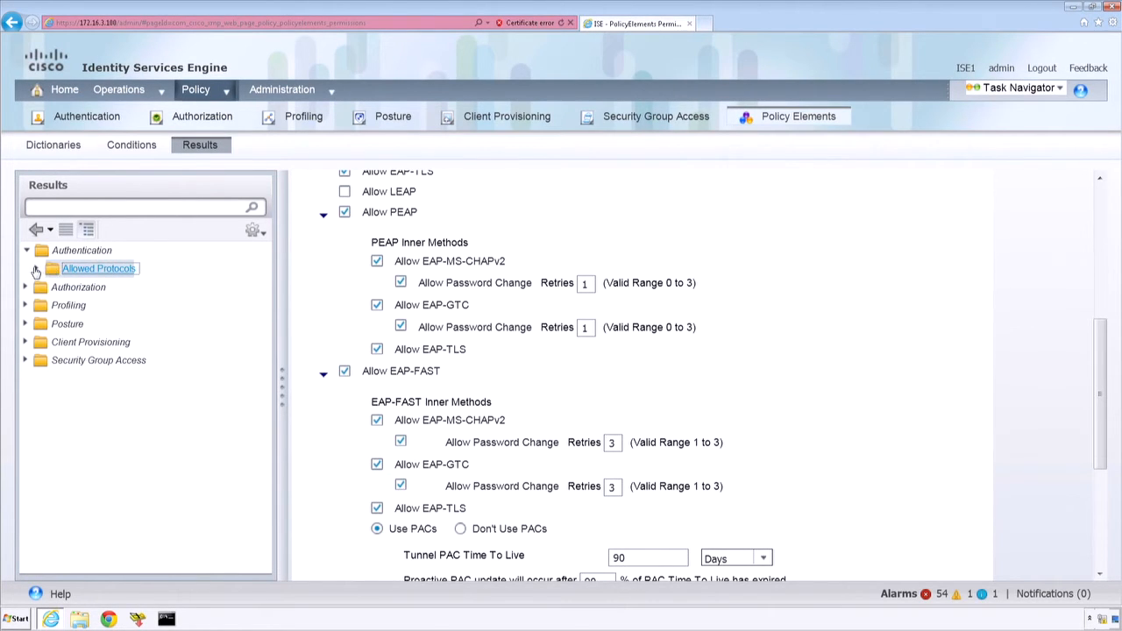
{"action": "double_click", "coordinate": [98, 271]}
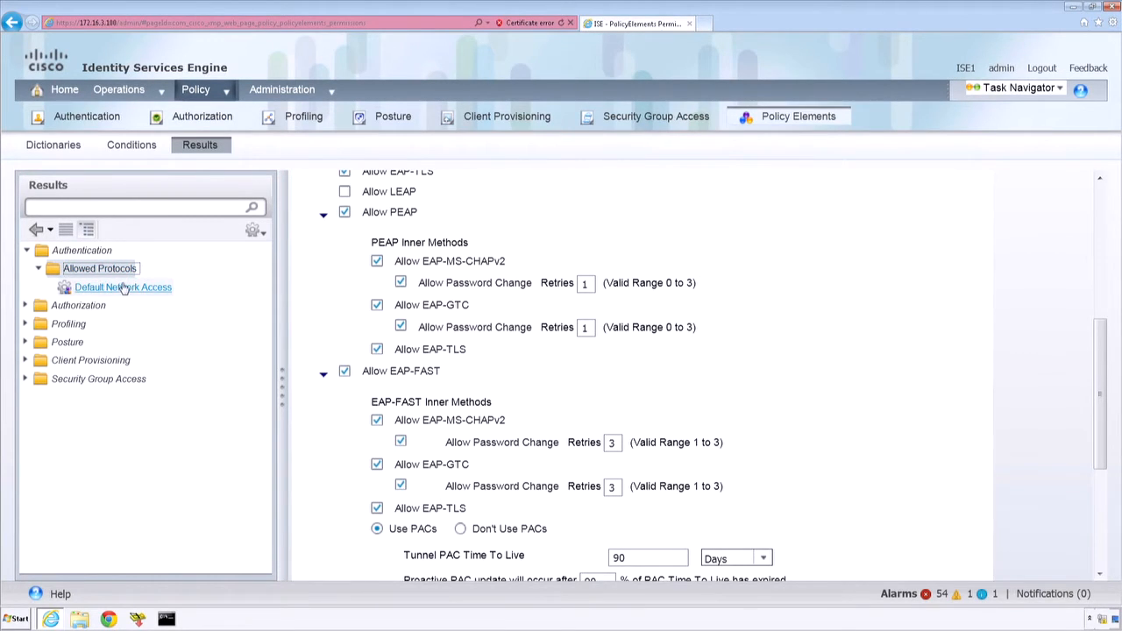
{"action": "left_click", "coordinate": [121, 286]}
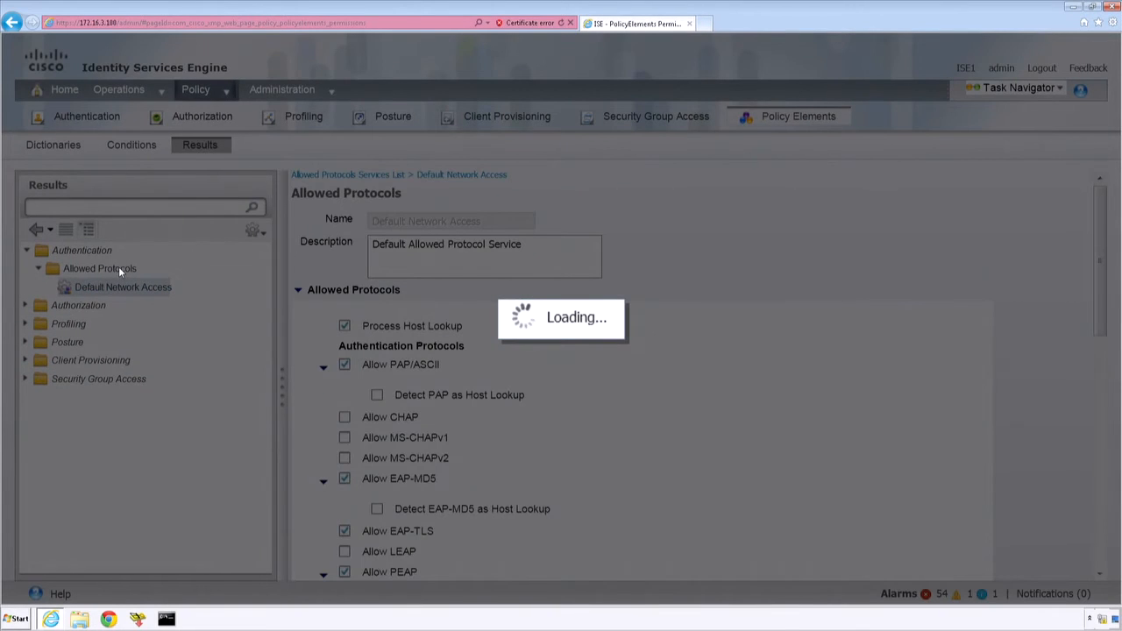
{"action": "left_click", "coordinate": [115, 271]}
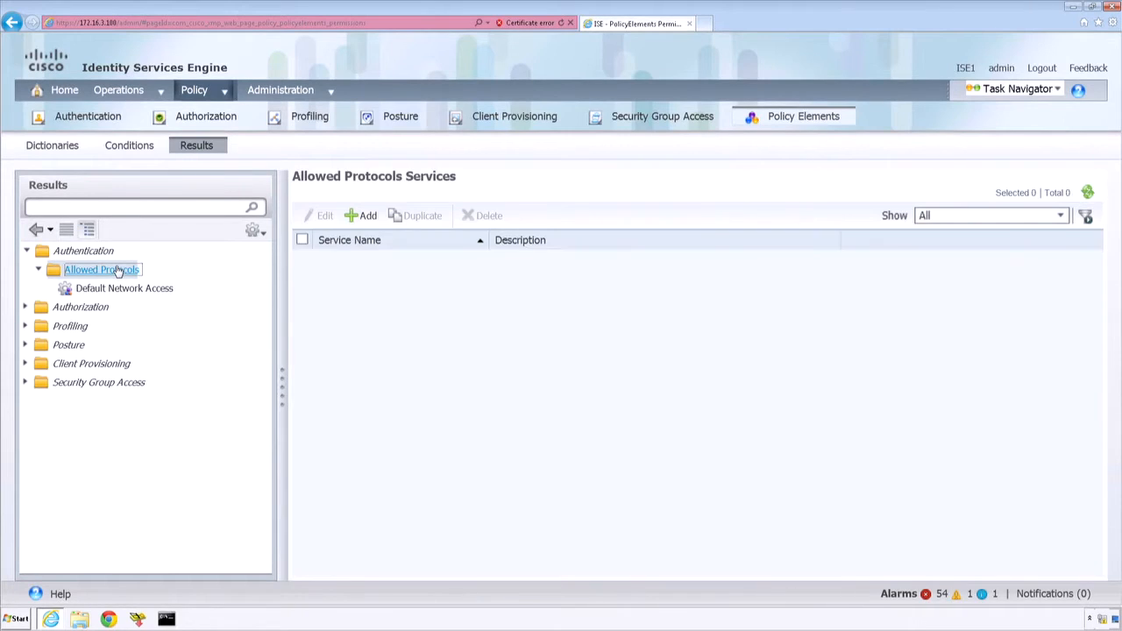
{"action": "left_click", "coordinate": [363, 218]}
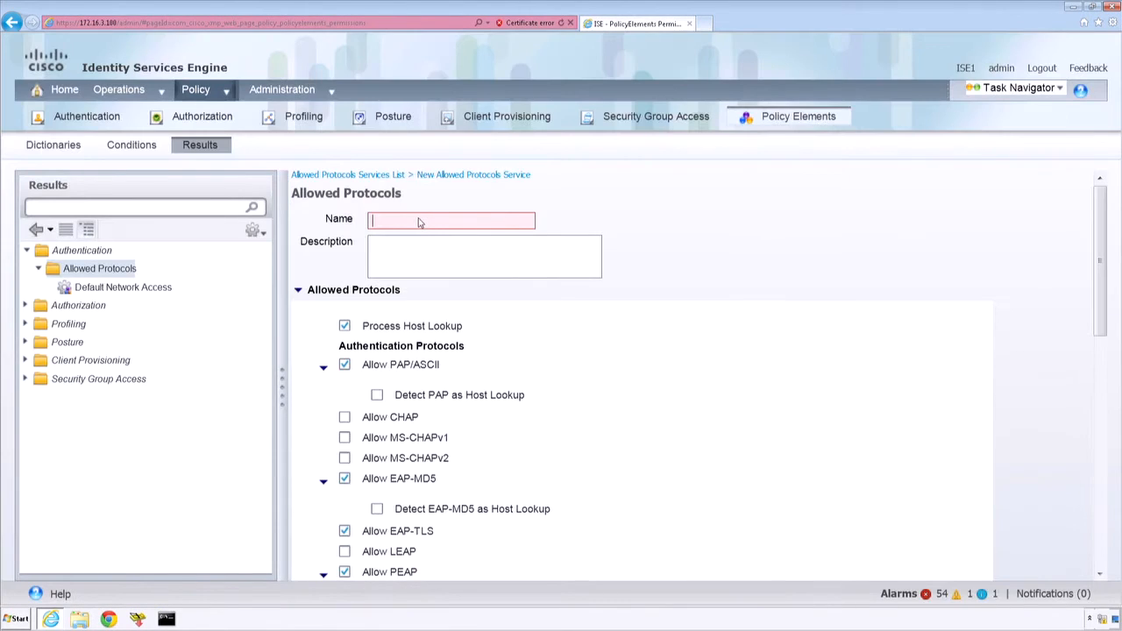
{"action": "left_click", "coordinate": [413, 221]}
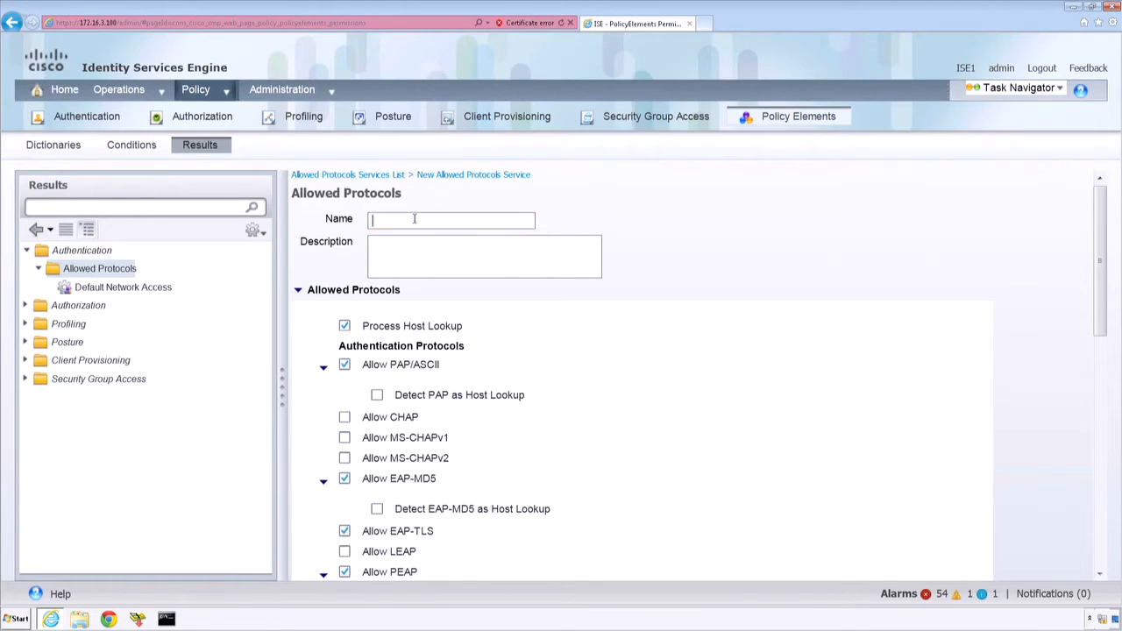
{"action": "type", "text": "MAB"}
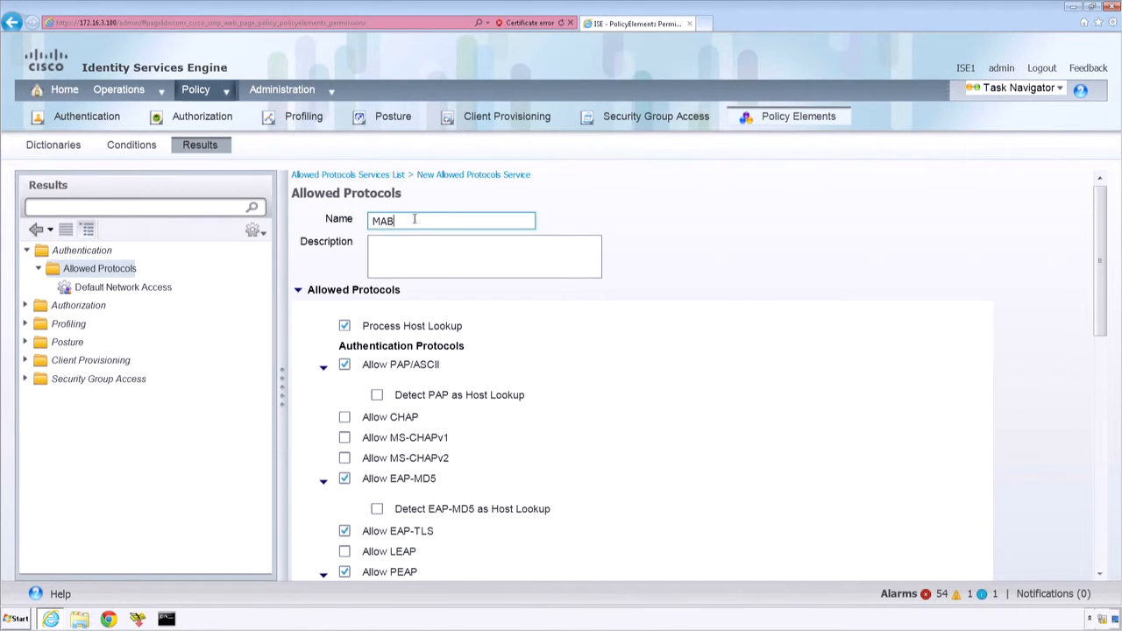
Step: Disable PAP/ASCII, EAP-MD5, EAP-TLS, PEAP and EAP-FAST for the new service, and collapse their suboptions
{"action": "left_click", "coordinate": [345, 366]}
{"action": "left_click", "coordinate": [345, 365]}
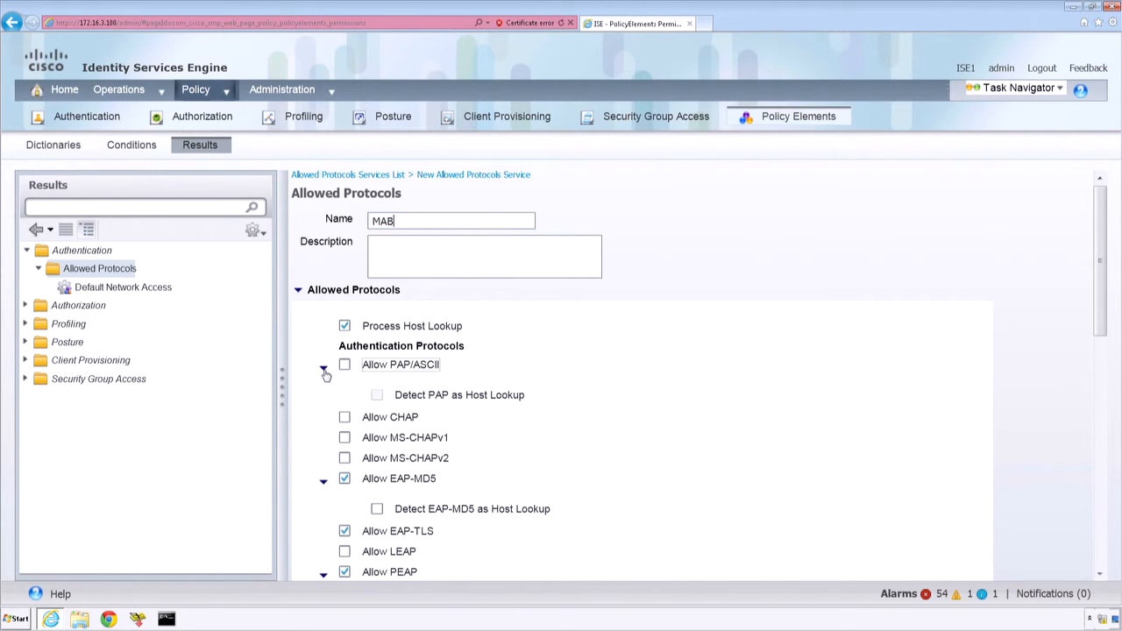
{"action": "left_click", "coordinate": [324, 369]}
{"action": "left_click", "coordinate": [345, 453]}
{"action": "left_click", "coordinate": [324, 456]}
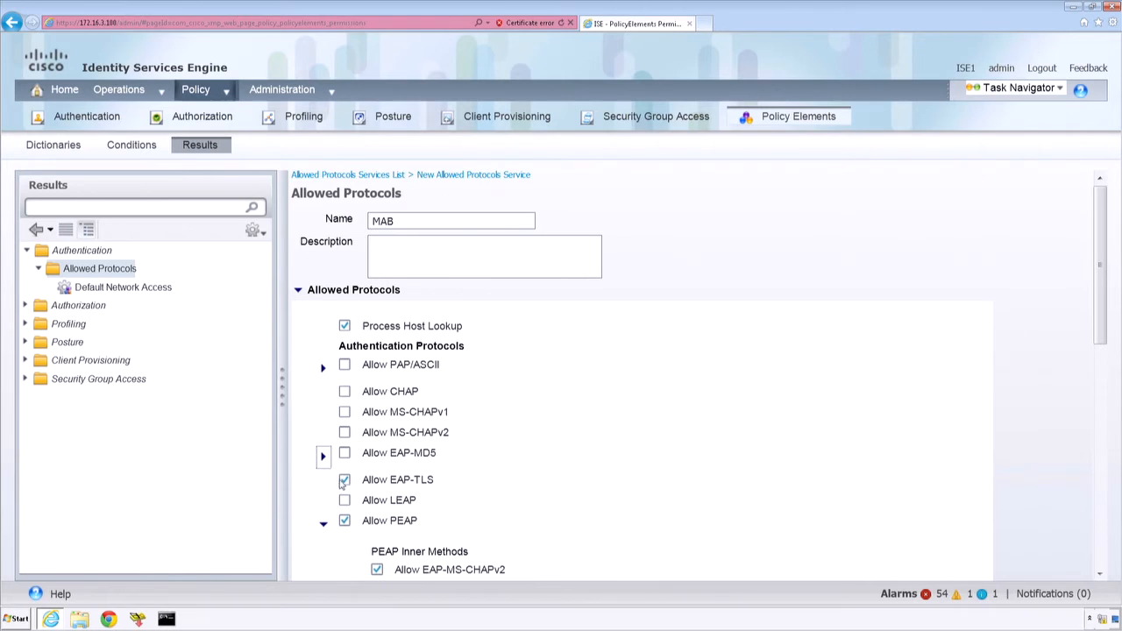
{"action": "left_click", "coordinate": [345, 480]}
{"action": "left_click", "coordinate": [344, 521]}
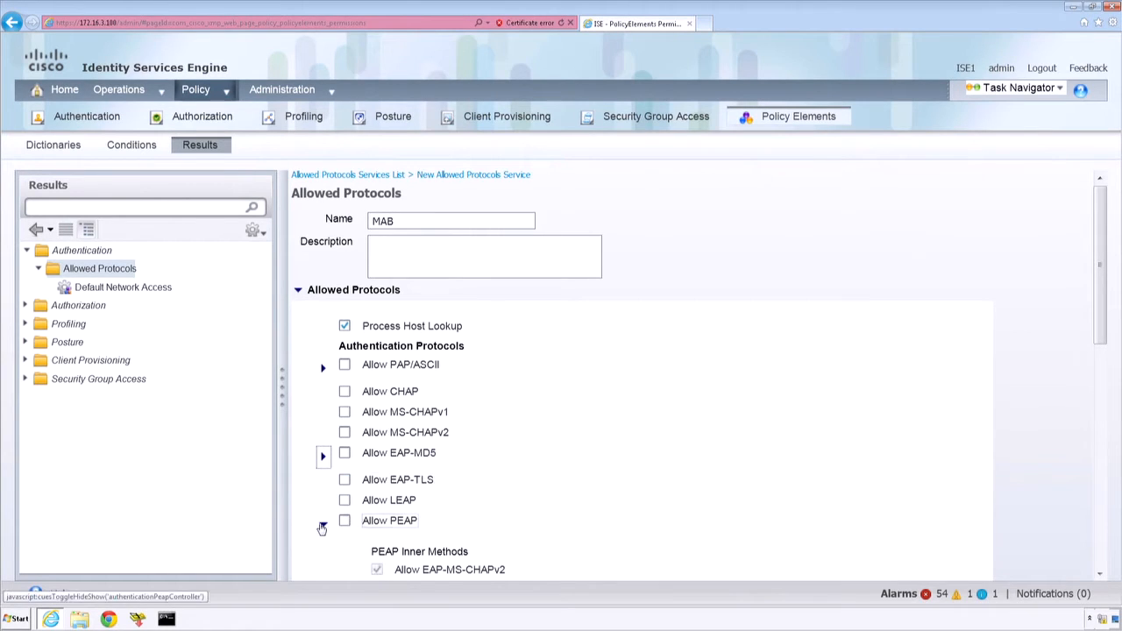
{"action": "left_click", "coordinate": [323, 527]}
{"action": "left_click", "coordinate": [345, 549]}
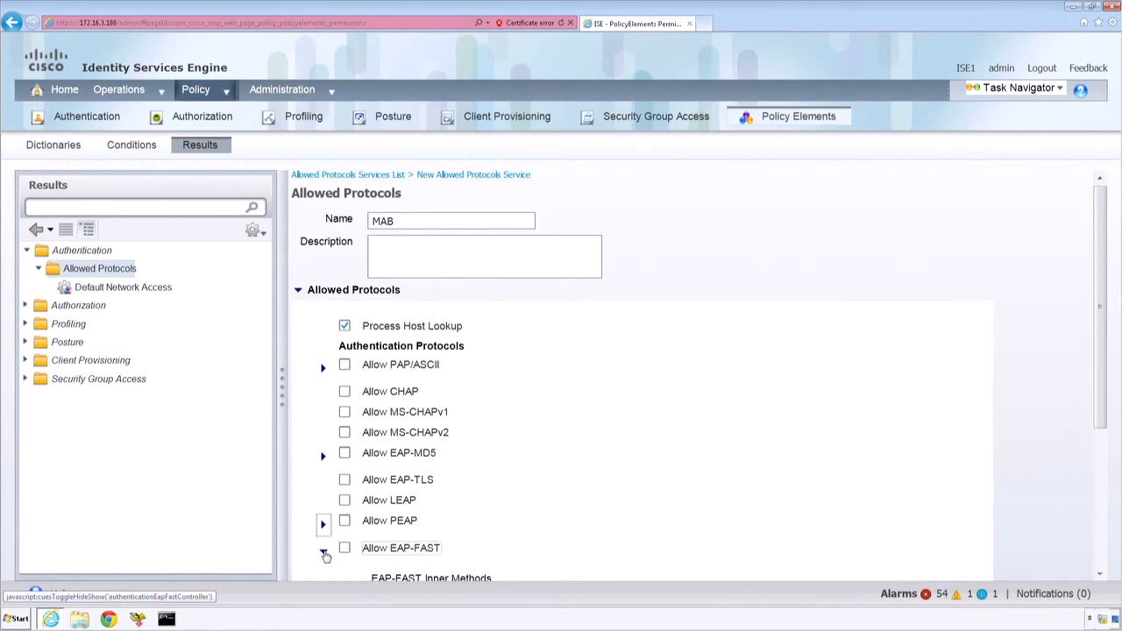
{"action": "left_click", "coordinate": [324, 554]}
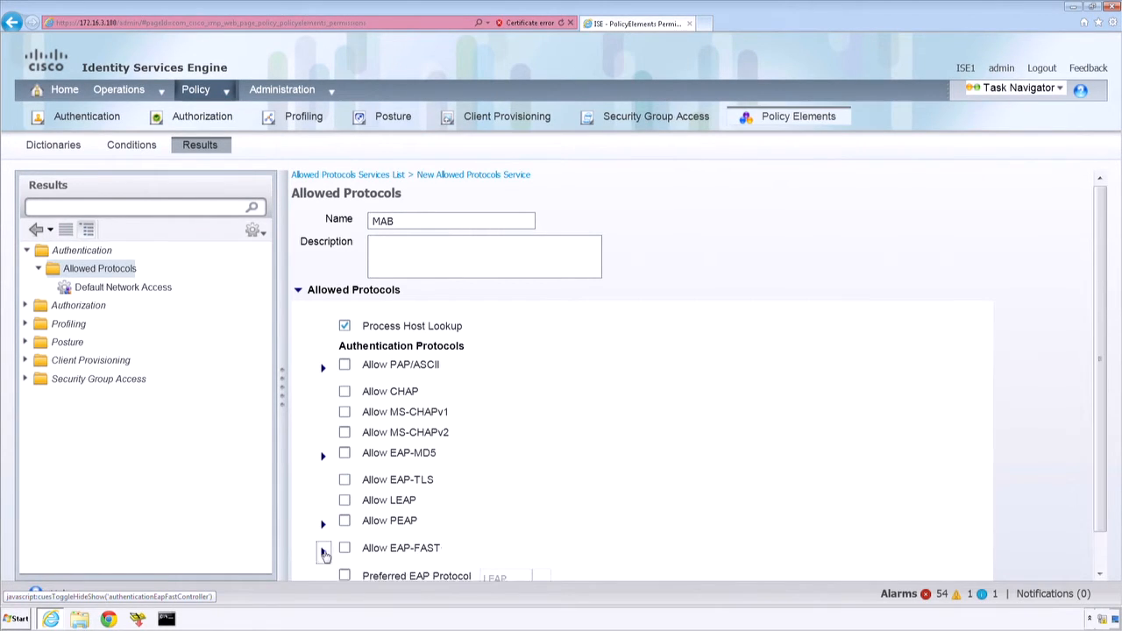
Step: Highlight the Process Host Lookup option, keep it enabled, and submit the new allowed protocols service
{"action": "left_click", "coordinate": [1099, 540]}
{"action": "left_click", "coordinate": [1101, 191]}
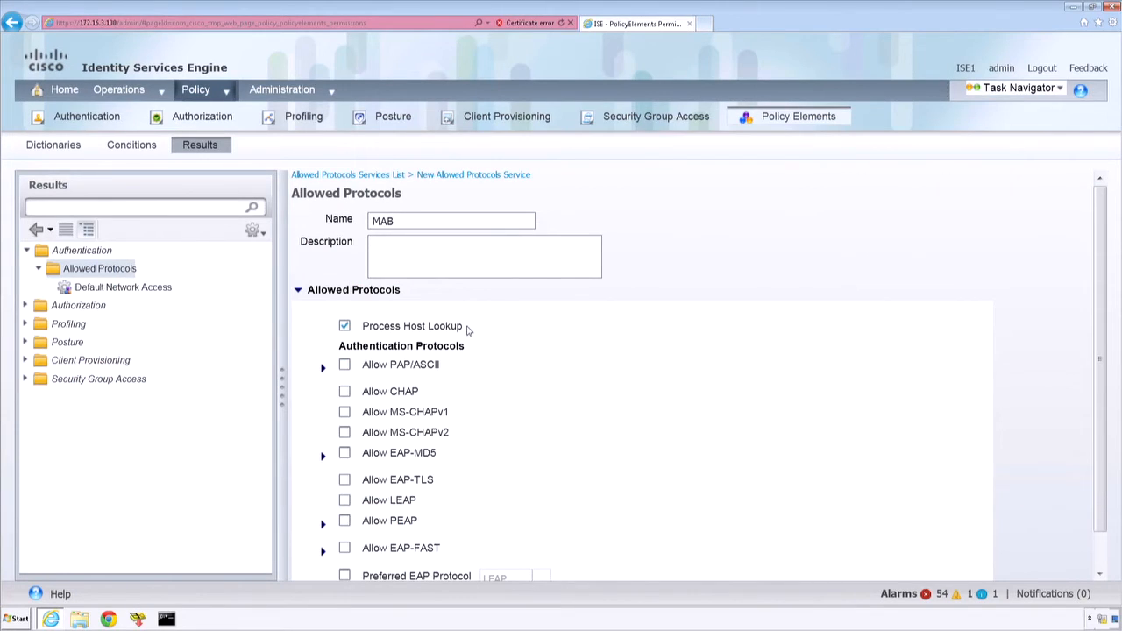
{"action": "left_click_drag", "start_coordinate": [463, 328], "coordinate": [390, 328]}
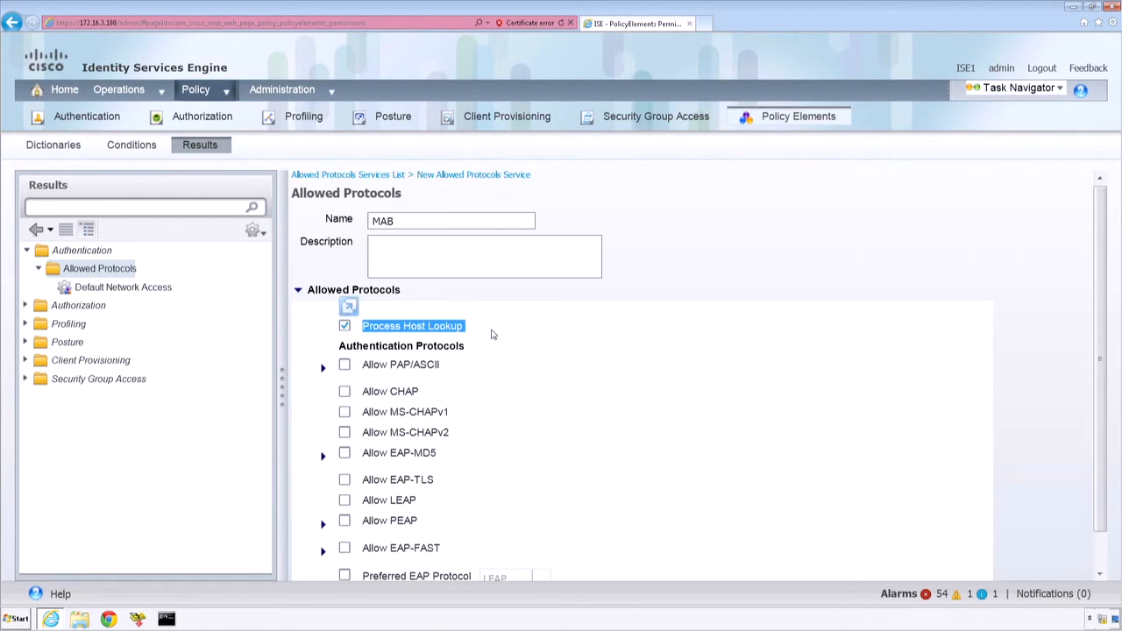
{"action": "left_click", "coordinate": [628, 346]}
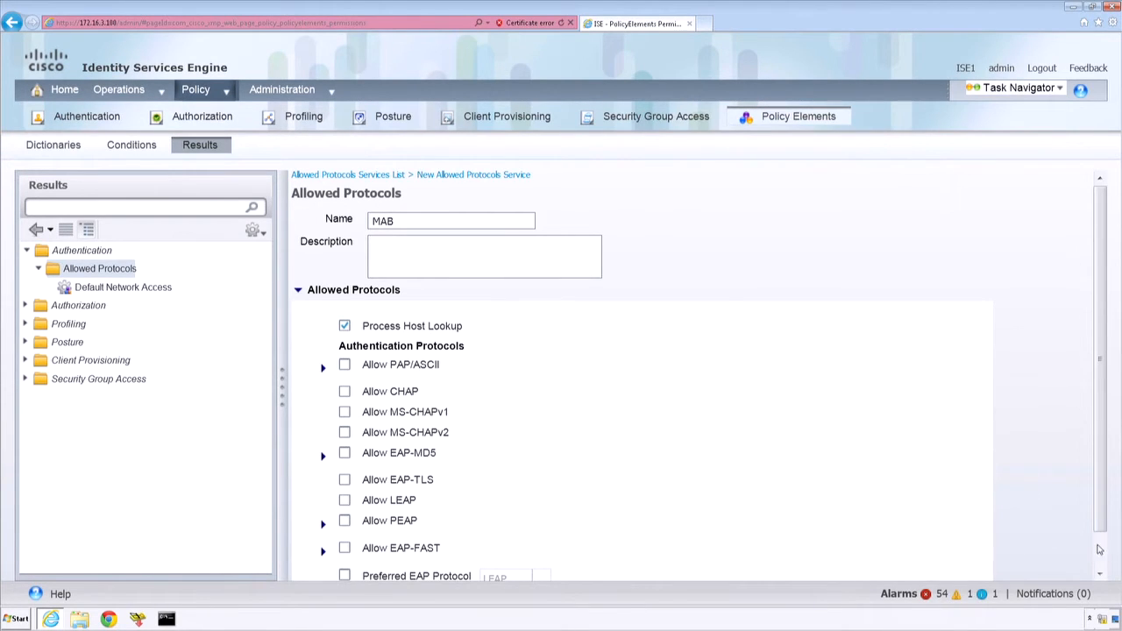
{"action": "scroll", "coordinate": [1101, 549], "scroll_direction": "down", "scroll_amount": 1}
{"action": "left_click", "coordinate": [318, 570]}
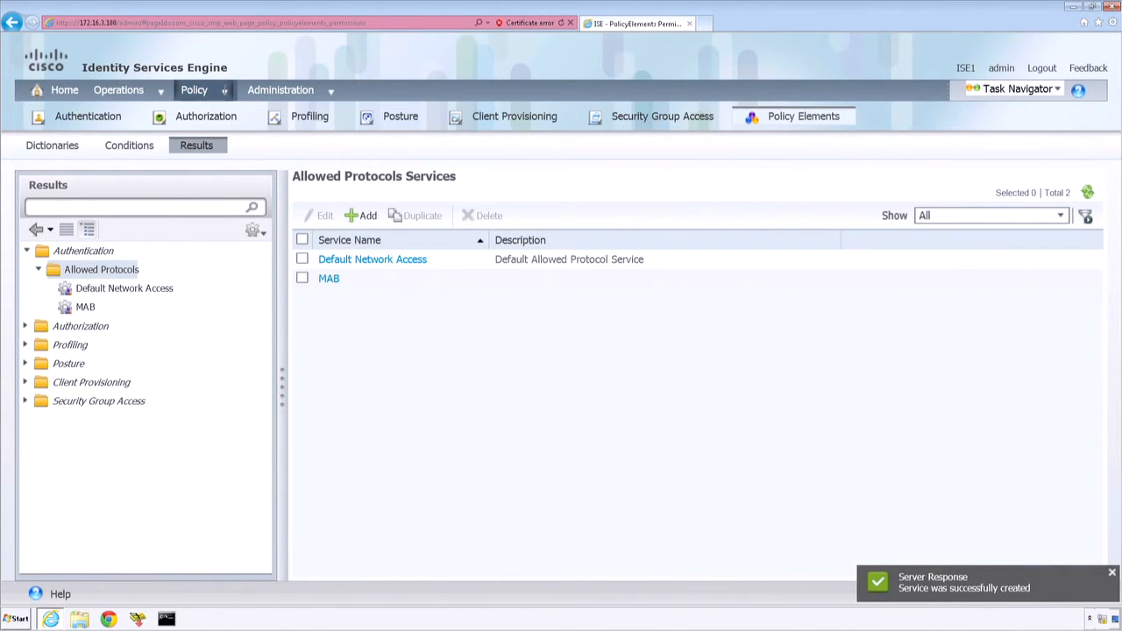
Step: In the authentication policy, set the MAB rule's allowed protocols to the MAB service and save the policy
{"action": "left_click", "coordinate": [225, 90]}
{"action": "left_click", "coordinate": [234, 120]}
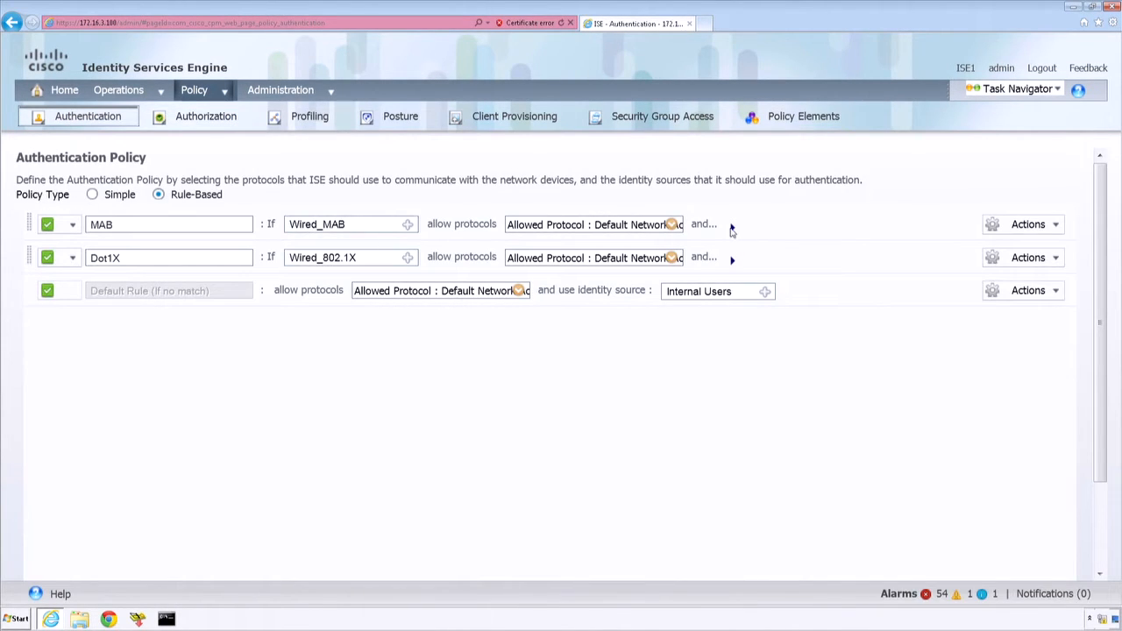
{"action": "left_click", "coordinate": [733, 227]}
{"action": "left_click", "coordinate": [673, 225]}
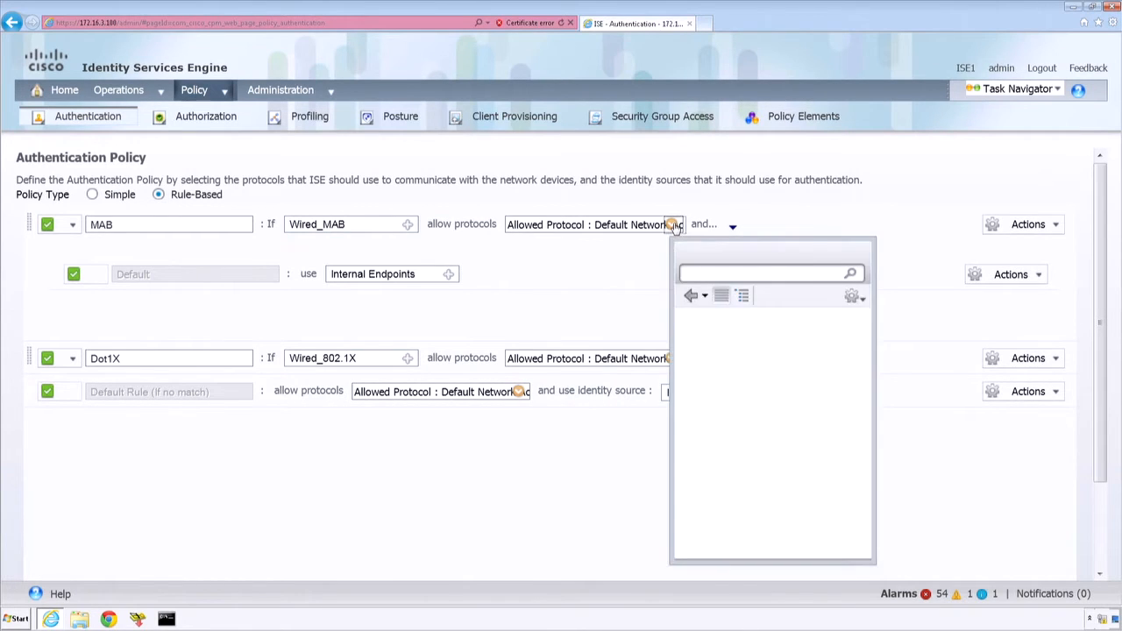
{"action": "left_click", "coordinate": [844, 322]}
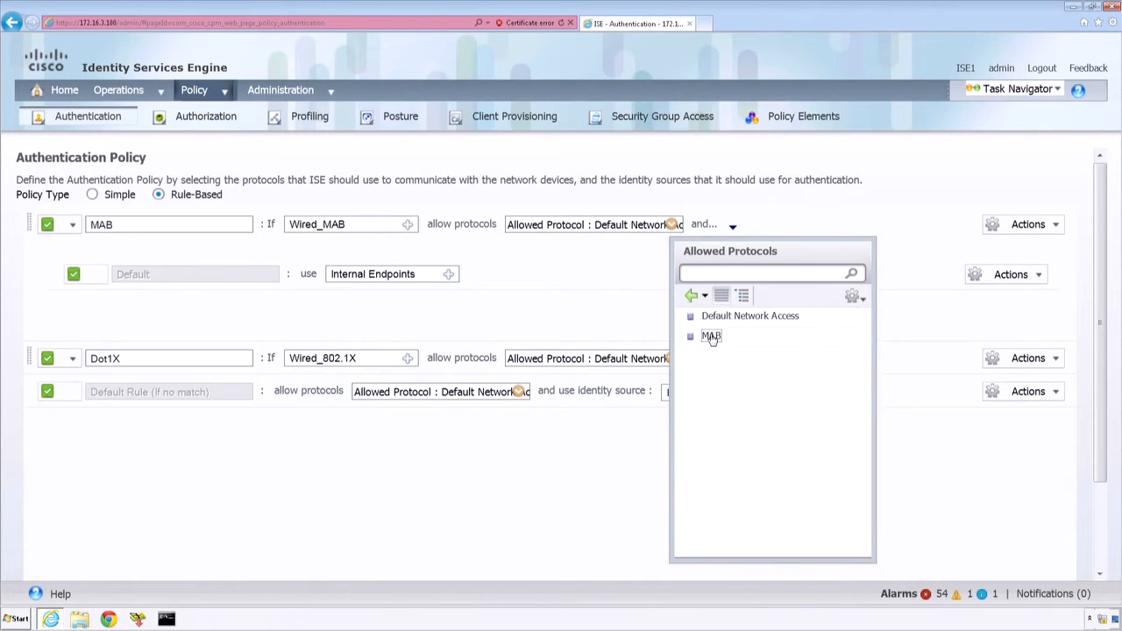
{"action": "left_click", "coordinate": [712, 336]}
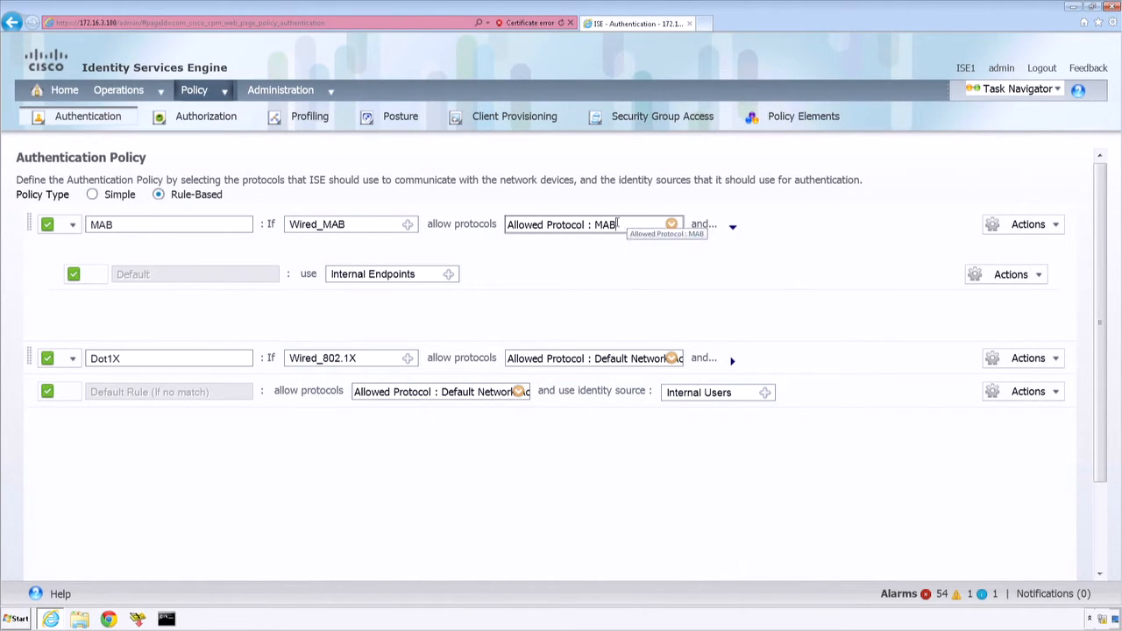
{"action": "left_click_drag", "start_coordinate": [617, 224], "coordinate": [512, 230]}
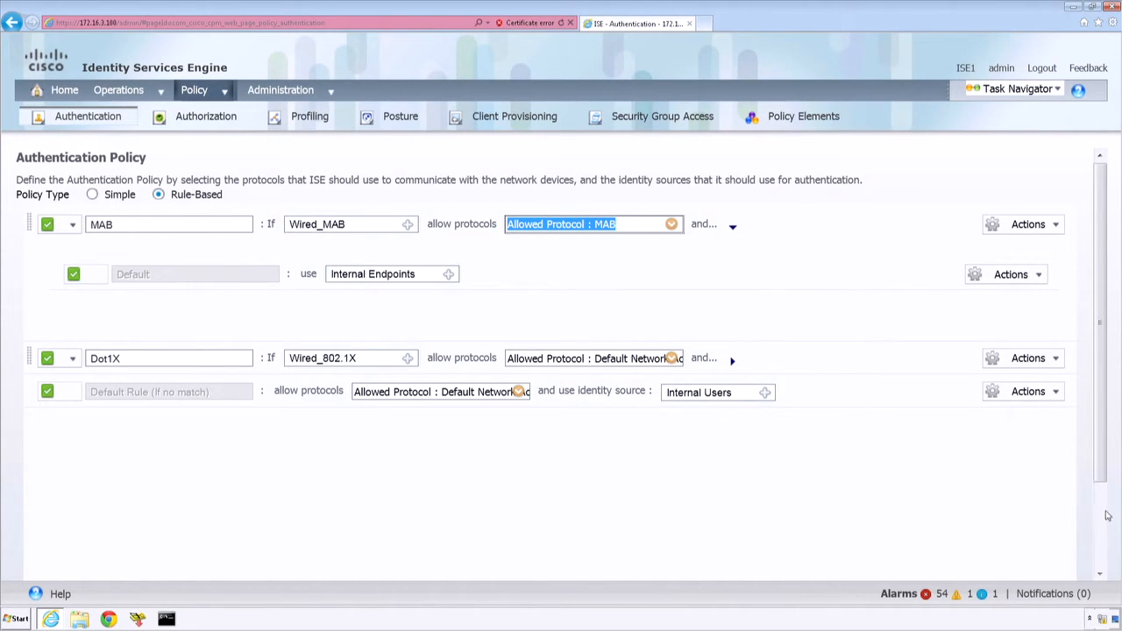
{"action": "scroll", "coordinate": [434, 504], "scroll_direction": "down", "scroll_amount": 3}
{"action": "left_click", "coordinate": [36, 576]}
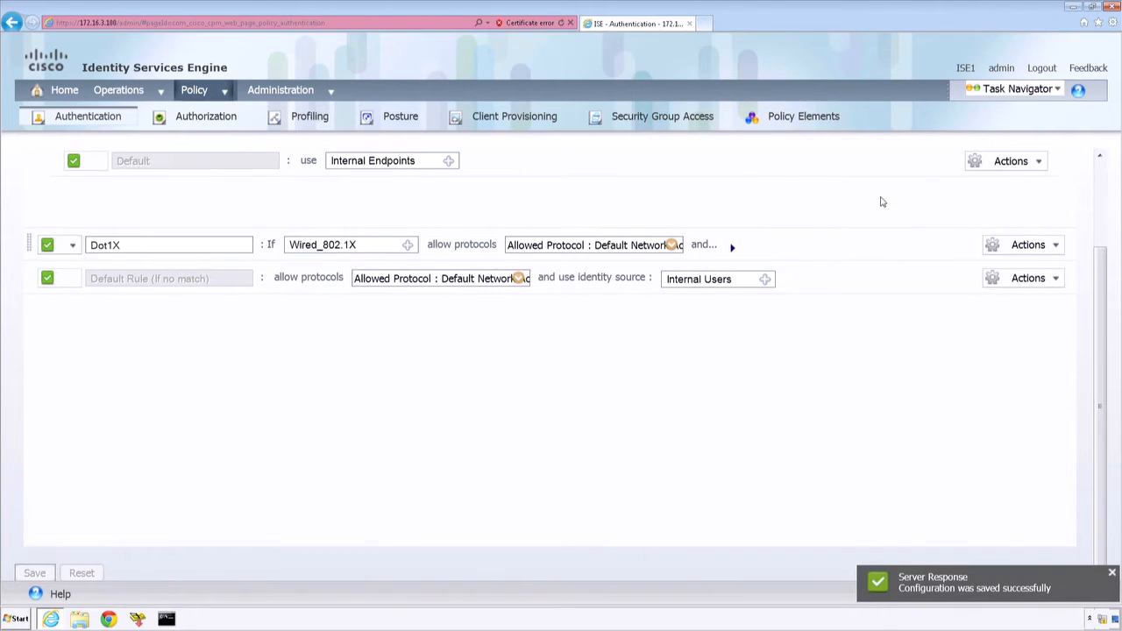
Step: Open the authorization policy and review the permission assigned to the Default rule
{"action": "left_click", "coordinate": [1102, 170]}
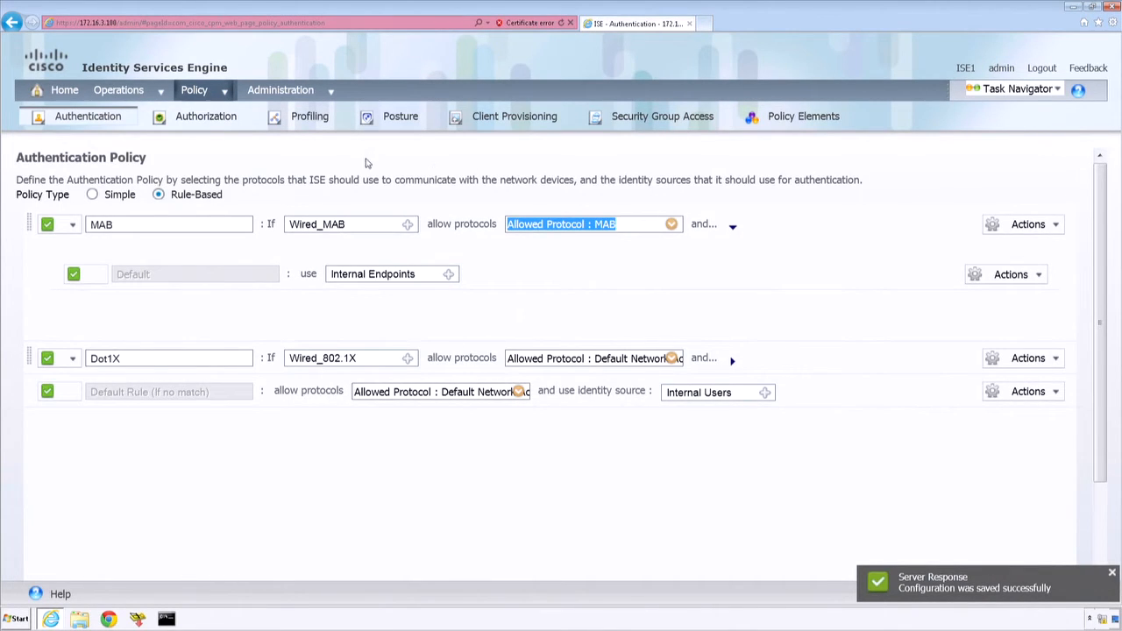
{"action": "left_click", "coordinate": [221, 120]}
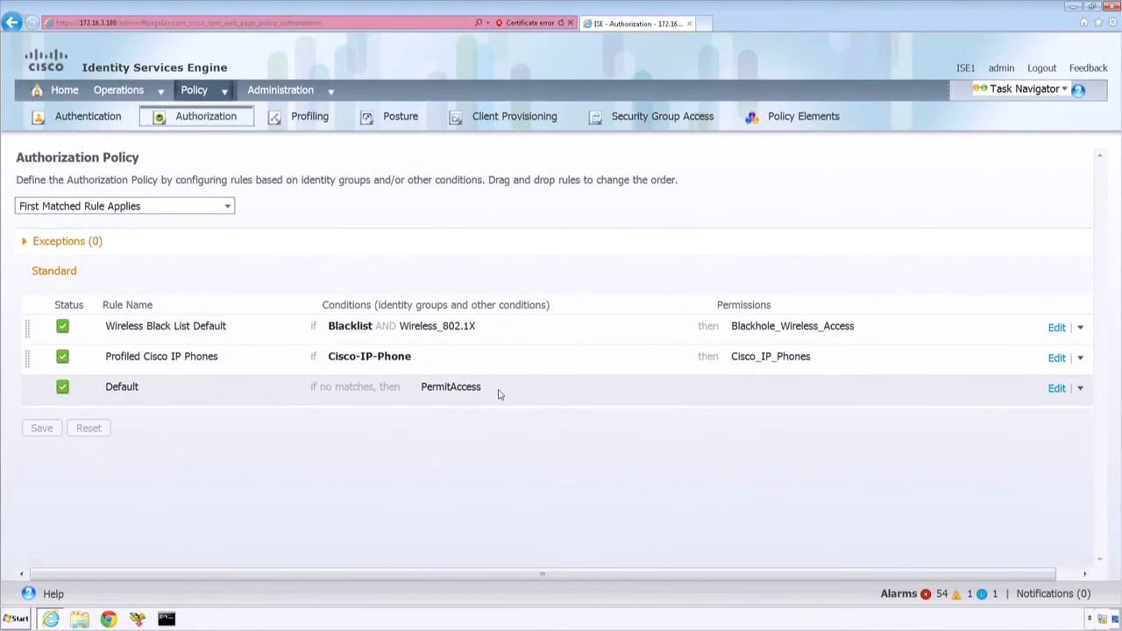
{"action": "left_click", "coordinate": [480, 392]}
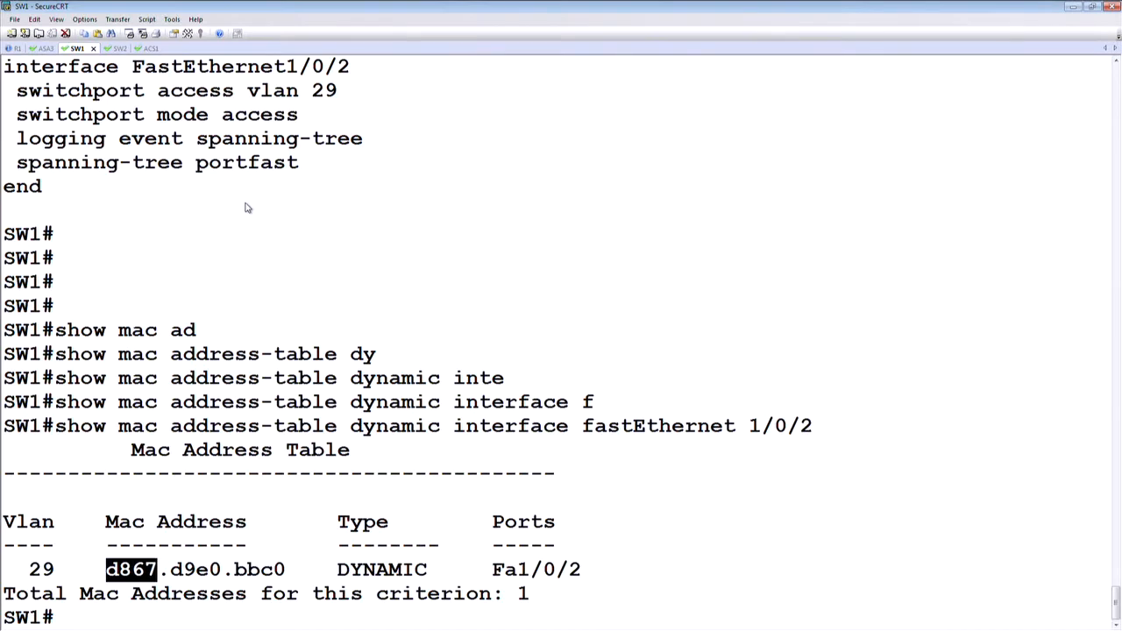
Step: Switch to the SW1 console in SecureCRT and display the running configuration of interface f1/0/2
{"action": "left_click", "coordinate": [246, 208]}
{"action": "key", "text": "Return"}
{"action": "key", "text": "Return"}
{"action": "key", "text": "Return"}
{"action": "key", "text": "Return"}
{"action": "type", "text": "show run"}
{"action": "key", "text": "Tab"}
{"action": "type", "text": "in"}
{"action": "key", "text": "Tab"}
{"action": "type", "text": "f"}
{"action": "key", "text": "Tab"}
{"action": "type", "text": "1/"}
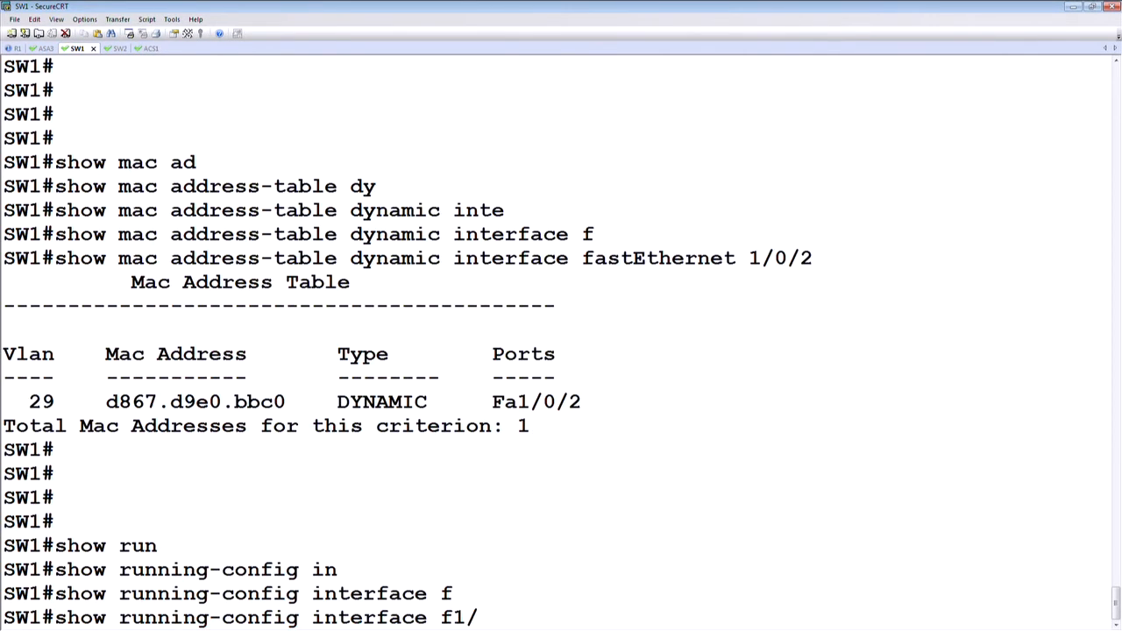
{"action": "type", "text": "0/2"}
{"action": "key", "text": "Return"}
Step: Enter configuration mode for interface f1/0/2 on SW1 and enable mab on it
{"action": "key", "text": "Return"}
{"action": "key", "text": "Return"}
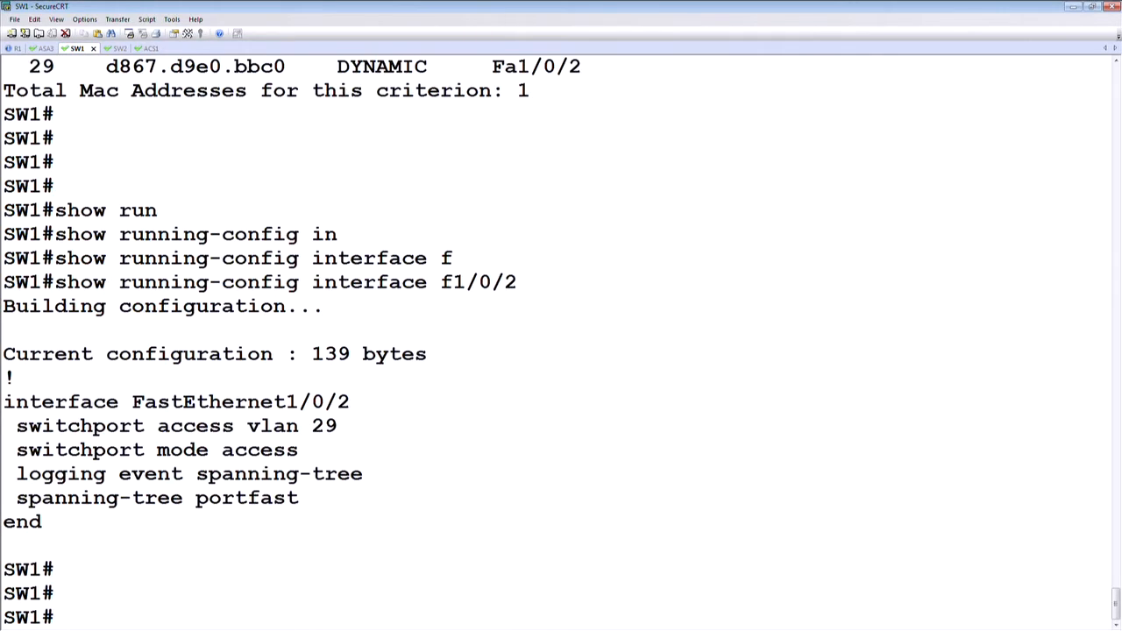
{"action": "key", "text": "Return"}
{"action": "type", "text": "conf t"}
{"action": "key", "text": "Return"}
{"action": "type", "text": "interface"}
{"action": "key", "text": "Tab"}
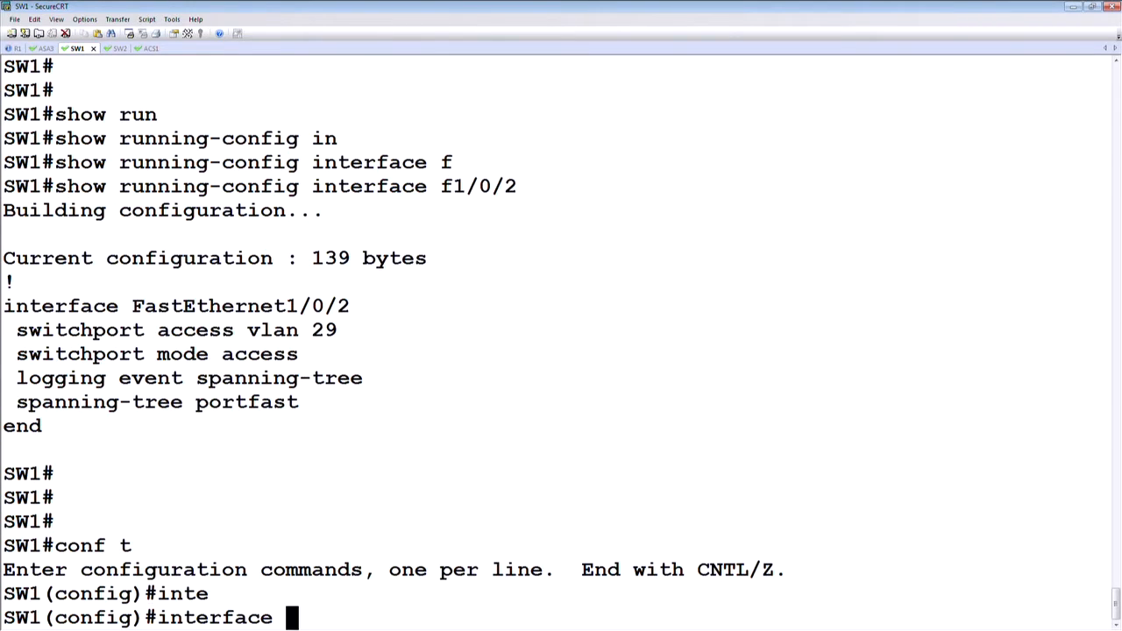
{"action": "type", "text": "f"}
{"action": "key", "text": "Tab"}
{"action": "type", "text": "1/0/2"}
{"action": "key", "text": "Return"}
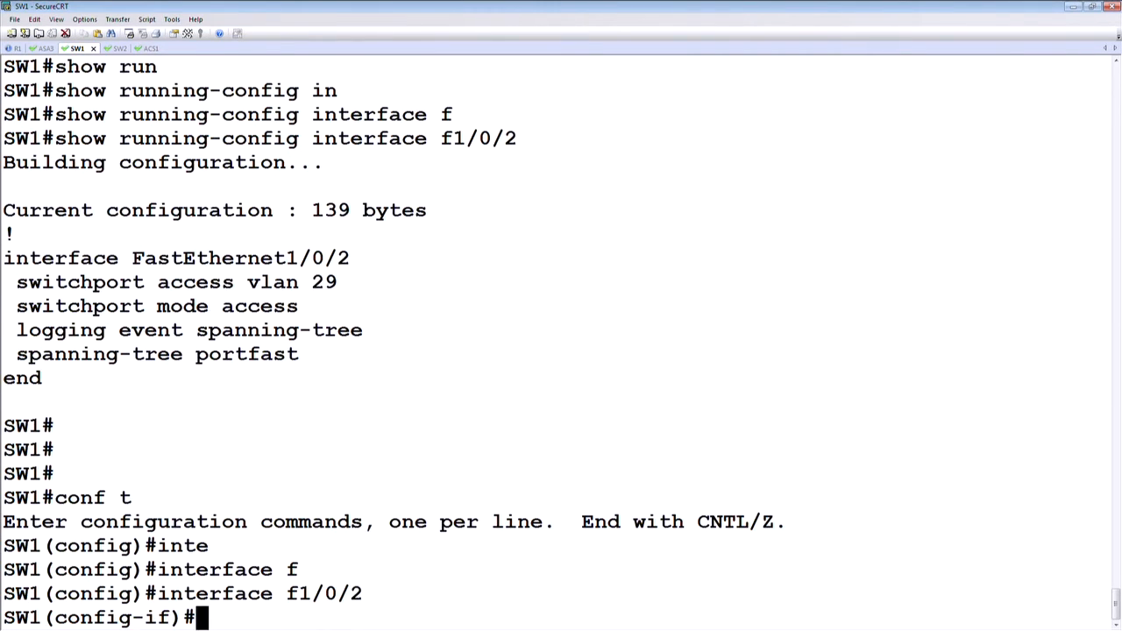
{"action": "type", "text": "mab"}
{"action": "key", "text": "Tab"}
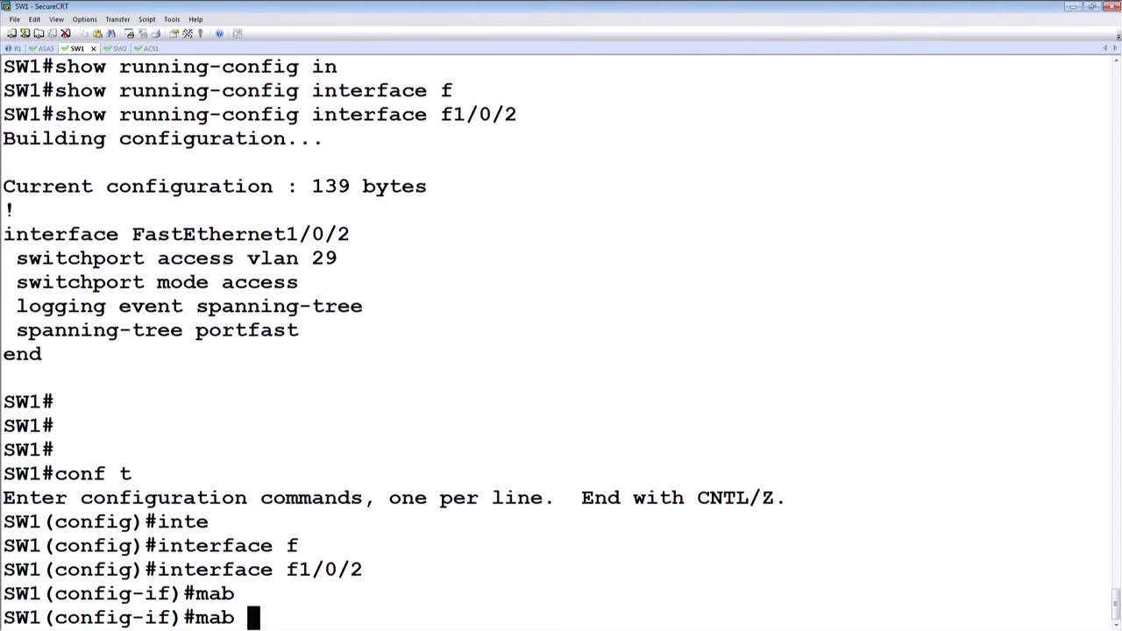
{"action": "key", "text": "Return"}
{"action": "key", "text": "Return"}
{"action": "key", "text": "Return"}
Step: List the available authentication port-control options for the interface and set authentication port-control to auto
{"action": "type", "text": "authe"}
{"action": "key", "text": "Tab"}
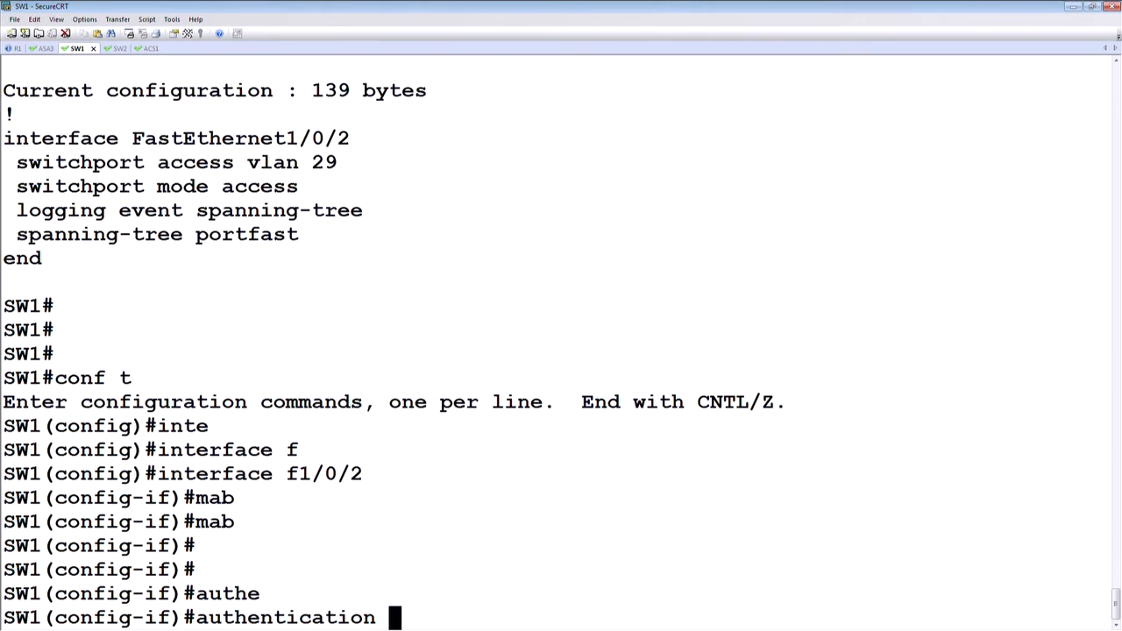
{"action": "type", "text": "por"}
{"action": "key", "text": "Tab"}
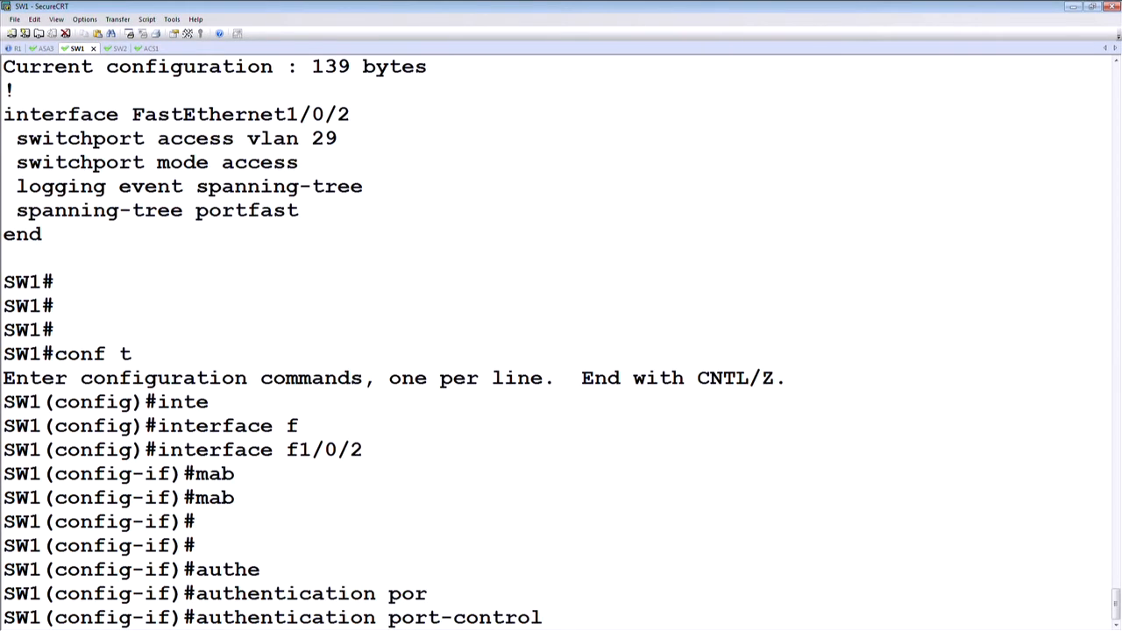
{"action": "type", "text": "?"}
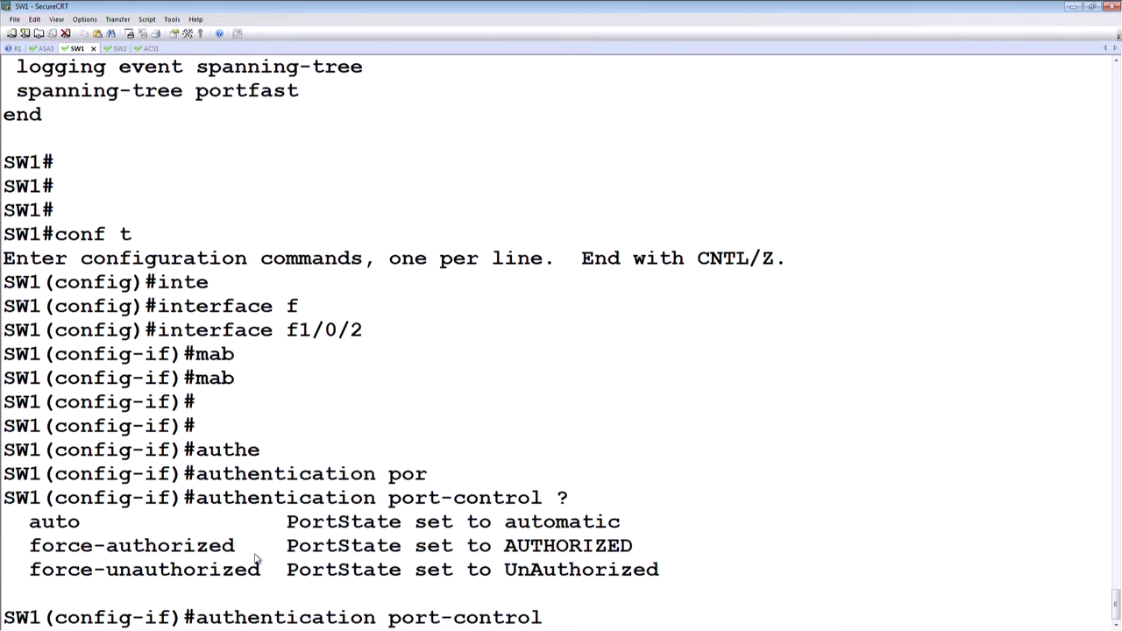
{"action": "left_click_drag", "start_coordinate": [268, 574], "coordinate": [36, 572]}
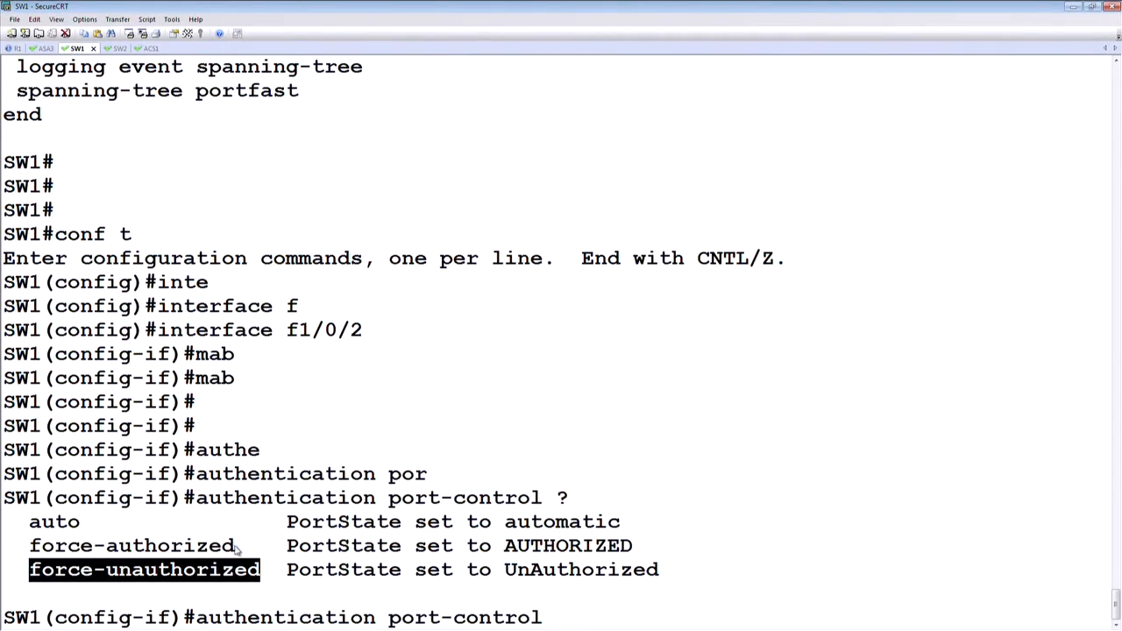
{"action": "left_click_drag", "start_coordinate": [235, 548], "coordinate": [63, 523]}
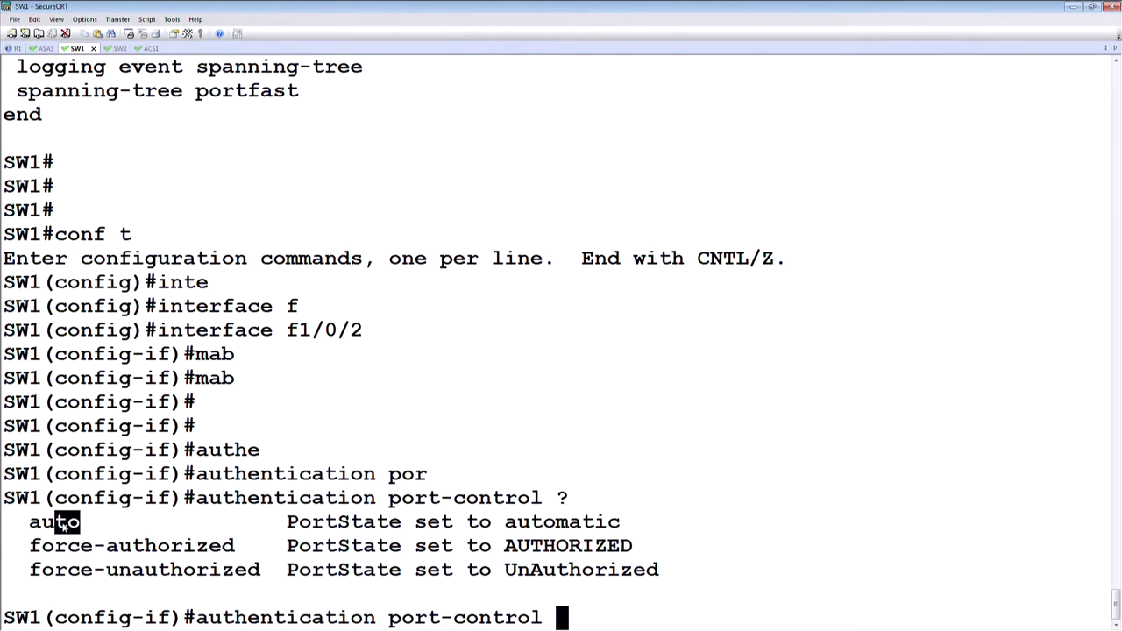
{"action": "left_click_drag", "start_coordinate": [48, 525], "coordinate": [41, 526]}
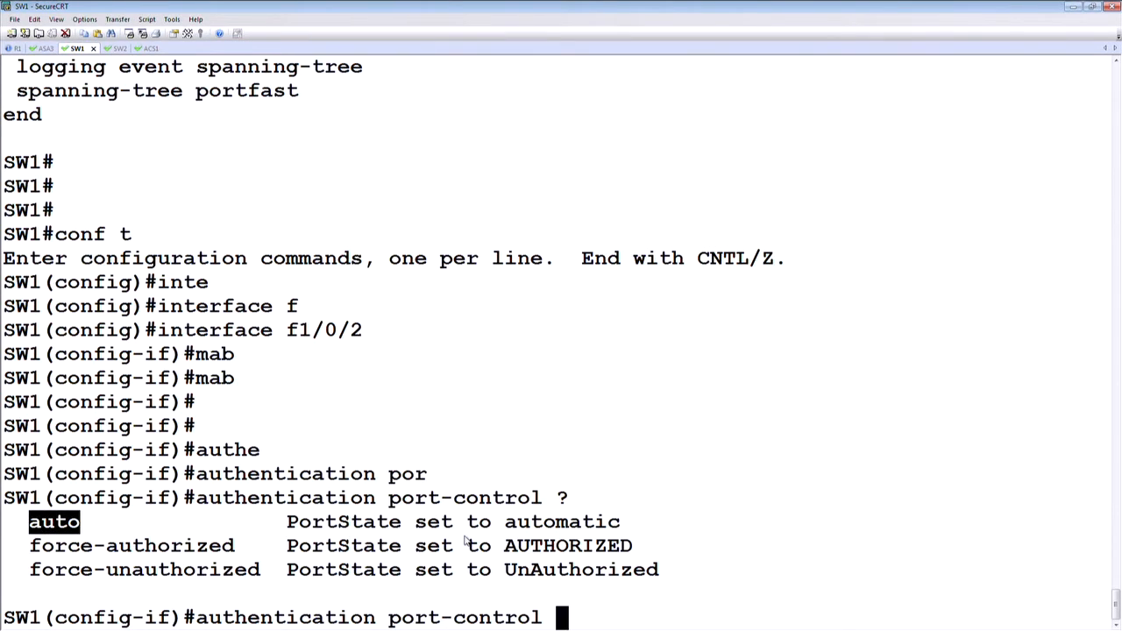
{"action": "type", "text": "au"}
{"action": "key", "text": "Tab"}
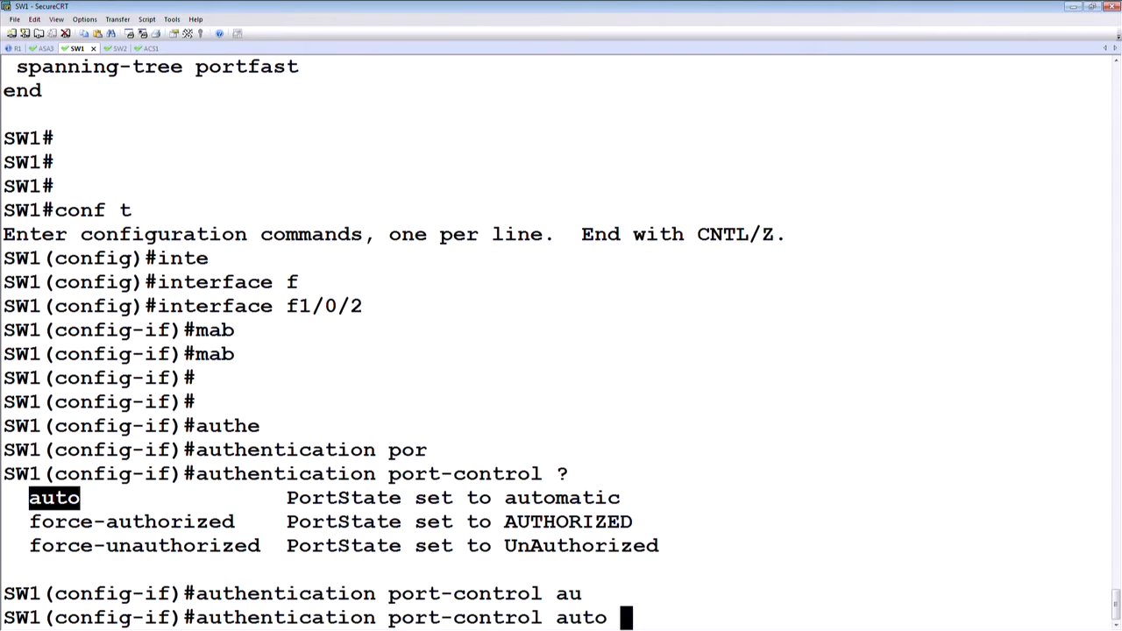
{"action": "key", "text": "Return"}
{"action": "key", "text": "Return"}
{"action": "key", "text": "Return"}
{"action": "key", "text": "Return"}
{"action": "key", "text": "Return"}
{"action": "key", "text": "Return"}
{"action": "key", "text": "Return"}
{"action": "key", "text": "Return"}
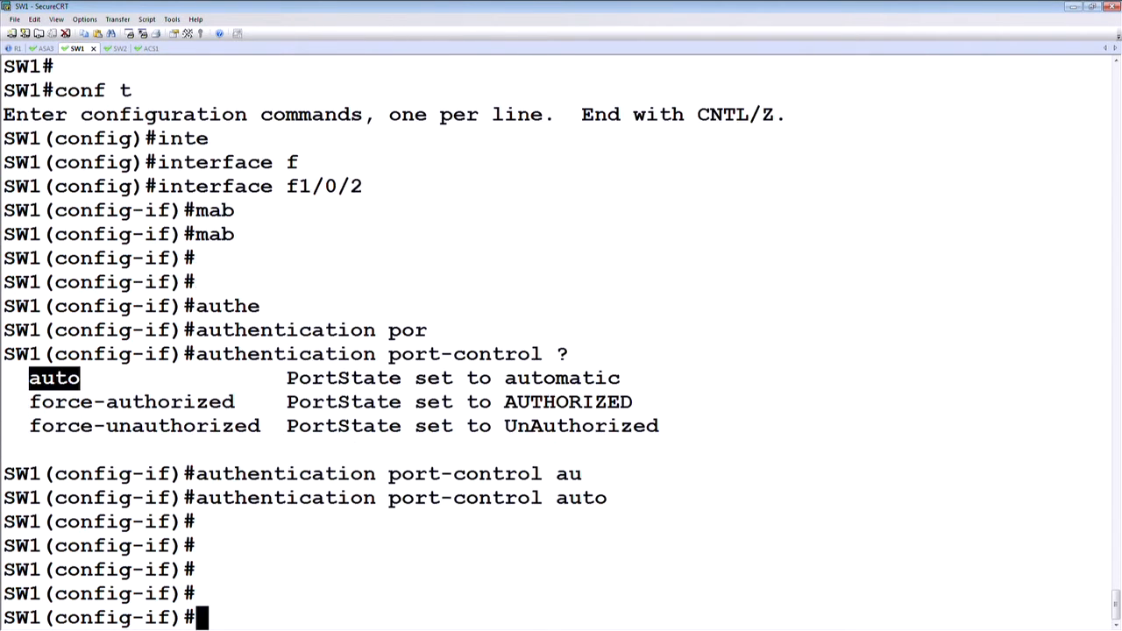
Step: Exit configuration mode and highlight the logged mab authentication result for the client on Fa1/0/2
{"action": "key", "text": "ctrl+z"}
{"action": "key", "text": "Return"}
{"action": "key", "text": "Return"}
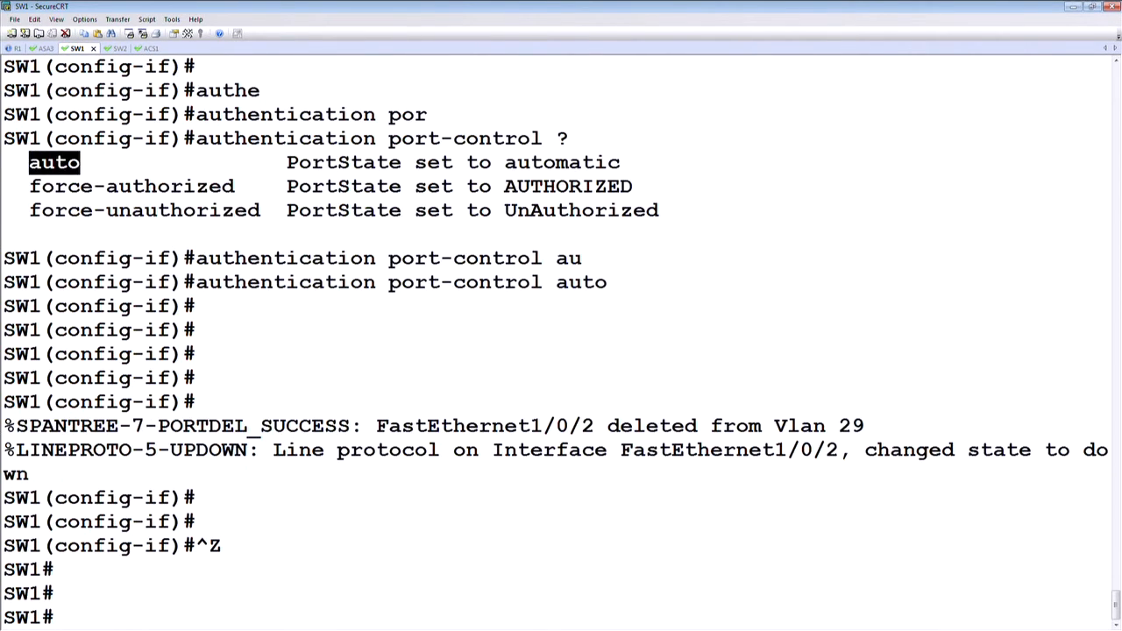
{"action": "key", "text": "Return"}
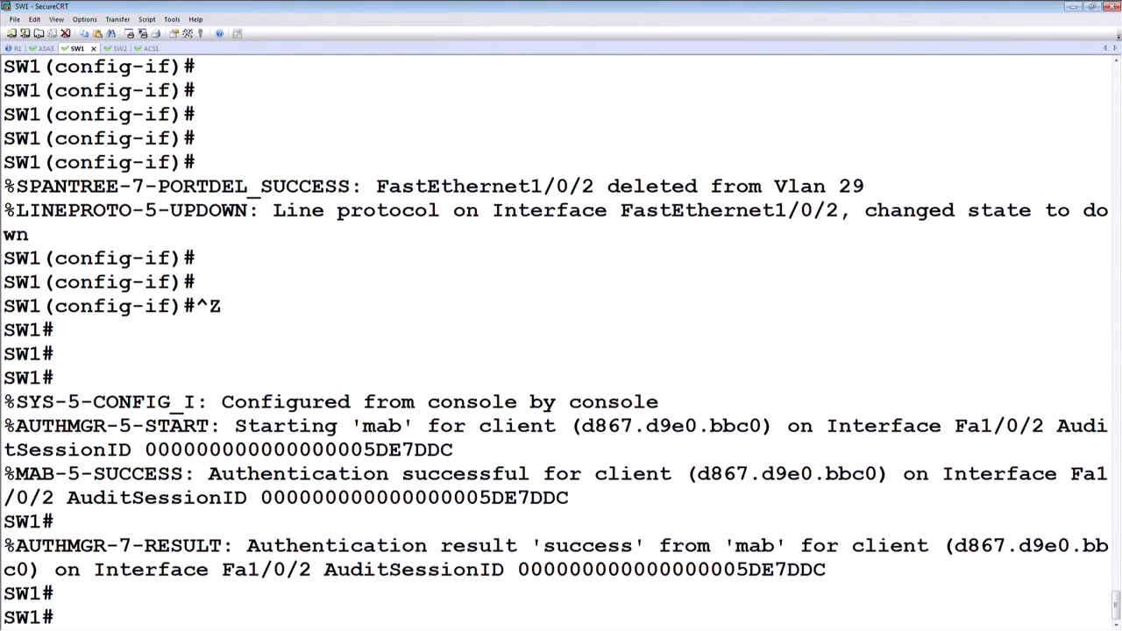
{"action": "key", "text": "Return"}
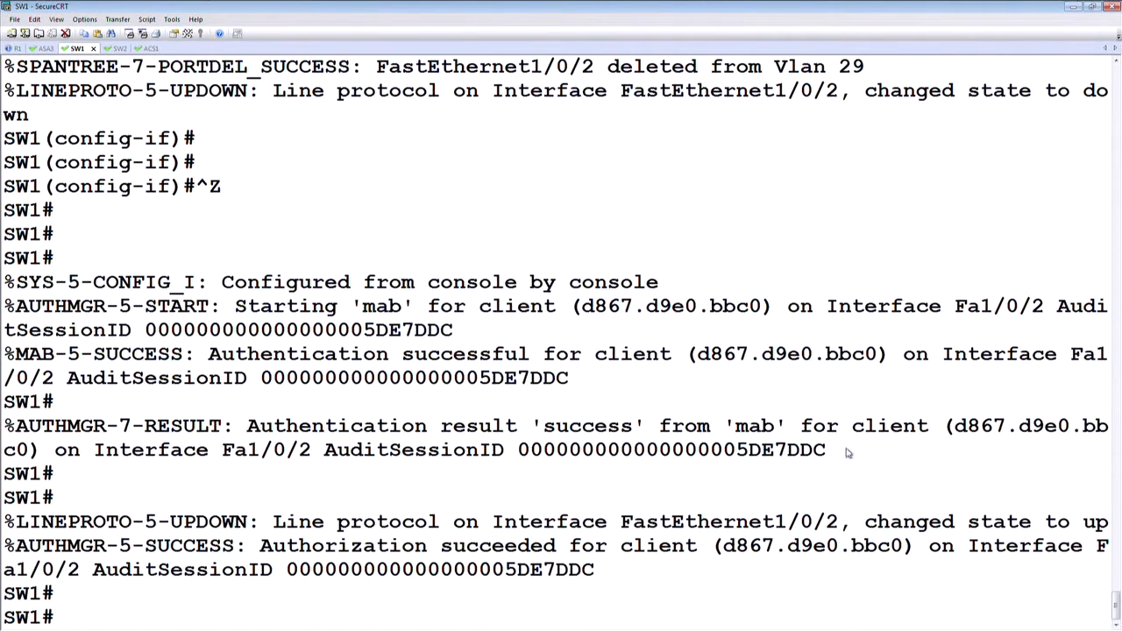
{"action": "left_click_drag", "start_coordinate": [827, 451], "coordinate": [9, 429]}
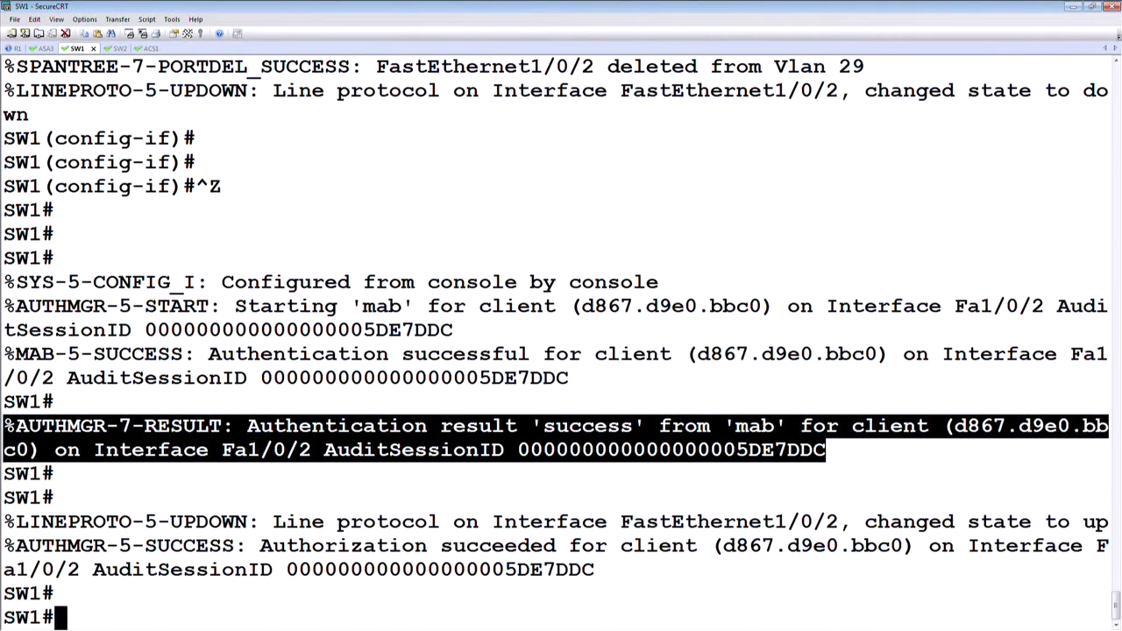
Step: Display the dynamic MAC address table for interface fastEthernet 1/0/2 and highlight the output
{"action": "key", "text": "Return"}
{"action": "key", "text": "Return"}
{"action": "key", "text": "Return"}
{"action": "key", "text": "Return"}
{"action": "type", "text": "show mac"}
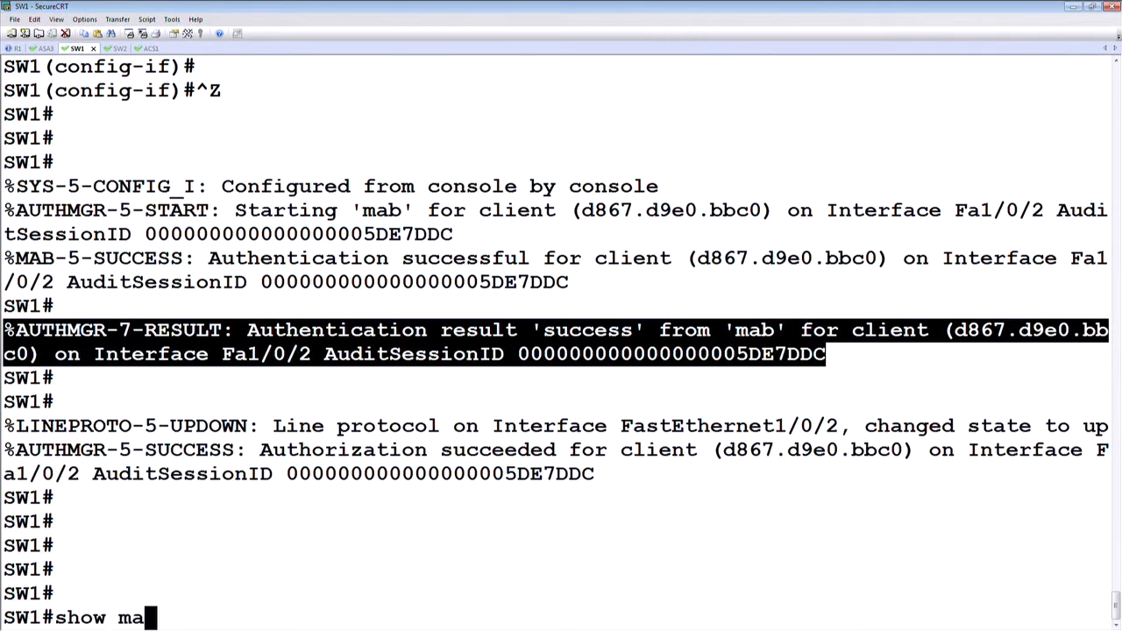
{"action": "key", "text": "Tab"}
{"action": "type", "text": "ad"}
{"action": "key", "text": "Tab"}
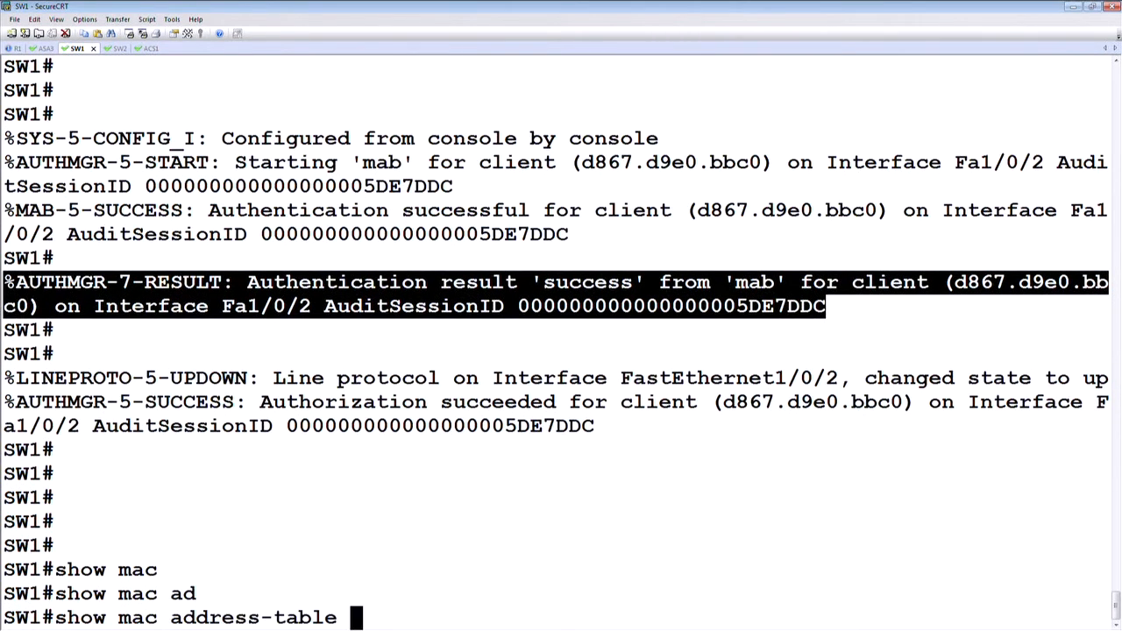
{"action": "type", "text": "dy"}
{"action": "key", "text": "Tab"}
{"action": "type", "text": "inte"}
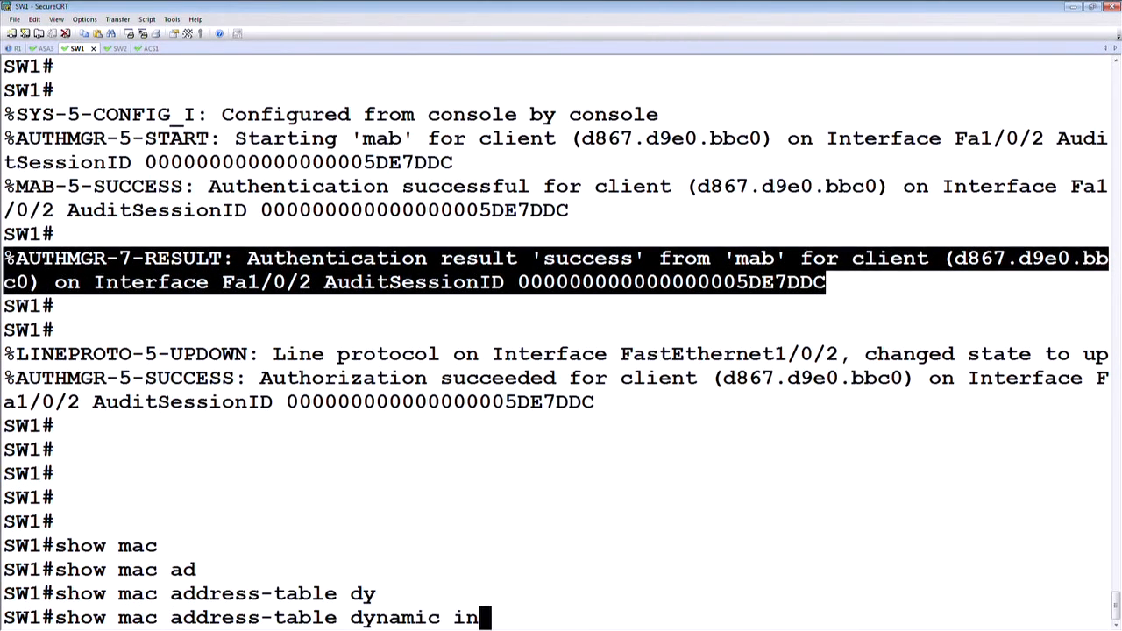
{"action": "key", "text": "Tab"}
{"action": "type", "text": "f"}
{"action": "key", "text": "Tab"}
{"action": "type", "text": "1/0/2"}
{"action": "key", "text": "Return"}
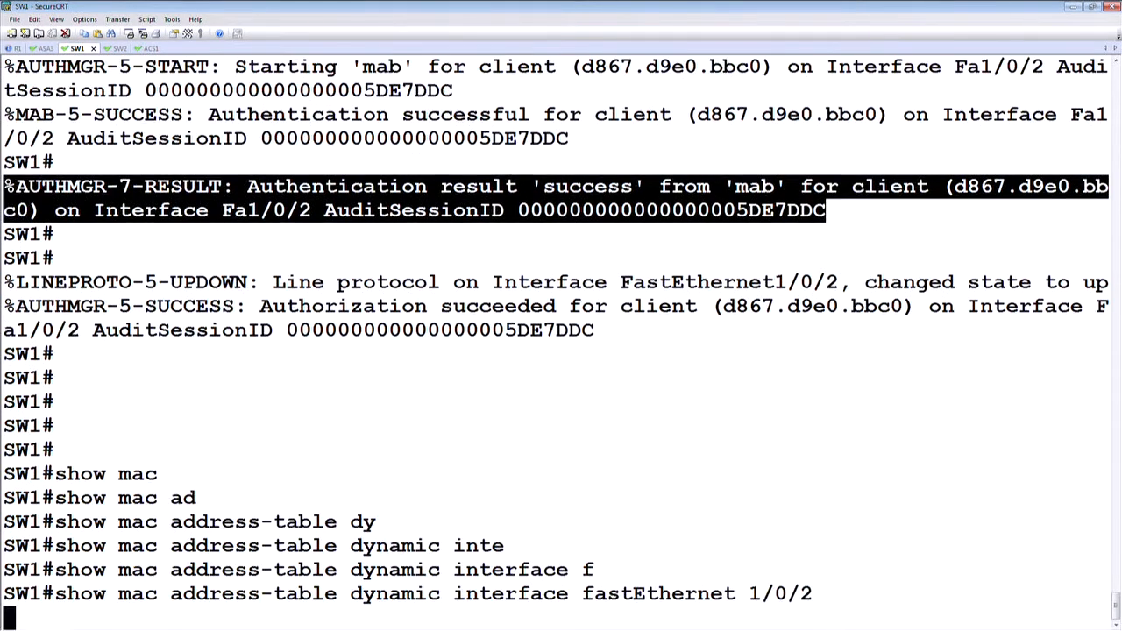
{"action": "left_click_drag", "start_coordinate": [566, 595], "coordinate": [3, 475]}
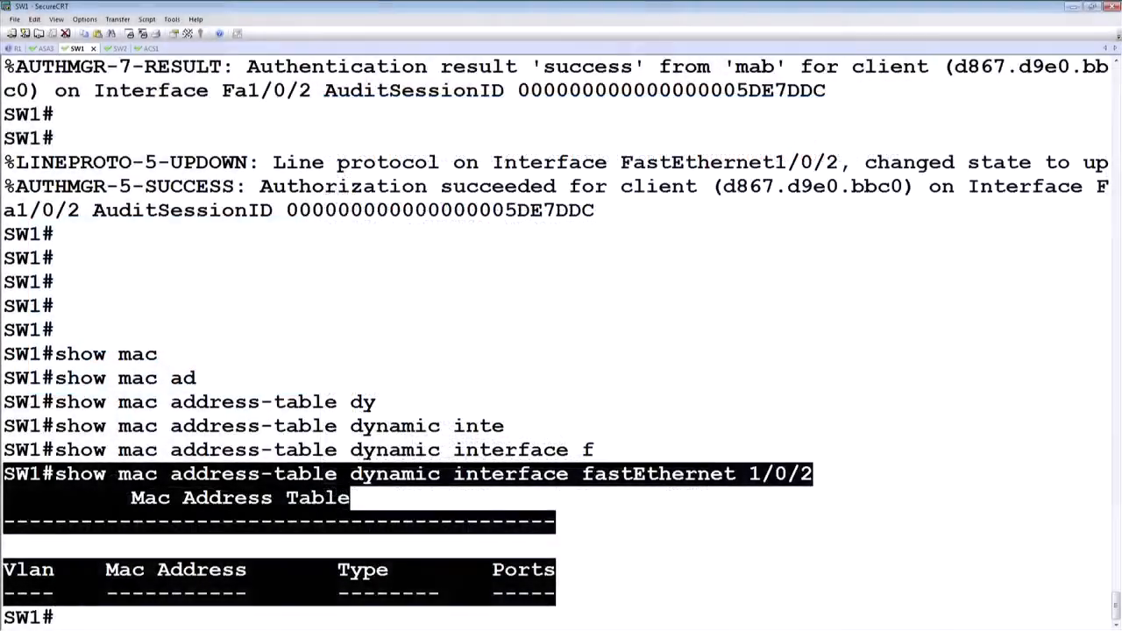
Step: Display the full MAC address table for interface fastEthernet 1/0/2, without the dynamic filter, and highlight the client's entry
{"action": "key", "text": "Return"}
{"action": "key", "text": "Return"}
{"action": "type", "text": "show mac address-table i"}
{"action": "key", "text": "Tab"}
{"action": "type", "text": "inte"}
{"action": "key", "text": "Tab"}
{"action": "type", "text": "f"}
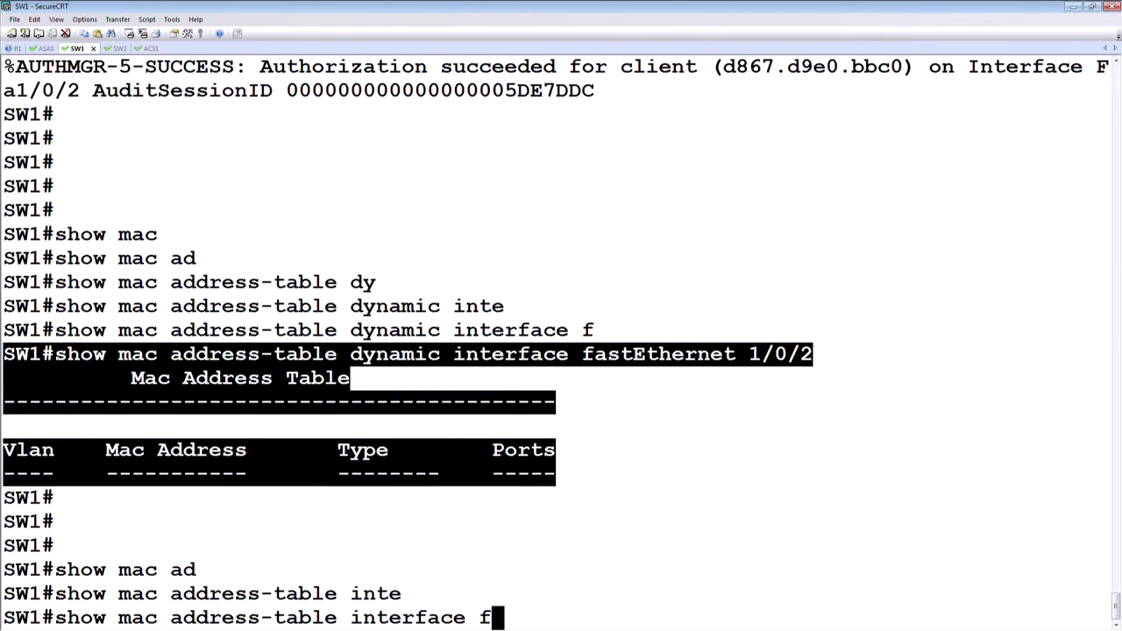
{"action": "key", "text": "Tab"}
{"action": "type", "text": "1/0/2"}
{"action": "key", "text": "Return"}
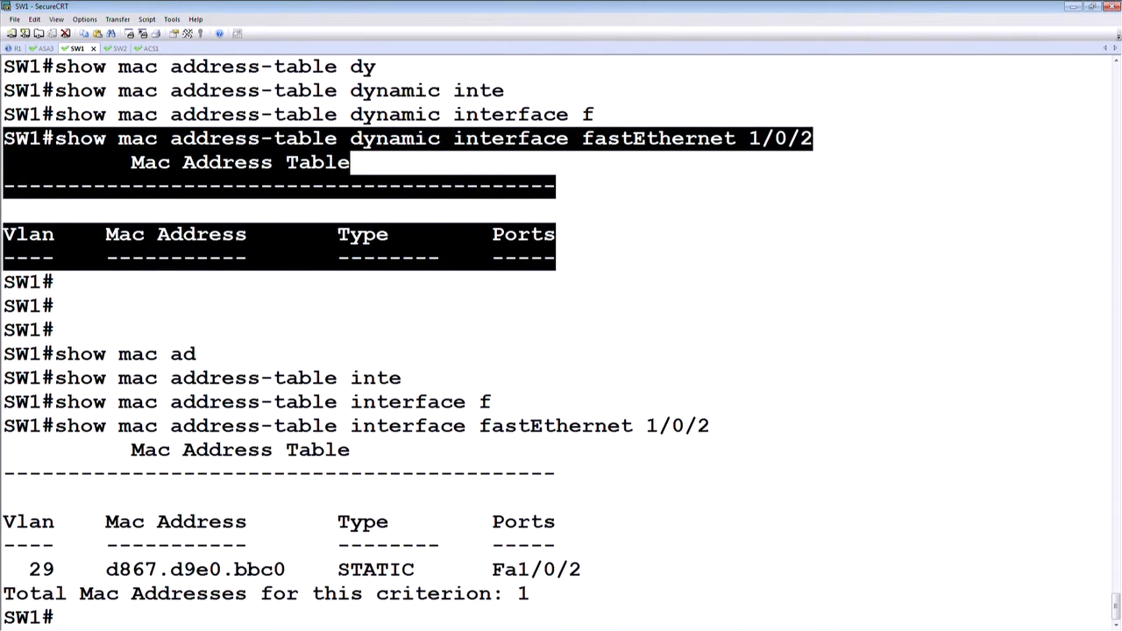
{"action": "left_click_drag", "start_coordinate": [604, 574], "coordinate": [26, 570]}
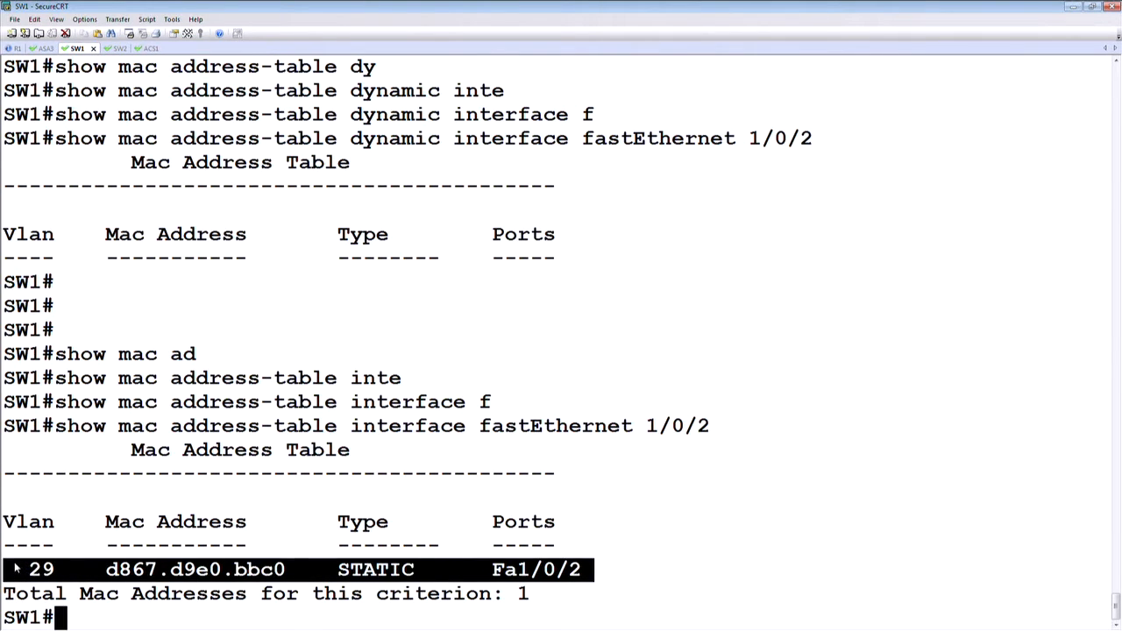
Step: Display the authentication sessions on SW1
{"action": "key", "text": "Return"}
{"action": "key", "text": "Return"}
{"action": "key", "text": "Return"}
{"action": "key", "text": "Return"}
{"action": "type", "text": "show authe"}
{"action": "key", "text": "Tab"}
{"action": "type", "text": "se"}
{"action": "key", "text": "Tab"}
{"action": "key", "text": "Return"}
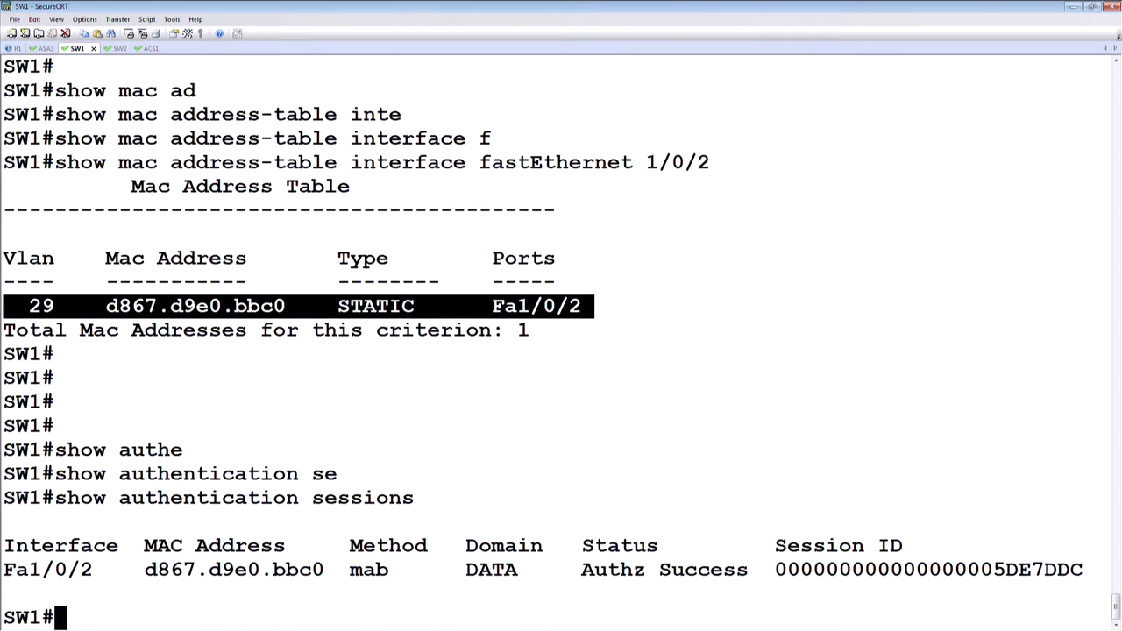
Step: Highlight the interface, method, status, domain and session ID in turn in the authentication sessions output
{"action": "left_click", "coordinate": [7, 572]}
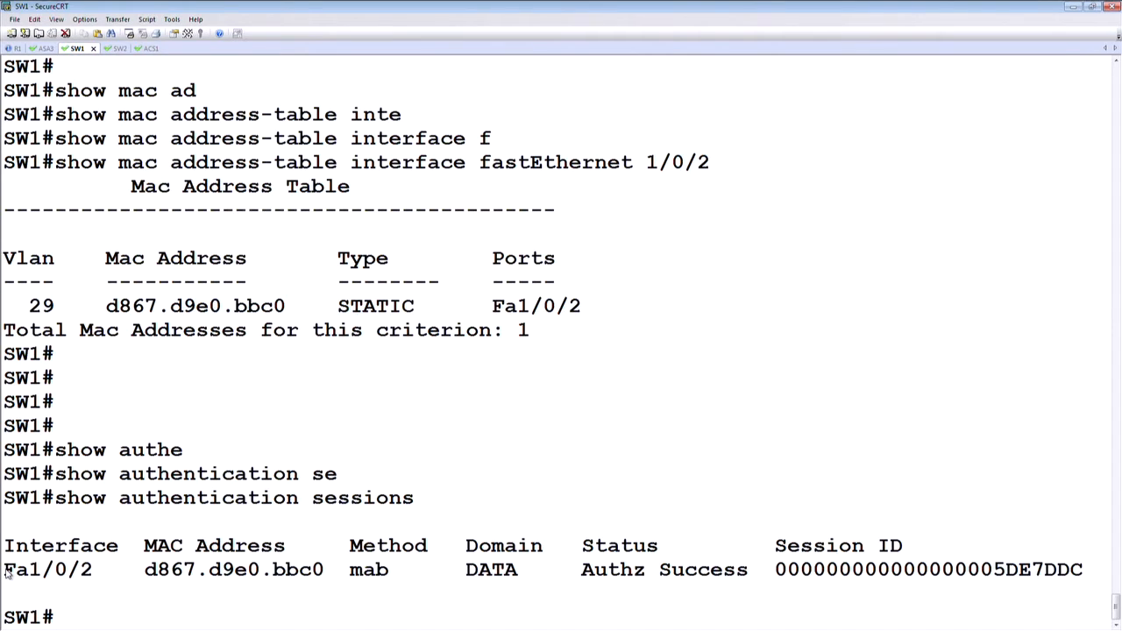
{"action": "left_click_drag", "start_coordinate": [7, 572], "coordinate": [93, 571]}
{"action": "left_click_drag", "start_coordinate": [393, 574], "coordinate": [362, 574]}
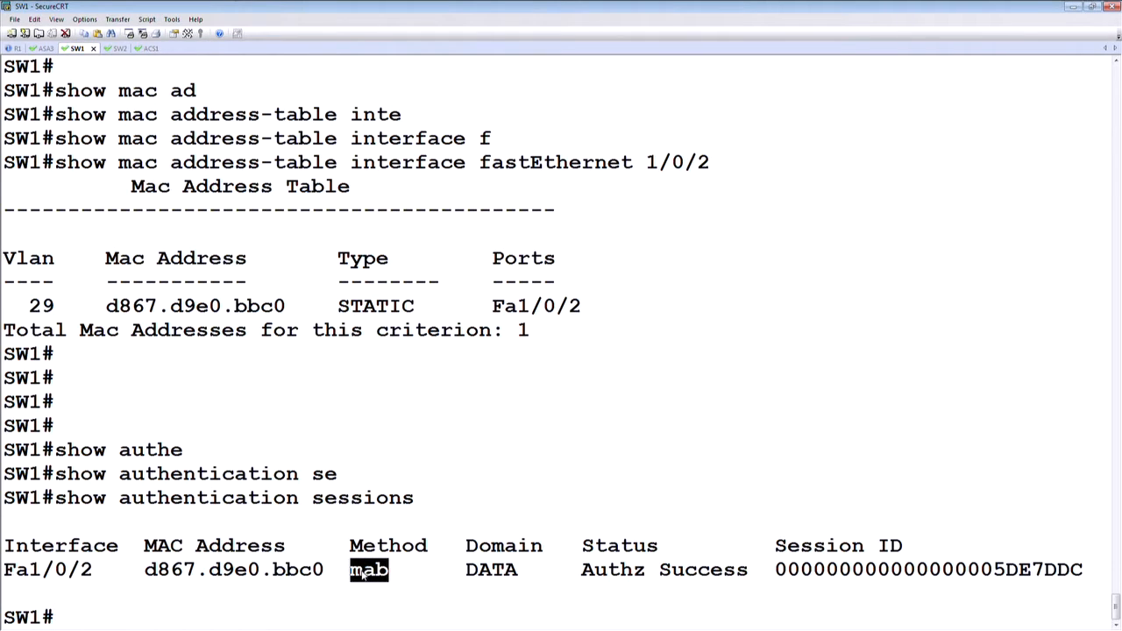
{"action": "left_click_drag", "start_coordinate": [748, 574], "coordinate": [582, 572]}
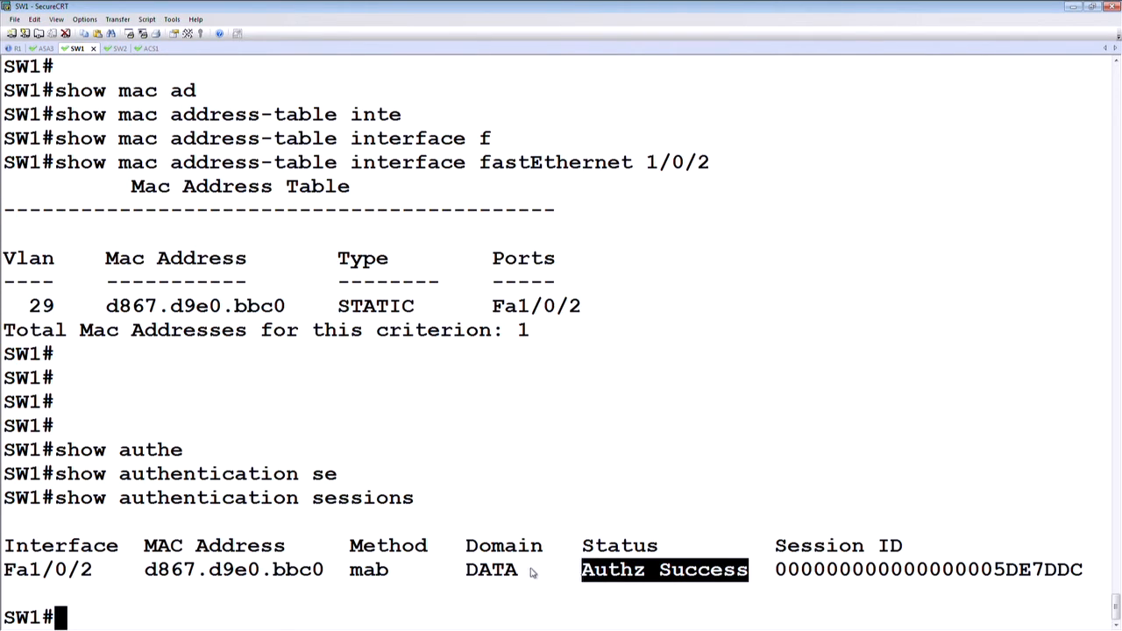
{"action": "left_click_drag", "start_coordinate": [519, 571], "coordinate": [466, 572]}
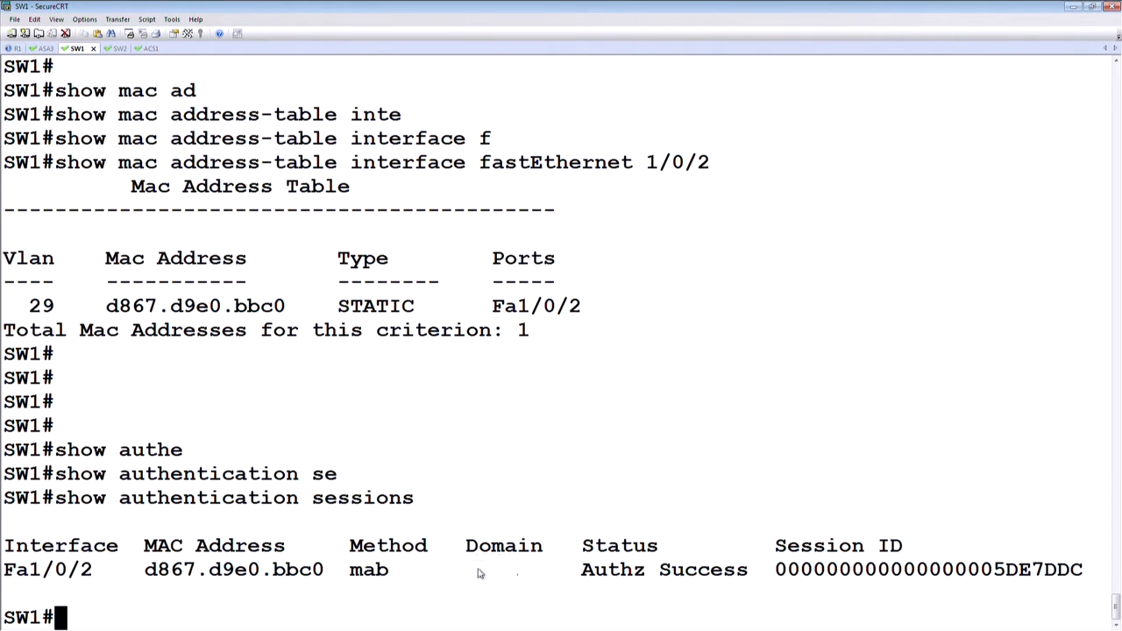
{"action": "left_click_drag", "start_coordinate": [1086, 571], "coordinate": [789, 572]}
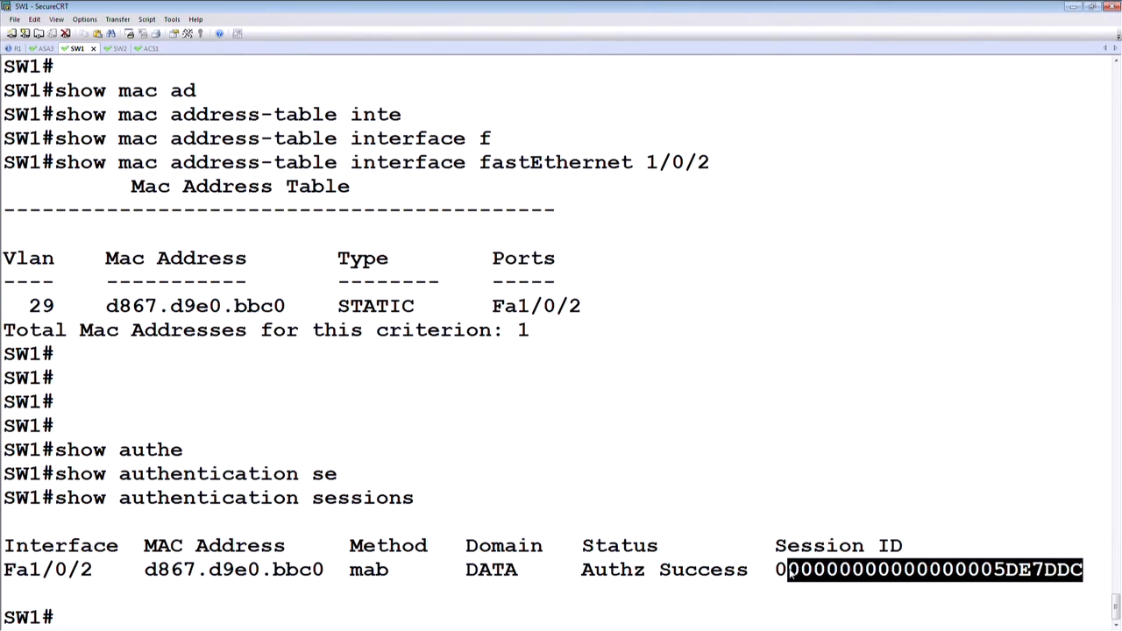
Step: Display the detailed authentication session on SW1 for interface f1/0/2
{"action": "left_click", "coordinate": [676, 492]}
{"action": "key", "text": "Return"}
{"action": "key", "text": "Return"}
{"action": "type", "text": "show authe"}
{"action": "key", "text": "Tab"}
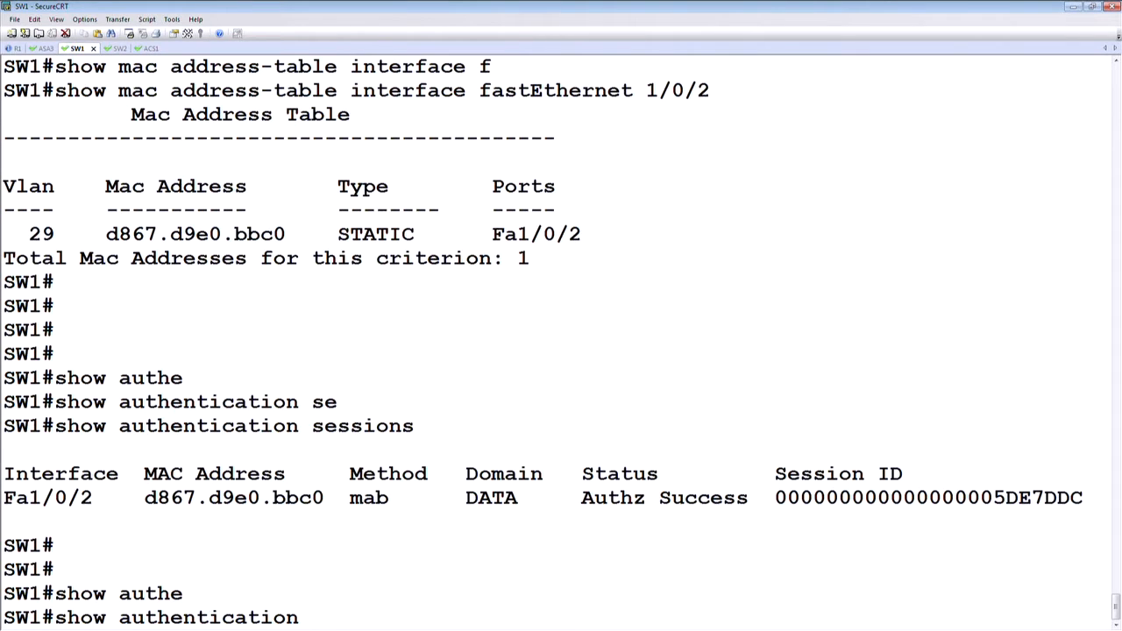
{"action": "type", "text": "se"}
{"action": "key", "text": "Tab"}
{"action": "type", "text": "in"}
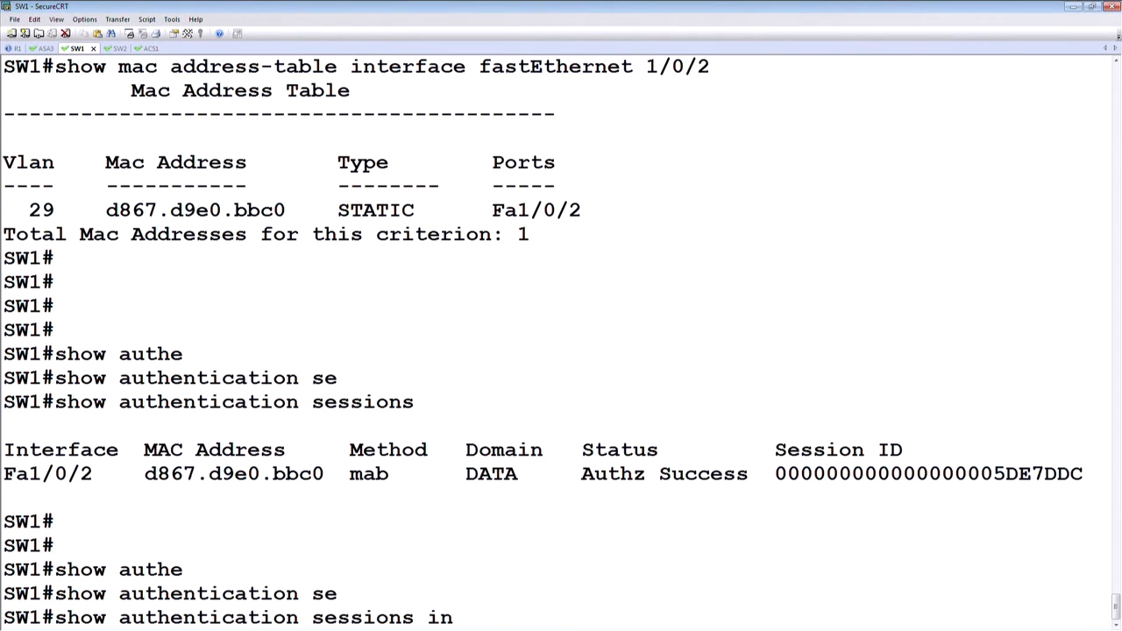
{"action": "type", "text": "te"}
{"action": "key", "text": "Tab"}
{"action": "type", "text": "f"}
{"action": "key", "text": "Tab"}
{"action": "type", "text": "1/0"}
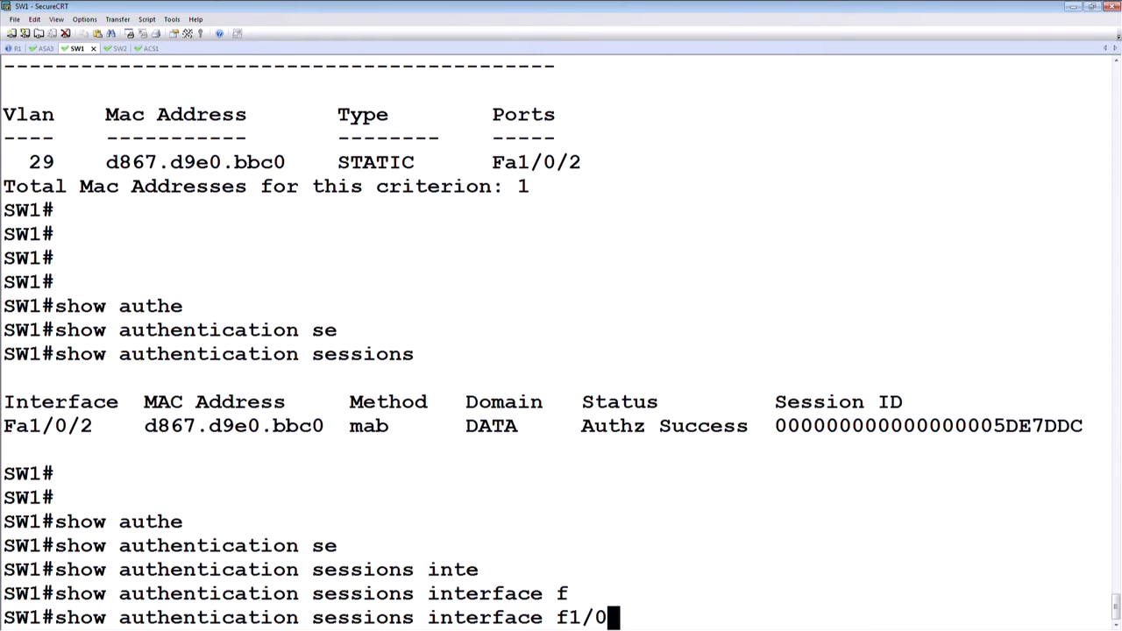
{"action": "type", "text": "/2"}
{"action": "key", "text": "Return"}
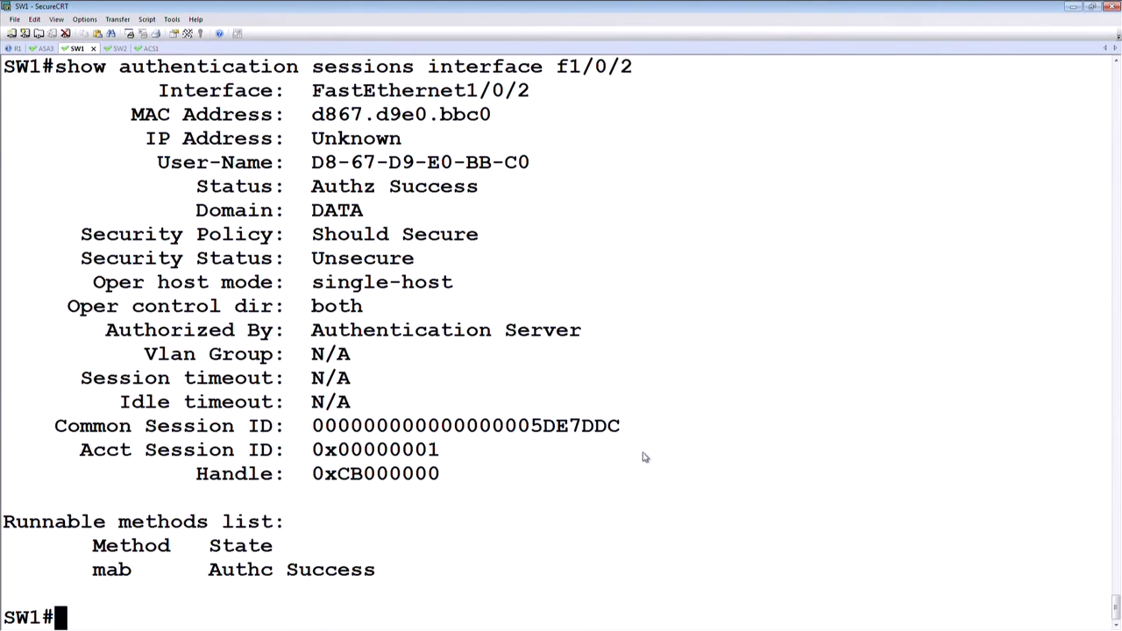
Step: Highlight the MAC address, user name, status, Authorized By entry and runnable methods list in the session details
{"action": "scroll", "coordinate": [408, 438], "scroll_direction": "up", "scroll_amount": 1}
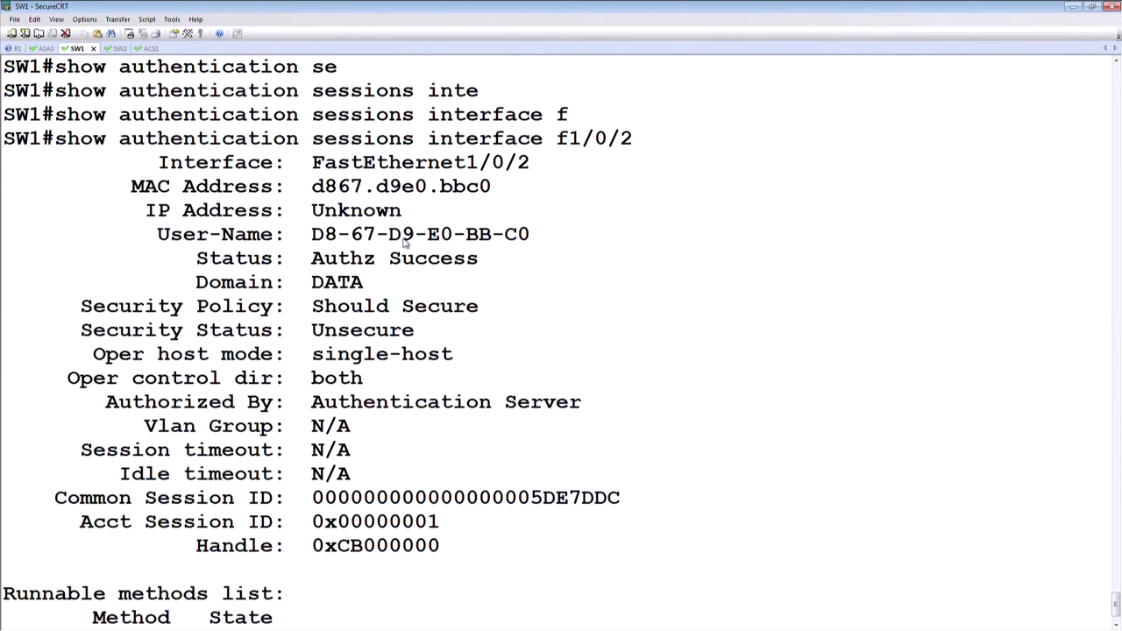
{"action": "left_click_drag", "start_coordinate": [482, 192], "coordinate": [145, 191]}
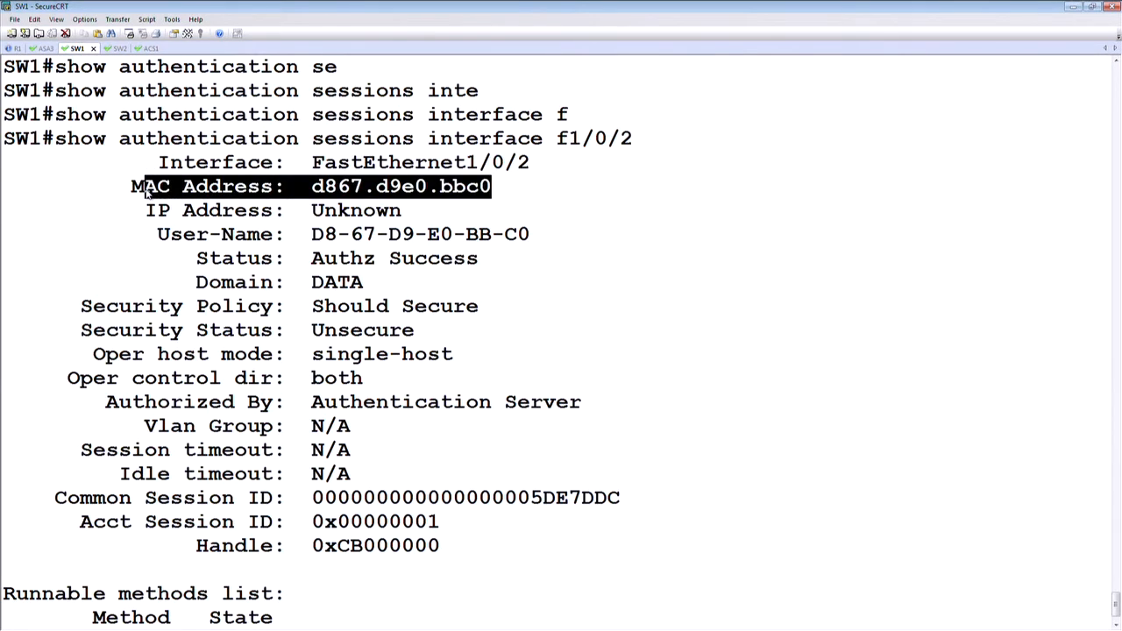
{"action": "left_click_drag", "start_coordinate": [532, 235], "coordinate": [196, 239]}
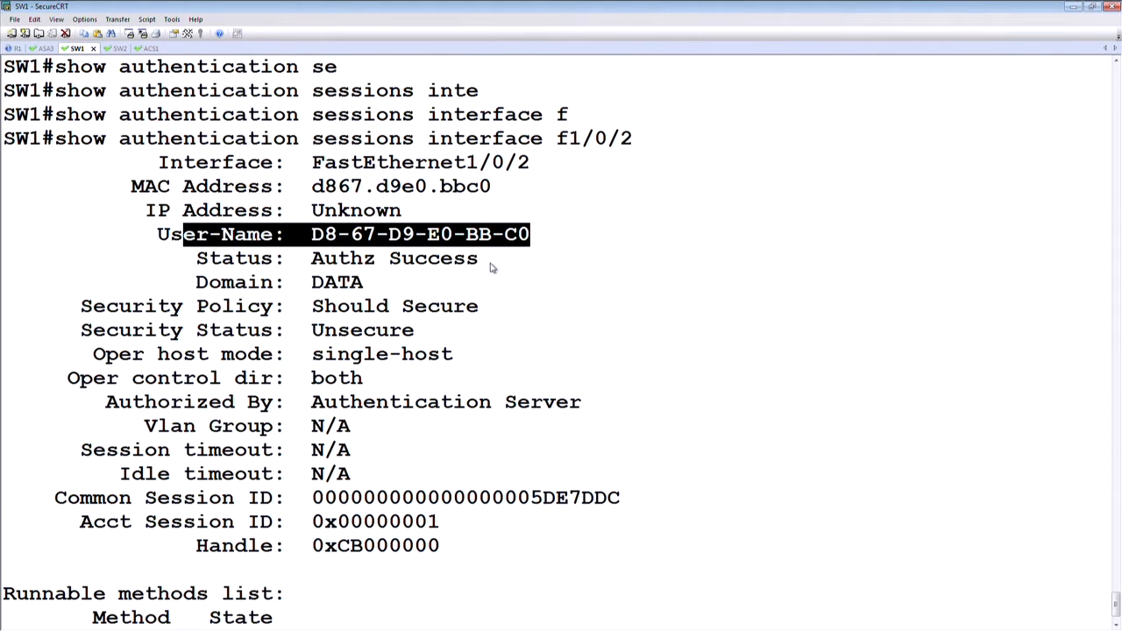
{"action": "left_click_drag", "start_coordinate": [491, 261], "coordinate": [224, 257]}
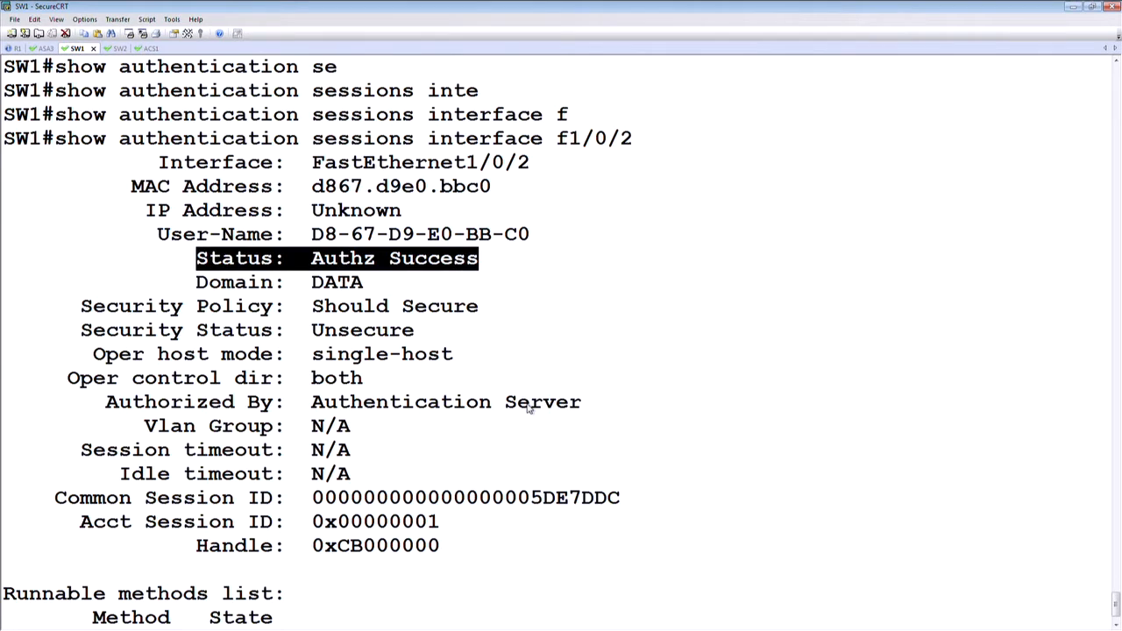
{"action": "scroll", "coordinate": [529, 408], "scroll_direction": "down", "scroll_amount": 1}
{"action": "left_click_drag", "start_coordinate": [109, 332], "coordinate": [582, 331]}
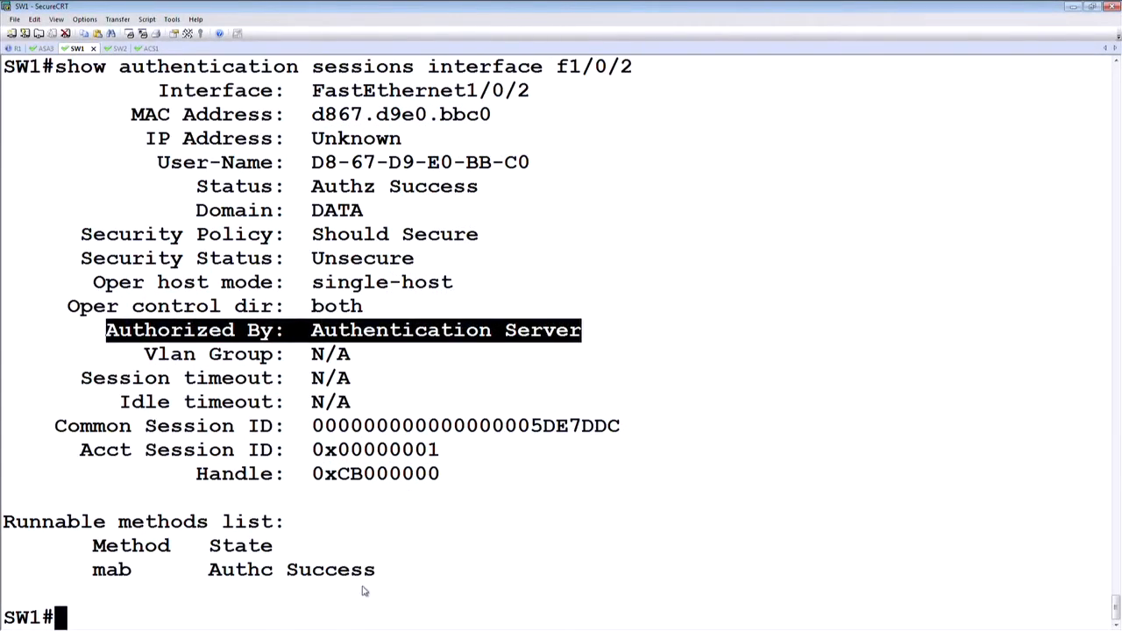
{"action": "left_click_drag", "start_coordinate": [383, 573], "coordinate": [3, 524]}
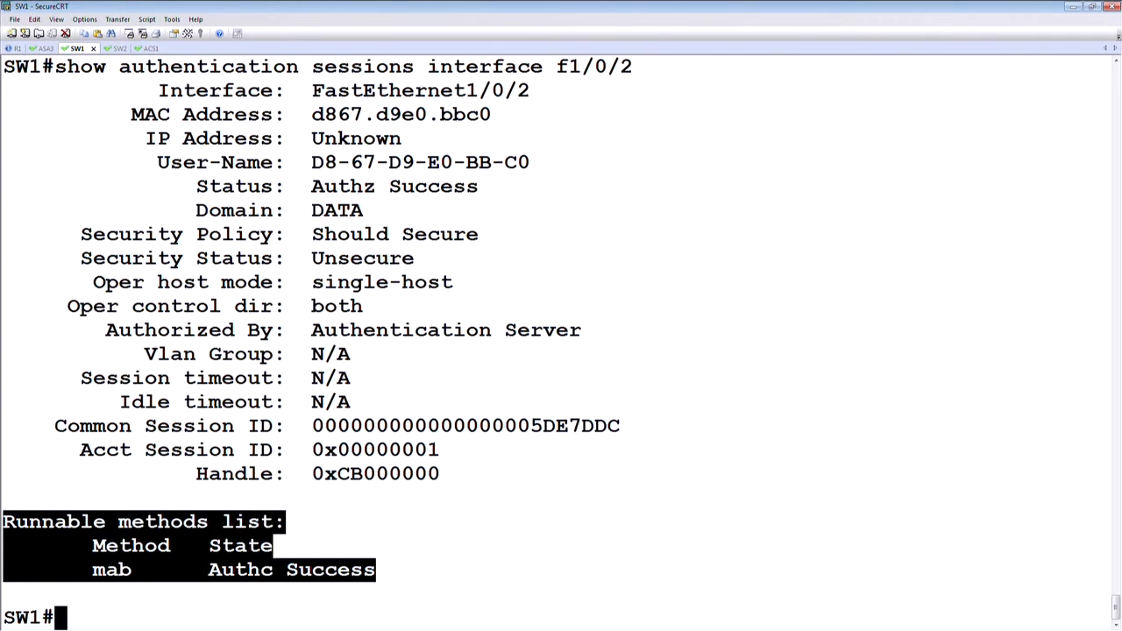
Step: List the show mab options, display MAB information for all interfaces, and highlight the details for FastEthernet1/0/2
{"action": "key", "text": "Return"}
{"action": "key", "text": "Return"}
{"action": "type", "text": "show mab"}
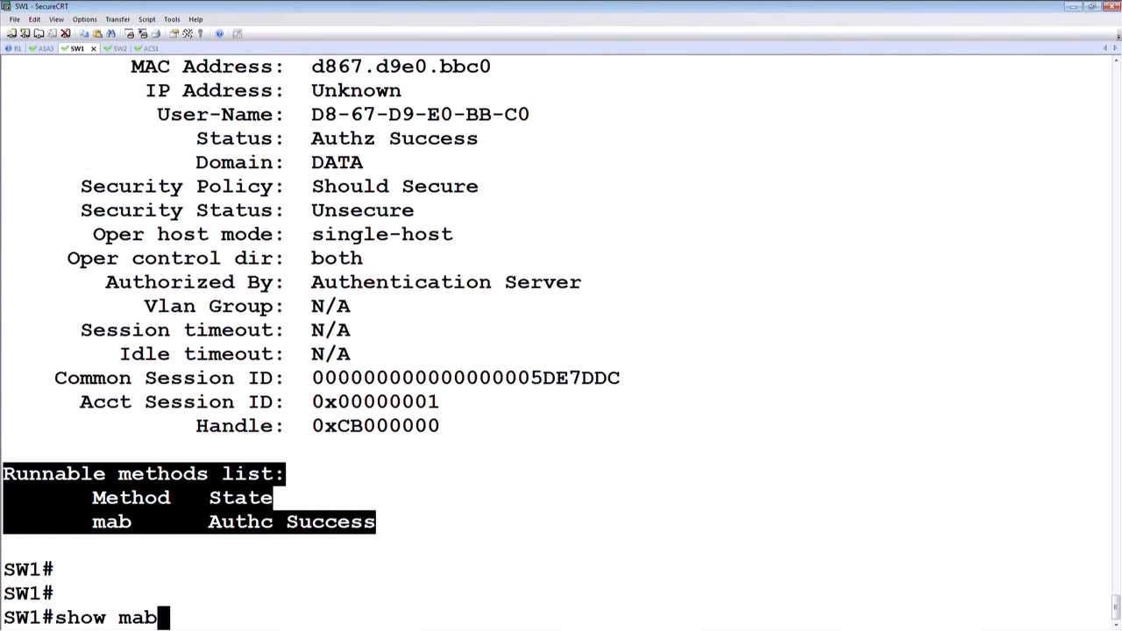
{"action": "key", "text": "Tab"}
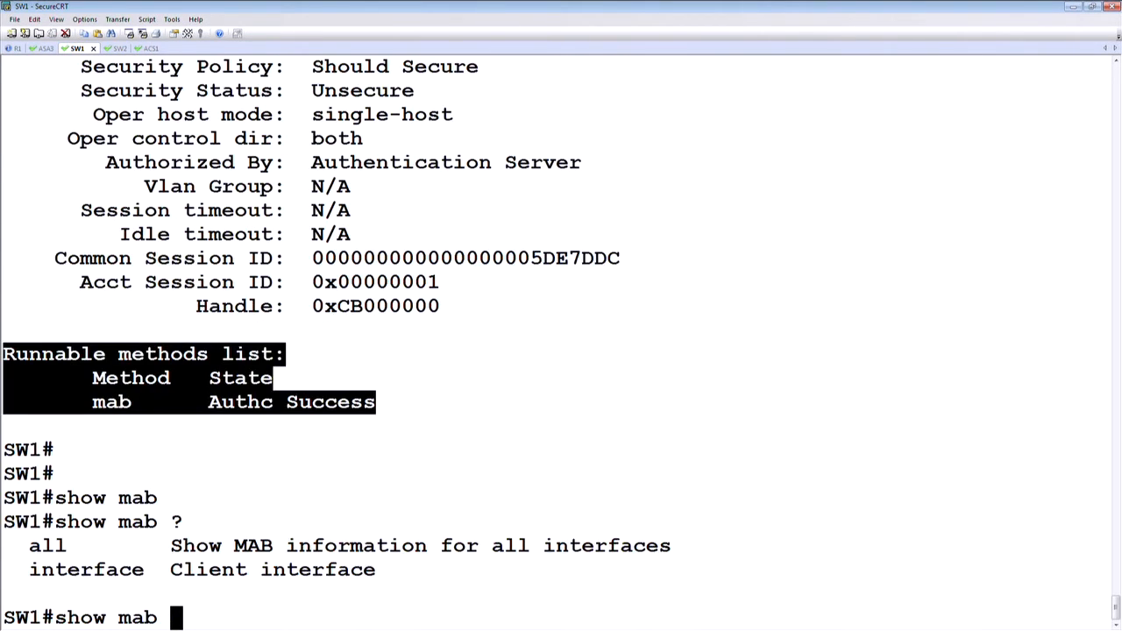
{"action": "type", "text": "al"}
{"action": "key", "text": "Tab"}
{"action": "key", "text": "Return"}
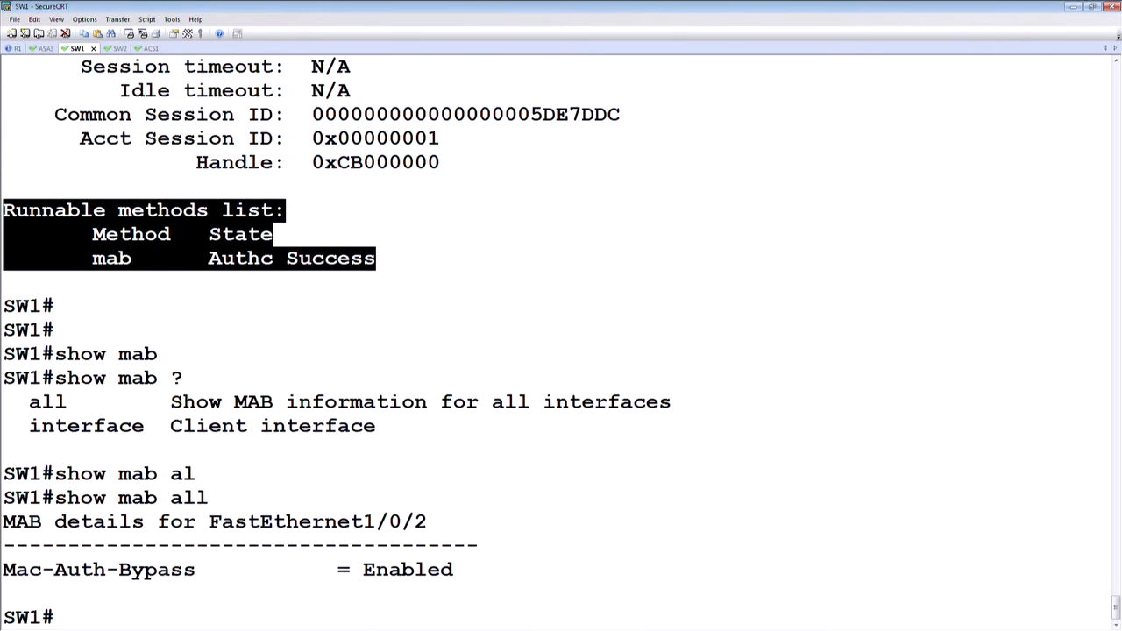
{"action": "left_click_drag", "start_coordinate": [456, 572], "coordinate": [5, 520]}
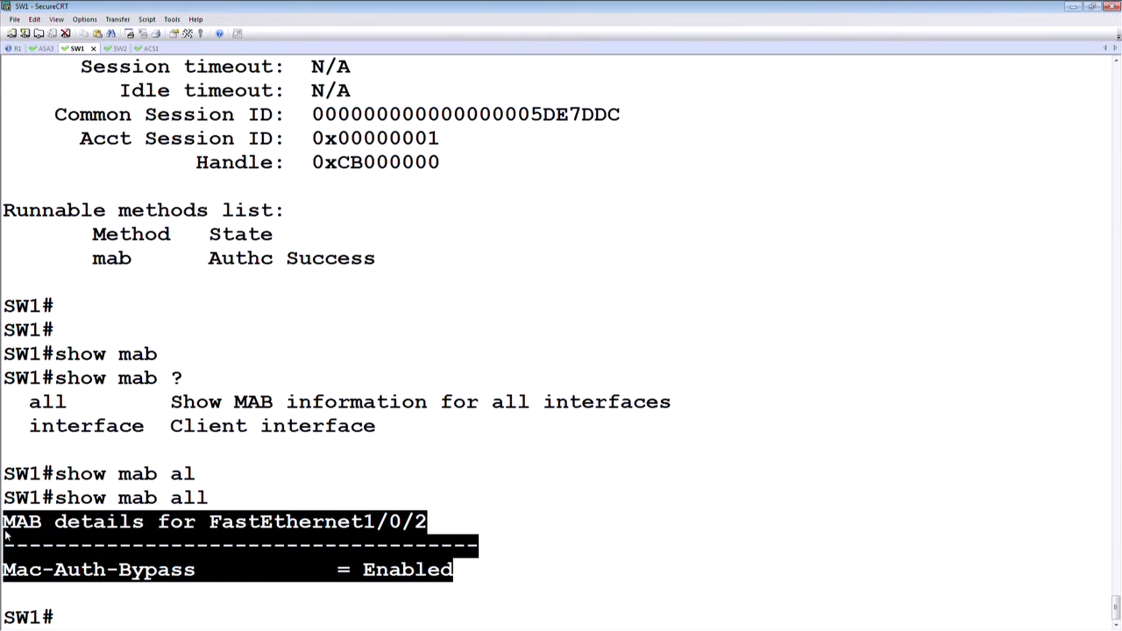
{"action": "left_click", "coordinate": [389, 554]}
{"action": "left_click_drag", "start_coordinate": [446, 521], "coordinate": [9, 519]}
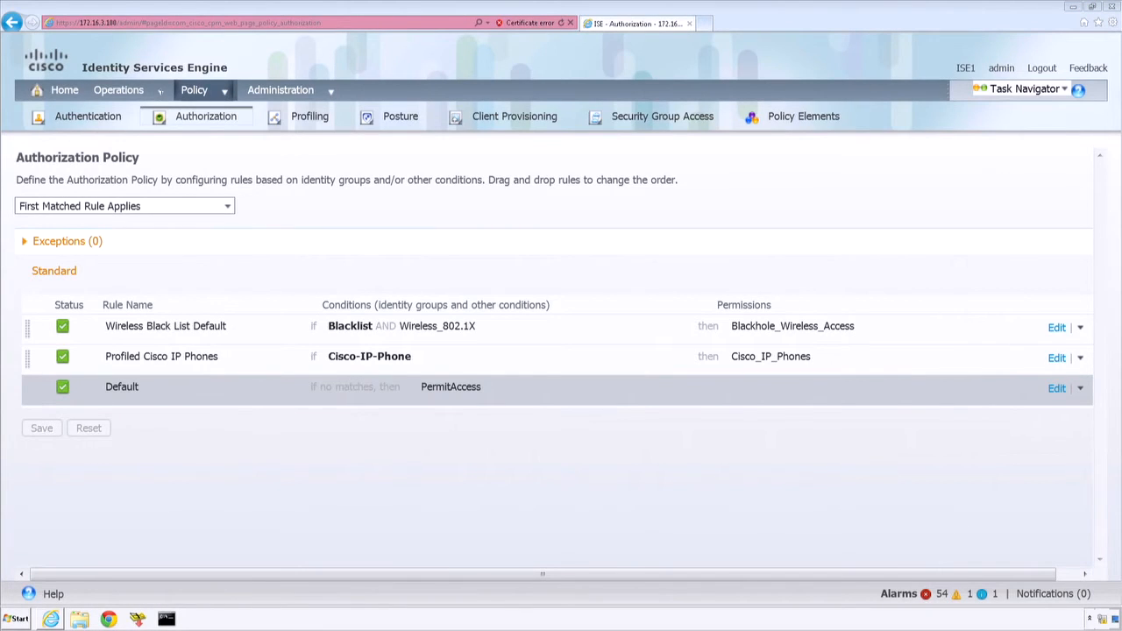
Step: Switch to Cisco ISE in the browser and open the Live Authentications list
{"action": "mouse_move", "coordinate": [161, 92]}
{"action": "left_click", "coordinate": [162, 120]}
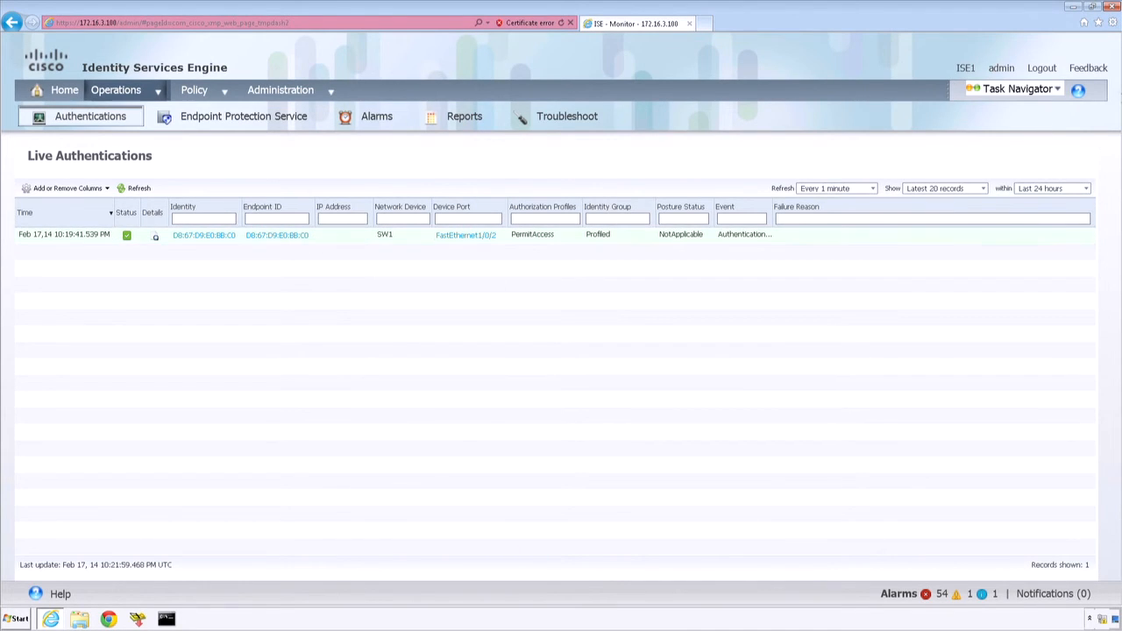
{"action": "left_click", "coordinate": [1113, 21]}
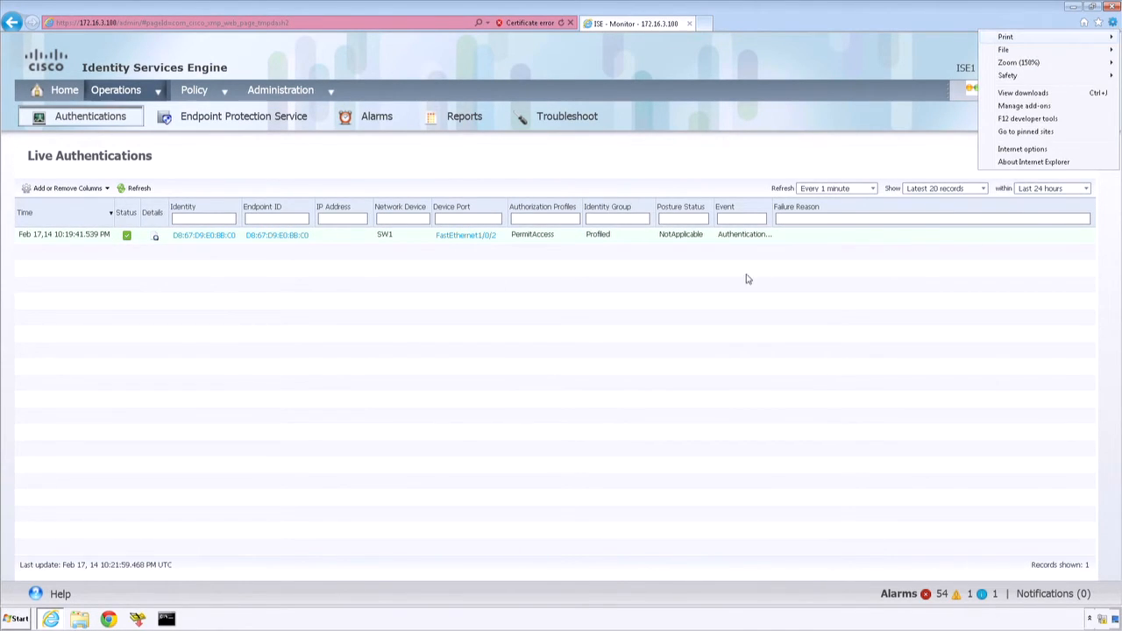
{"action": "left_click", "coordinate": [700, 285]}
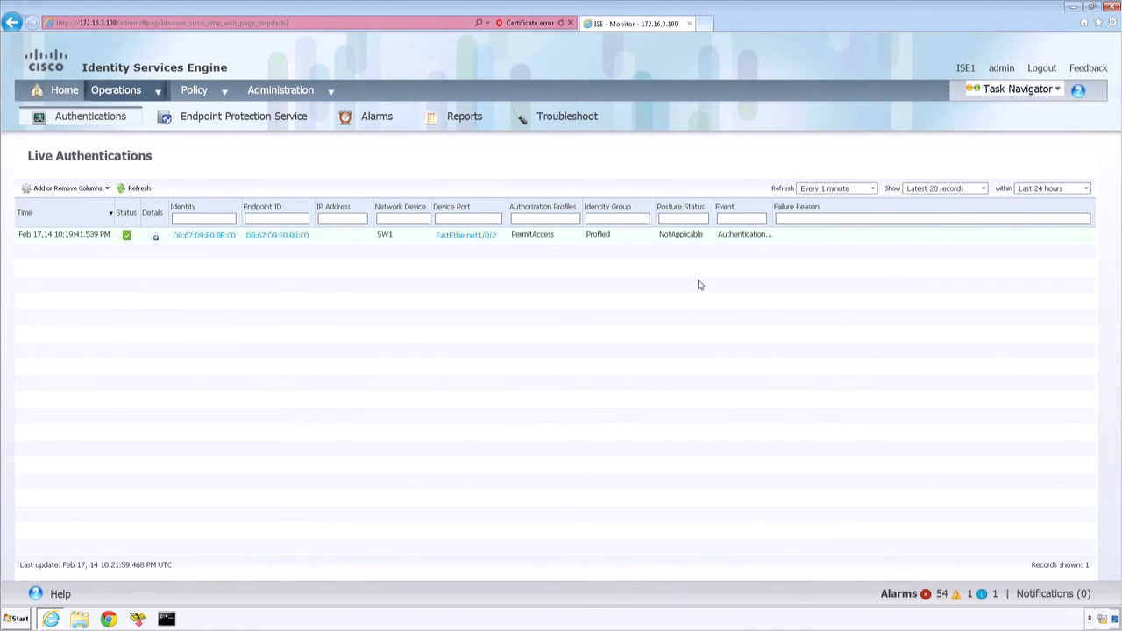
{"action": "left_click", "coordinate": [158, 239]}
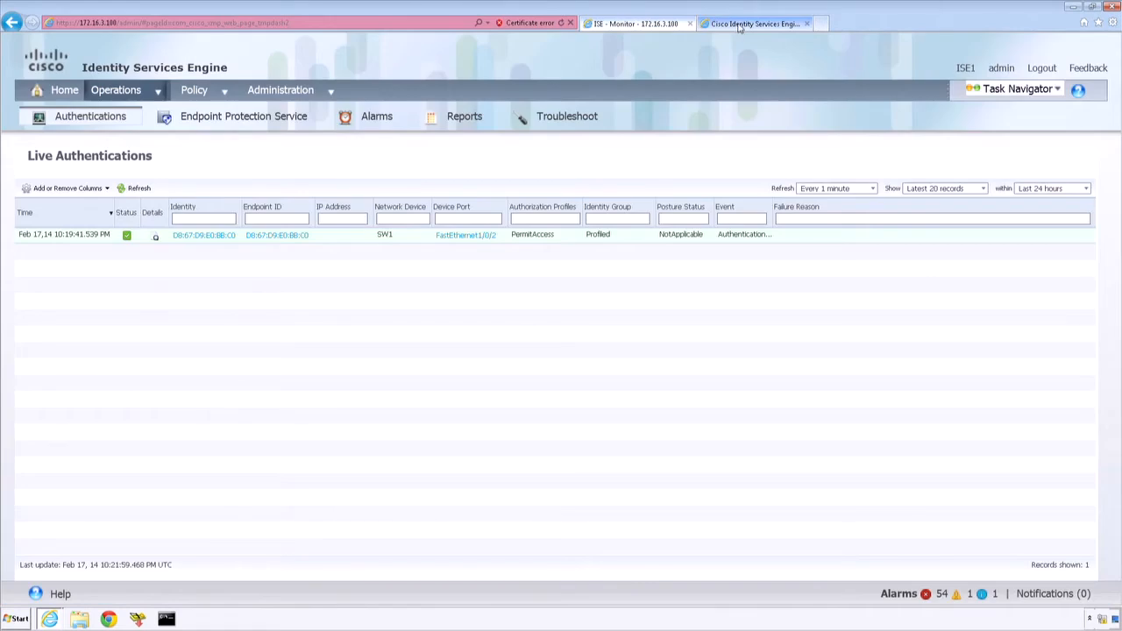
{"action": "left_click", "coordinate": [740, 25]}
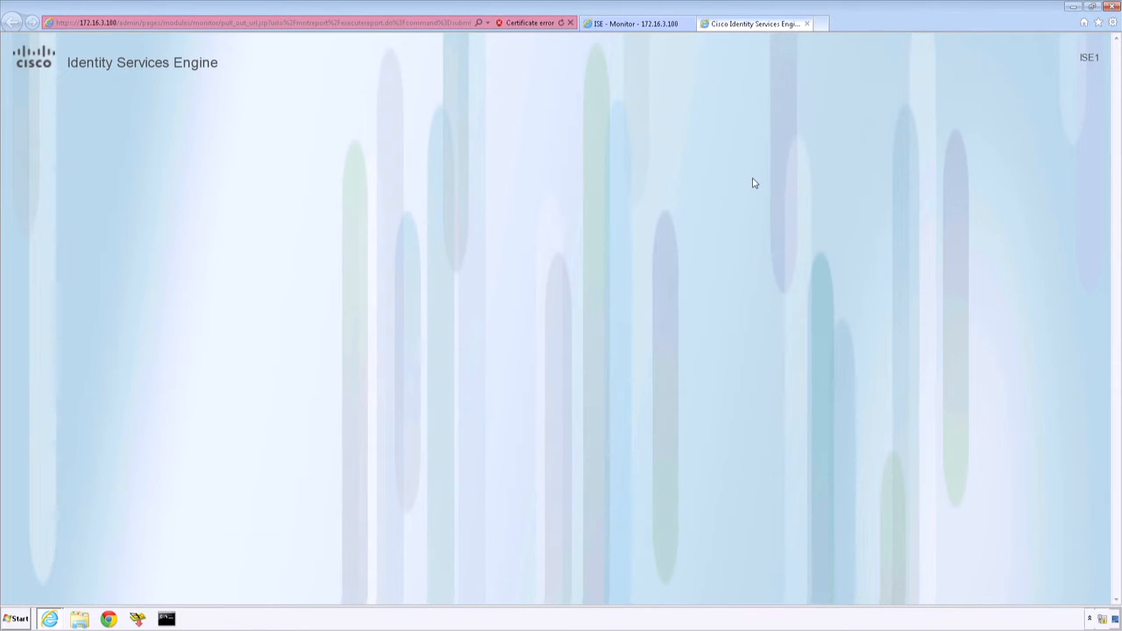
{"action": "left_click", "coordinate": [807, 25]}
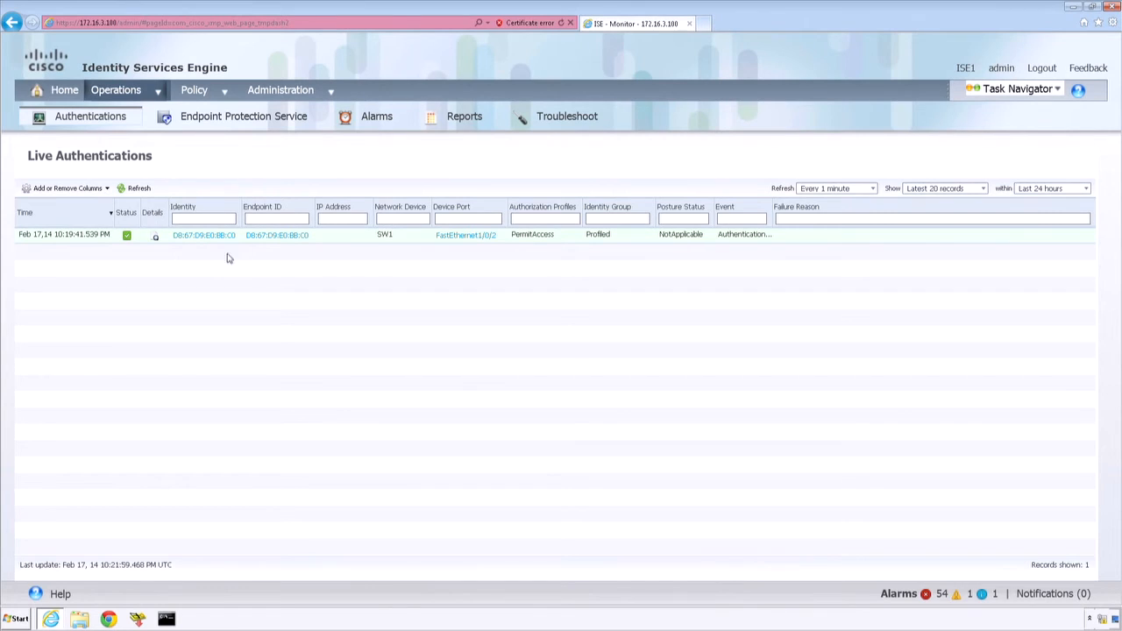
Step: Open the SW1 authentication record's details and highlight the RADIUS status, authorization profile and authentication protocol in the summary
{"action": "left_click", "coordinate": [155, 239]}
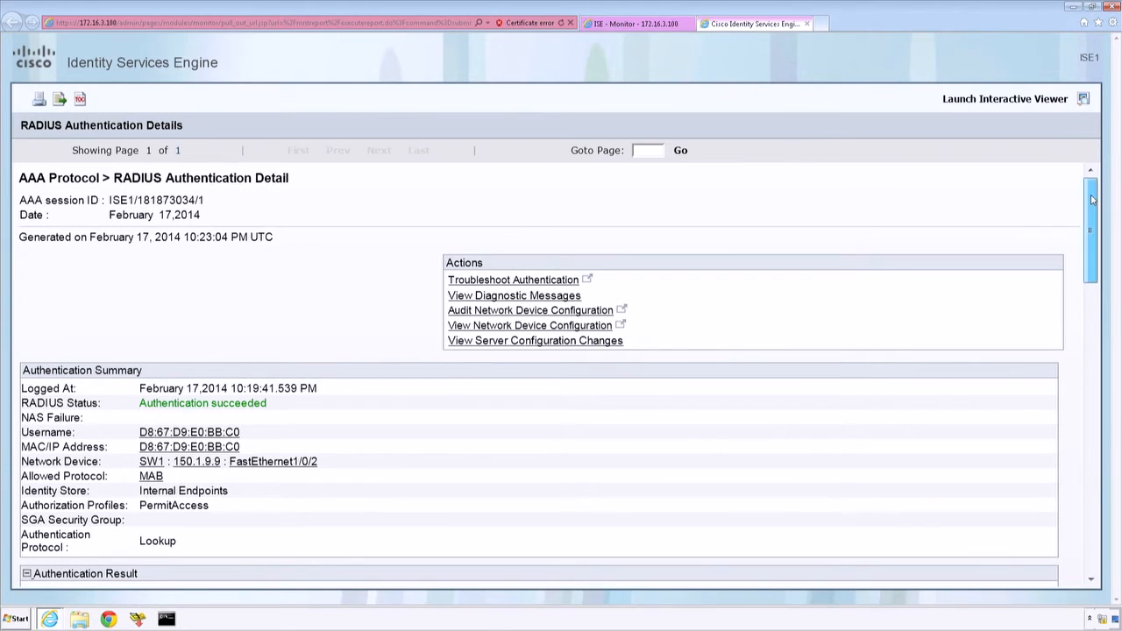
{"action": "left_click_drag", "start_coordinate": [1092, 201], "coordinate": [1092, 209]}
{"action": "left_click_drag", "start_coordinate": [268, 372], "coordinate": [313, 415]}
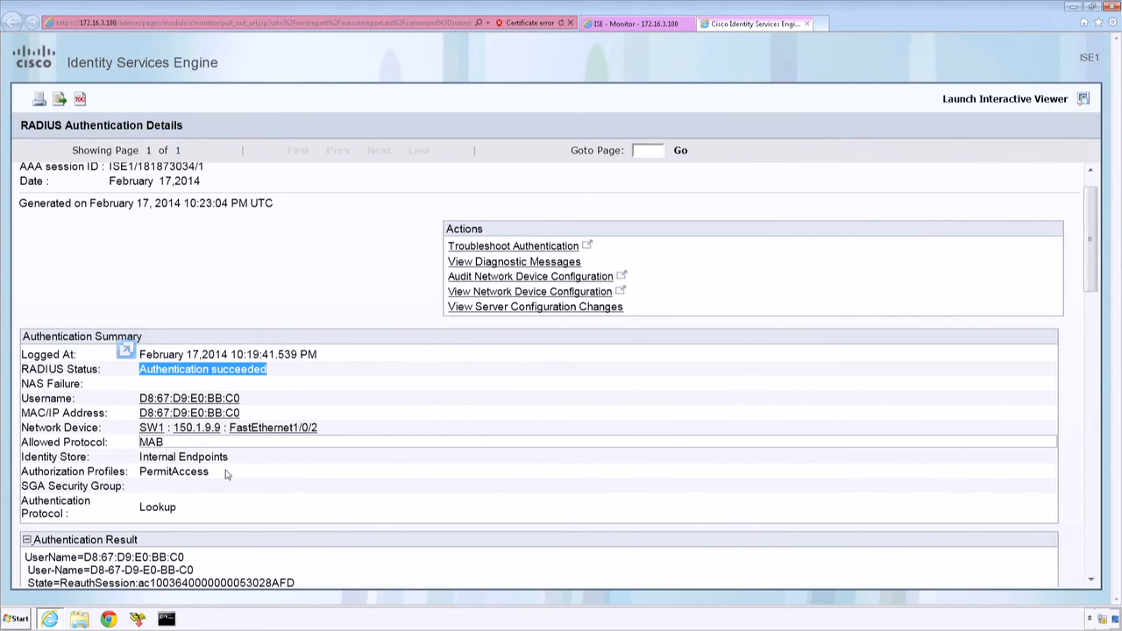
{"action": "left_click_drag", "start_coordinate": [222, 476], "coordinate": [143, 482]}
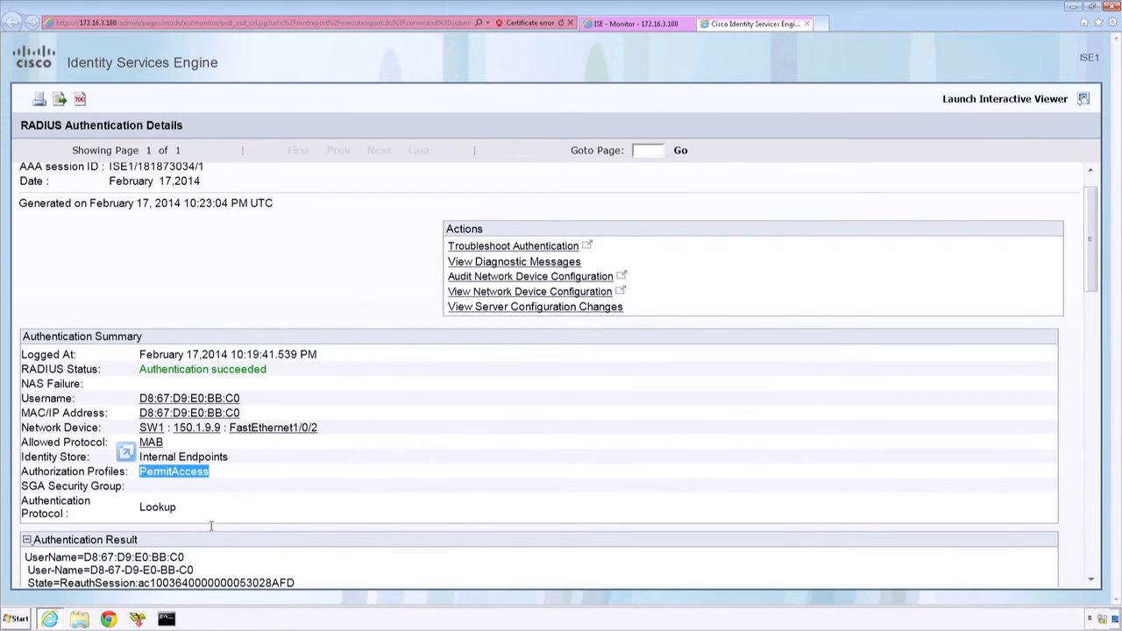
{"action": "left_click", "coordinate": [185, 513]}
{"action": "left_click_drag", "start_coordinate": [180, 513], "coordinate": [149, 511]}
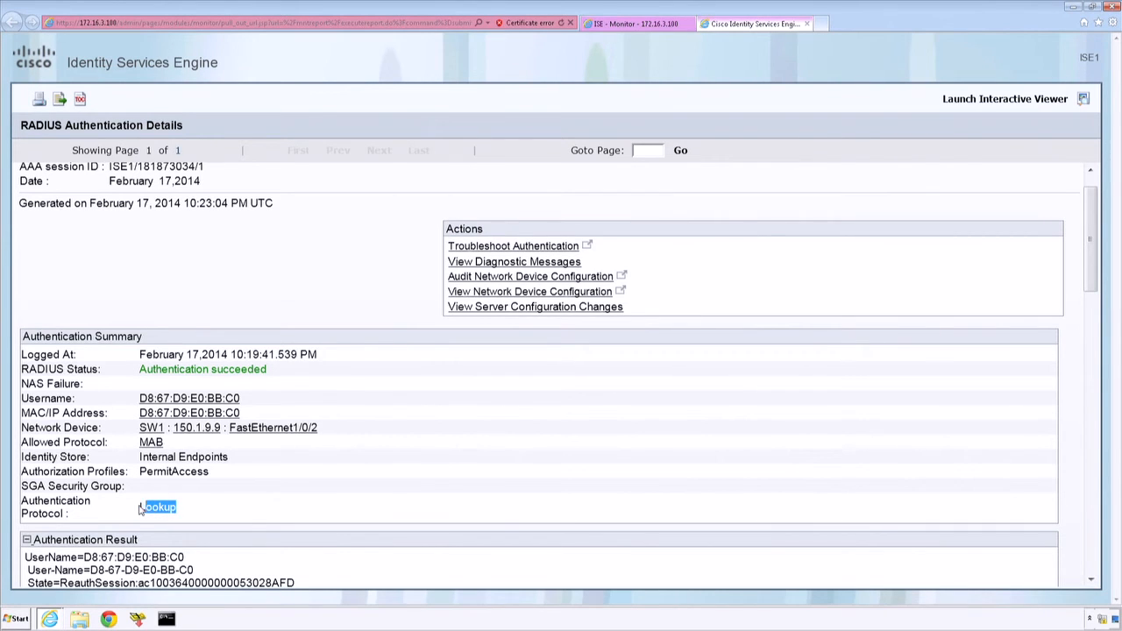
Step: Return to the main ISE page and open the Authorization Policy to review its standard rules
{"action": "left_click", "coordinate": [631, 24]}
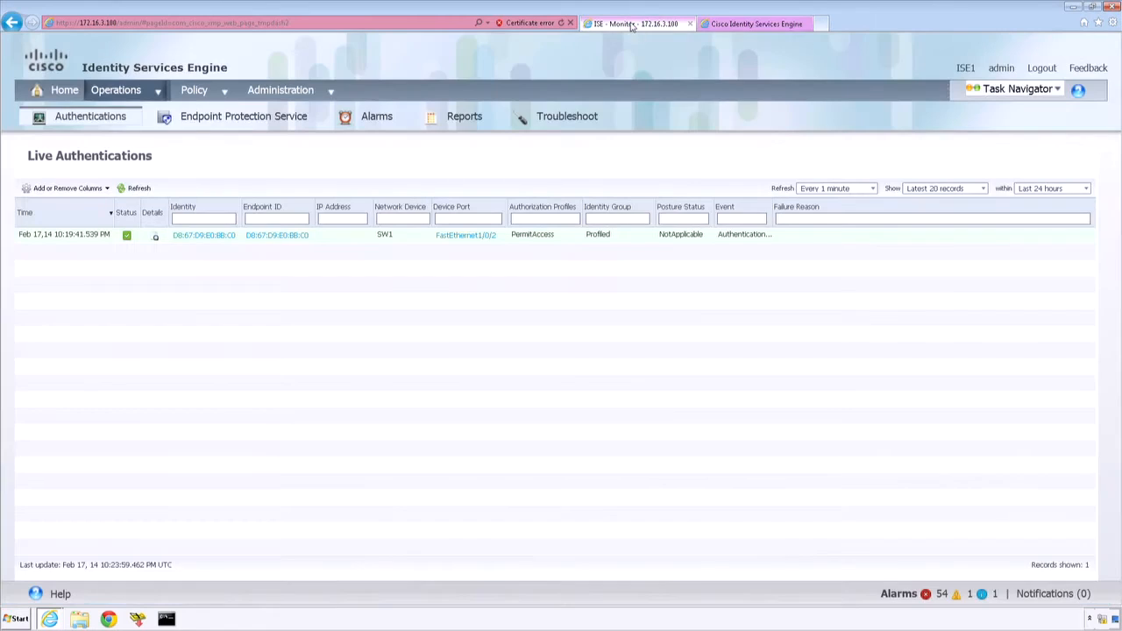
{"action": "mouse_move", "coordinate": [223, 92]}
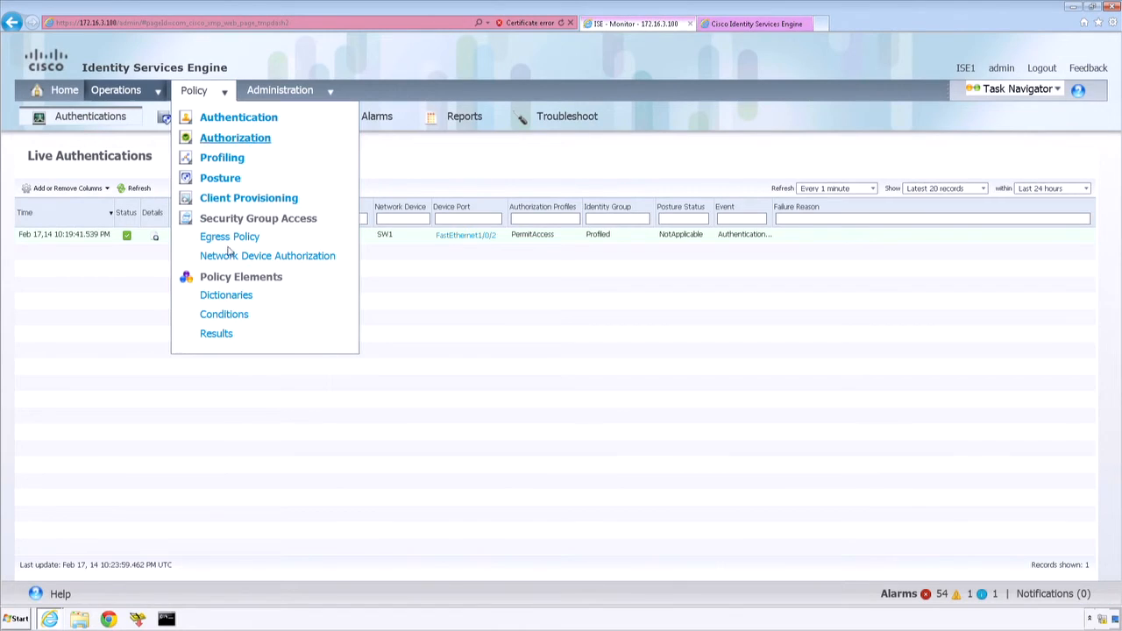
{"action": "left_click", "coordinate": [235, 139]}
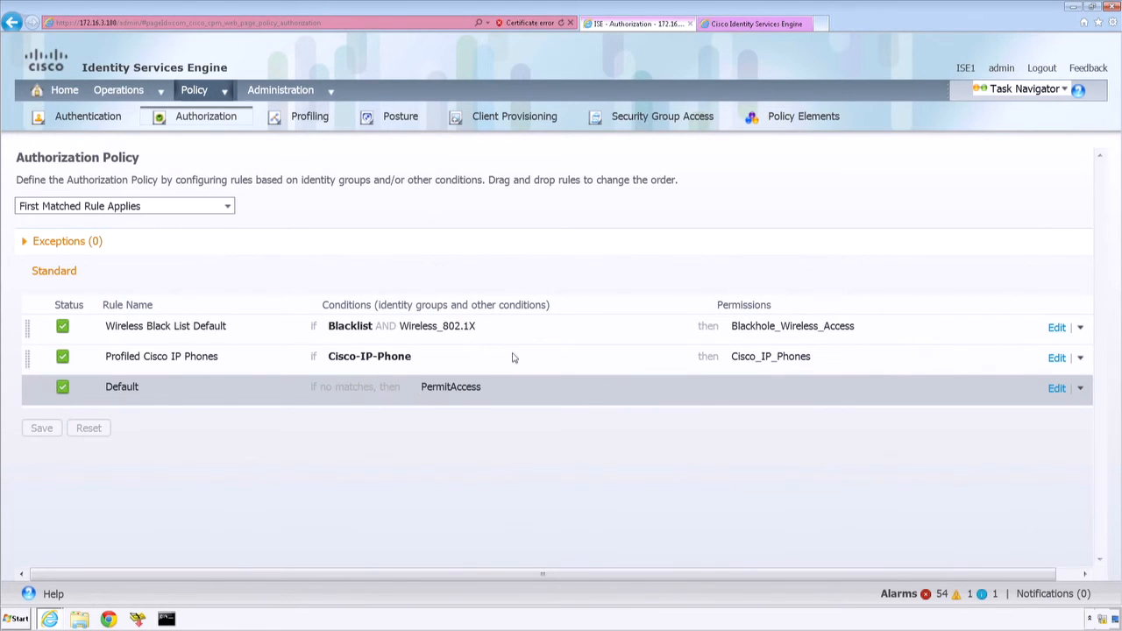
{"action": "left_click", "coordinate": [40, 330]}
{"action": "key", "text": "alt+Tab"}
{"action": "key", "text": "Tab"}
{"action": "key", "text": "Tab"}
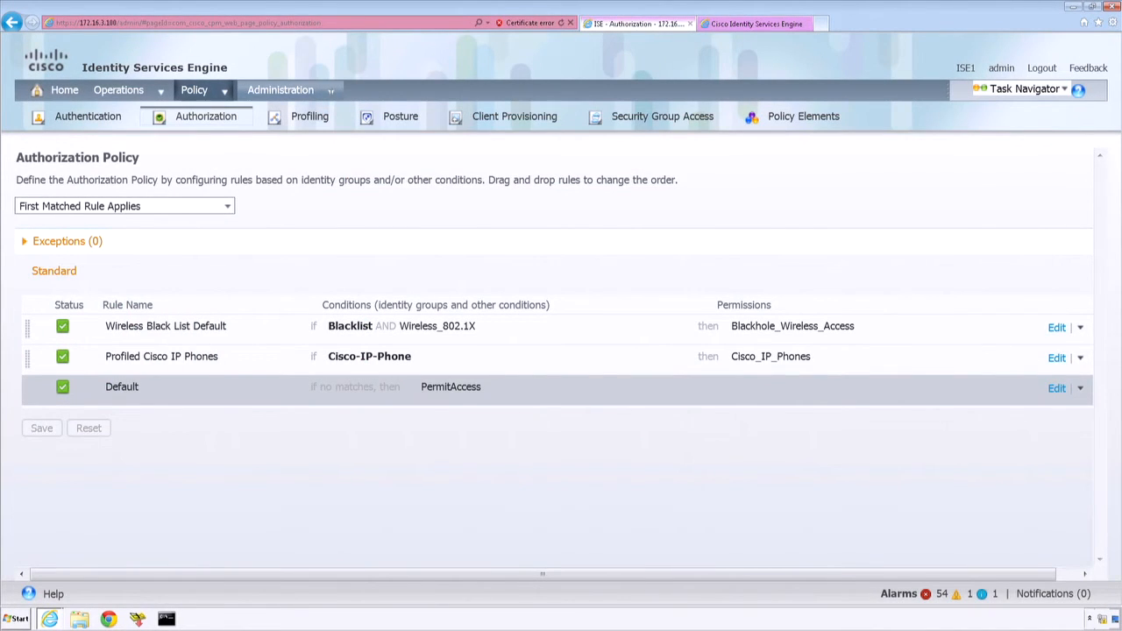
Step: Open the network access users under Identity Management and start creating a new user
{"action": "mouse_move", "coordinate": [330, 91]}
{"action": "left_click", "coordinate": [458, 141]}
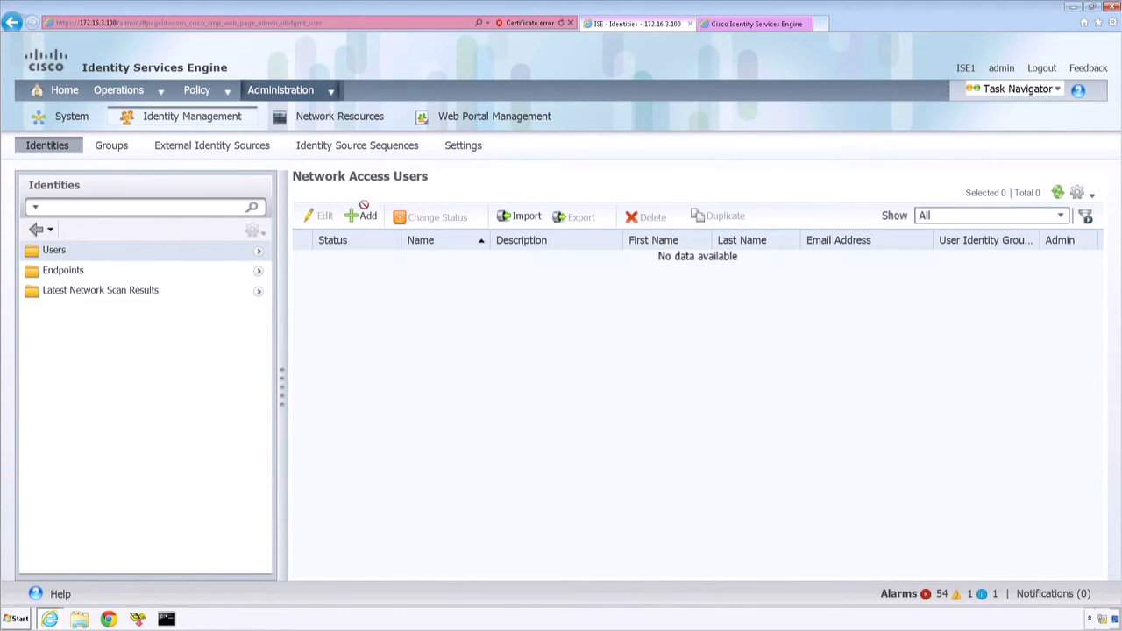
{"action": "left_click", "coordinate": [368, 216]}
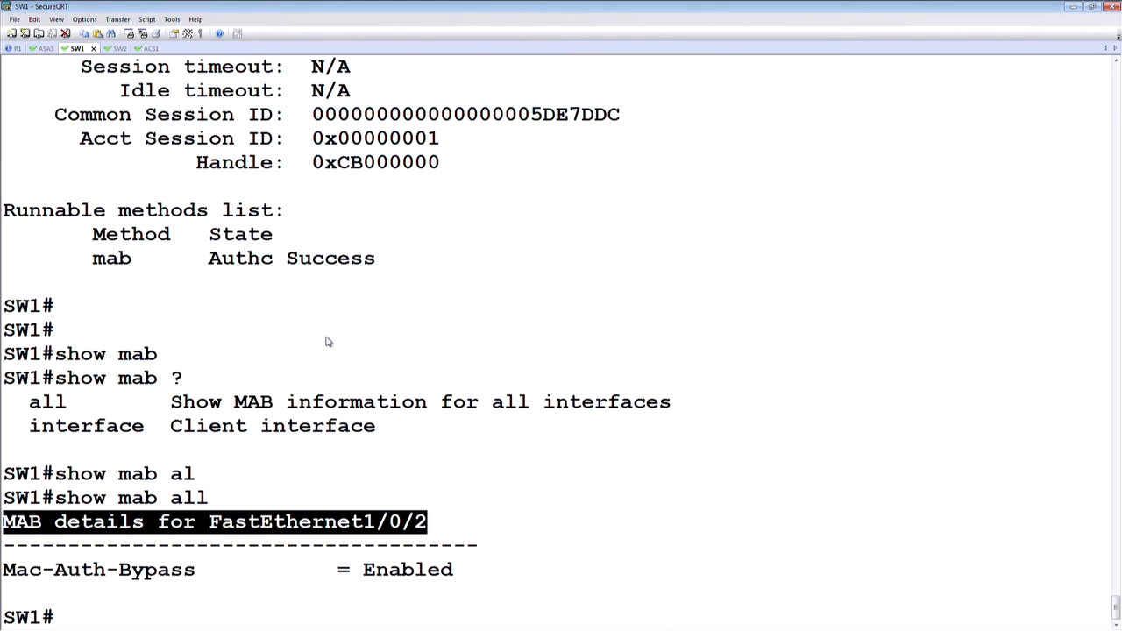
Step: Switch to the SW1 session in SecureCRT, display the MAC address table for interface fastEthernet 1/0/2, and highlight the learned MAC address
{"action": "left_click", "coordinate": [380, 450]}
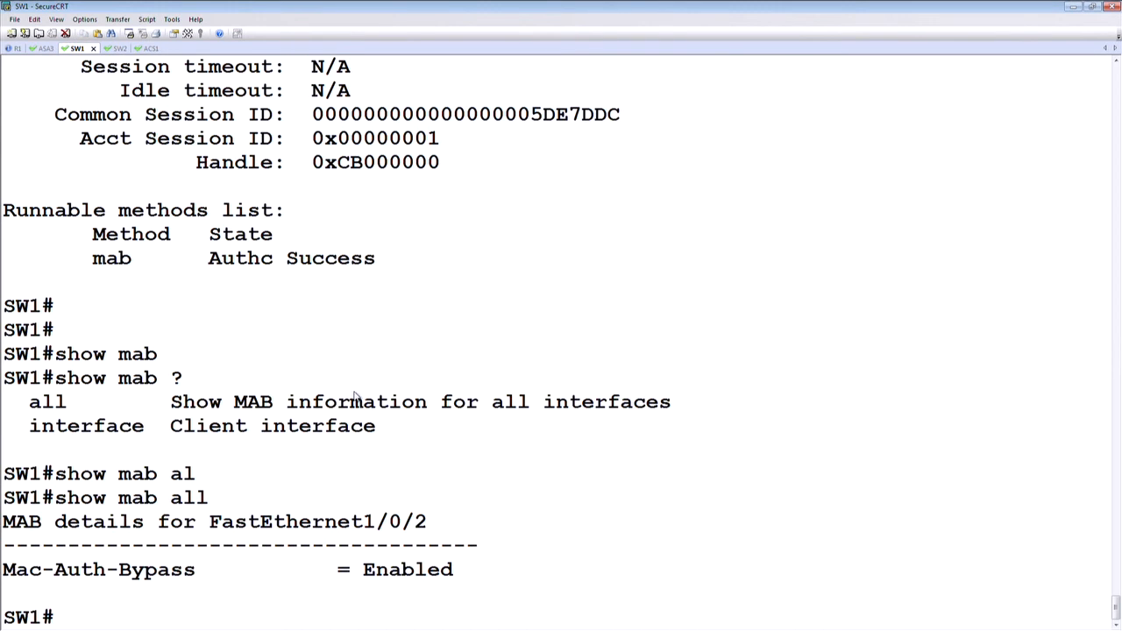
{"action": "type", "text": "show mac ad"}
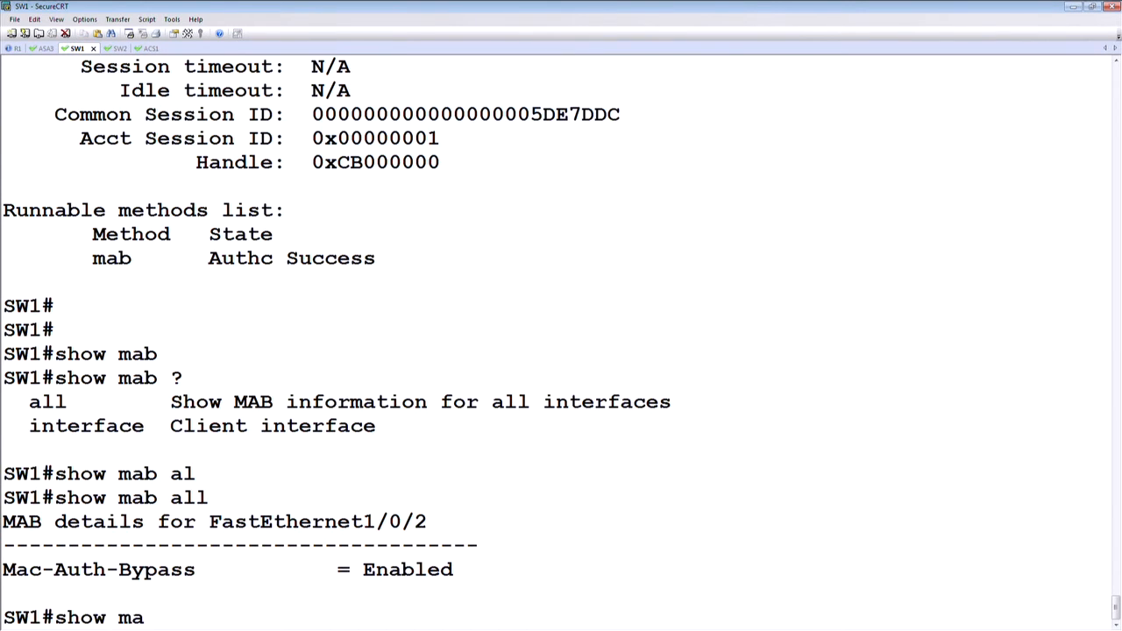
{"action": "key", "text": "Tab"}
{"action": "type", "text": "inte"}
{"action": "key", "text": "Tab"}
{"action": "type", "text": "f"}
{"action": "key", "text": "Tab"}
{"action": "type", "text": "1/0/"}
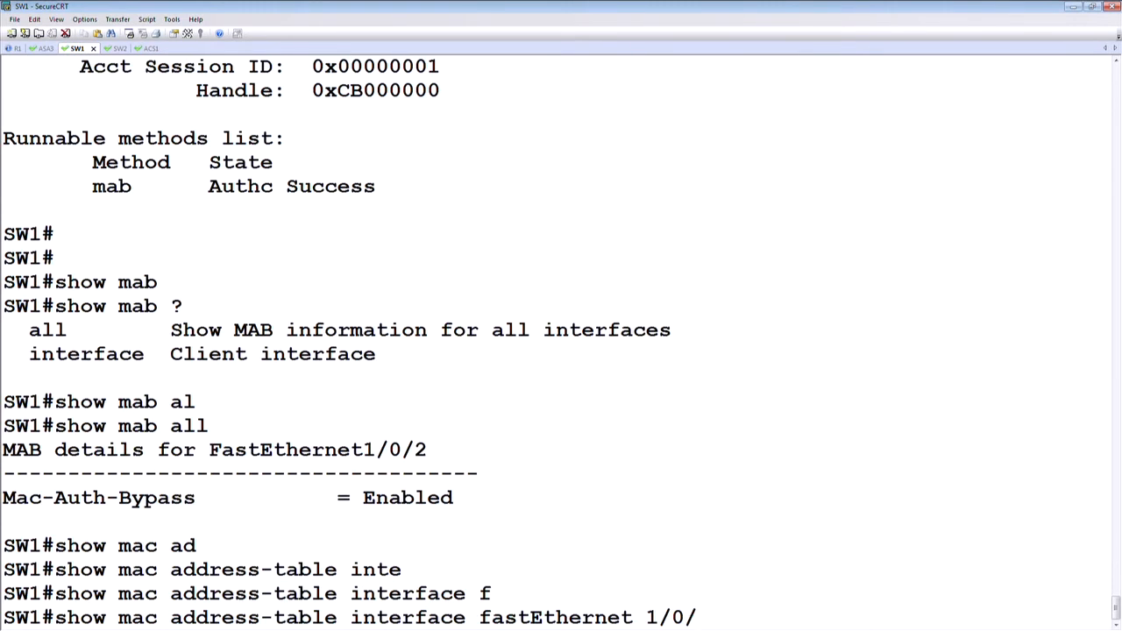
{"action": "type", "text": "2"}
{"action": "key", "text": "Return"}
{"action": "left_click_drag", "start_coordinate": [289, 572], "coordinate": [117, 572]}
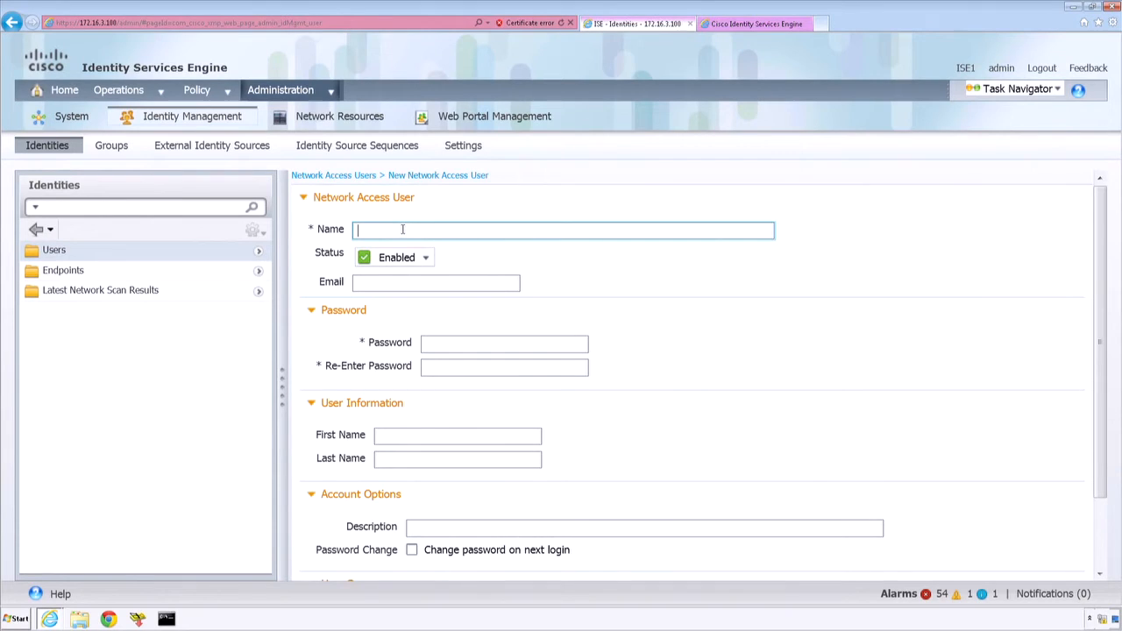
Step: Return to the ISE new user form, name the network access user d867d9e0bbc0, and select and copy that name
{"action": "type", "text": "d86"}
{"action": "key", "text": "super+d"}
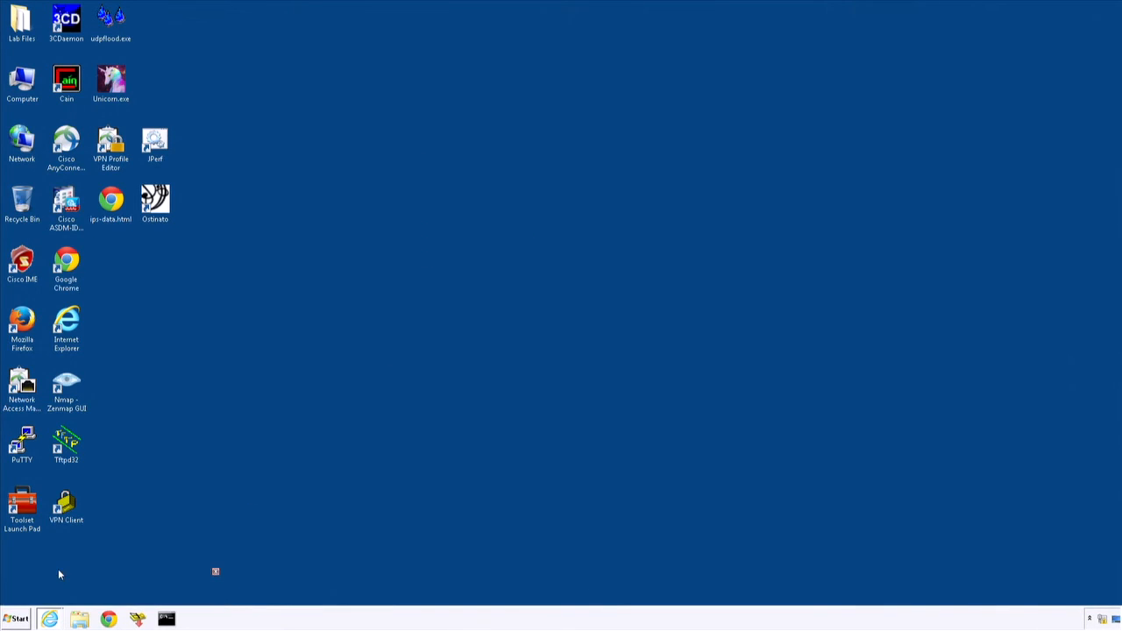
{"action": "key", "text": "super+d"}
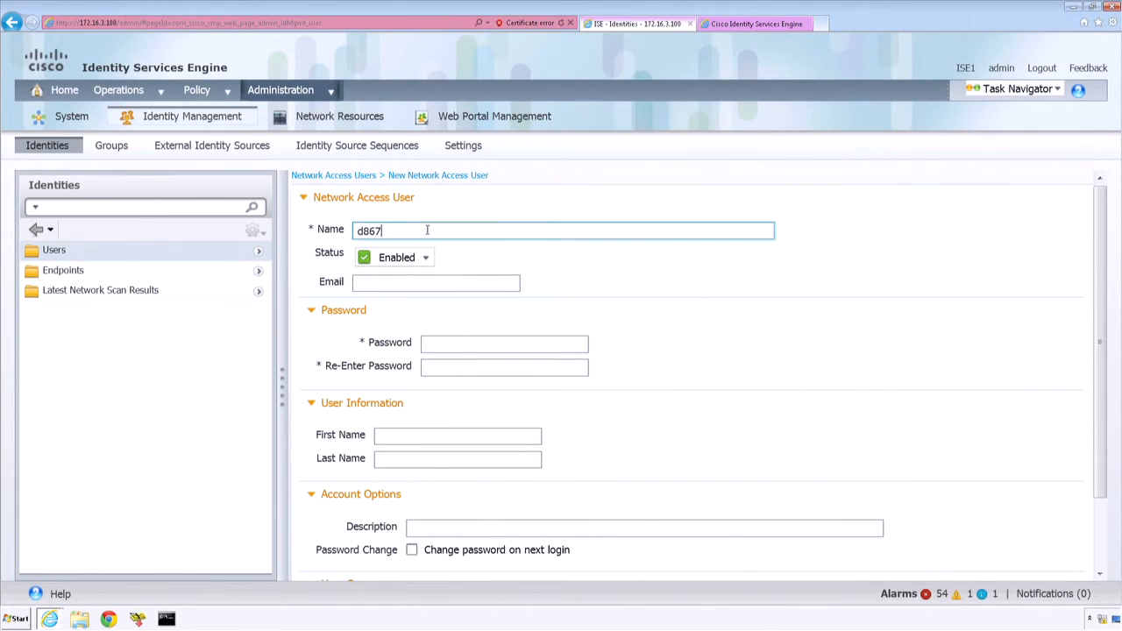
{"action": "type", "text": "d9e0bbc0"}
{"action": "left_click", "coordinate": [469, 343]}
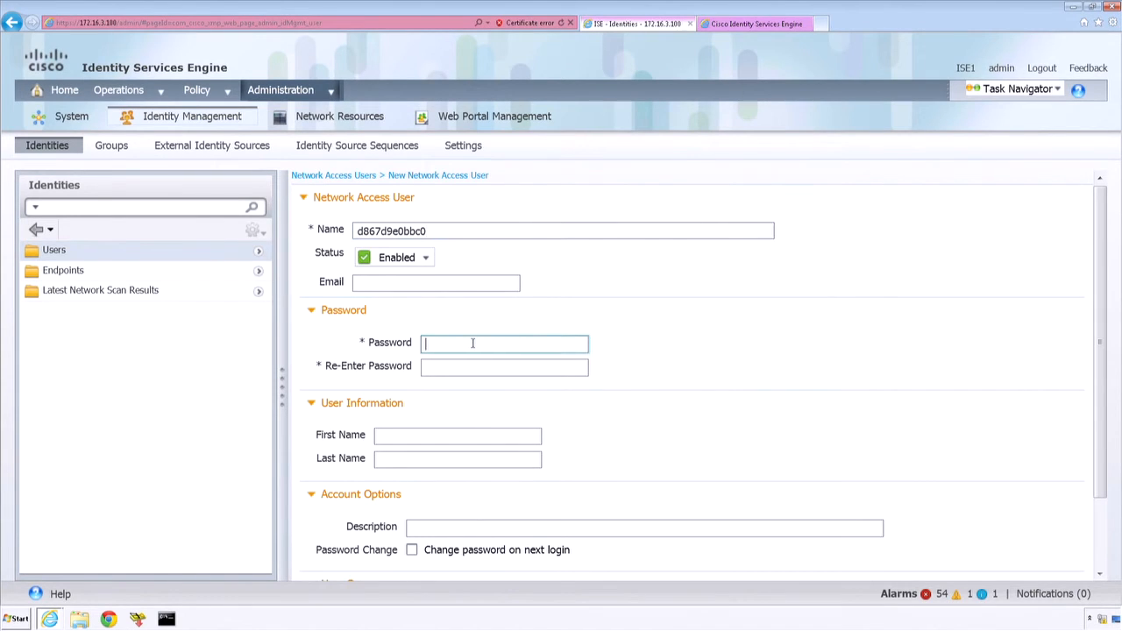
{"action": "left_click_drag", "start_coordinate": [436, 230], "coordinate": [355, 230]}
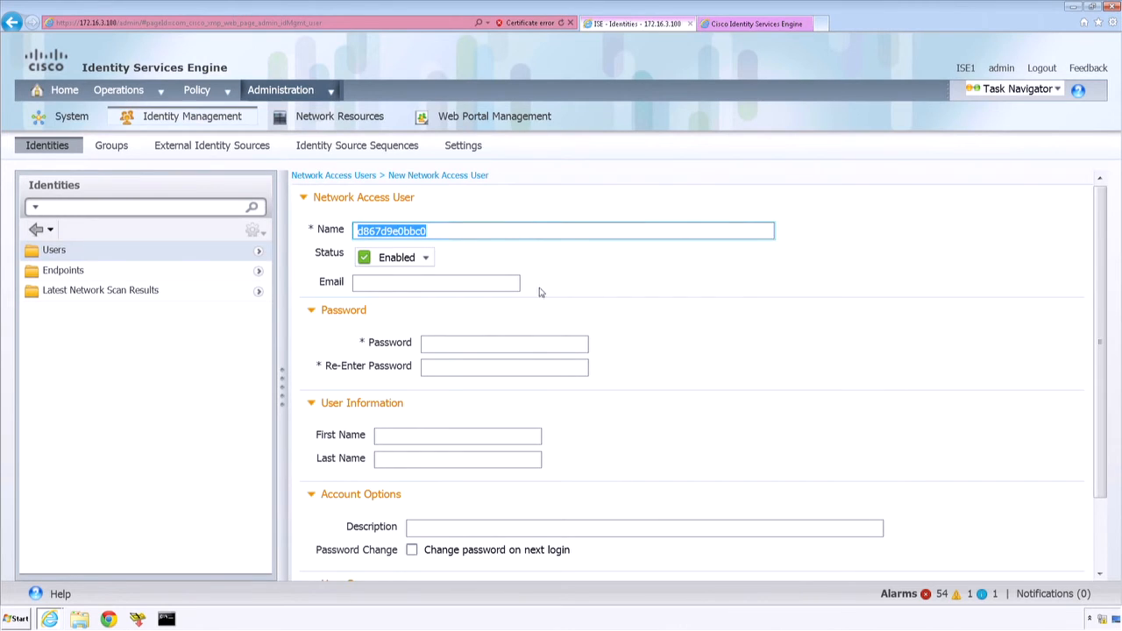
Step: Try to paste the account password into the new user's password field
{"action": "left_click", "coordinate": [442, 343]}
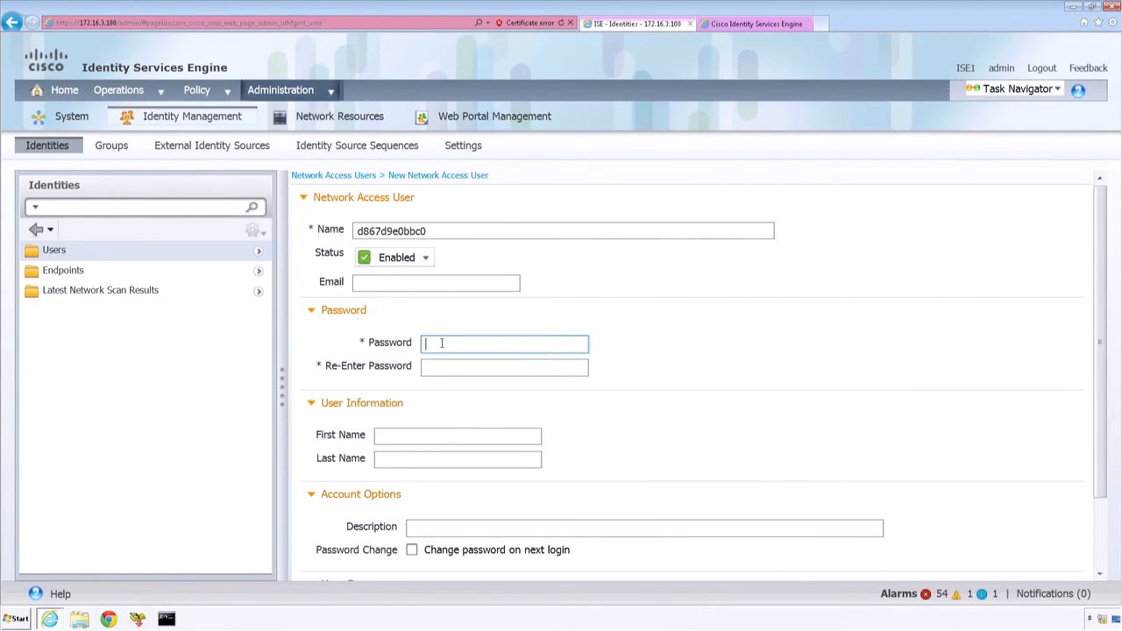
{"action": "key", "text": "ctrl+v"}
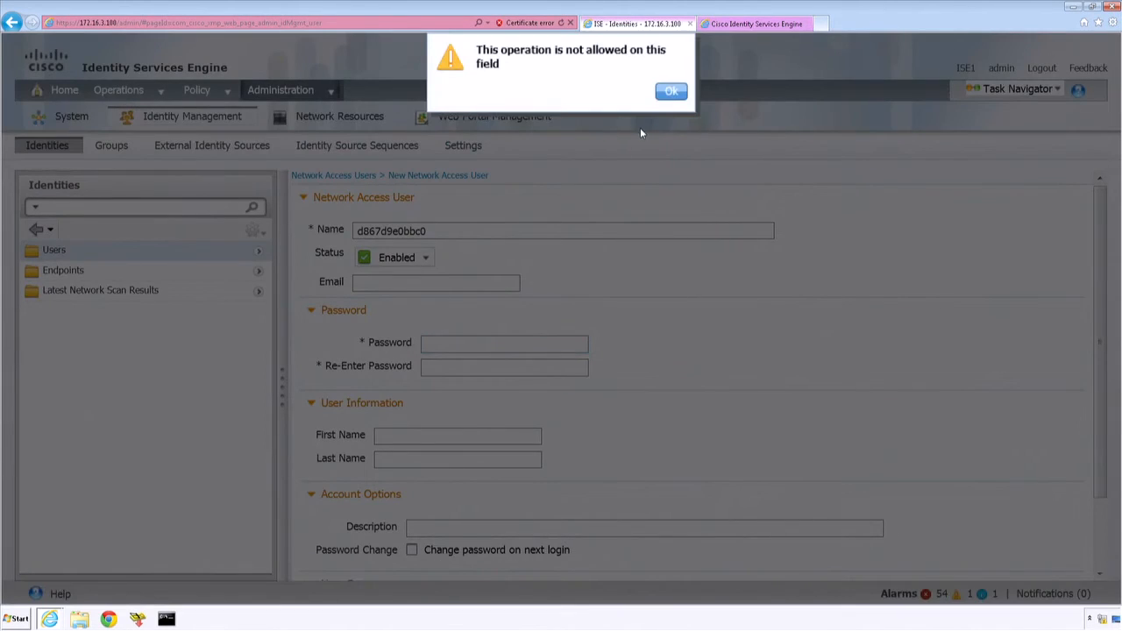
{"action": "left_click", "coordinate": [672, 91]}
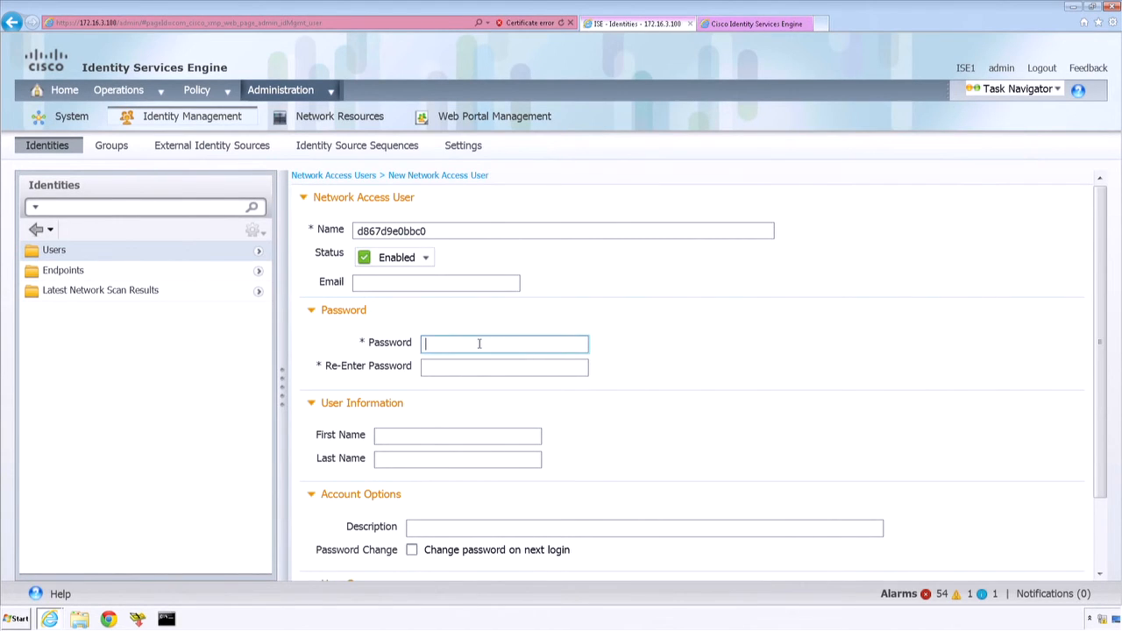
Step: Try to enter and confirm the account password for the new network access user and submit the form
{"action": "type", "text": "••••••••••••"}
{"action": "left_click", "coordinate": [473, 369]}
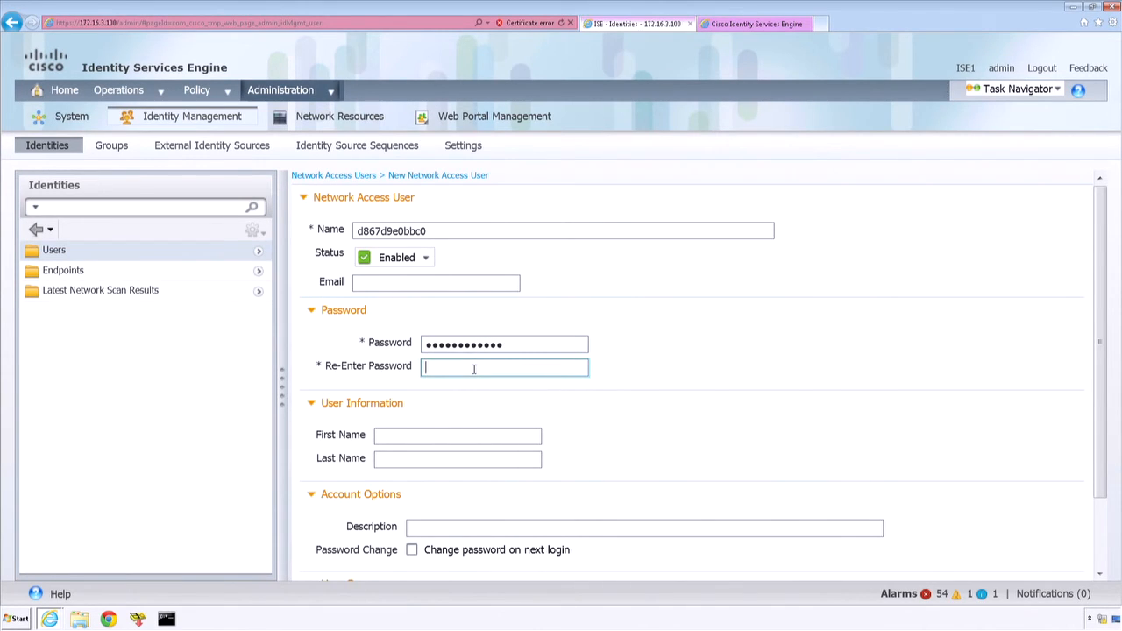
{"action": "type", "text": "••••••••••••"}
{"action": "scroll", "coordinate": [1105, 550], "scroll_direction": "down", "scroll_amount": 3}
{"action": "left_click", "coordinate": [325, 566]}
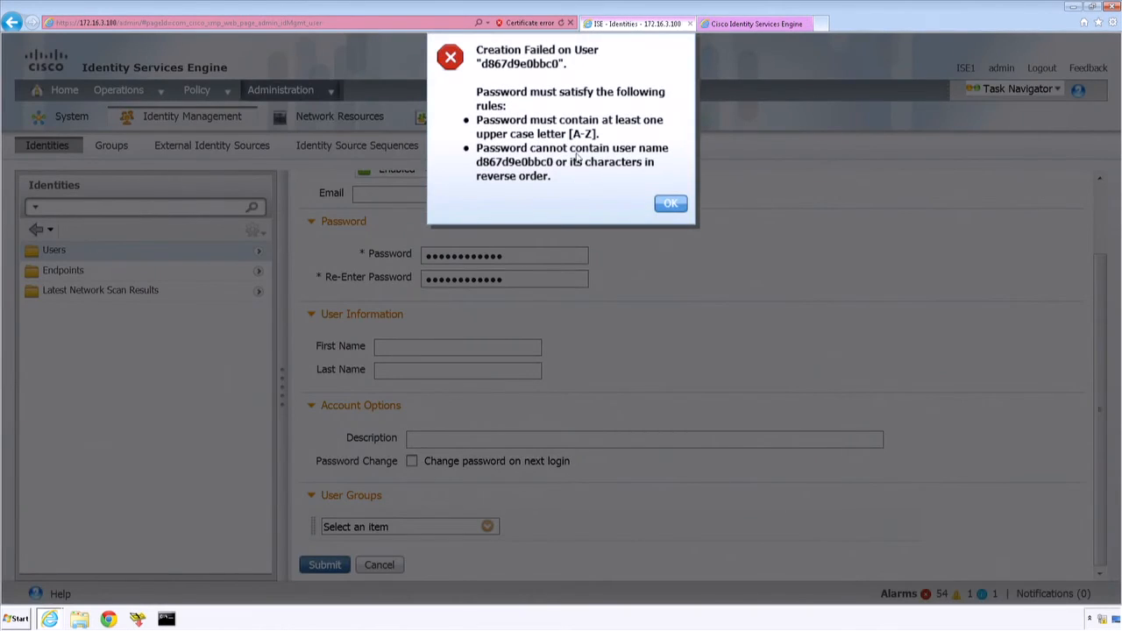
{"action": "left_click", "coordinate": [671, 204]}
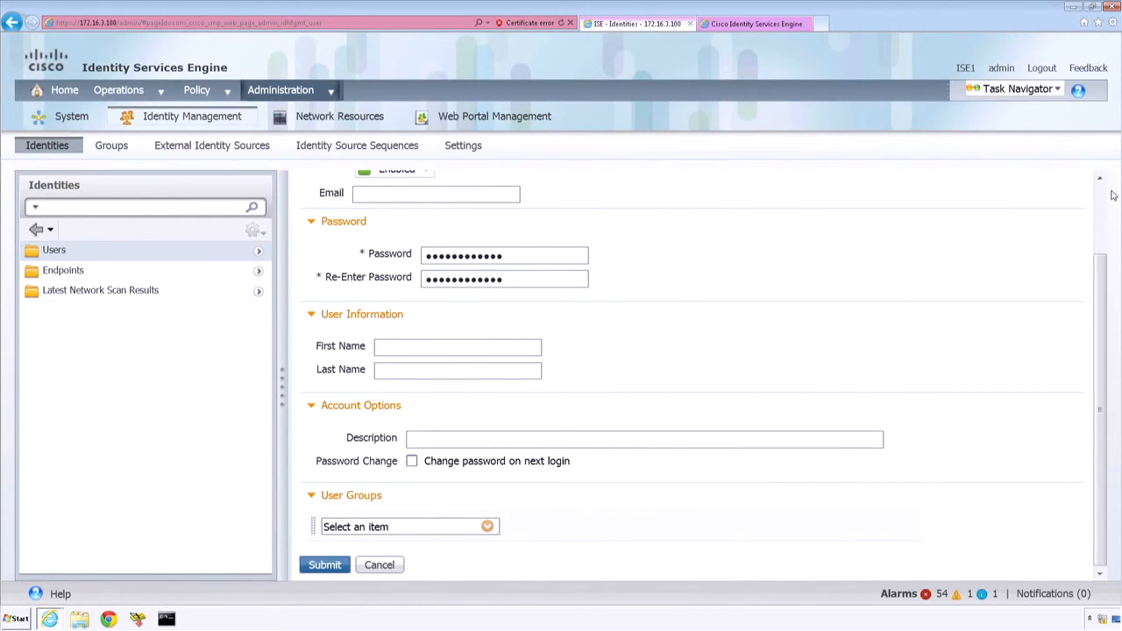
{"action": "scroll", "coordinate": [1103, 189], "scroll_direction": "up", "scroll_amount": 2}
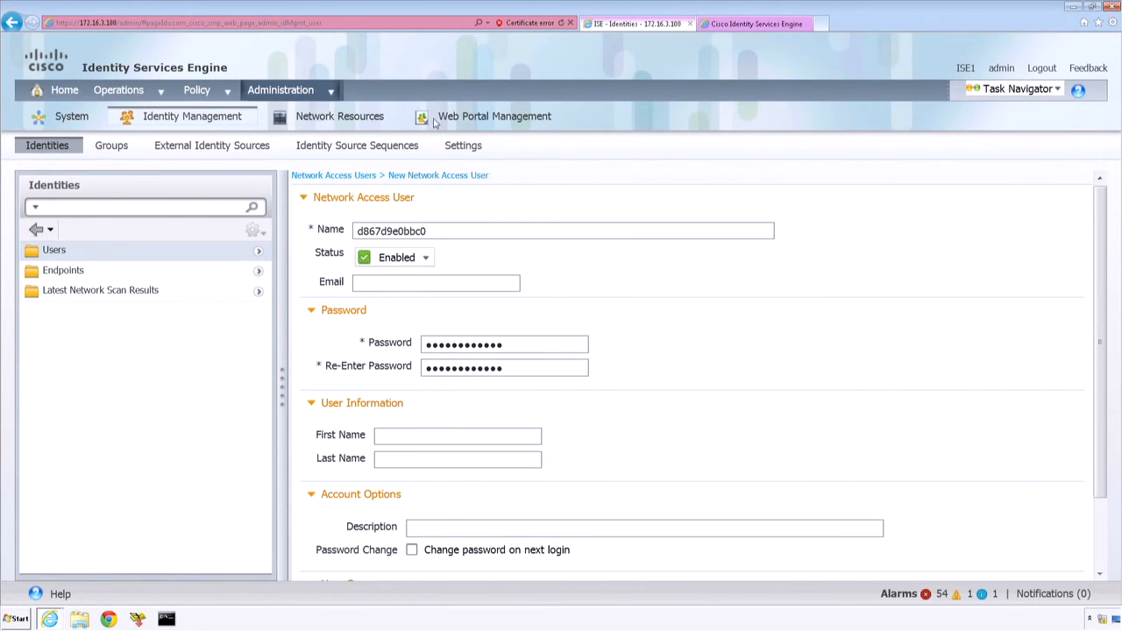
Step: Open the System settings in the ISE administration area
{"action": "left_click", "coordinate": [333, 93]}
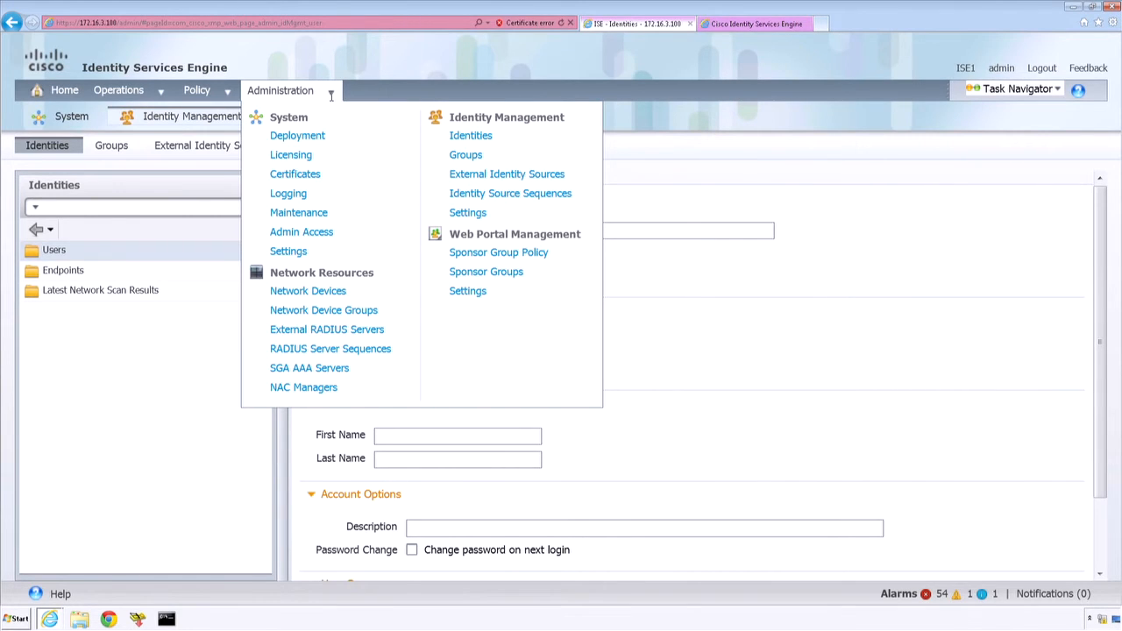
{"action": "left_click", "coordinate": [331, 91]}
{"action": "left_click", "coordinate": [330, 92]}
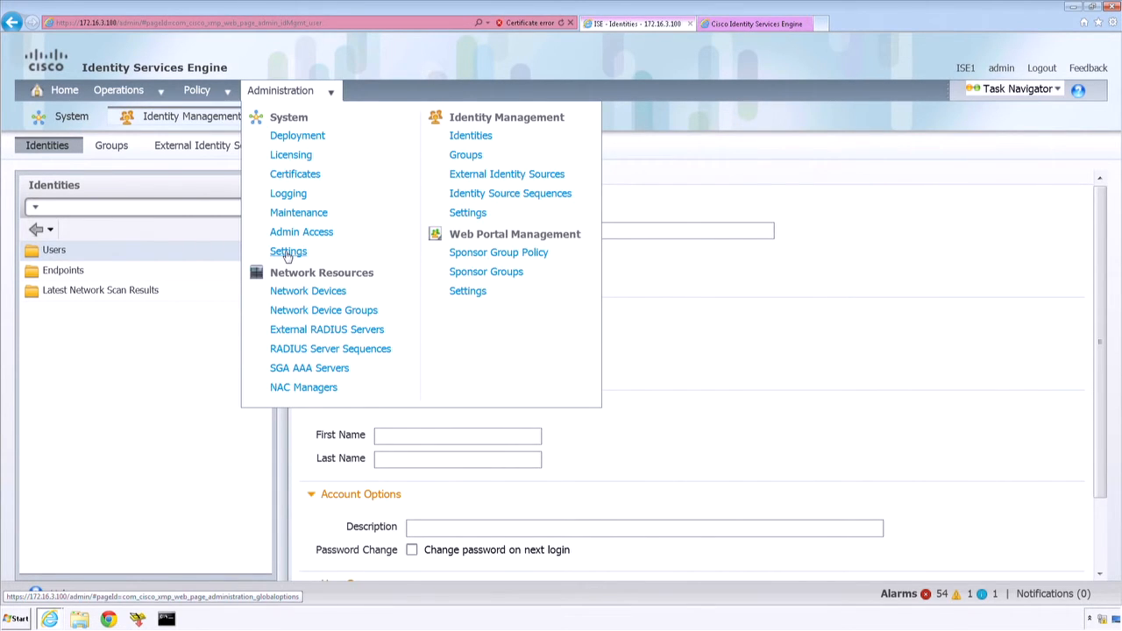
{"action": "left_click", "coordinate": [287, 253]}
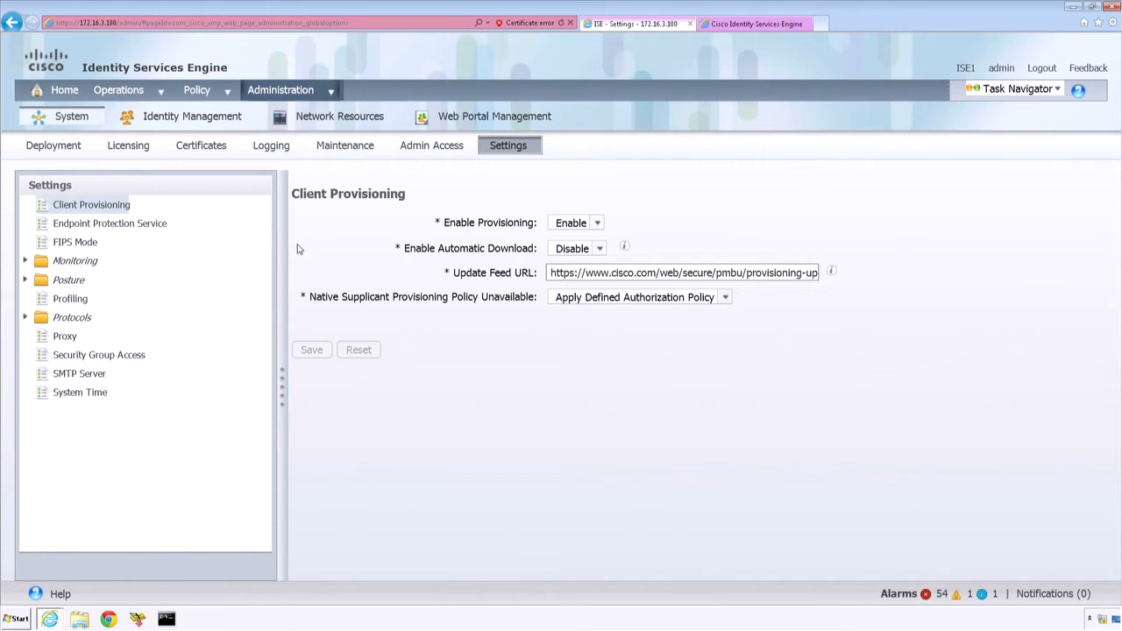
Step: In the Identity Management user password policy, disable the username restriction and the uppercase letter requirement, and save the policy
{"action": "left_click", "coordinate": [335, 89]}
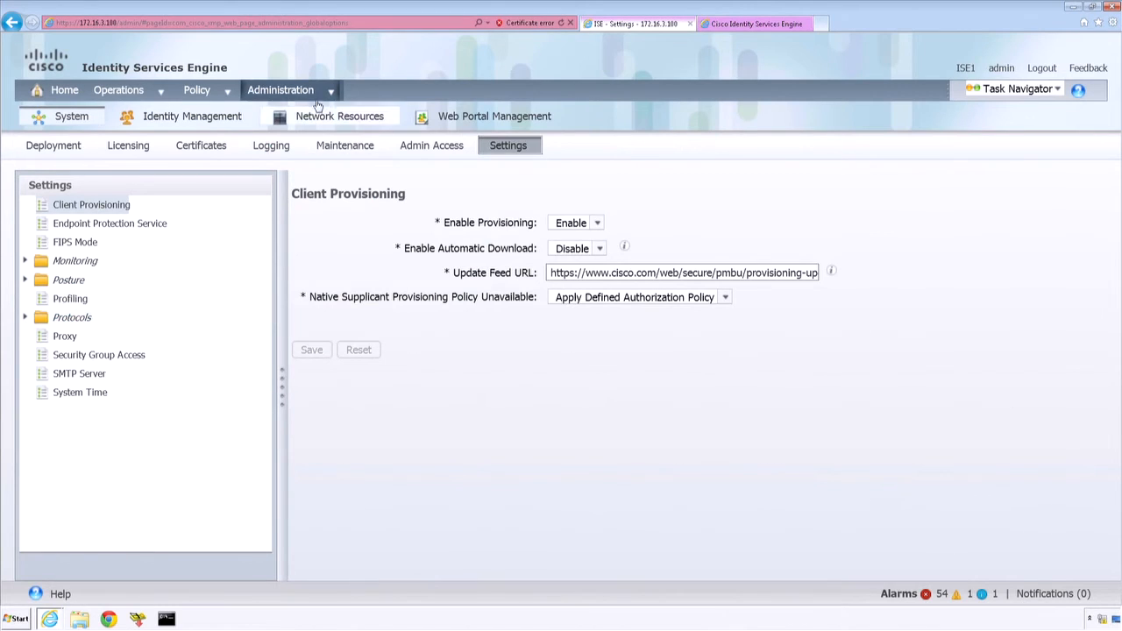
{"action": "mouse_move", "coordinate": [327, 92]}
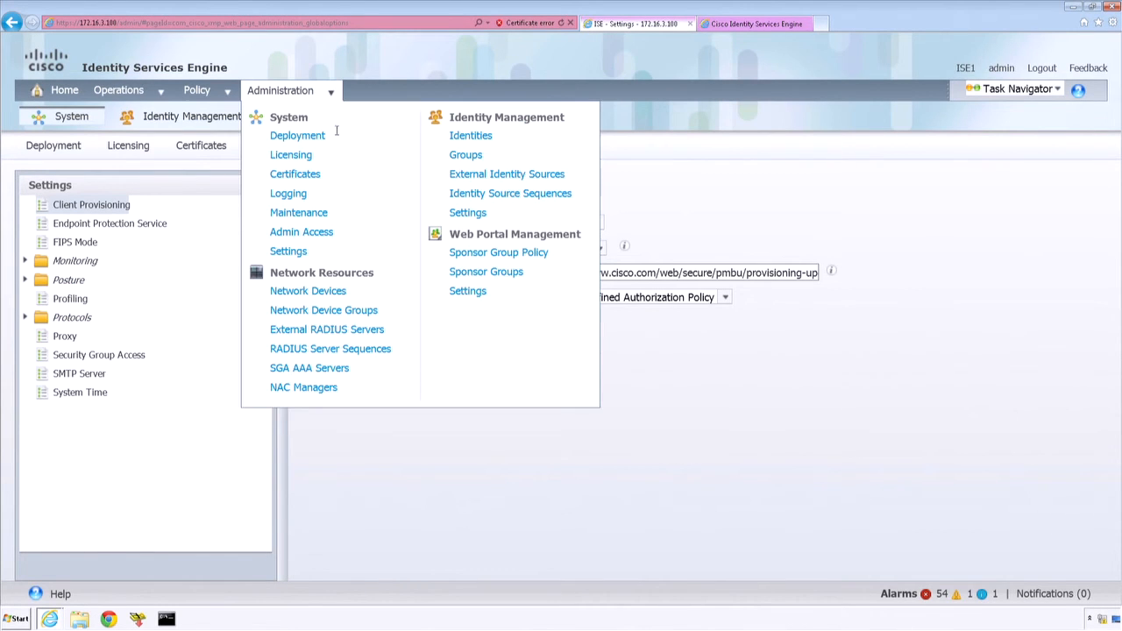
{"action": "left_click", "coordinate": [469, 214]}
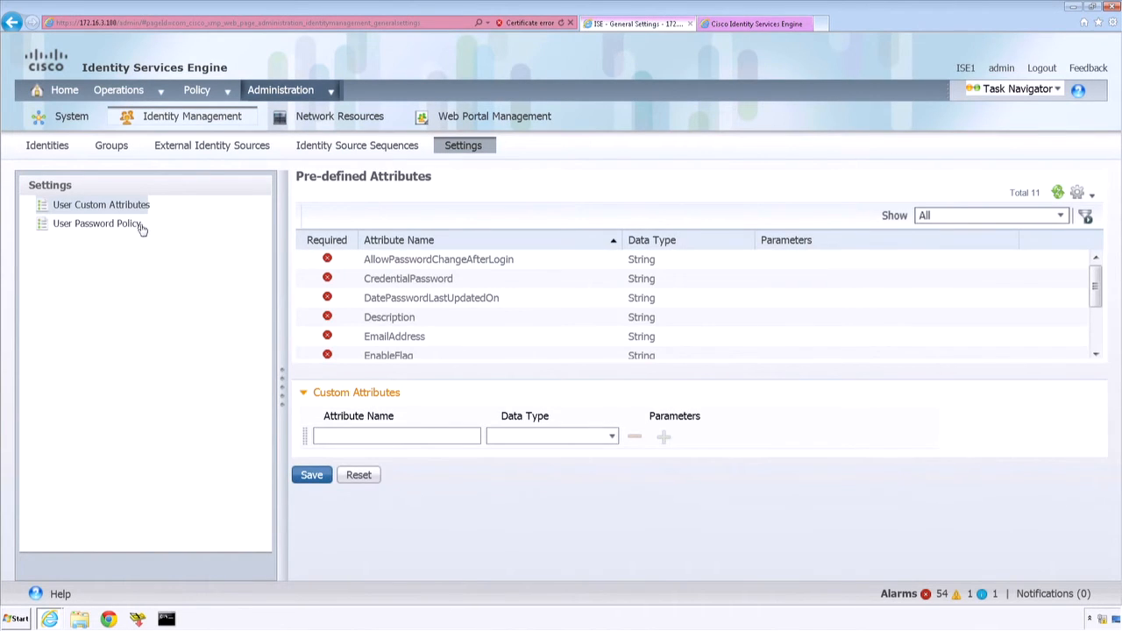
{"action": "left_click", "coordinate": [98, 226]}
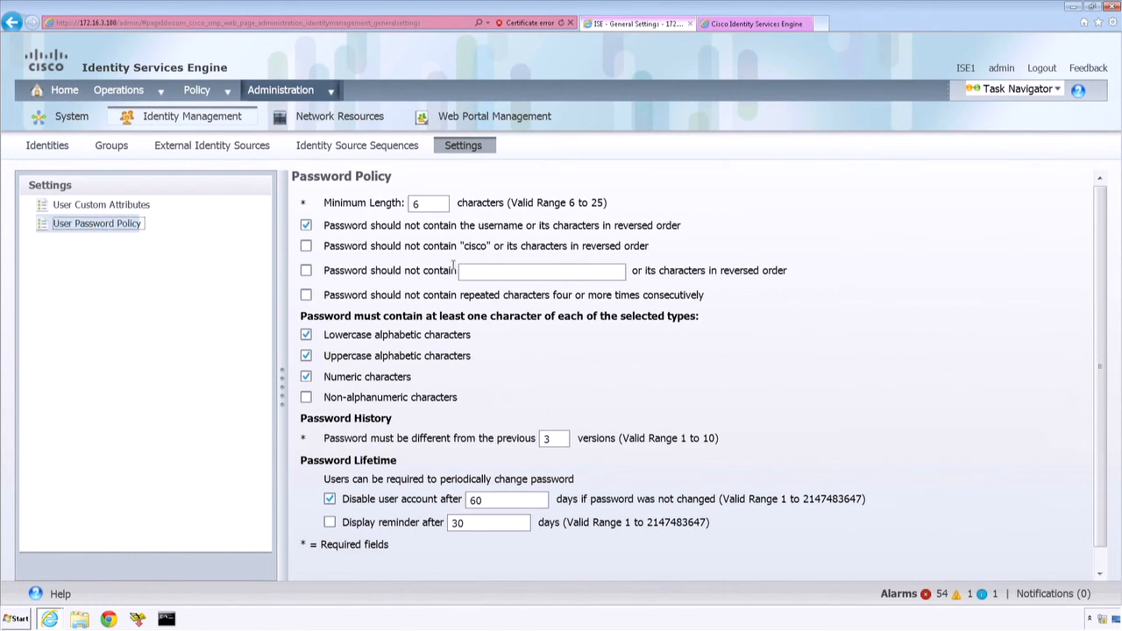
{"action": "left_click", "coordinate": [306, 226]}
{"action": "left_click_drag", "start_coordinate": [683, 228], "coordinate": [342, 230]}
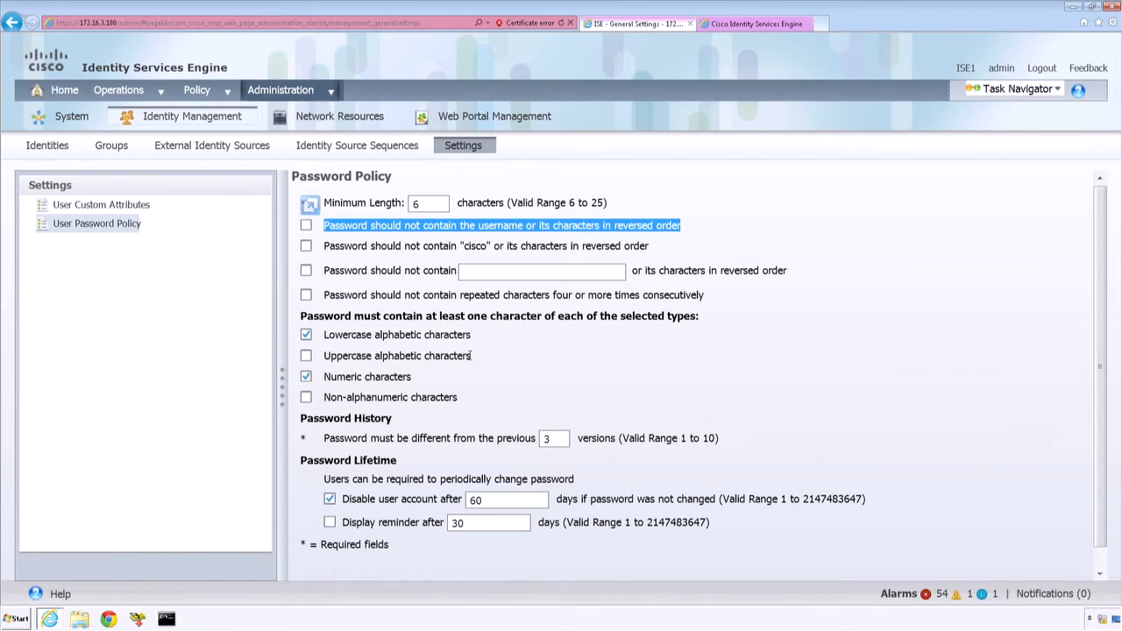
{"action": "left_click_drag", "start_coordinate": [474, 359], "coordinate": [336, 358]}
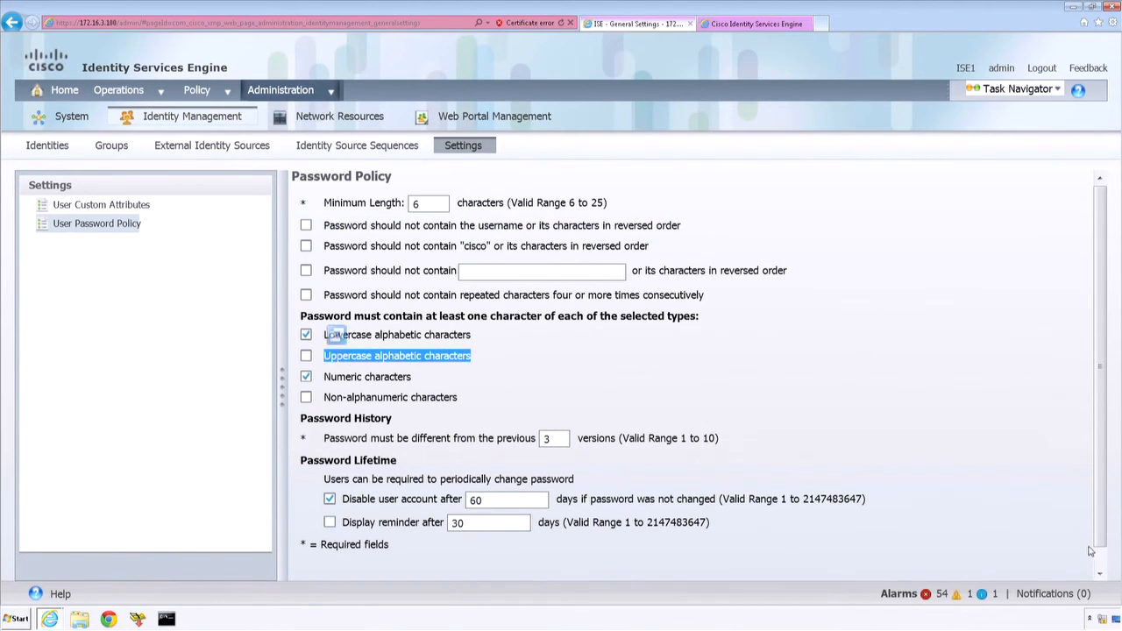
{"action": "scroll", "coordinate": [1103, 562], "scroll_direction": "down", "scroll_amount": 1}
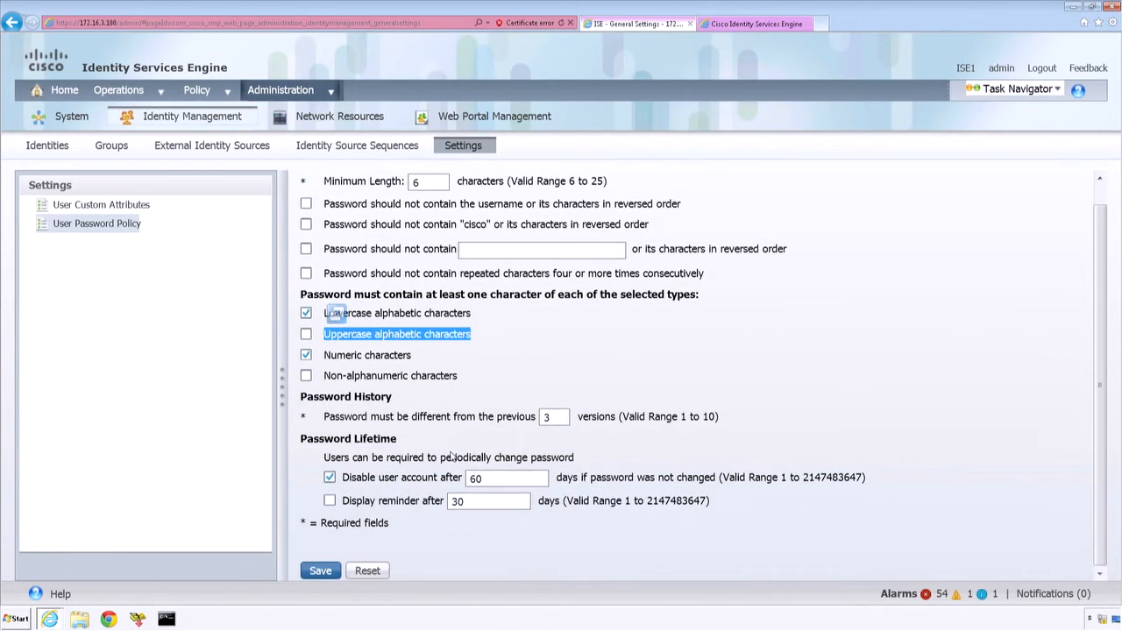
{"action": "left_click", "coordinate": [321, 571]}
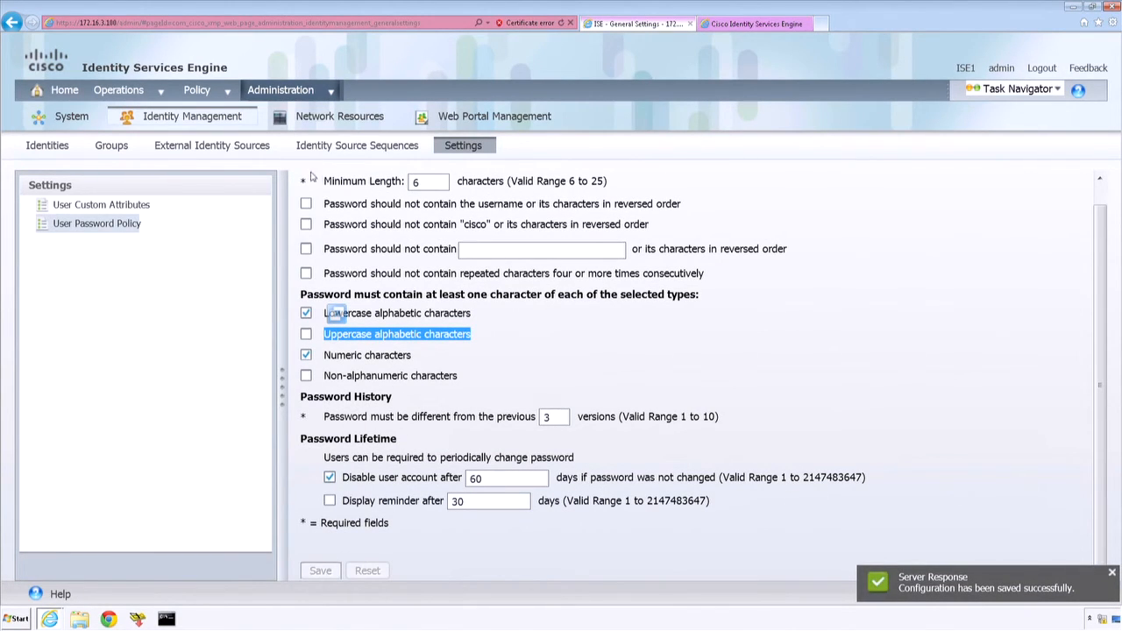
Step: Reopen the network access users and start a new user with the copied name d867d9e0bbc0
{"action": "mouse_move", "coordinate": [329, 94]}
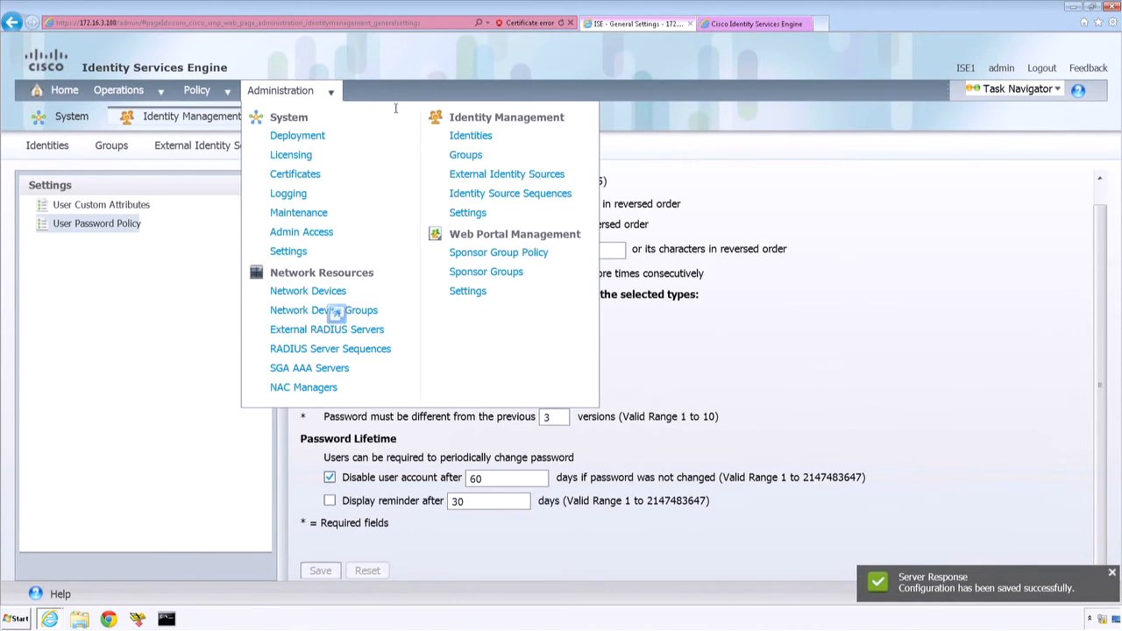
{"action": "left_click", "coordinate": [476, 136]}
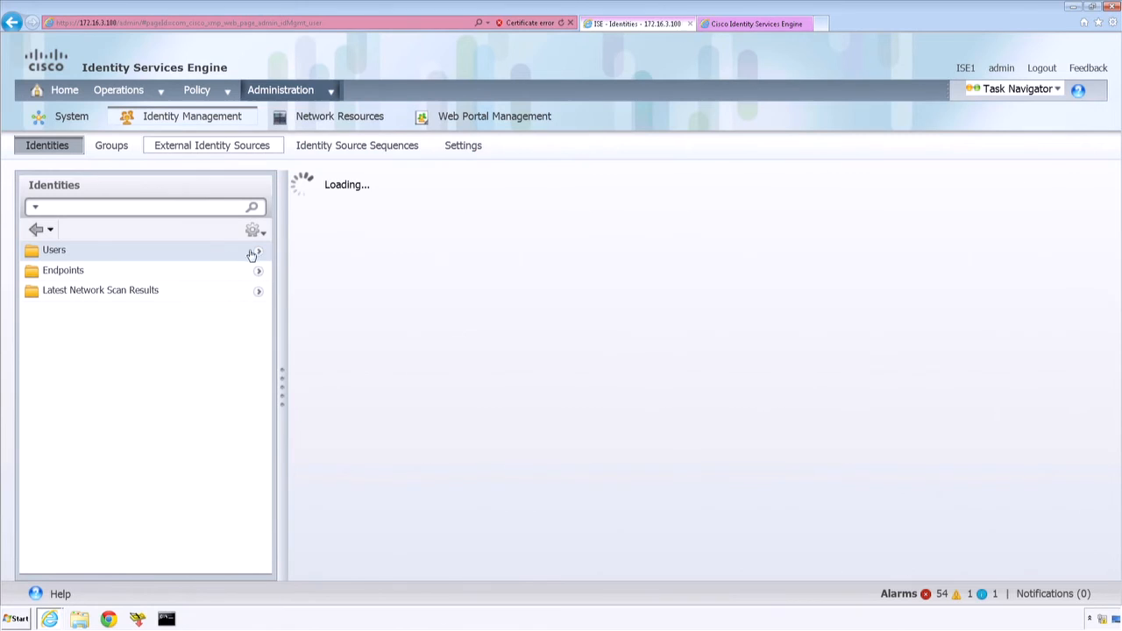
{"action": "left_click", "coordinate": [366, 219]}
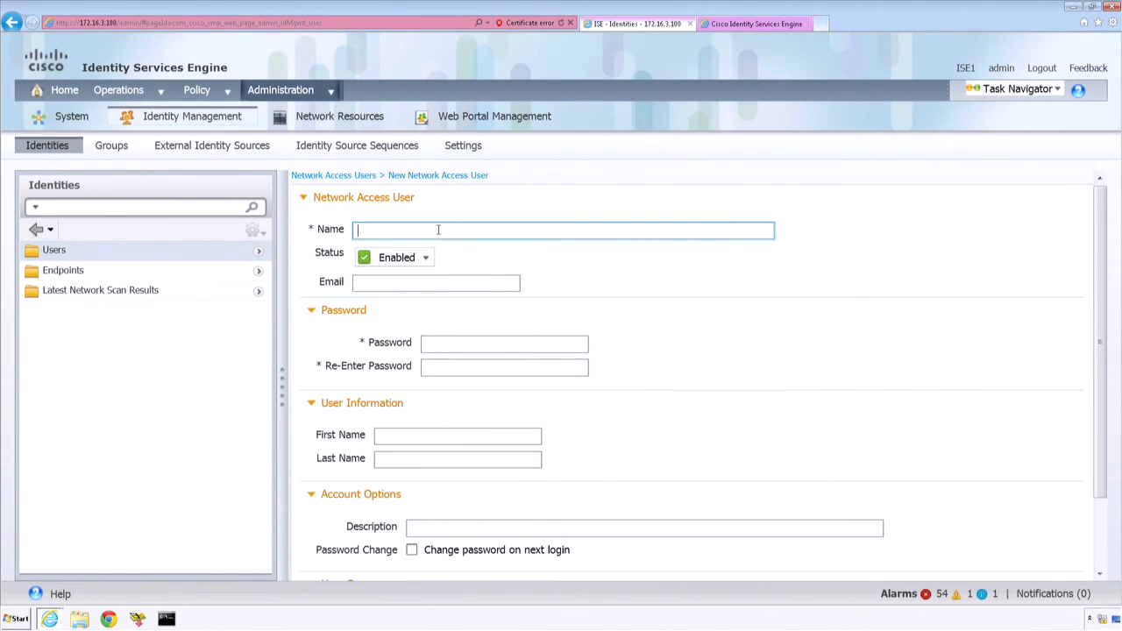
{"action": "key", "text": "ctrl+v"}
Step: Enter and confirm the account password for the network access user and submit the new account
{"action": "left_click", "coordinate": [437, 342]}
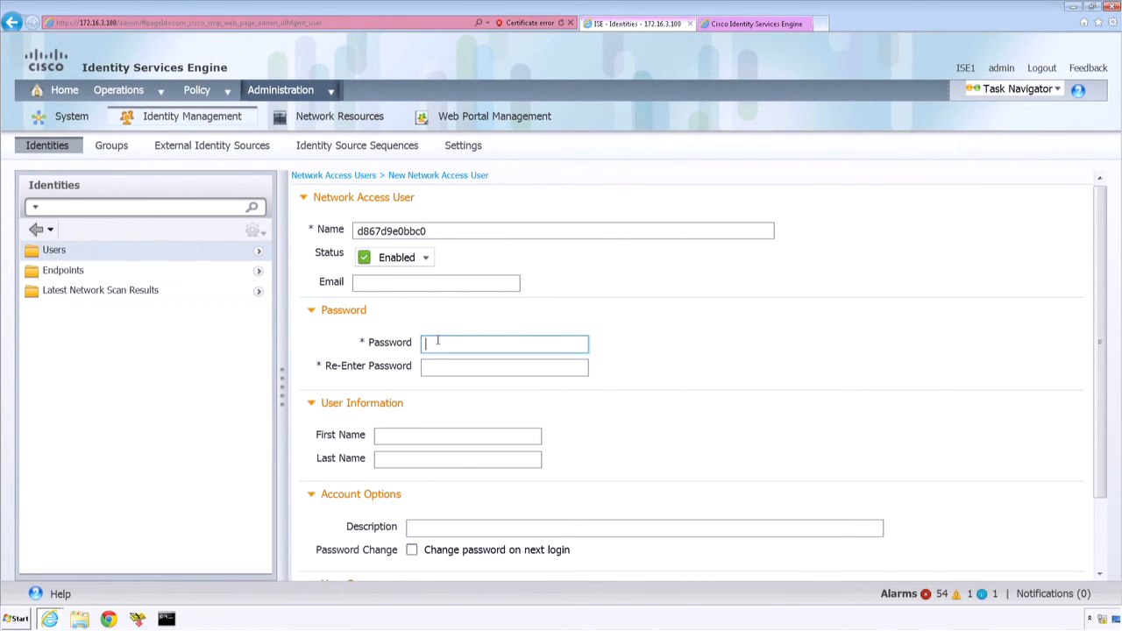
{"action": "type", "text": "••••••••••••"}
{"action": "left_click", "coordinate": [437, 367]}
{"action": "type", "text": "••••••••••••"}
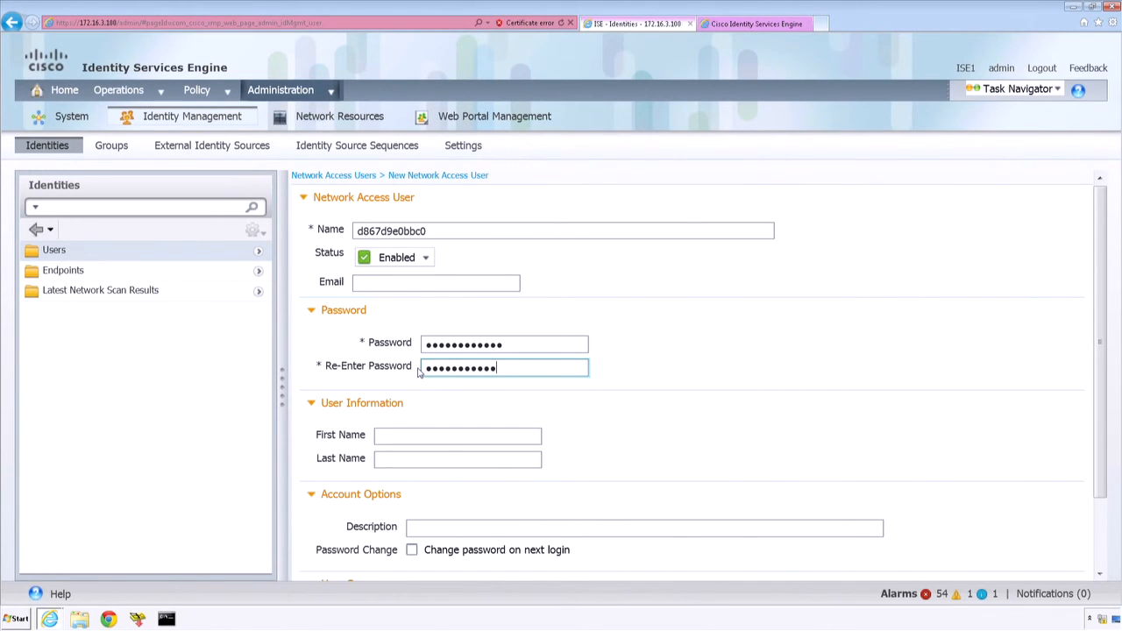
{"action": "left_click", "coordinate": [1103, 540]}
{"action": "left_click", "coordinate": [317, 567]}
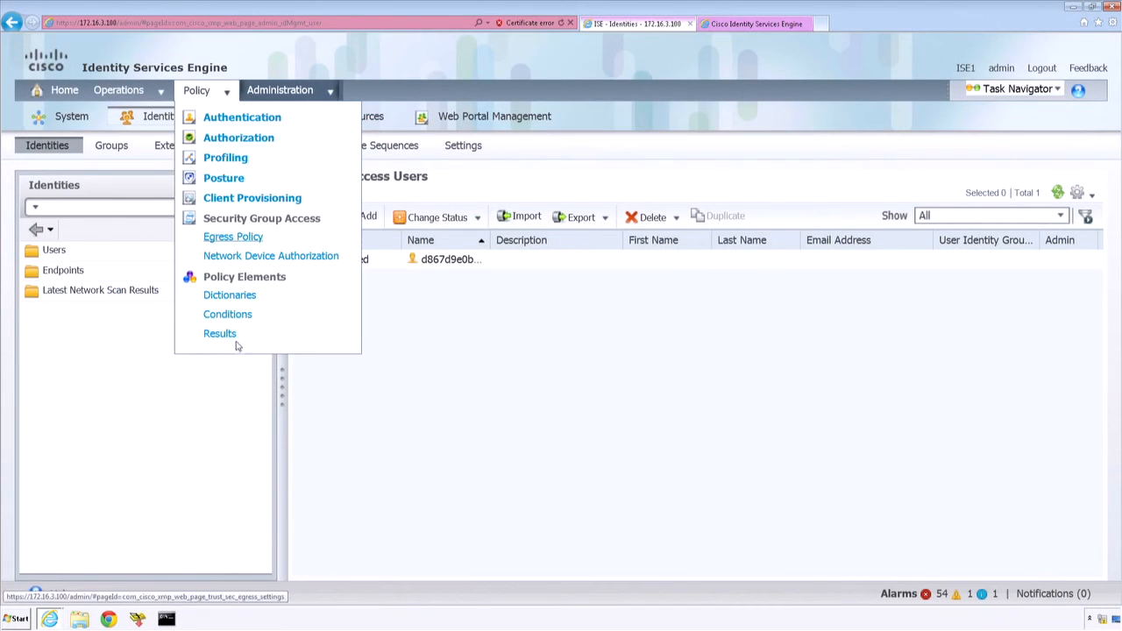
Step: Open the MAB allowed protocols service from the authentication results of the policy elements
{"action": "left_click", "coordinate": [231, 336]}
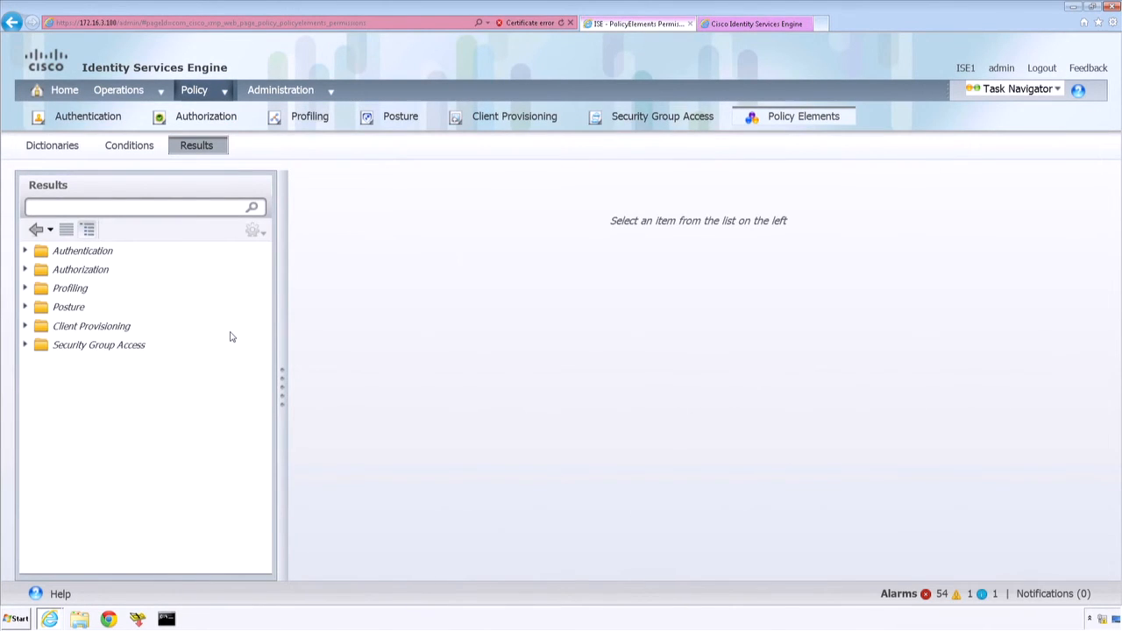
{"action": "left_click", "coordinate": [27, 252]}
{"action": "left_click", "coordinate": [79, 272]}
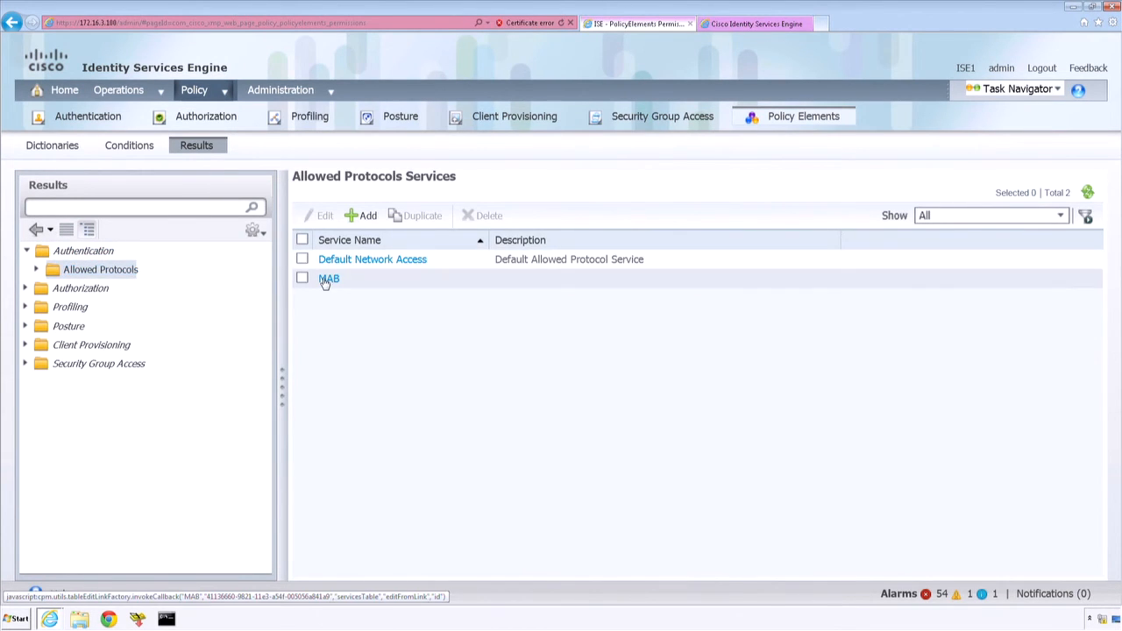
{"action": "left_click", "coordinate": [326, 279]}
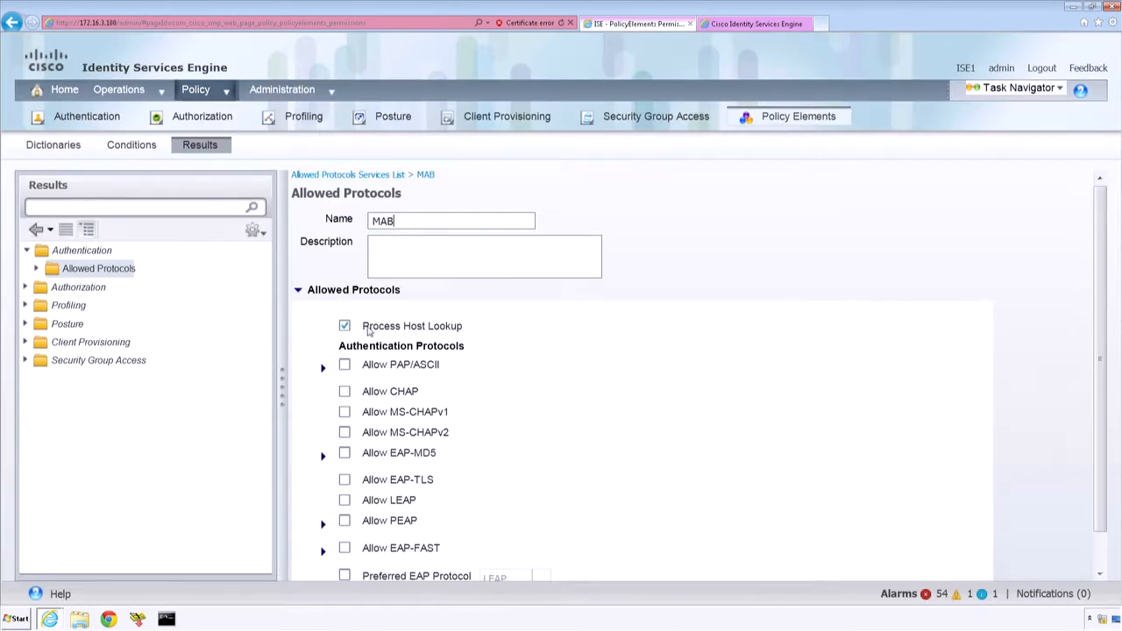
Step: Disable Process Host Lookup, allow PAP/ASCII for the MAB allowed protocols service, and save it
{"action": "left_click", "coordinate": [344, 326]}
{"action": "left_click", "coordinate": [346, 366]}
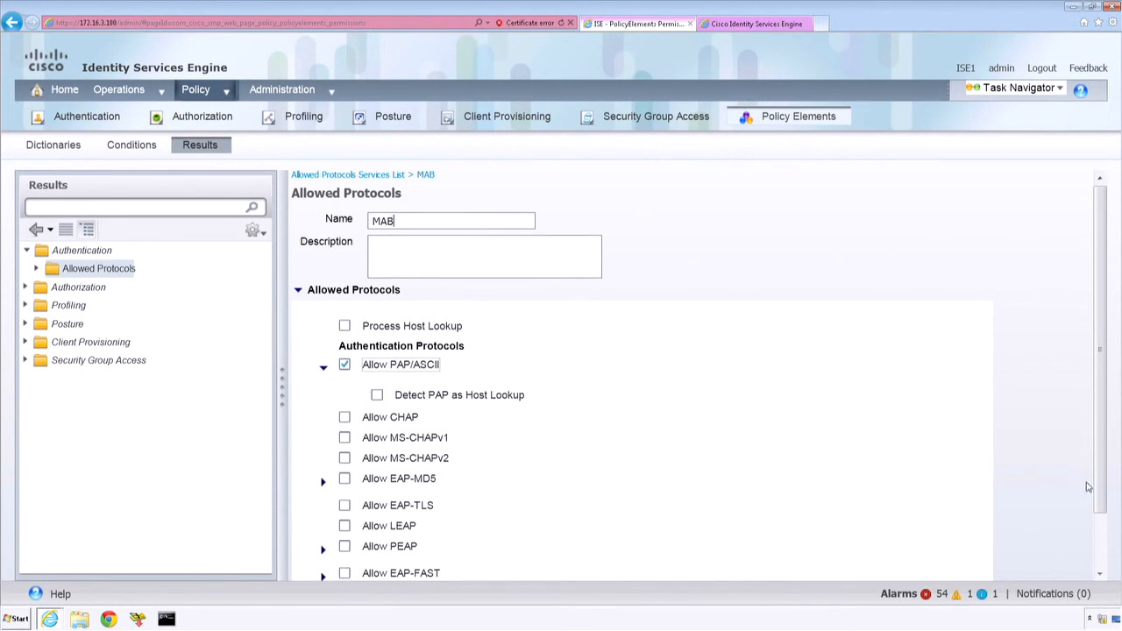
{"action": "left_click", "coordinate": [1102, 539]}
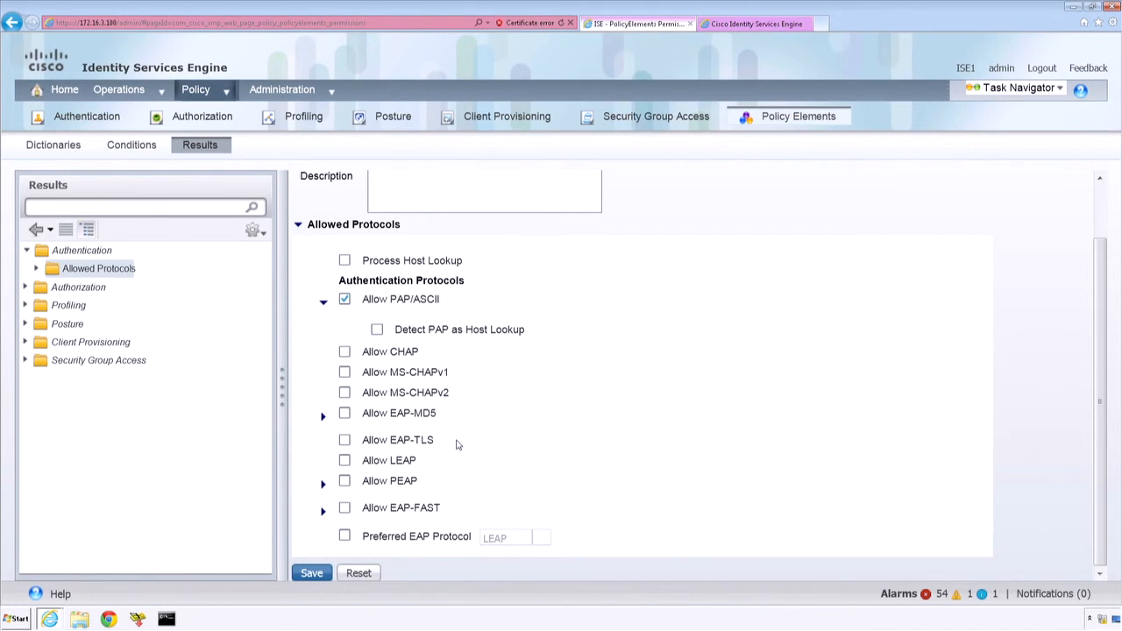
{"action": "left_click", "coordinate": [312, 574]}
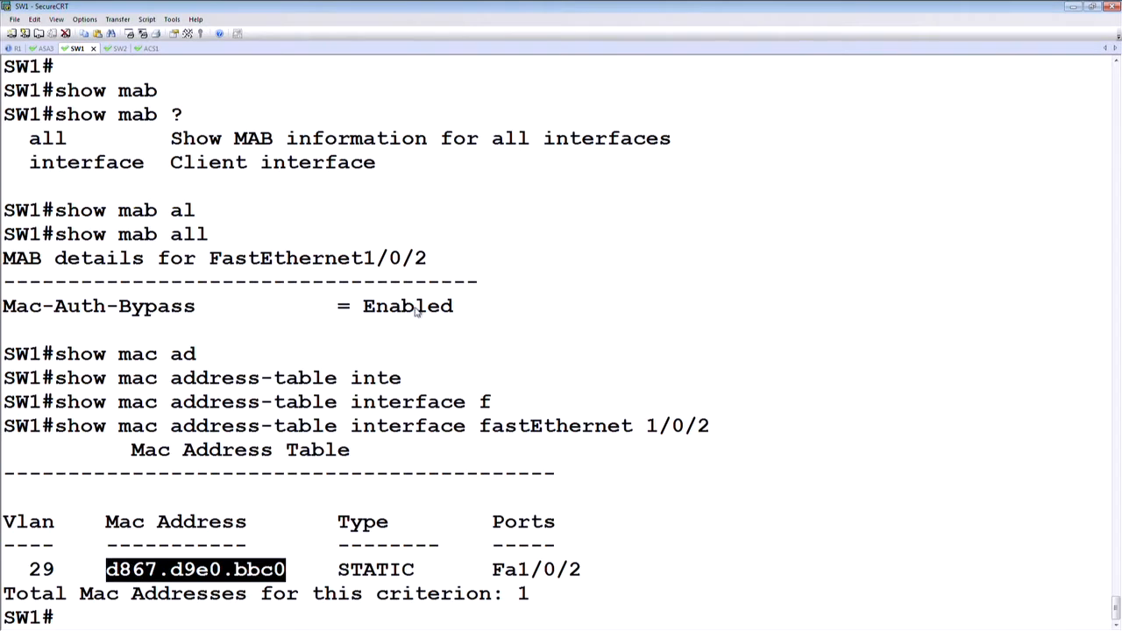
Step: Switch to the SW1 console in SecureCRT and list the switch's authentication sessions with show authentication sessions
{"action": "key", "text": "Return"}
{"action": "key", "text": "Return"}
{"action": "key", "text": "Return"}
{"action": "key", "text": "Return"}
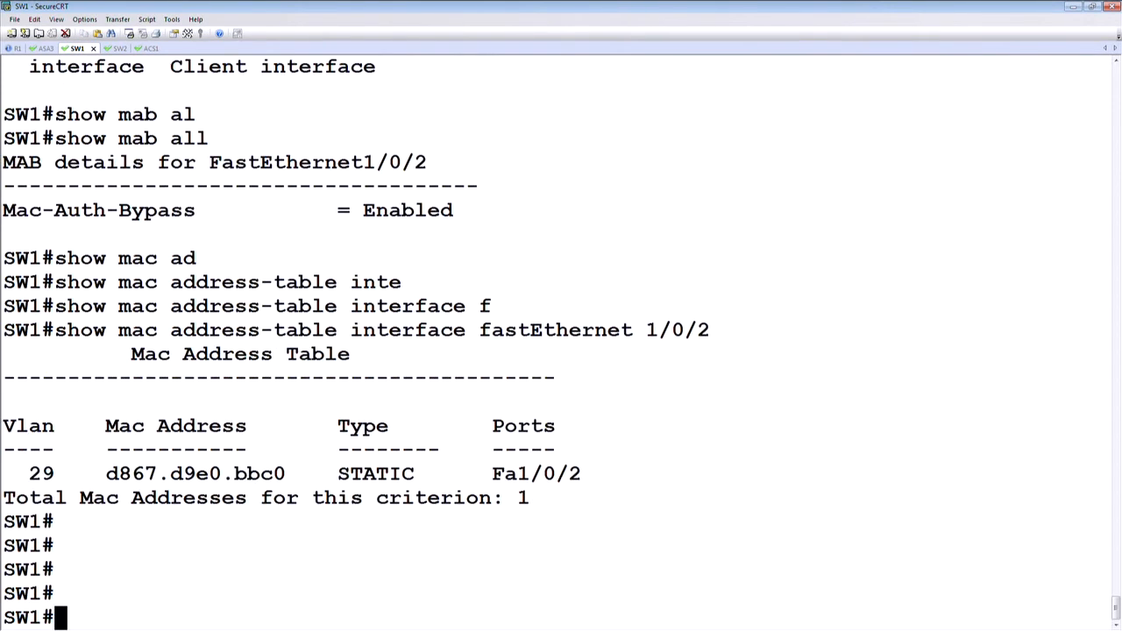
{"action": "type", "text": "show authe"}
{"action": "key", "text": "Tab"}
{"action": "type", "text": "se"}
{"action": "key", "text": "Tab"}
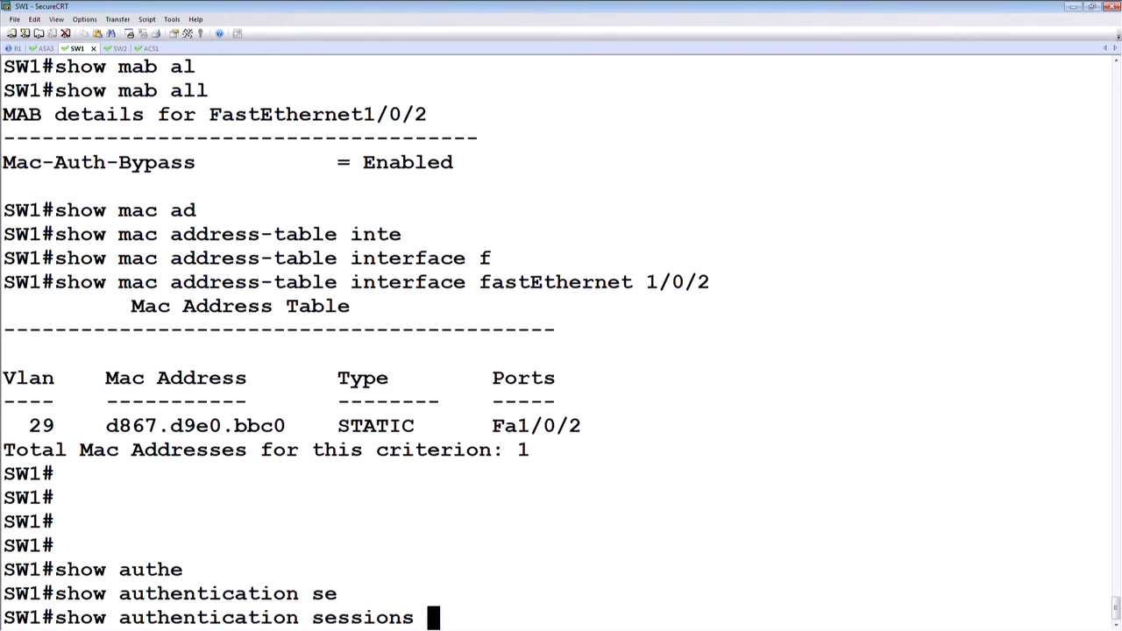
{"action": "key", "text": "Return"}
{"action": "key", "text": "Return"}
{"action": "key", "text": "Return"}
Step: Try to clear the Fa1/0/2 authentication session with the session-id option and its copied session ID
{"action": "type", "text": "cle"}
{"action": "key", "text": "Tab"}
{"action": "type", "text": "auth"}
{"action": "key", "text": "Tab"}
{"action": "type", "text": "se"}
{"action": "key", "text": "Tab"}
{"action": "type", "text": "se"}
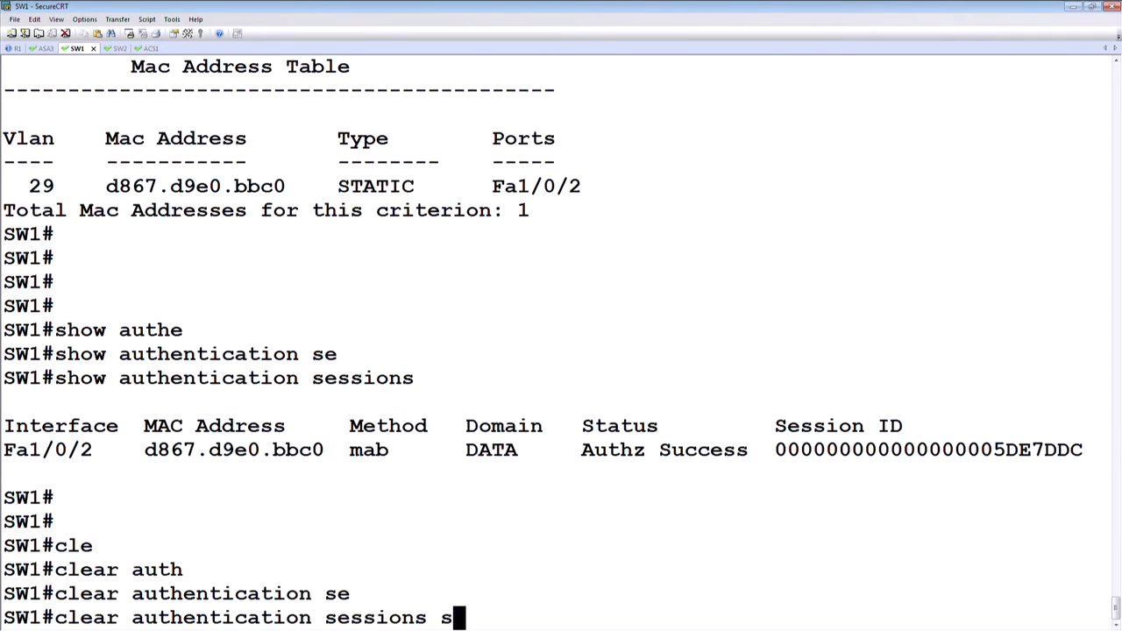
{"action": "key", "text": "Tab"}
{"action": "left_click_drag", "start_coordinate": [777, 427], "coordinate": [1082, 427]}
{"action": "key", "text": "ctrl+c"}
{"action": "key", "text": "ctrl+v"}
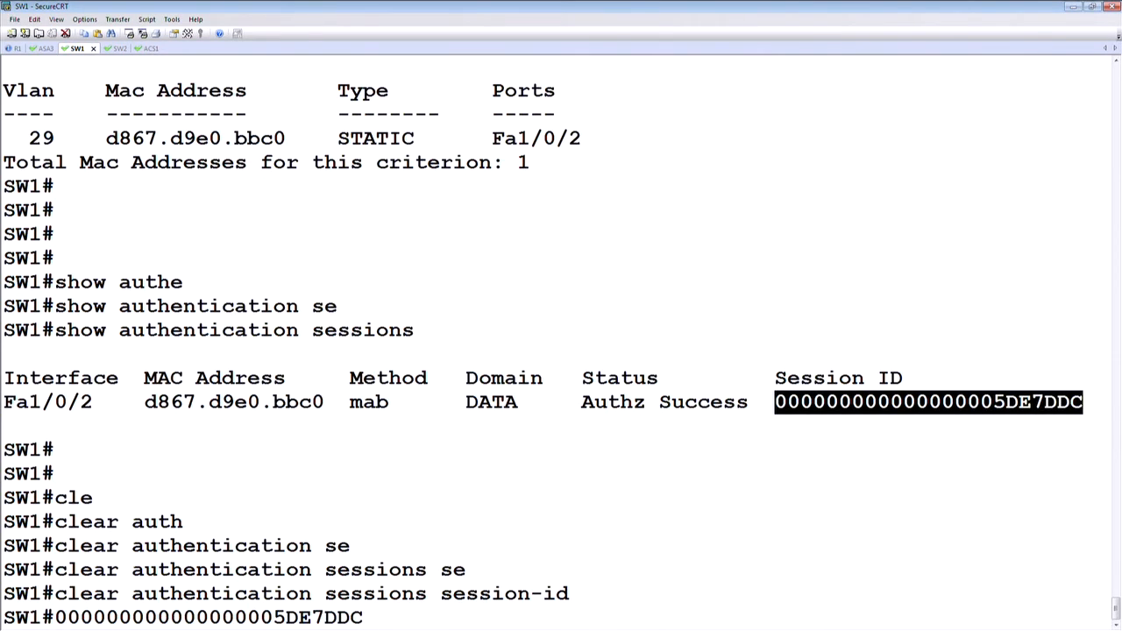
{"action": "key", "text": "BackSpace"}
{"action": "key", "text": "BackSpace"}
{"action": "key", "text": "BackSpace"}
{"action": "key", "text": "BackSpace"}
{"action": "key", "text": "BackSpace"}
{"action": "key", "text": "BackSpace"}
{"action": "key", "text": "BackSpace"}
{"action": "key", "text": "BackSpace"}
{"action": "key", "text": "BackSpace"}
{"action": "key", "text": "BackSpace"}
{"action": "key", "text": "BackSpace"}
{"action": "key", "text": "BackSpace"}
{"action": "key", "text": "BackSpace"}
{"action": "key", "text": "BackSpace"}
{"action": "key", "text": "BackSpace"}
{"action": "key", "text": "BackSpace"}
{"action": "key", "text": "BackSpace"}
{"action": "key", "text": "BackSpace"}
{"action": "key", "text": "BackSpace"}
{"action": "key", "text": "BackSpace"}
{"action": "key", "text": "BackSpace"}
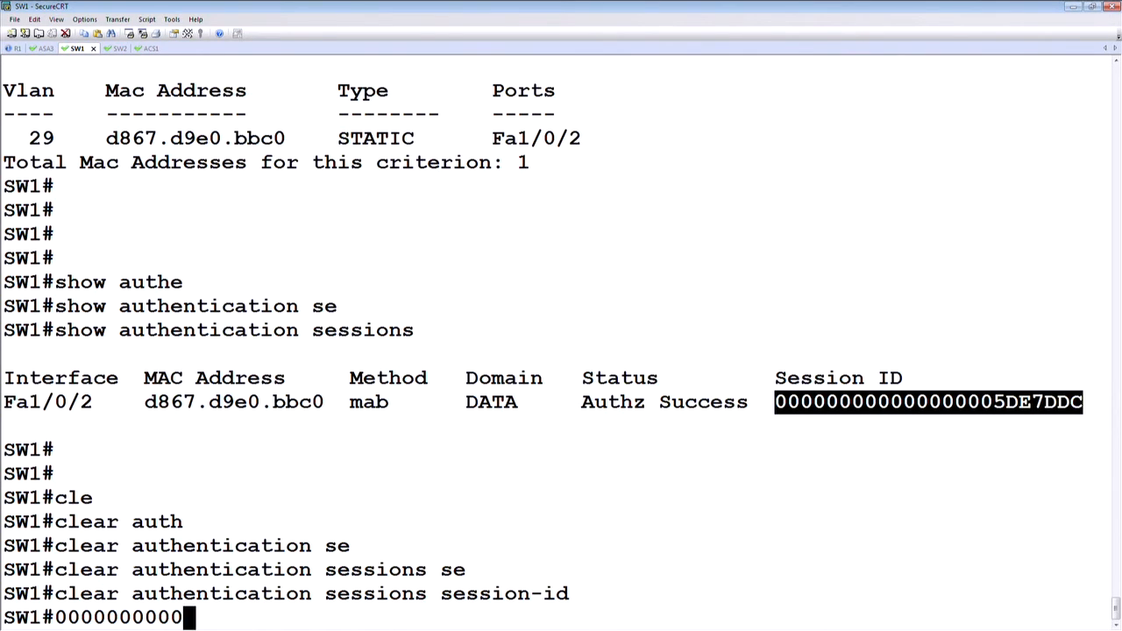
Step: Clear the Fa1/0/2 authentication session on SW1 with clear authentication sessions session-id and the listed session ID
{"action": "type", "text": "cla"}
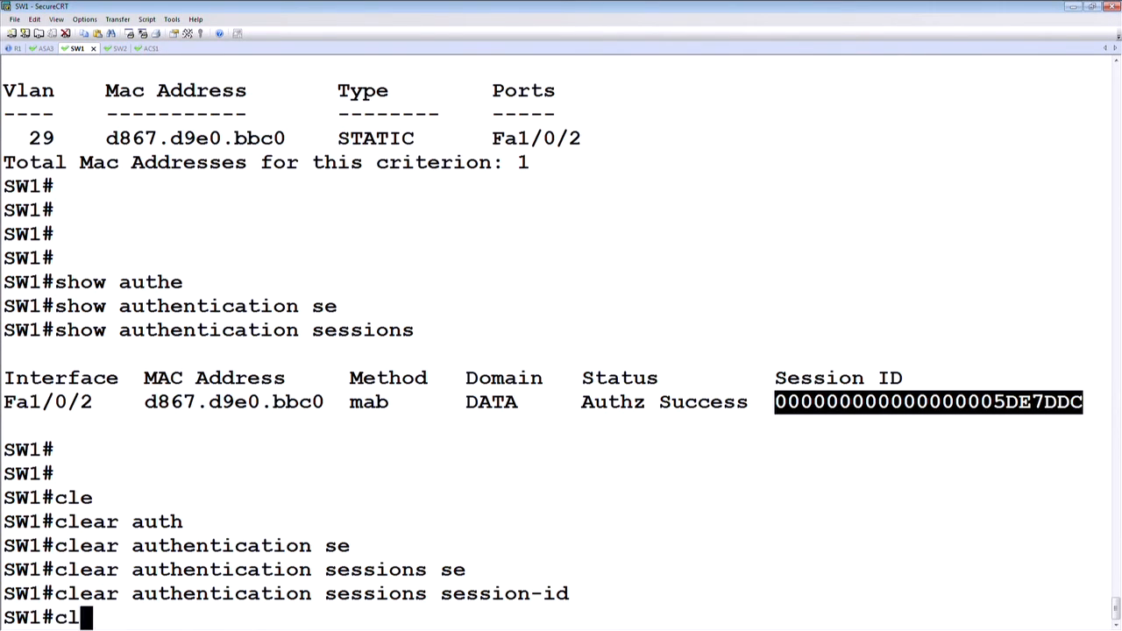
{"action": "key", "text": "Tab"}
{"action": "key", "text": "BackSpace"}
{"action": "type", "text": "e"}
{"action": "key", "text": "Tab"}
{"action": "type", "text": "auth"}
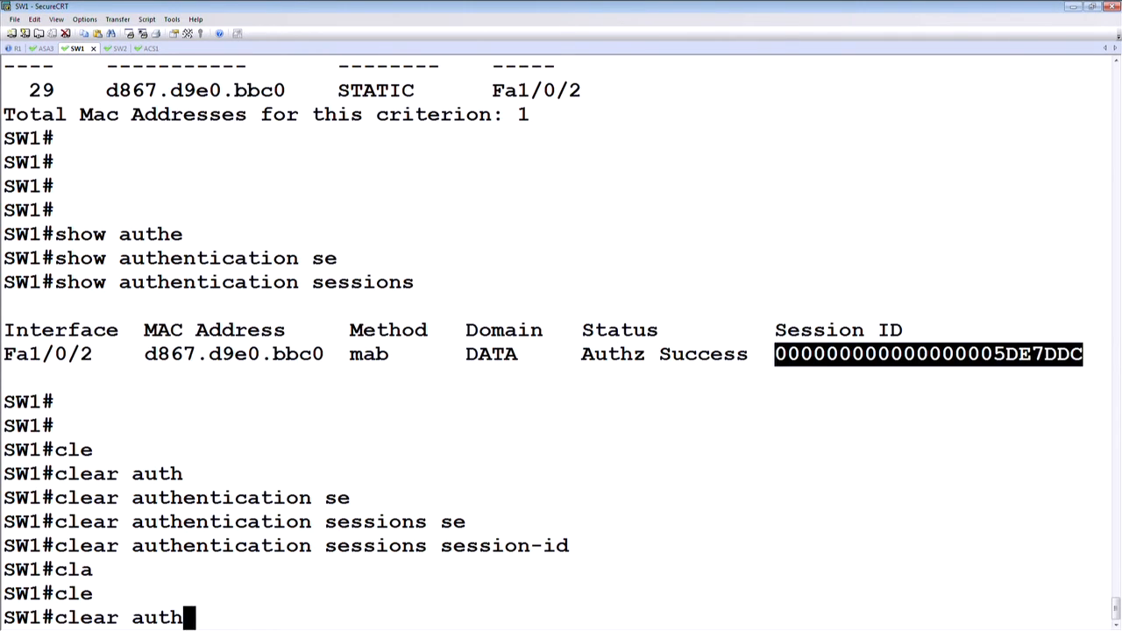
{"action": "type", "text": "e"}
{"action": "key", "text": "Tab"}
{"action": "type", "text": "se"}
{"action": "key", "text": "Tab"}
{"action": "type", "text": "se"}
{"action": "key", "text": "Tab"}
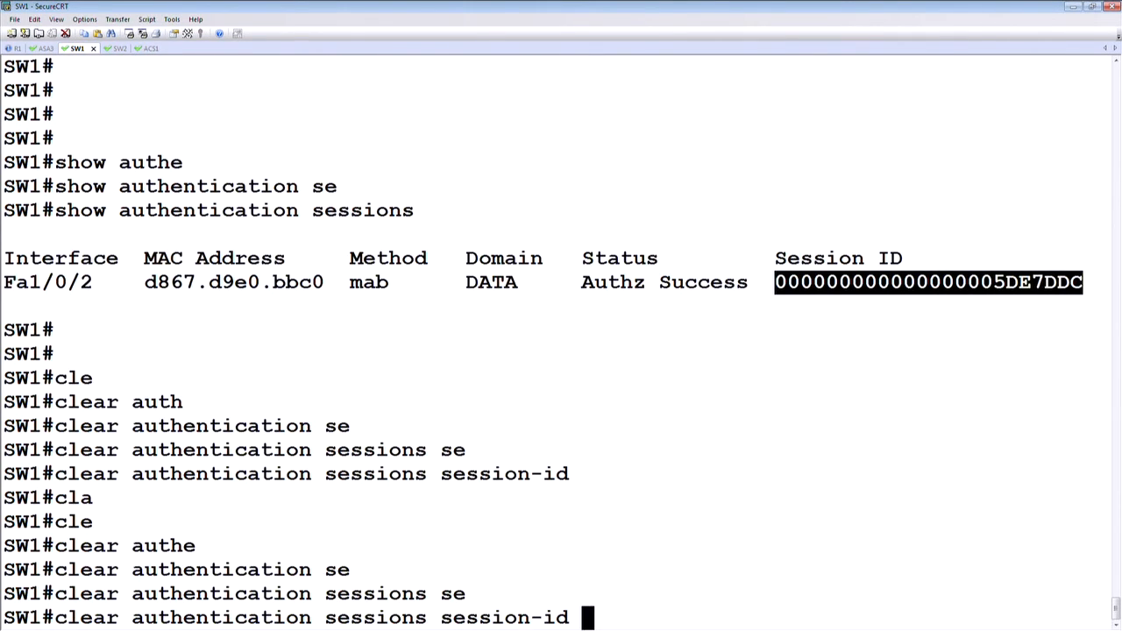
{"action": "right_click", "coordinate": [803, 325]}
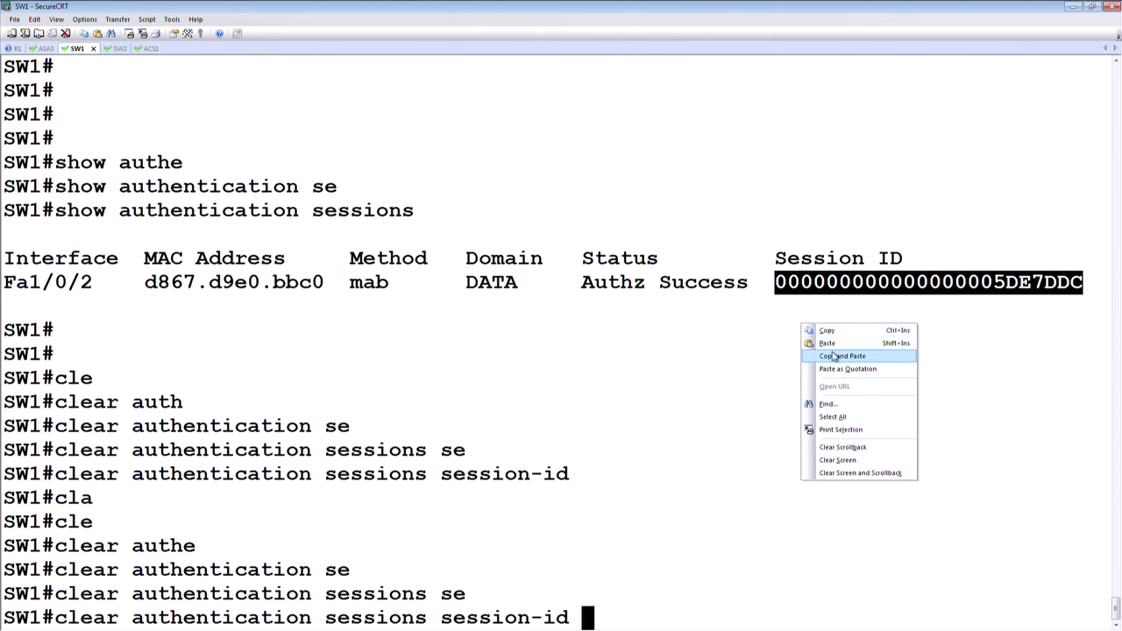
{"action": "left_click", "coordinate": [834, 356]}
{"action": "key", "text": "Return"}
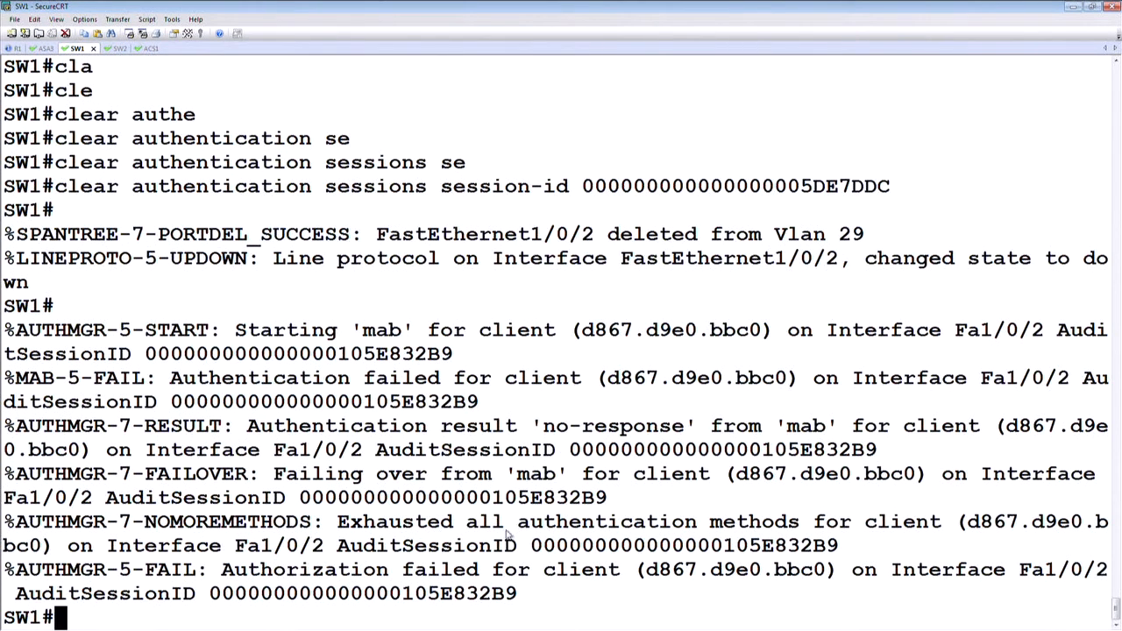
Step: Highlight the latest AUTHMGR authorization message on SW1, and switch to Identity Services Engine to examine the Live Authentications
{"action": "left_click_drag", "start_coordinate": [526, 594], "coordinate": [15, 585]}
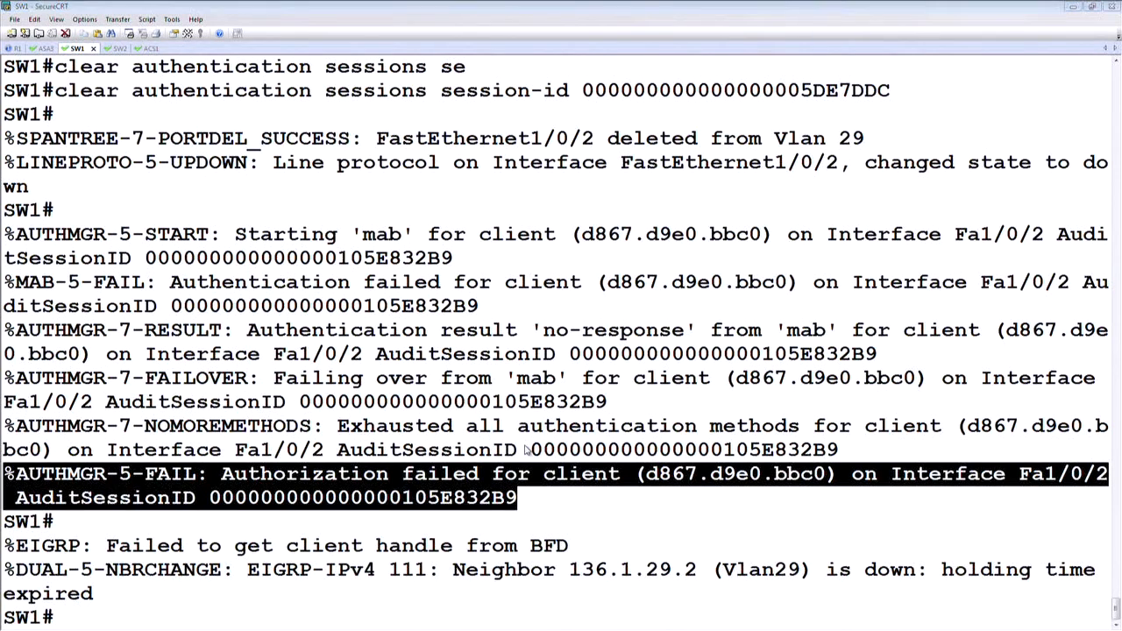
{"action": "key", "text": "alt+Tab"}
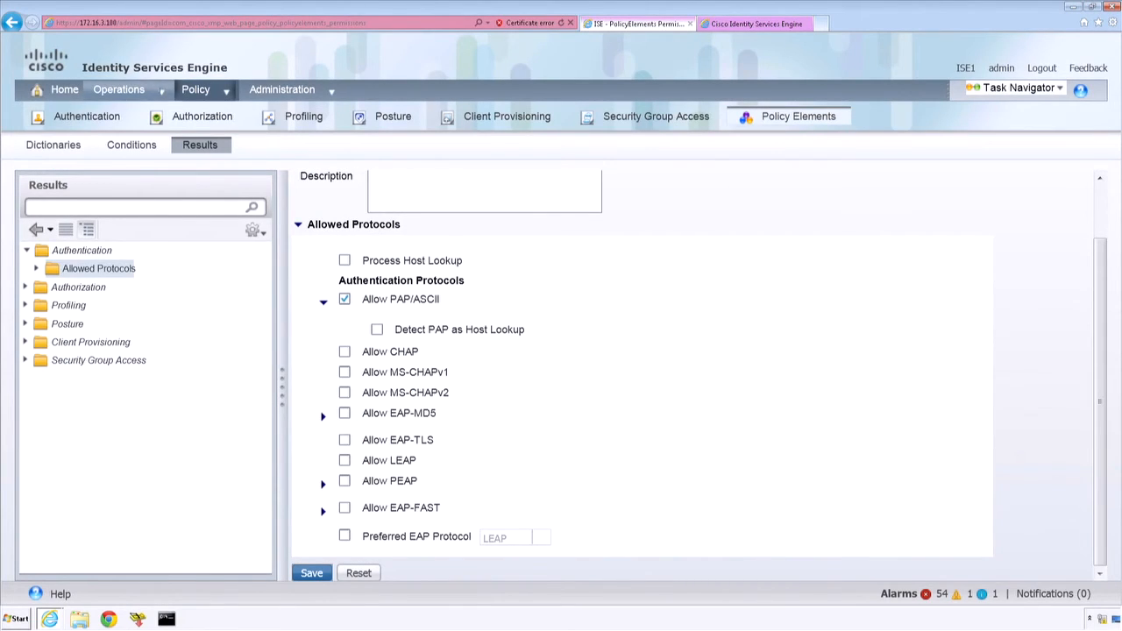
{"action": "mouse_move", "coordinate": [119, 89]}
{"action": "left_click", "coordinate": [157, 119]}
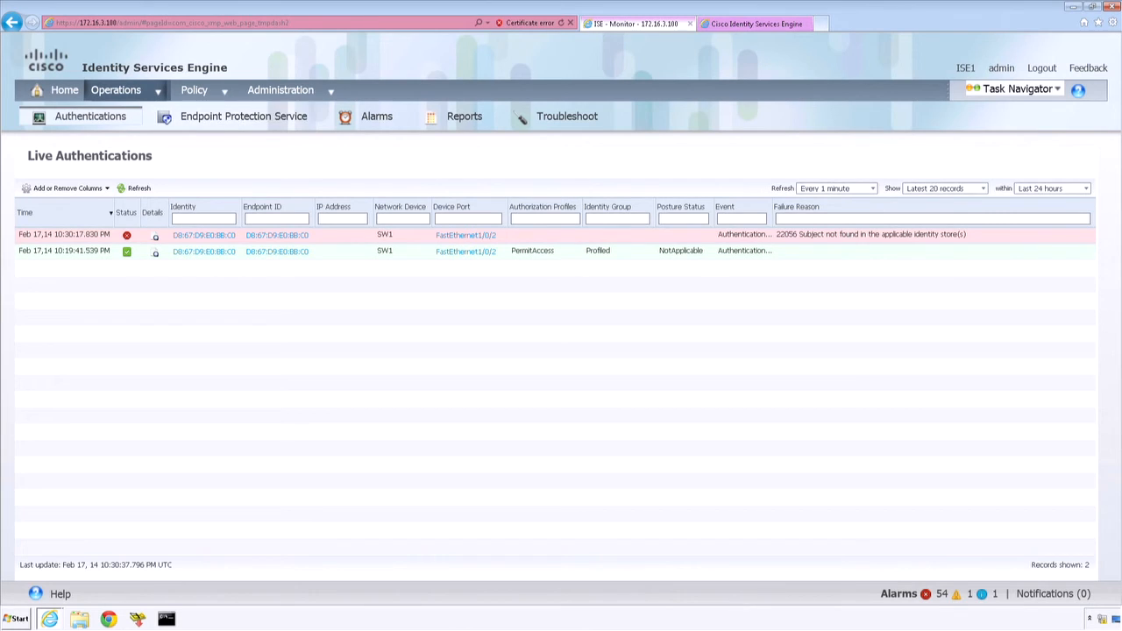
Step: In the authentication policy, set the identity source of the MAB rule's default entry to Internal Users and save the policy
{"action": "mouse_move", "coordinate": [220, 96]}
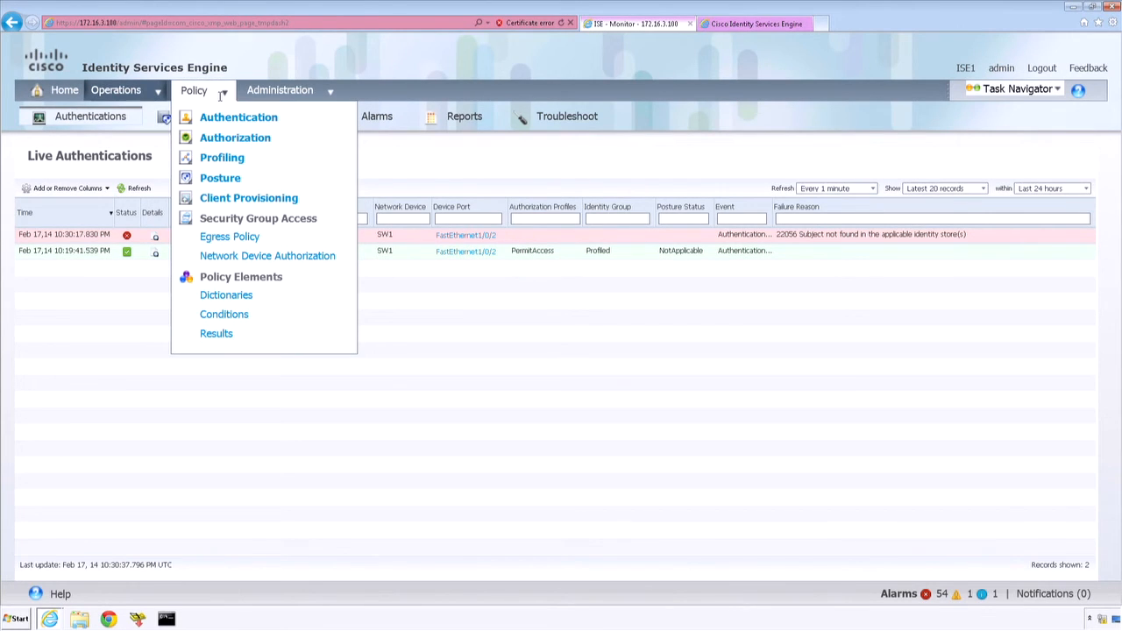
{"action": "left_click", "coordinate": [253, 125]}
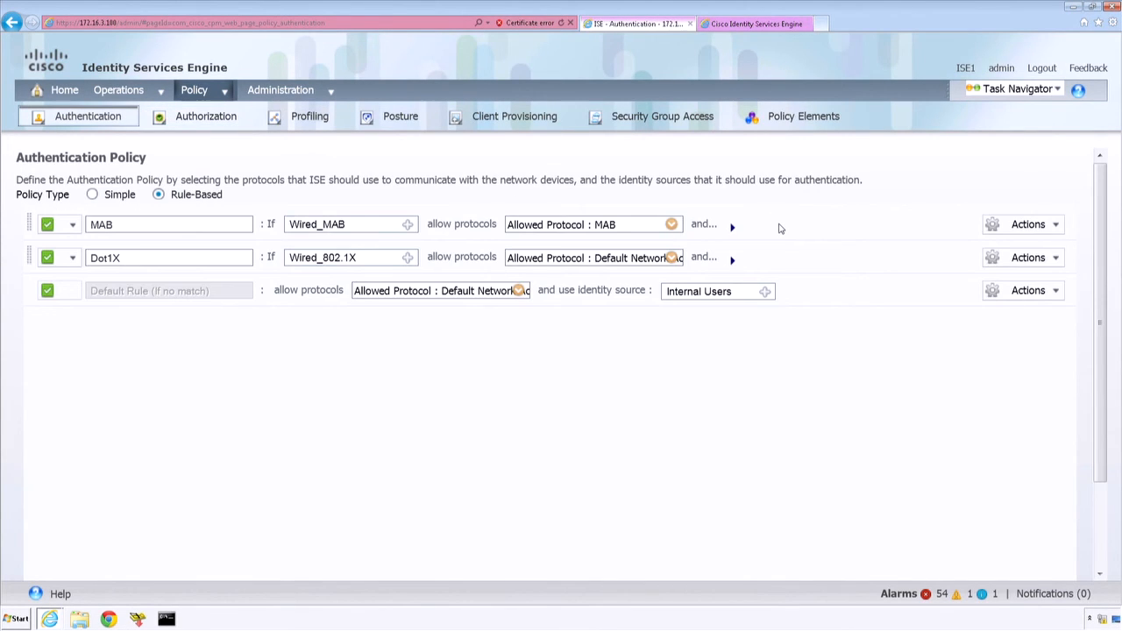
{"action": "left_click", "coordinate": [733, 228]}
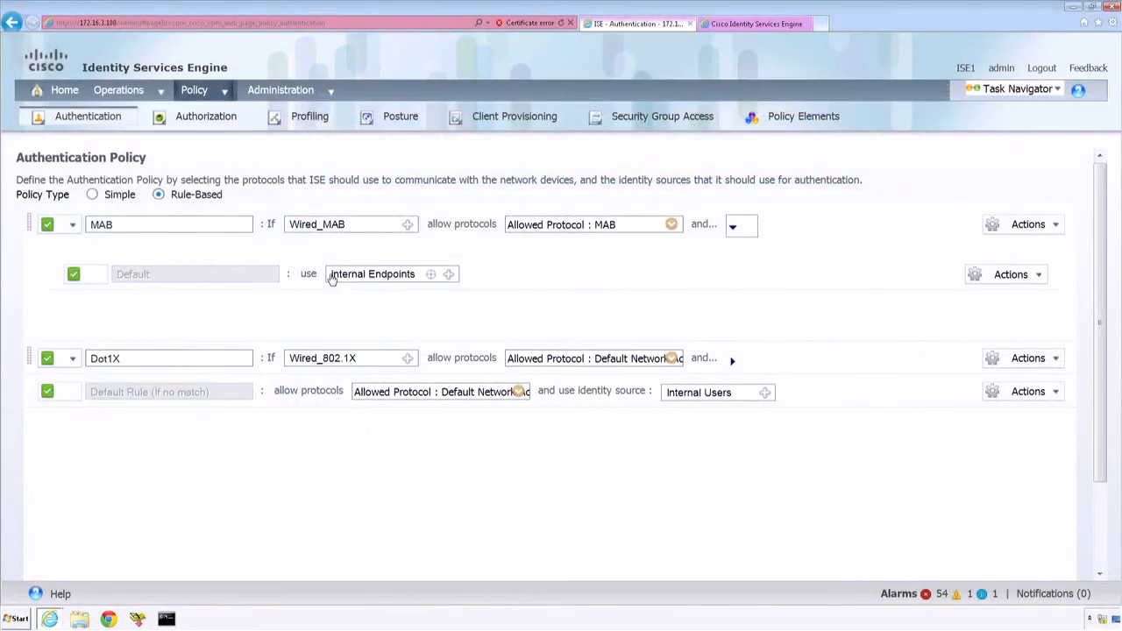
{"action": "left_click", "coordinate": [448, 275]}
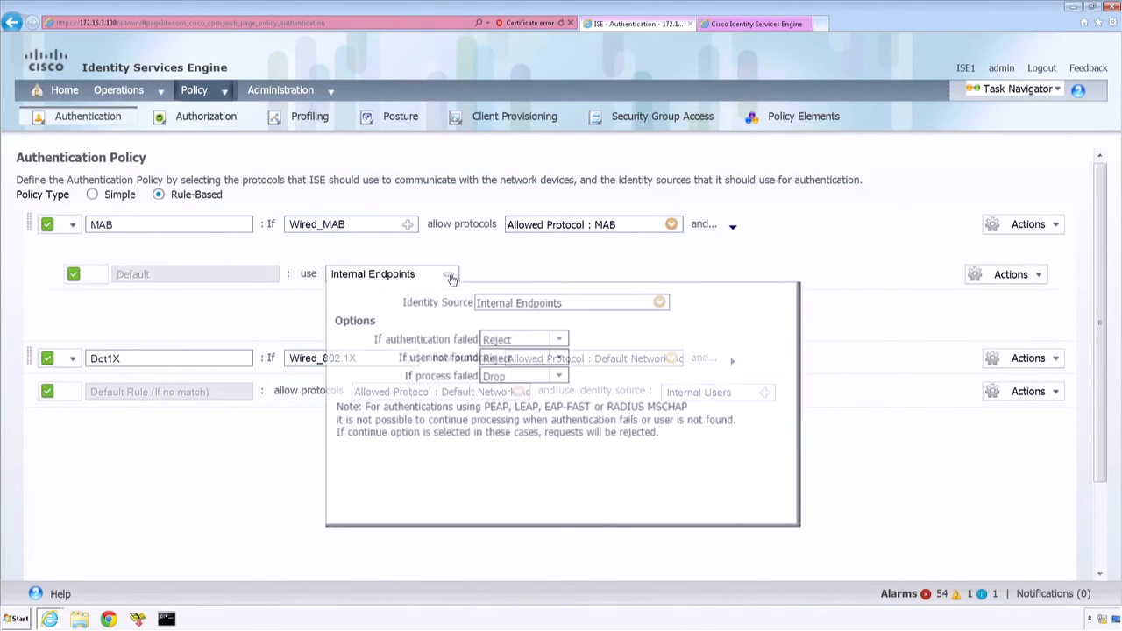
{"action": "left_click", "coordinate": [660, 302]}
{"action": "left_click", "coordinate": [738, 413]}
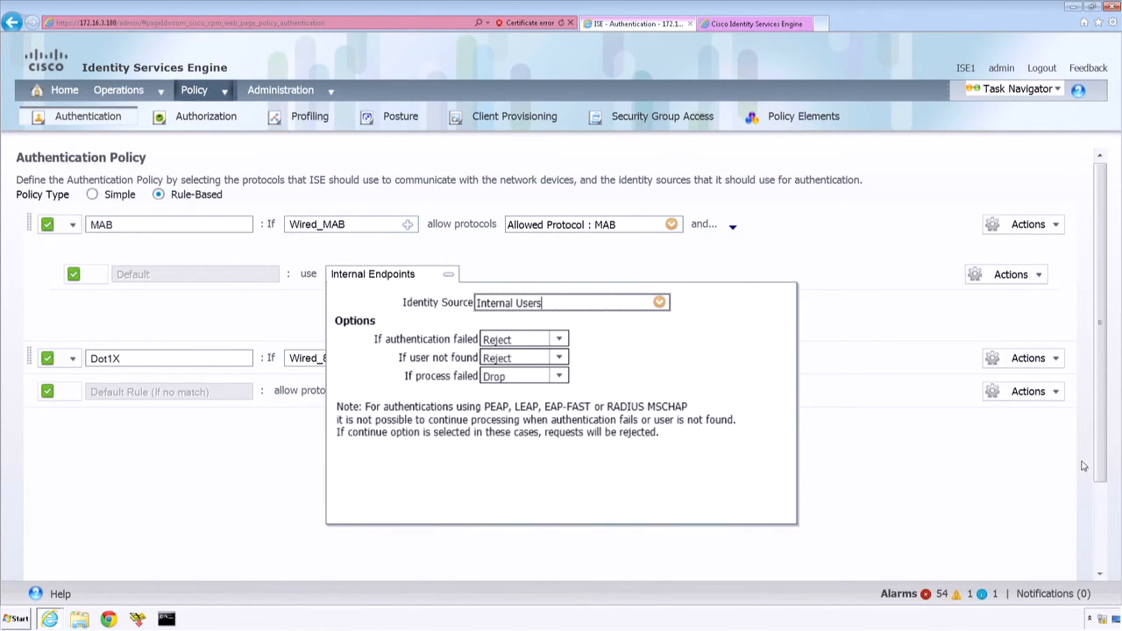
{"action": "left_click", "coordinate": [1105, 519]}
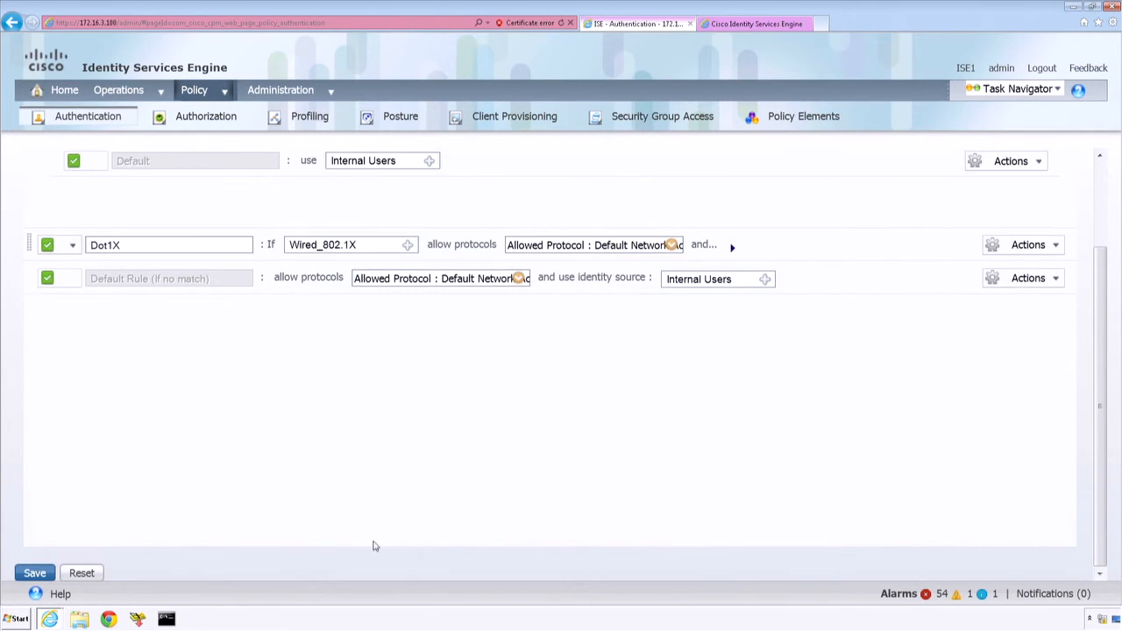
{"action": "left_click", "coordinate": [35, 573]}
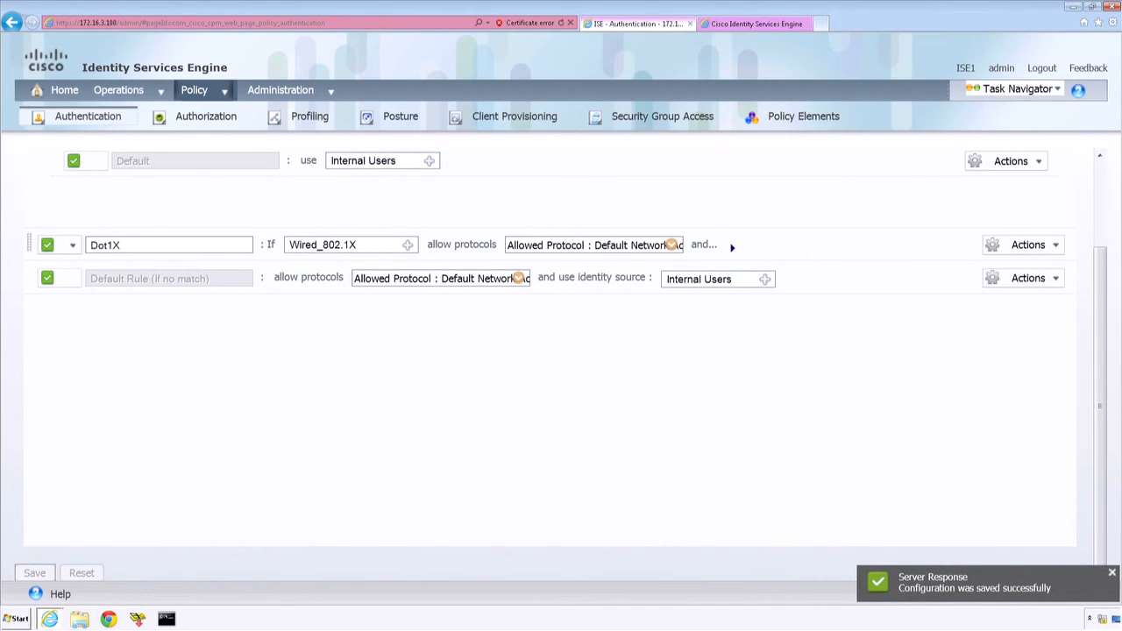
Step: Switch back to the SW1 console and list the current authentication sessions
{"action": "key", "text": "alt+Tab"}
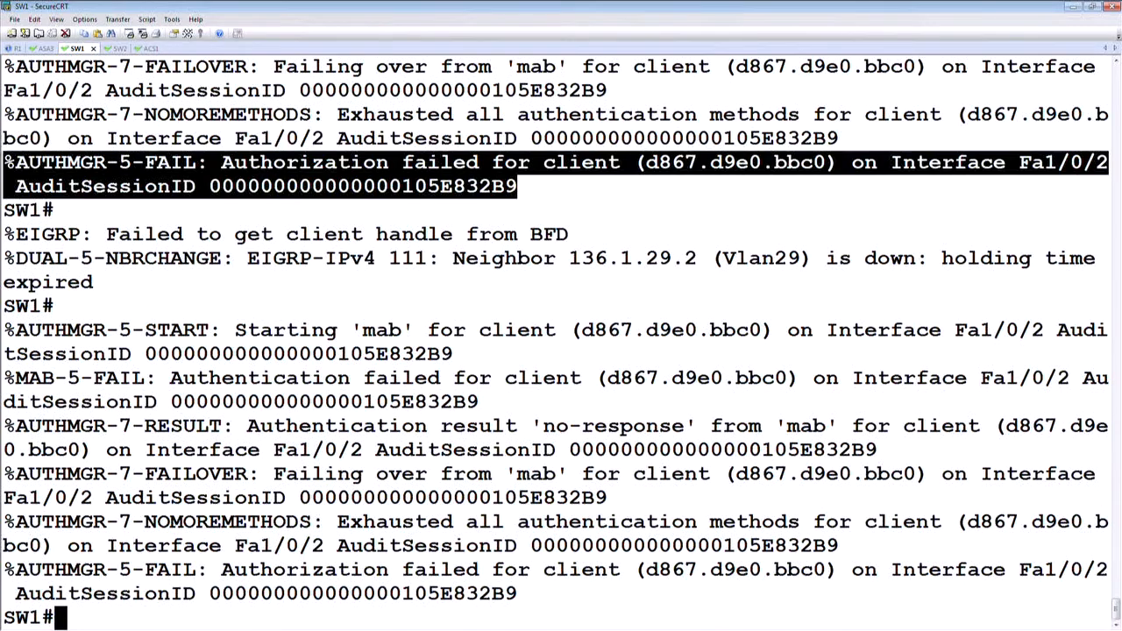
{"action": "left_click", "coordinate": [269, 306]}
{"action": "key", "text": "Return"}
{"action": "key", "text": "Return"}
{"action": "key", "text": "Return"}
{"action": "key", "text": "Return"}
{"action": "type", "text": "sh"}
{"action": "key", "text": "BackSpace"}
{"action": "key", "text": "BackSpace"}
{"action": "type", "text": "show authe"}
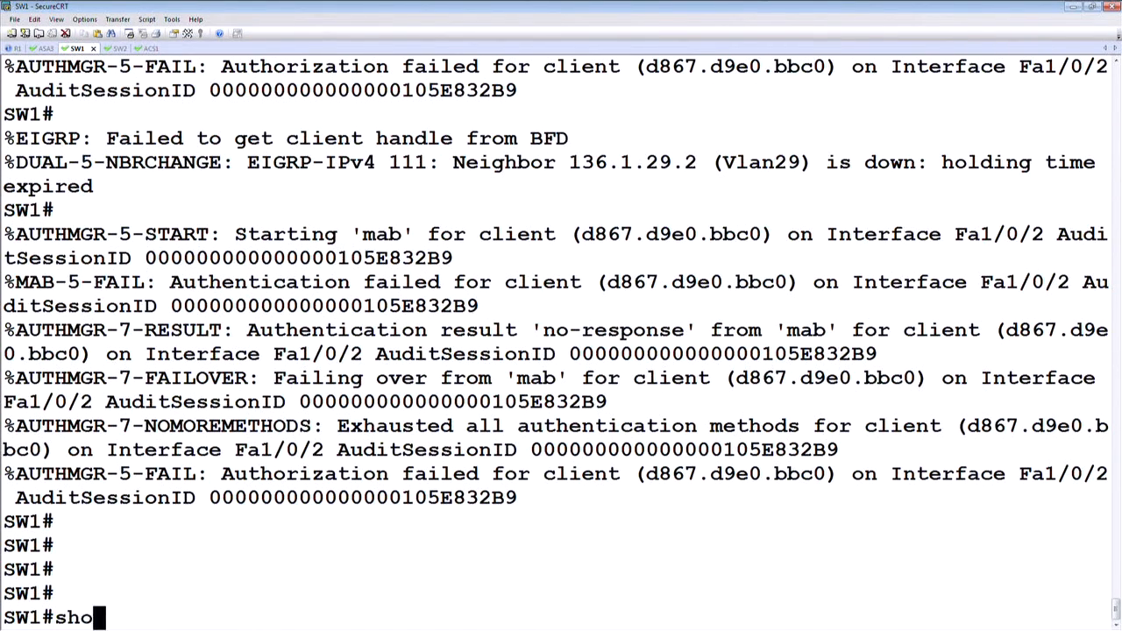
{"action": "key", "text": "Tab"}
{"action": "type", "text": "se"}
Step: Clear the current Fa1/0/2 authentication session by its session ID to restart MAB for the client
{"action": "key", "text": "Tab"}
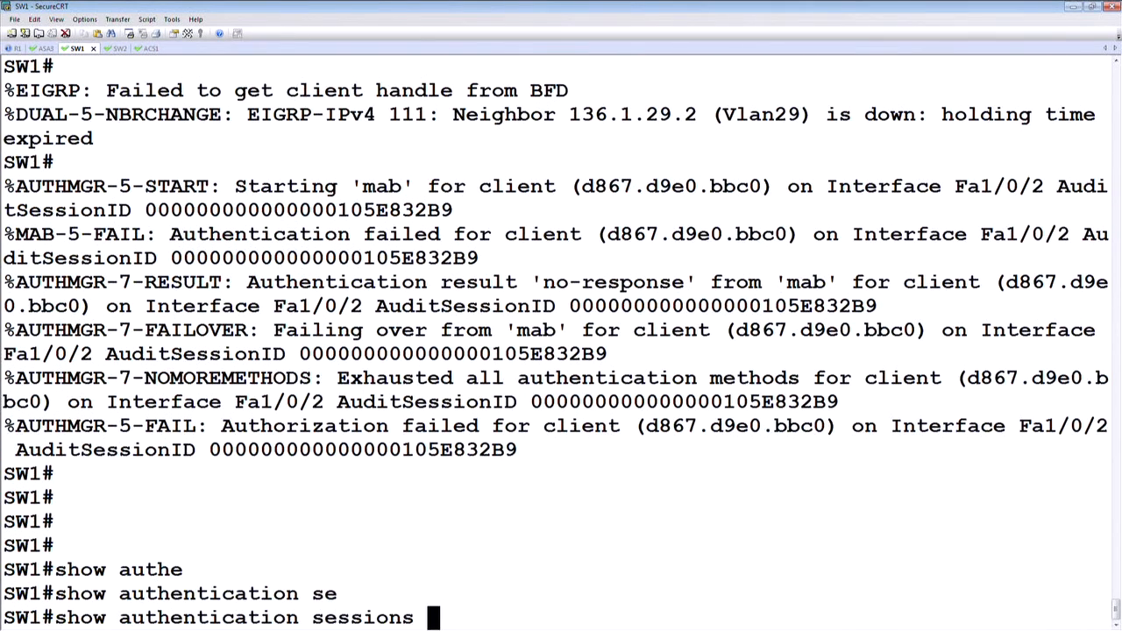
{"action": "key", "text": "Return"}
{"action": "type", "text": "cle"}
{"action": "key", "text": "Tab"}
{"action": "type", "text": "au"}
{"action": "key", "text": "Tab"}
{"action": "type", "text": "s"}
{"action": "key", "text": "Tab"}
{"action": "type", "text": "s"}
{"action": "key", "text": "Tab"}
{"action": "left_click_drag", "start_coordinate": [776, 475], "coordinate": [1085, 479]}
{"action": "key", "text": "super+c"}
{"action": "right_click", "coordinate": [840, 538]}
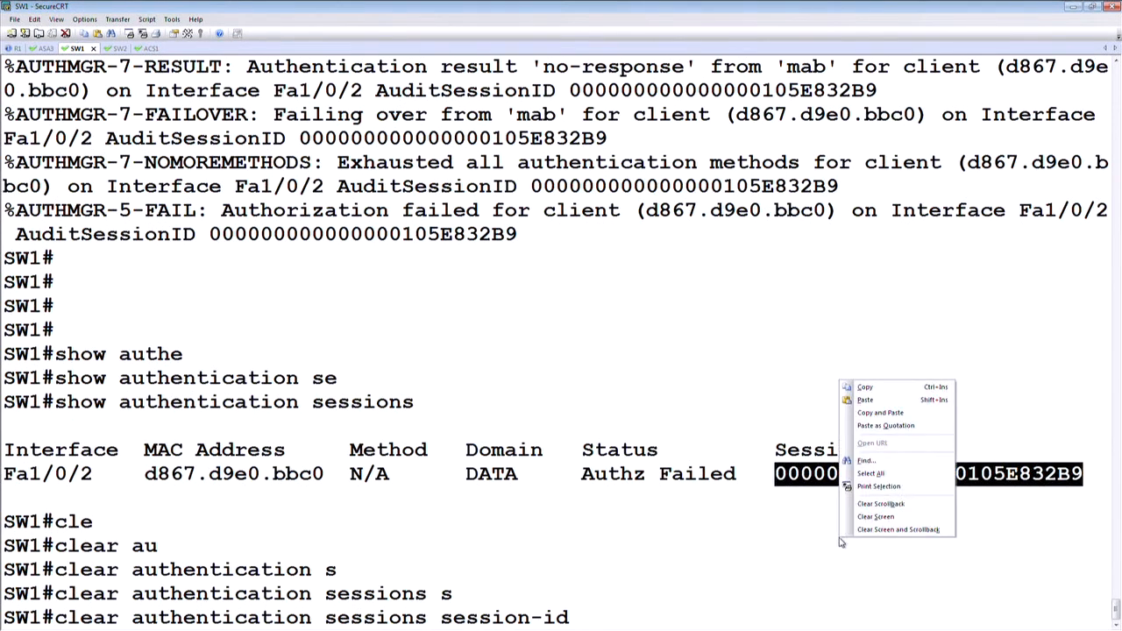
{"action": "left_click", "coordinate": [899, 413]}
{"action": "key", "text": "Return"}
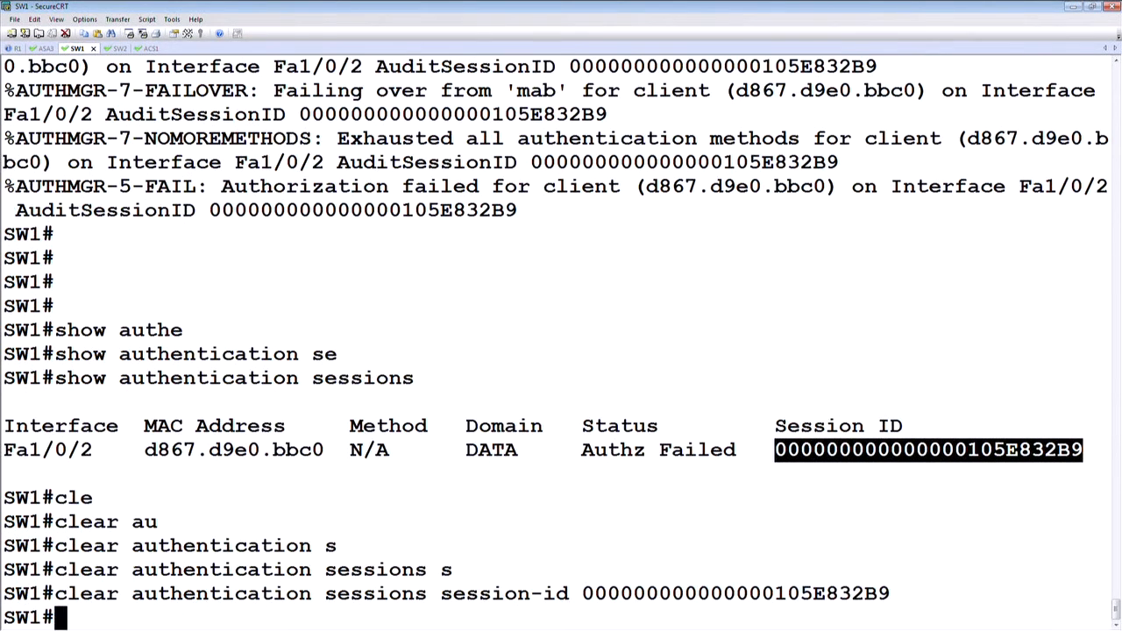
{"action": "key", "text": "Return"}
{"action": "key", "text": "Return"}
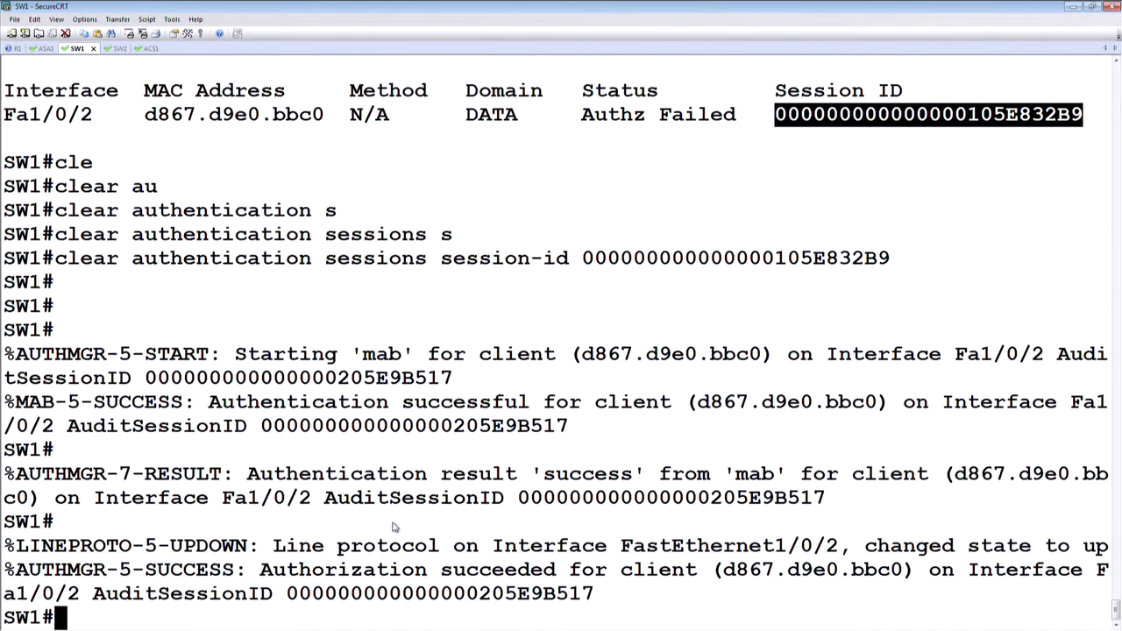
Step: Highlight the AUTHMGR authentication result message and list the authentication sessions on SW1 to check the client's method and status
{"action": "left_click", "coordinate": [5, 474]}
{"action": "left_click_drag", "start_coordinate": [6, 427], "coordinate": [842, 429]}
{"action": "key", "text": "Return"}
{"action": "key", "text": "Return"}
{"action": "type", "text": "show authe"}
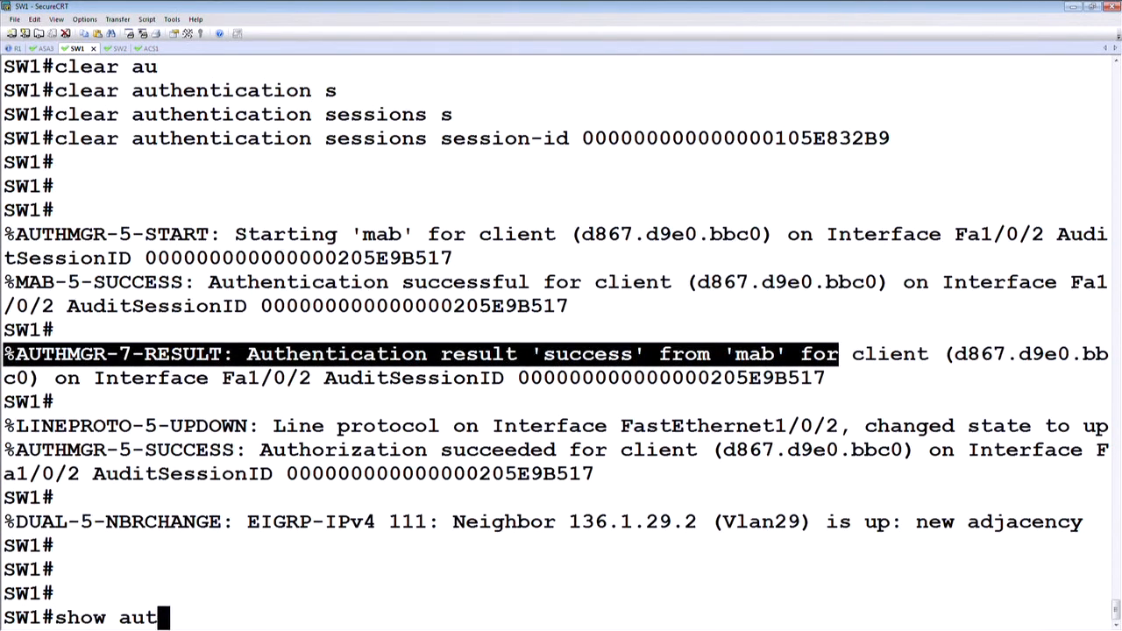
{"action": "key", "text": "Tab"}
{"action": "type", "text": "s"}
{"action": "key", "text": "Tab"}
{"action": "key", "text": "Return"}
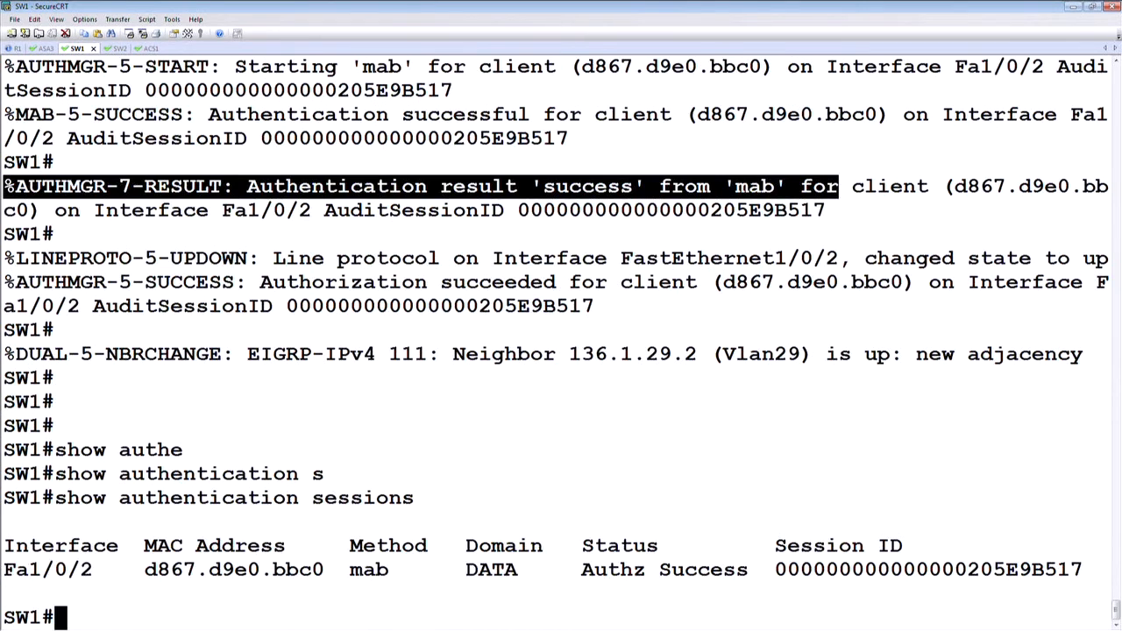
Step: Highlight the client's mab method and show the detailed authentication session for interface f1/0/2 on SW1
{"action": "left_click_drag", "start_coordinate": [394, 574], "coordinate": [360, 571]}
{"action": "type", "text": "show authe"}
{"action": "key", "text": "Tab"}
{"action": "type", "text": "se"}
{"action": "key", "text": "Tab"}
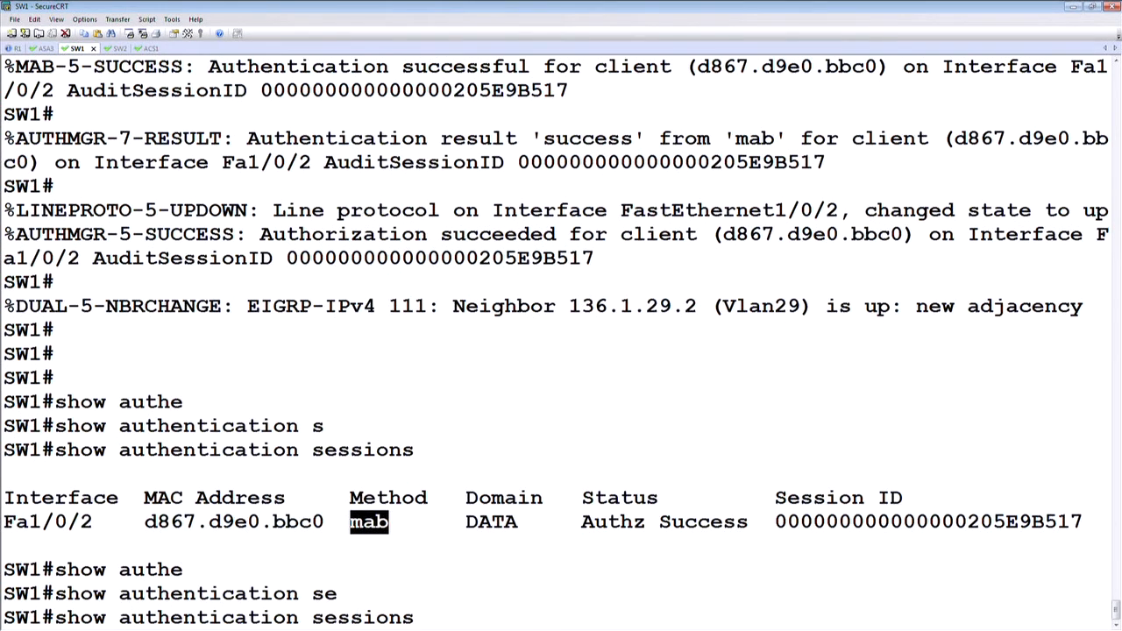
{"action": "type", "text": "inte"}
{"action": "key", "text": "Tab"}
{"action": "type", "text": "f"}
{"action": "key", "text": "Tab"}
{"action": "type", "text": "1"}
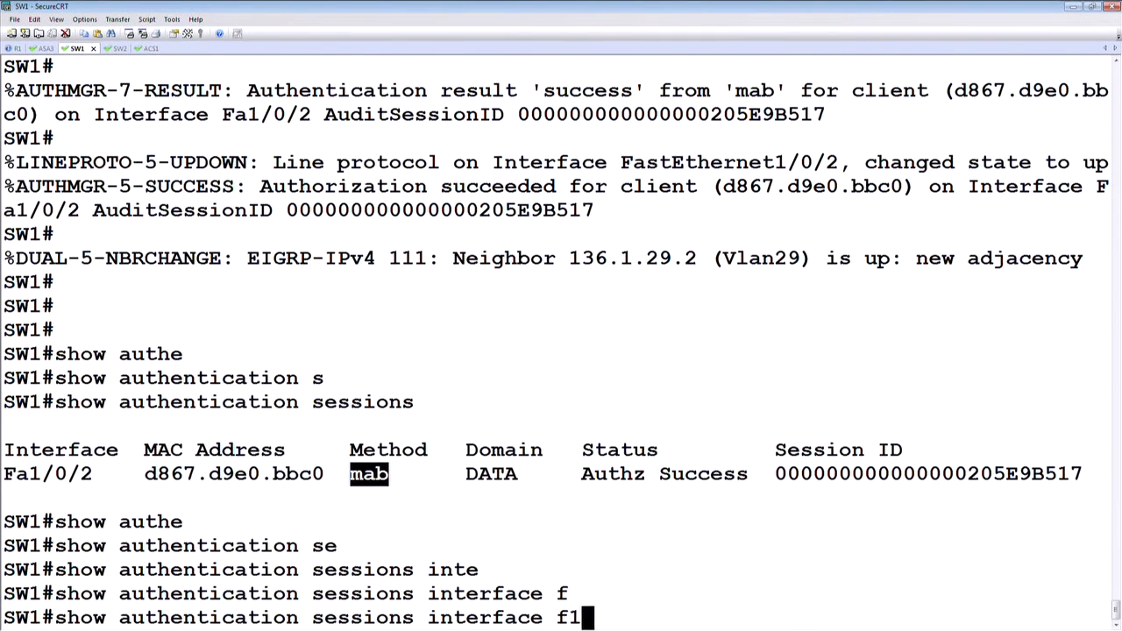
{"action": "type", "text": "/0/2"}
{"action": "key", "text": "Return"}
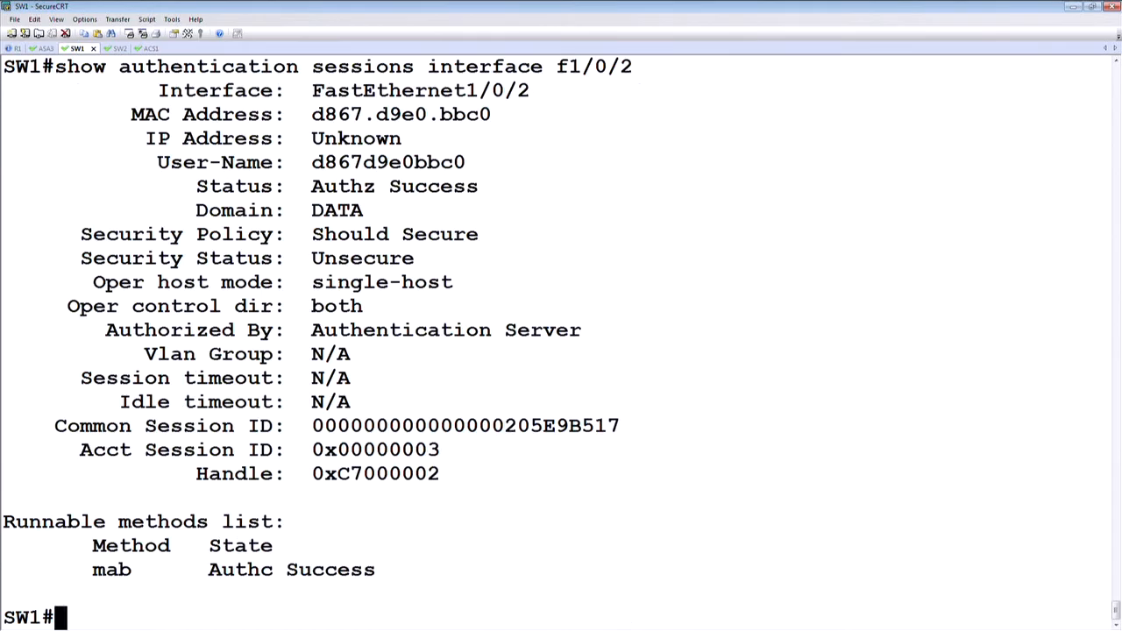
Step: Examine the Fa1/0/2 session details, highlighting the whole output, then its Status, Authorized By and MAC Address lines
{"action": "left_click_drag", "start_coordinate": [383, 571], "coordinate": [3, 90]}
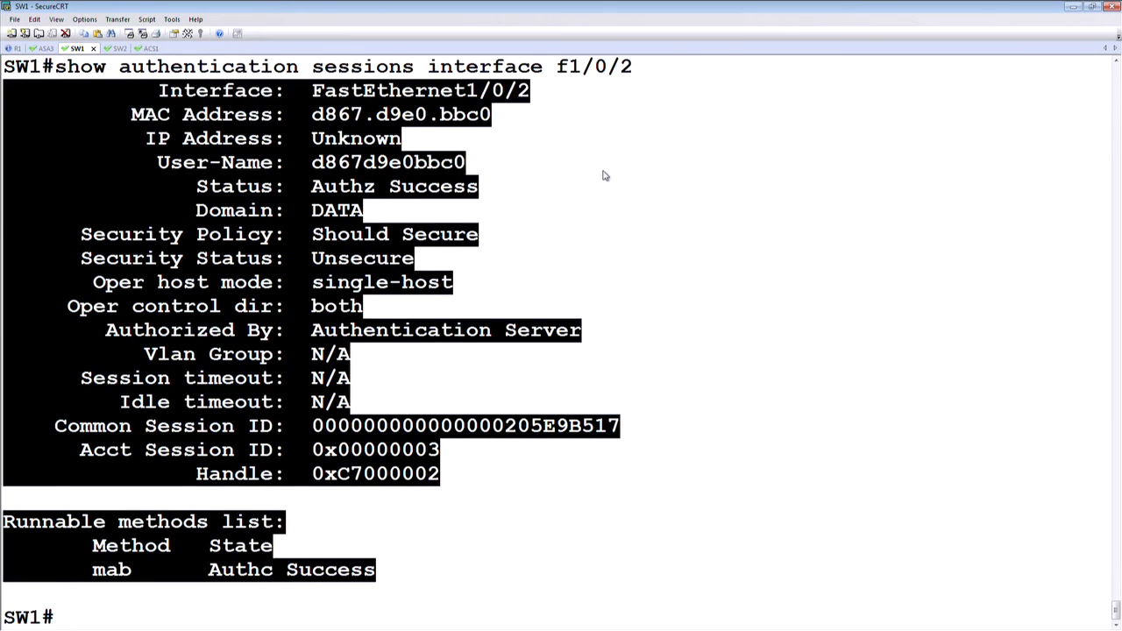
{"action": "left_click", "coordinate": [506, 188]}
{"action": "left_click_drag", "start_coordinate": [494, 188], "coordinate": [209, 187]}
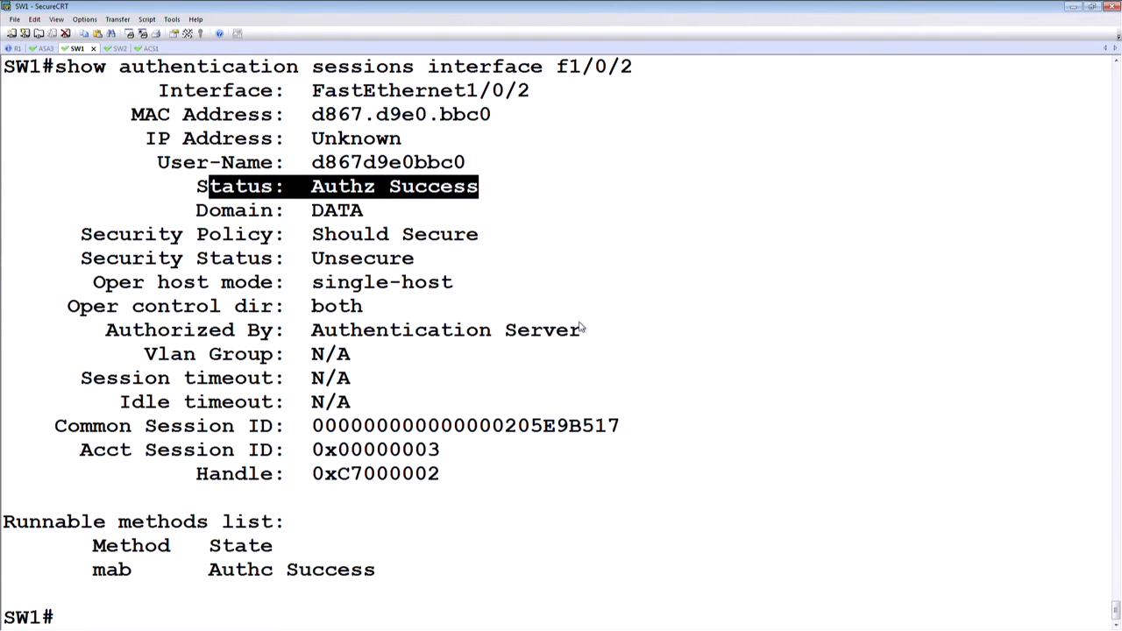
{"action": "left_click_drag", "start_coordinate": [582, 331], "coordinate": [105, 332]}
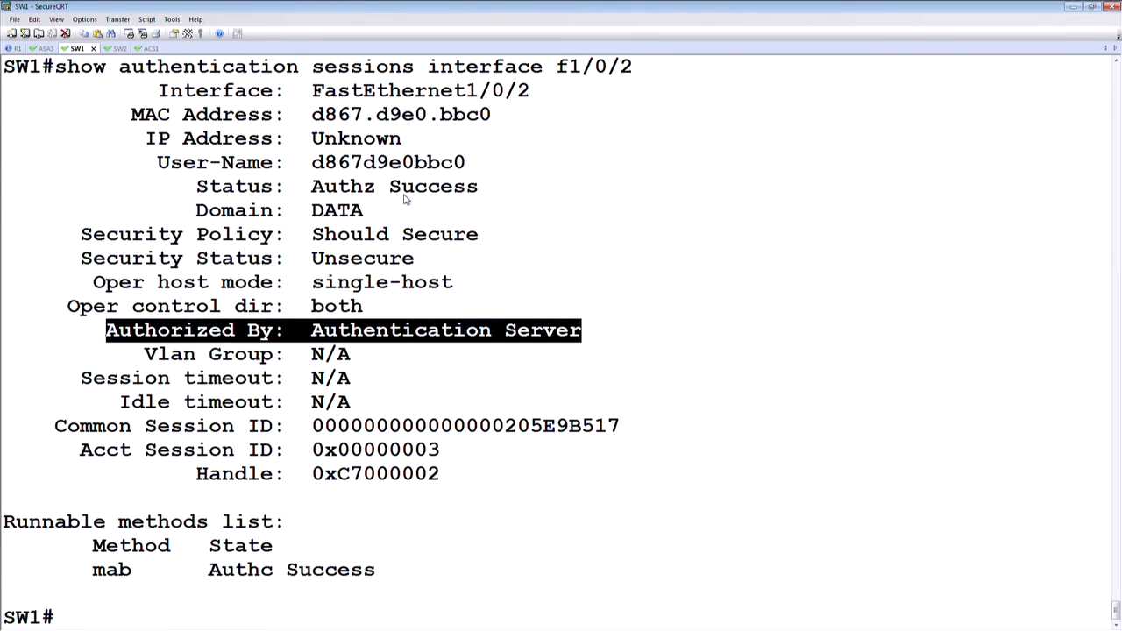
{"action": "left_click_drag", "start_coordinate": [495, 115], "coordinate": [126, 115]}
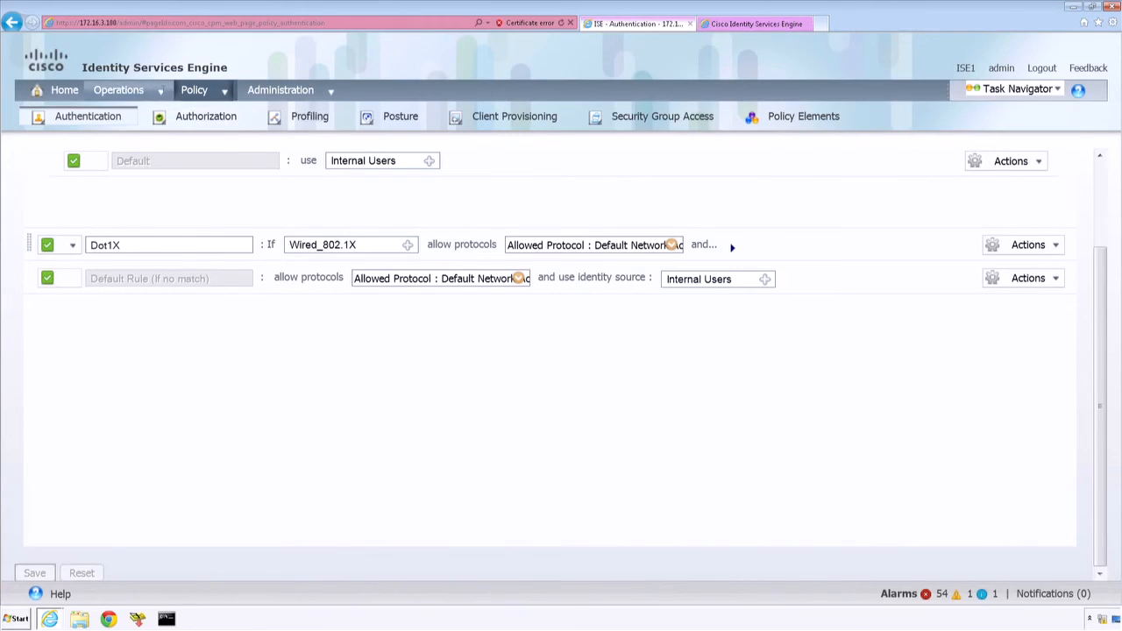
Step: Switch to the ISE web interface, open the Live Authentications log and close the old authentication details page
{"action": "left_click", "coordinate": [163, 91]}
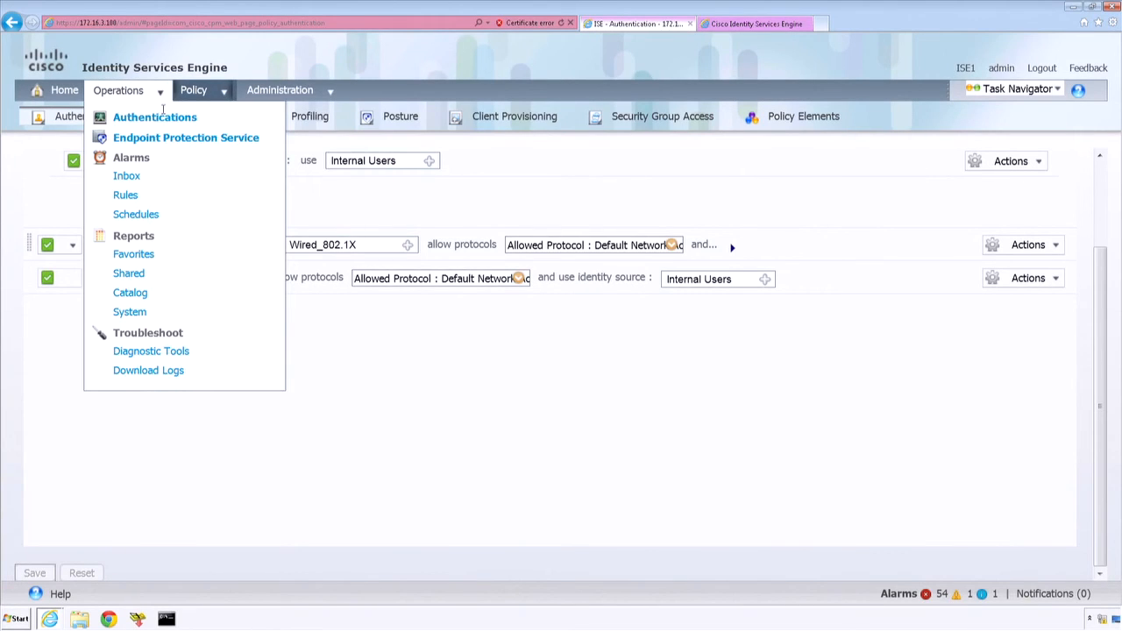
{"action": "left_click", "coordinate": [164, 117]}
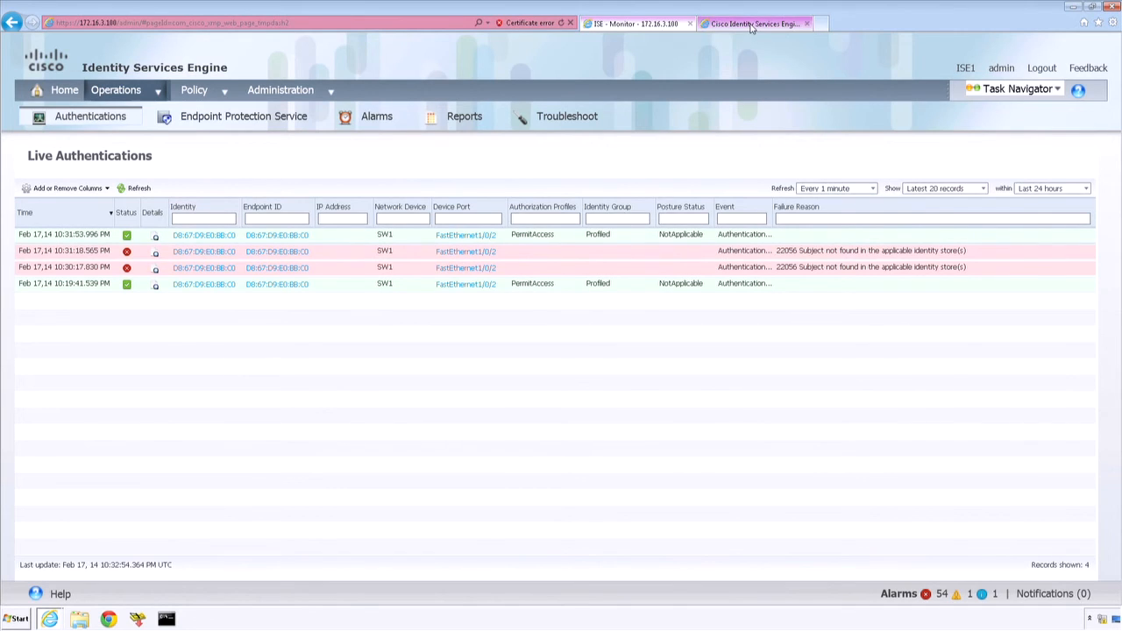
{"action": "left_click", "coordinate": [795, 26]}
{"action": "left_click", "coordinate": [806, 24]}
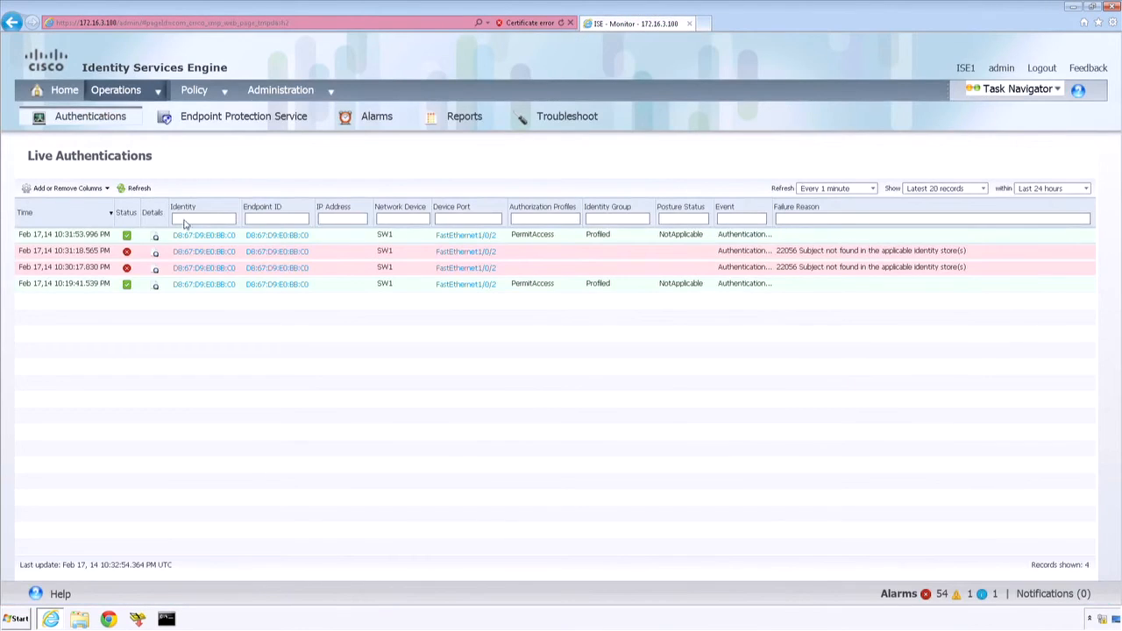
Step: Open the details of the newest SW1 authentication record and highlight its RADIUS status, authorization profile and authentication protocol
{"action": "left_click", "coordinate": [157, 237]}
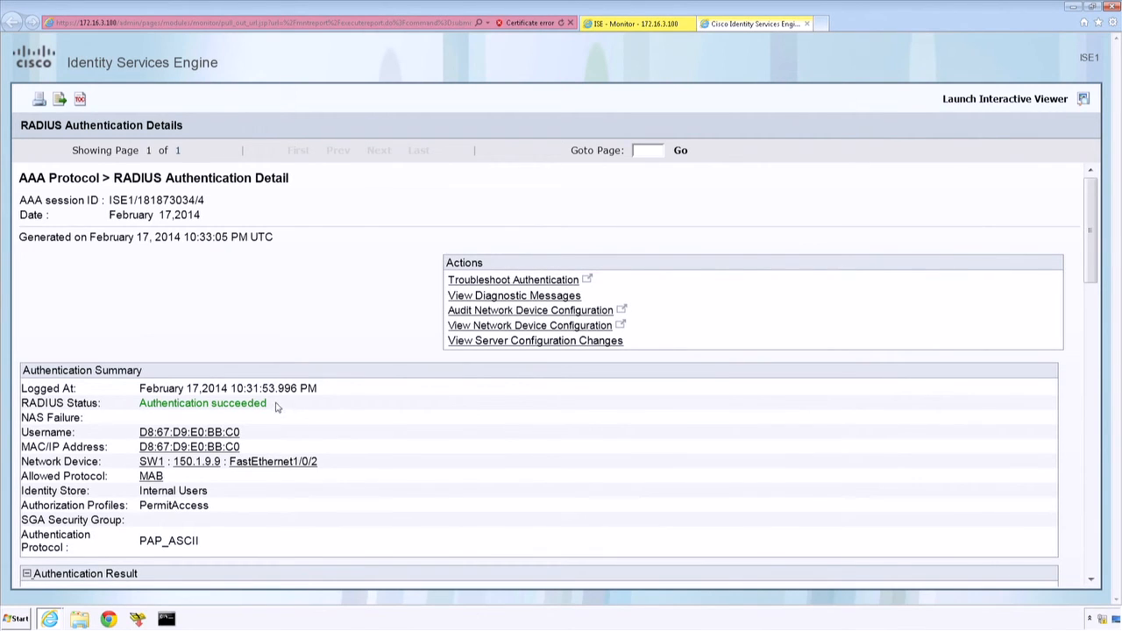
{"action": "left_click_drag", "start_coordinate": [276, 407], "coordinate": [173, 406]}
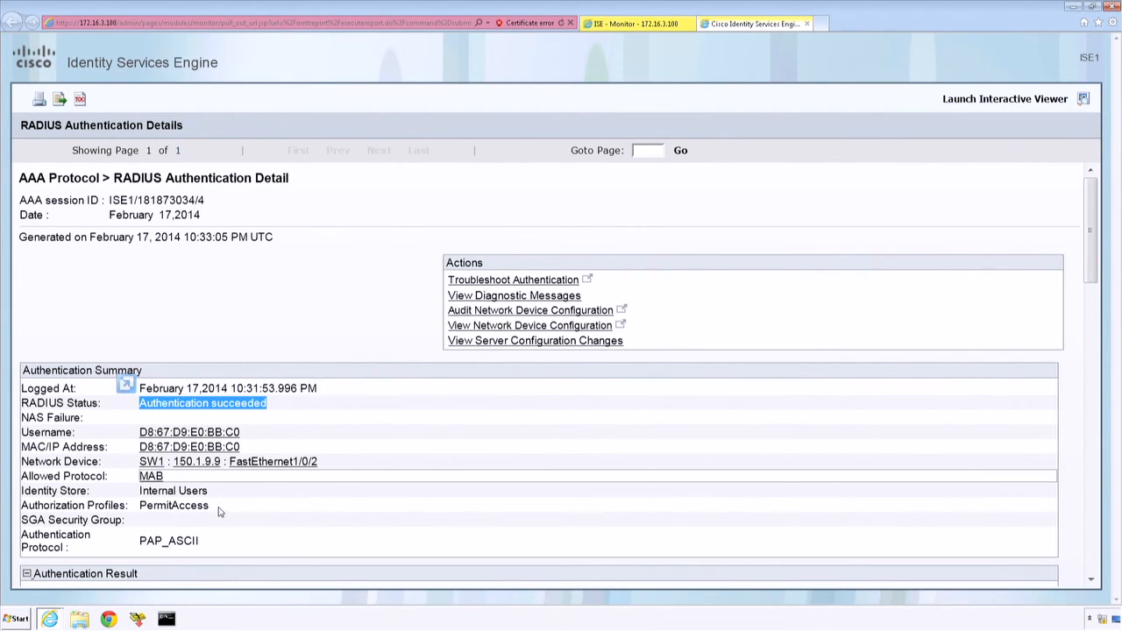
{"action": "left_click_drag", "start_coordinate": [215, 510], "coordinate": [141, 508]}
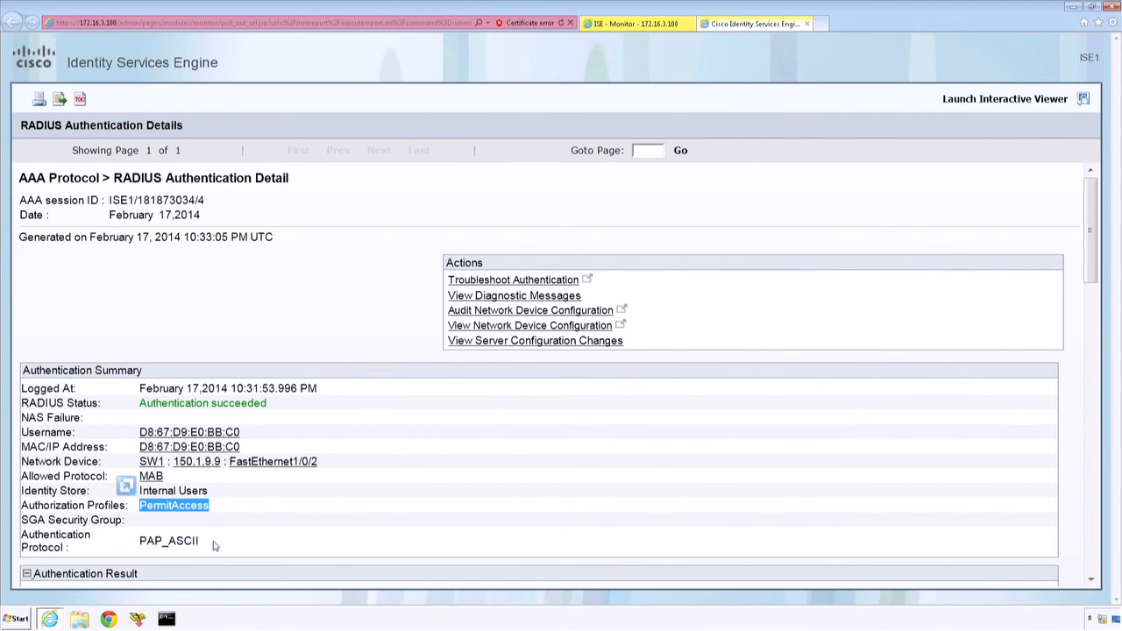
{"action": "left_click_drag", "start_coordinate": [210, 545], "coordinate": [158, 546]}
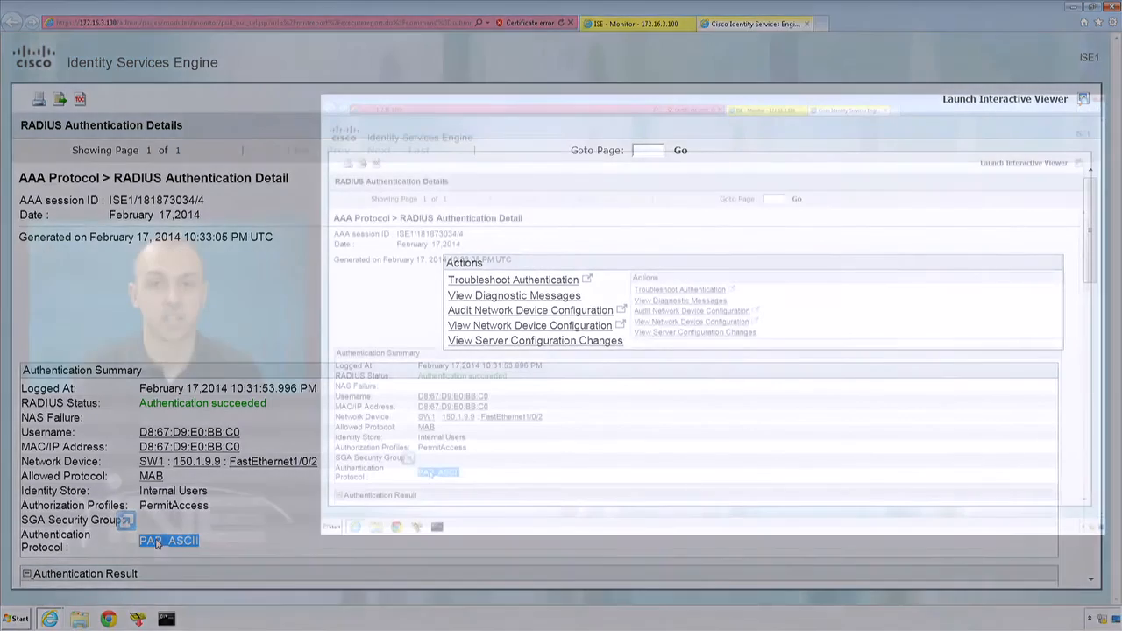
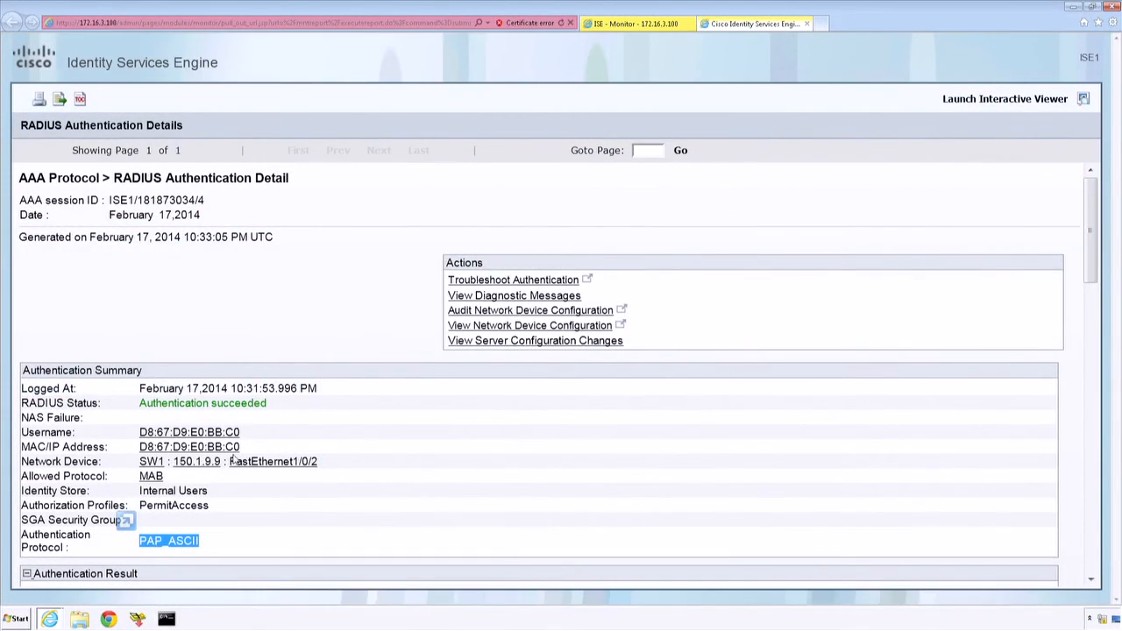
Step: Close the RADIUS authentication details page and open the MAB service under the Authentication Allowed Protocols policy results
{"action": "left_click", "coordinate": [807, 24]}
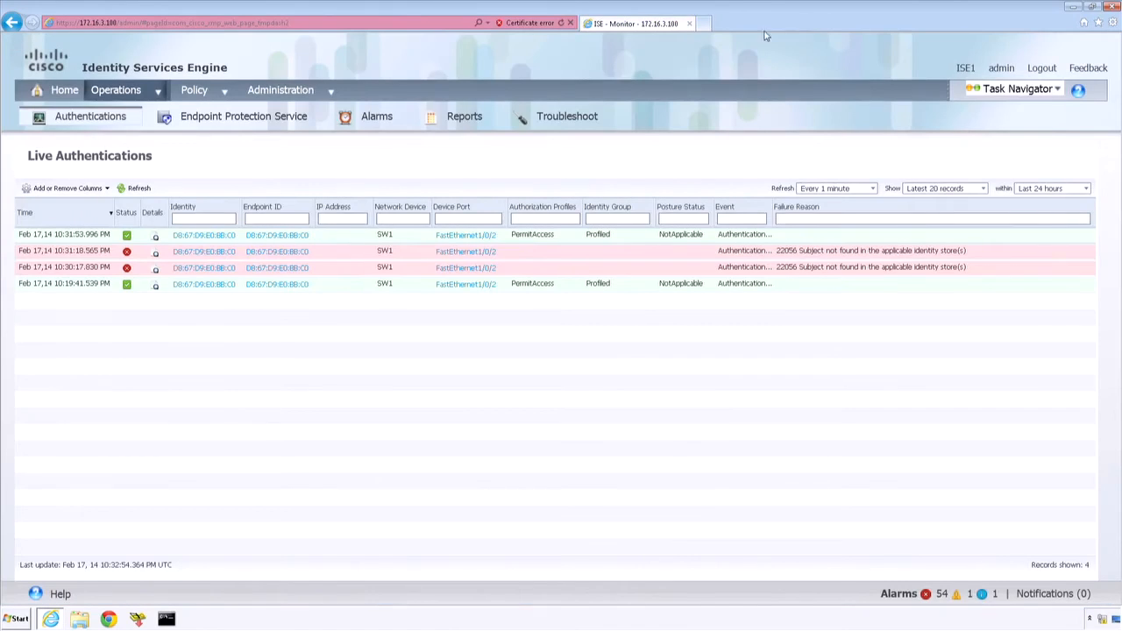
{"action": "mouse_move", "coordinate": [194, 91]}
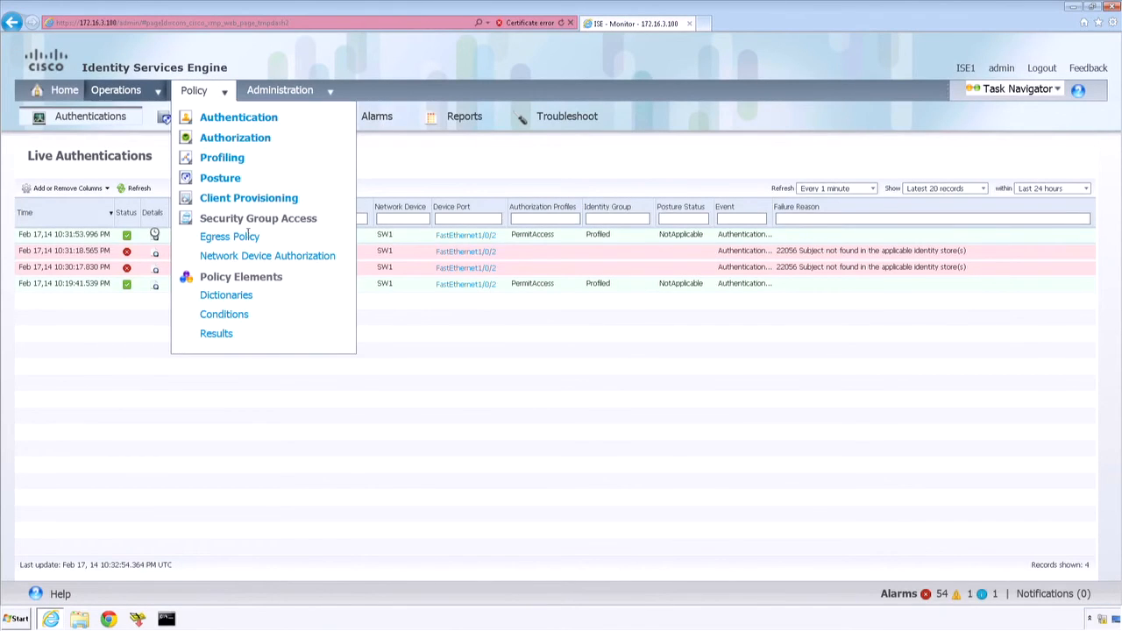
{"action": "left_click", "coordinate": [217, 335]}
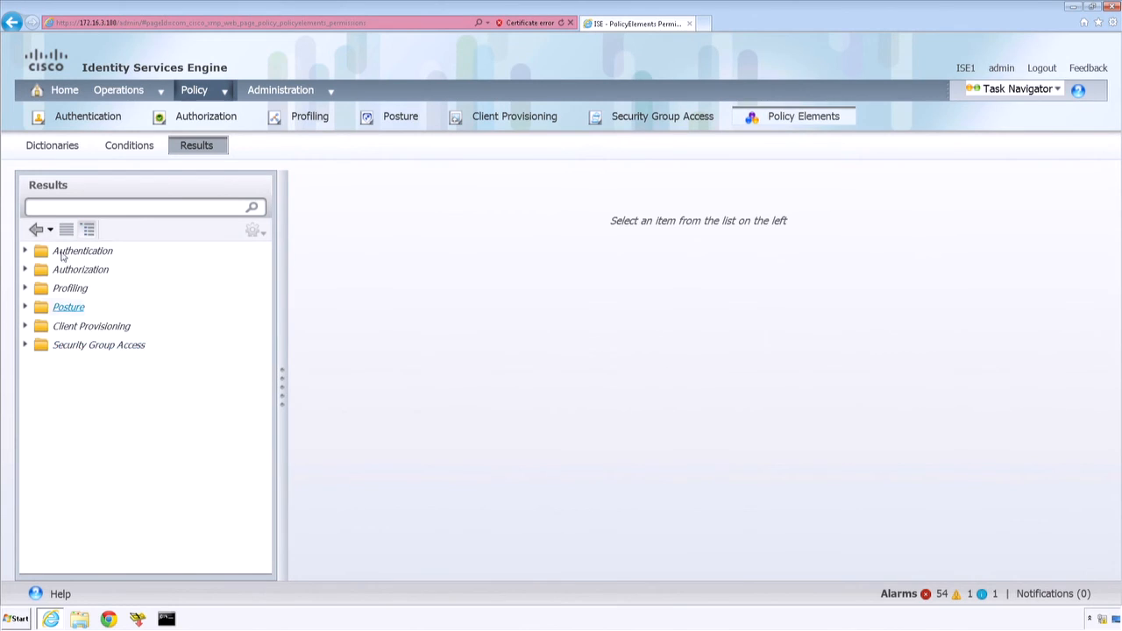
{"action": "left_click", "coordinate": [24, 251]}
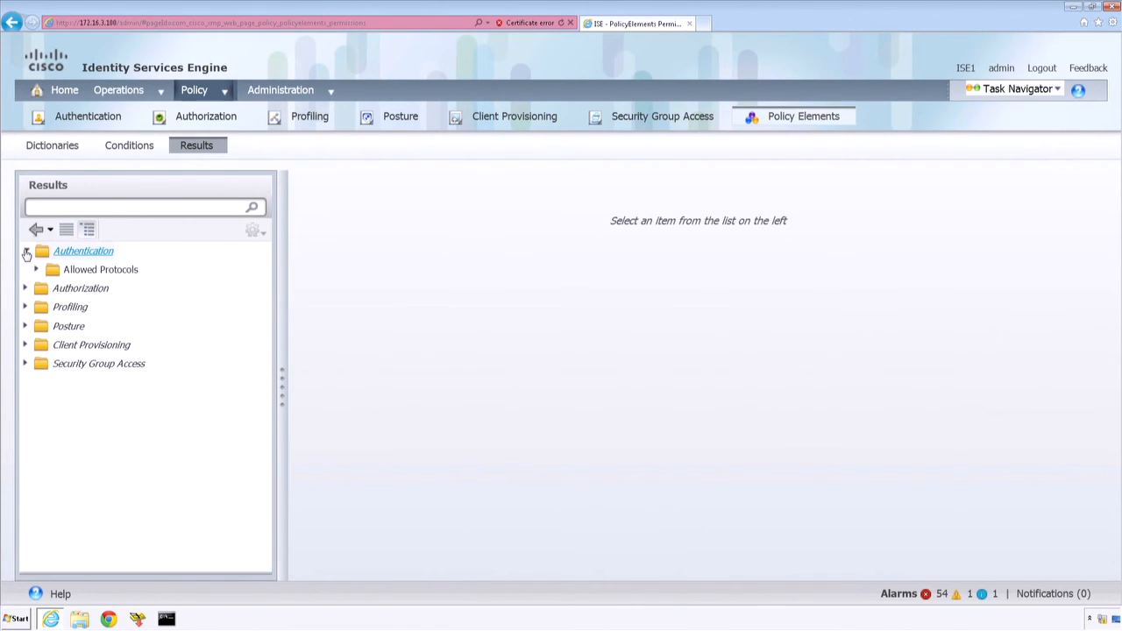
{"action": "left_click", "coordinate": [108, 272]}
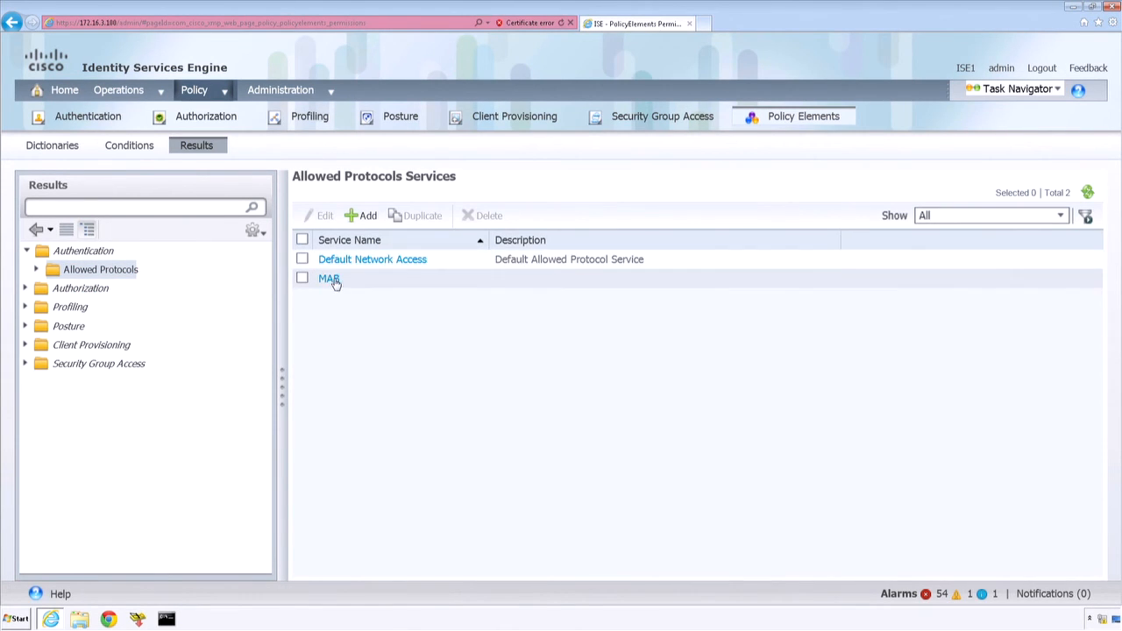
{"action": "left_click", "coordinate": [329, 279]}
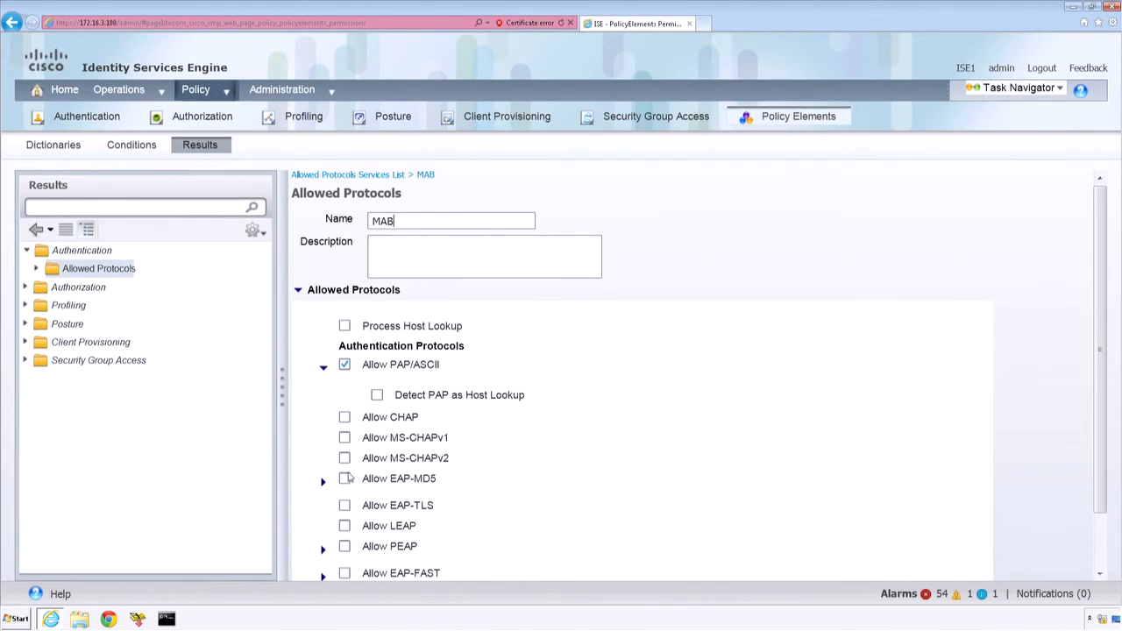
Step: Enable Allow EAP-MD5 with Detect EAP-MD5 as Host Lookup in the MAB service and save it
{"action": "left_click", "coordinate": [344, 480]}
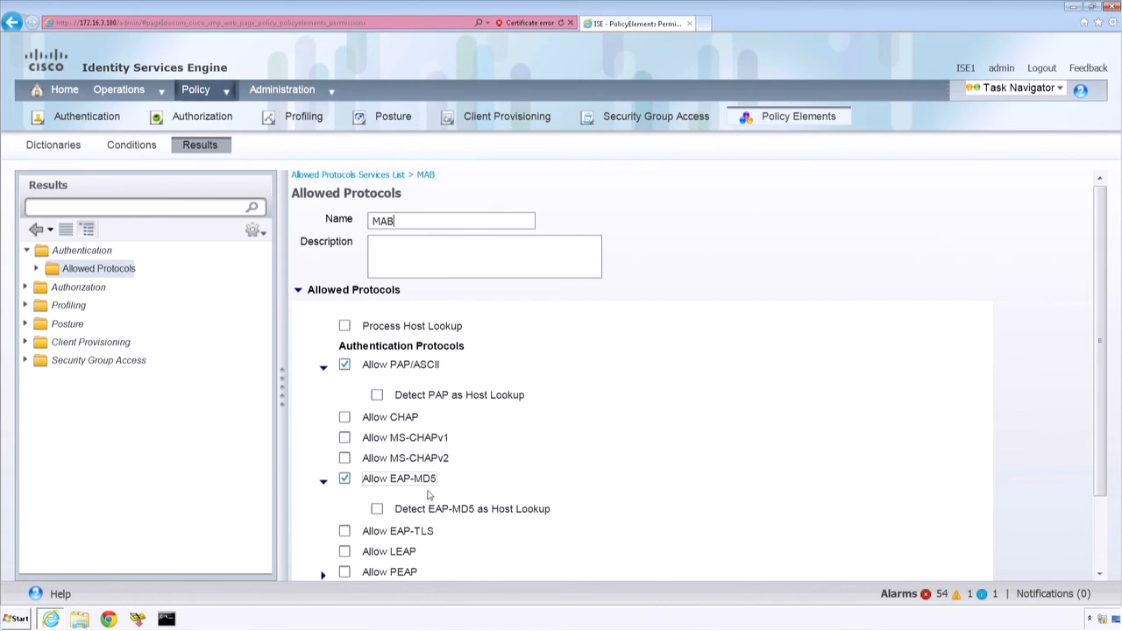
{"action": "left_click", "coordinate": [377, 509]}
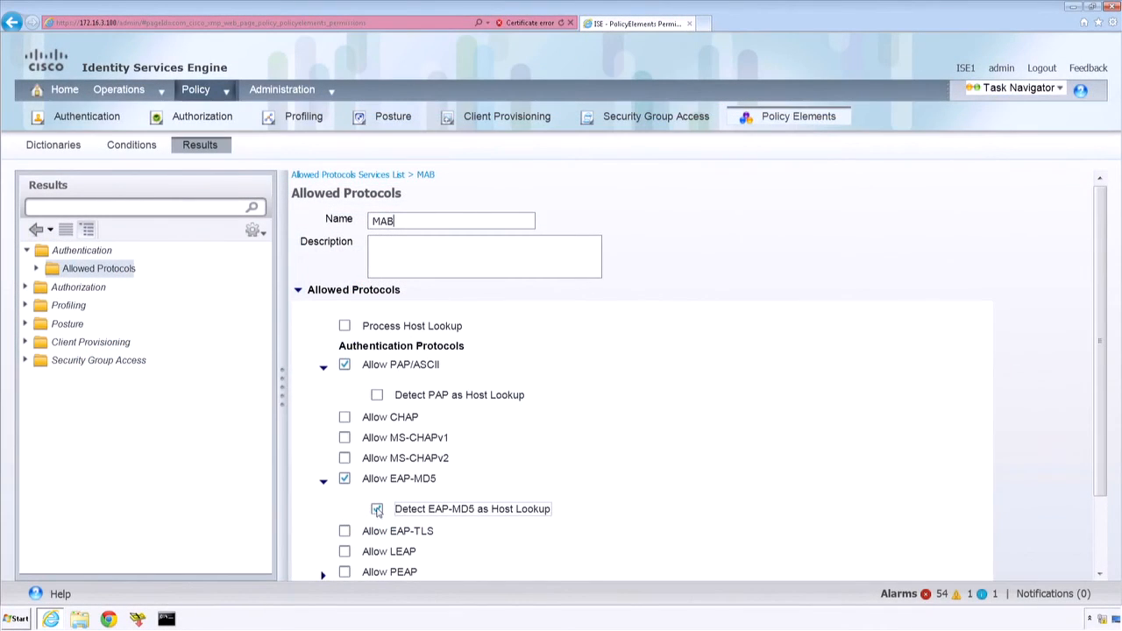
{"action": "left_click", "coordinate": [323, 482]}
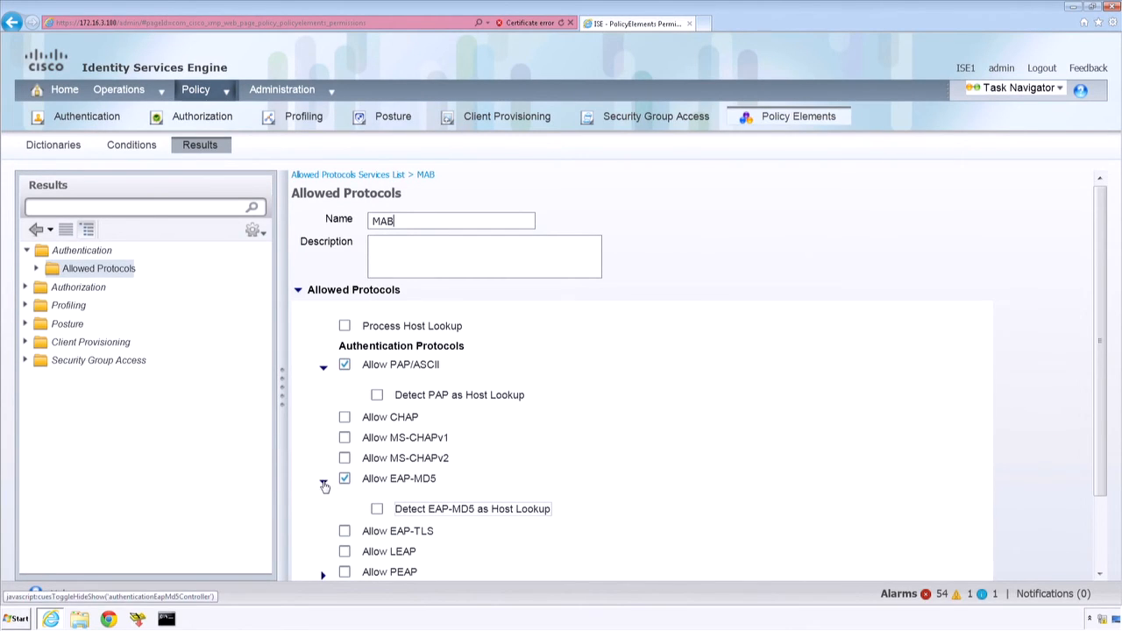
{"action": "left_click", "coordinate": [1100, 545]}
{"action": "left_click", "coordinate": [313, 574]}
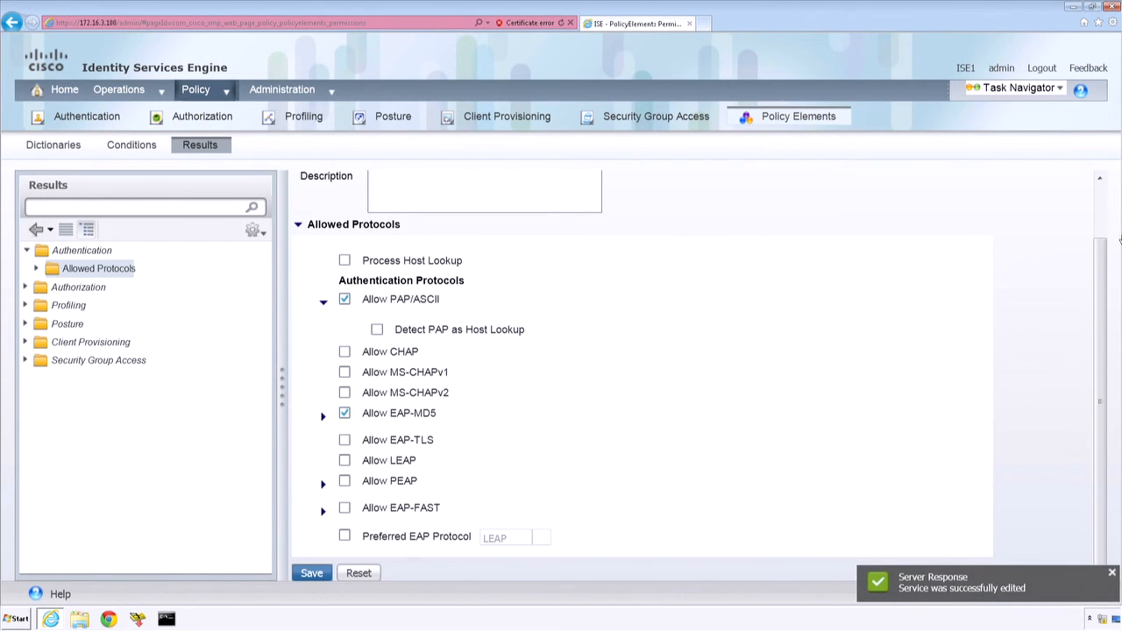
{"action": "scroll", "coordinate": [848, 190], "scroll_direction": "up", "scroll_amount": 2}
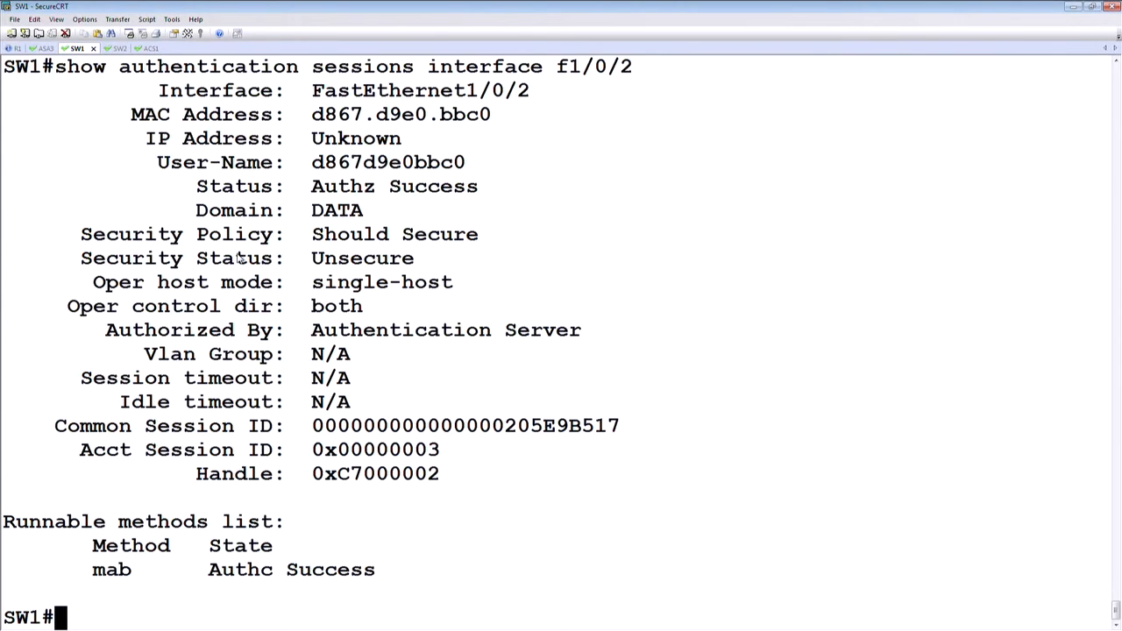
Step: Switch to the SW1 session in SecureCRT and run show authentication sessions
{"action": "key", "text": "Return"}
{"action": "key", "text": "Return"}
{"action": "key", "text": "Return"}
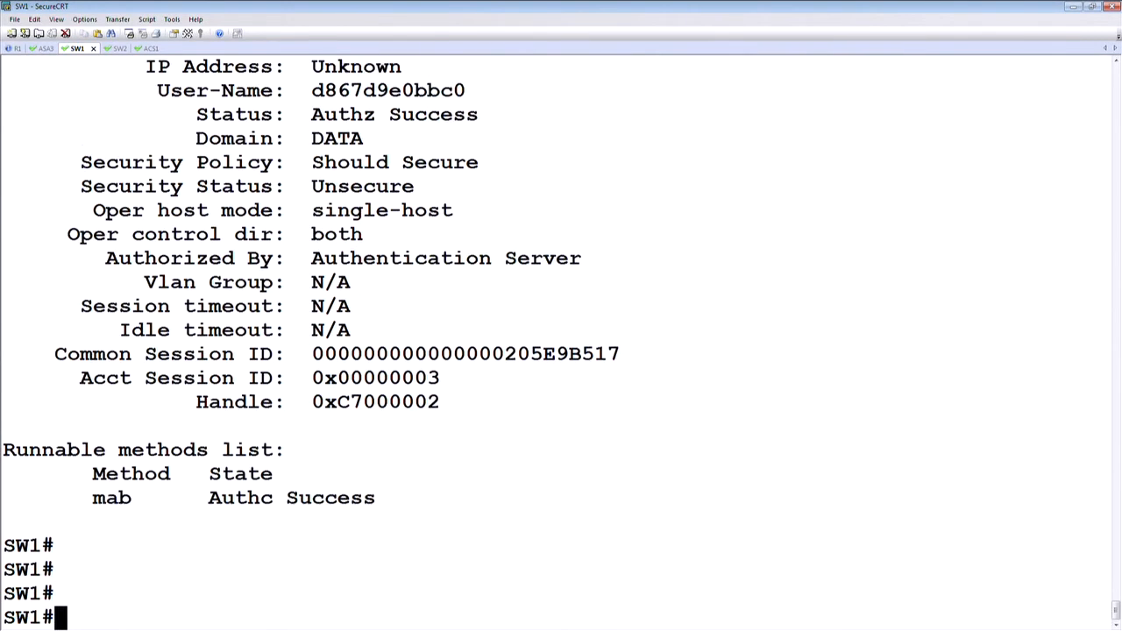
{"action": "type", "text": "show authe"}
{"action": "key", "text": "Tab"}
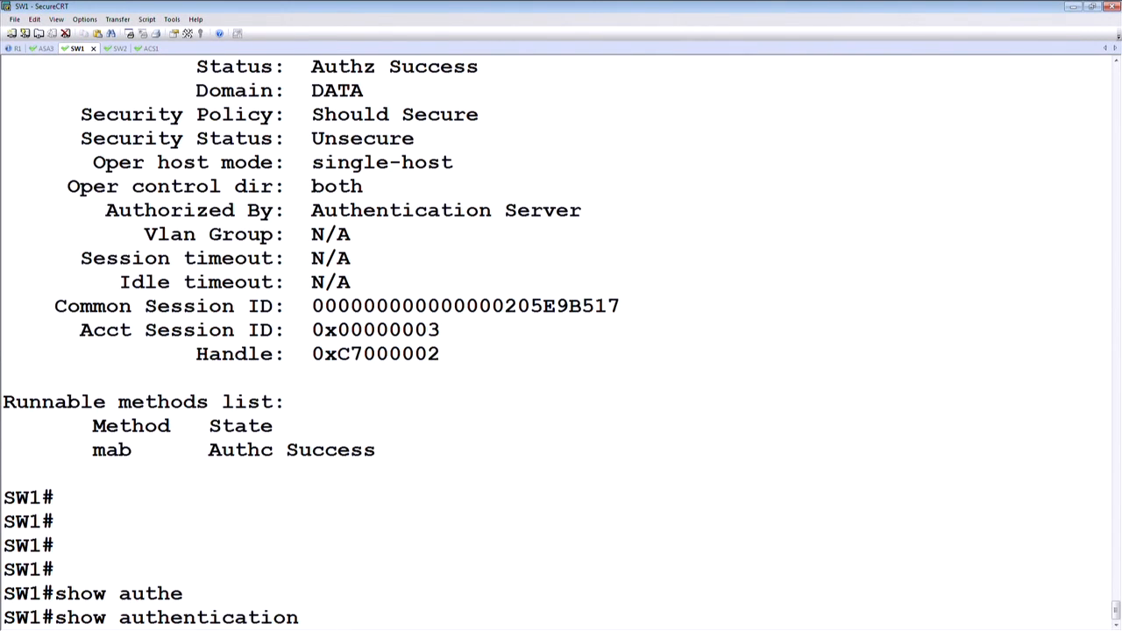
{"action": "type", "text": "se"}
{"action": "key", "text": "Tab"}
{"action": "key", "text": "Return"}
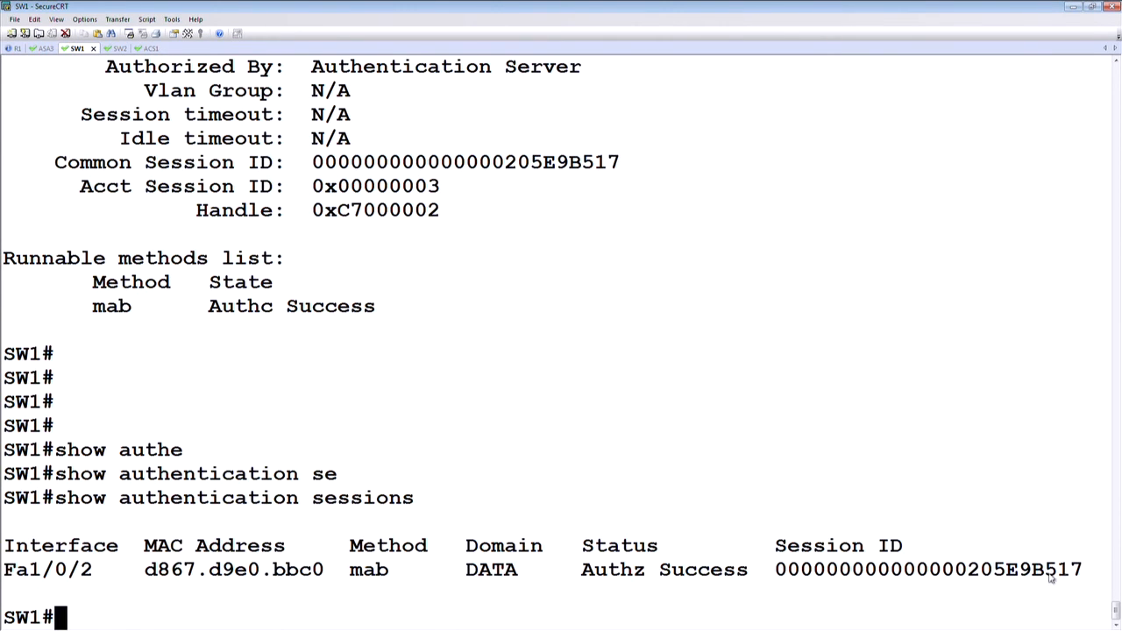
Step: Clear the Fa1/0/2 authentication session by its copied session ID, then highlight the AUTHMGR-7-RESULT message of the reauthentication
{"action": "double_click", "coordinate": [814, 572]}
{"action": "key", "text": "super+c"}
{"action": "type", "text": "cle"}
{"action": "key", "text": "Tab"}
{"action": "type", "text": "ua"}
{"action": "key", "text": "Tab"}
{"action": "key", "text": "BackSpace"}
{"action": "key", "text": "BackSpace"}
{"action": "key", "text": "BackSpace"}
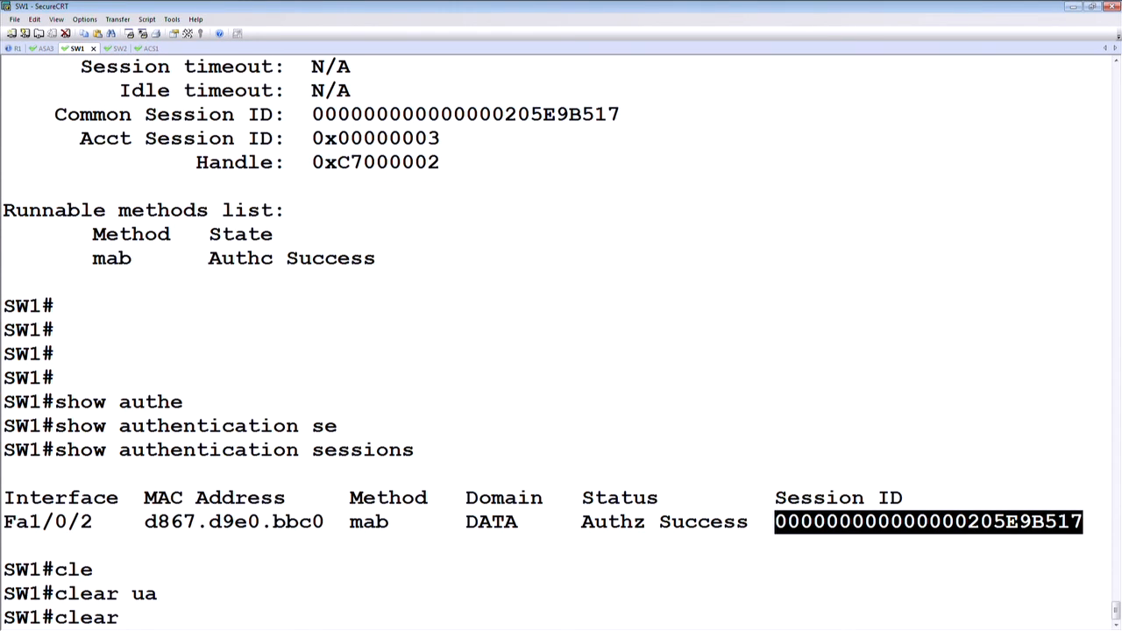
{"action": "type", "text": "au"}
{"action": "key", "text": "Tab"}
{"action": "type", "text": "se"}
{"action": "key", "text": "Tab"}
{"action": "type", "text": "s"}
{"action": "key", "text": "Tab"}
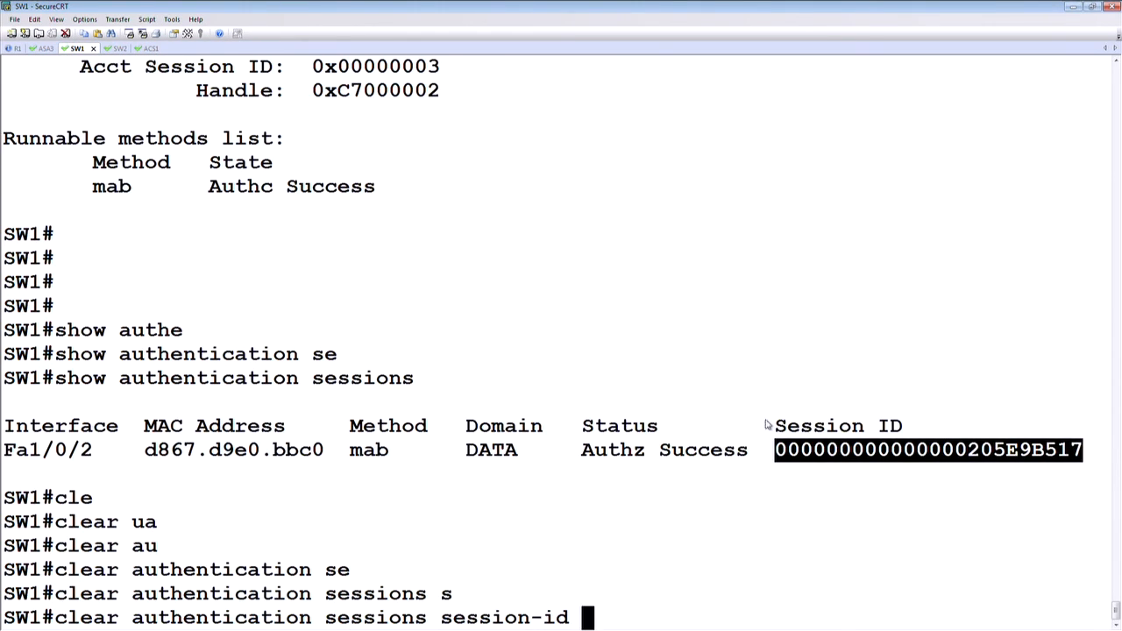
{"action": "right_click", "coordinate": [722, 385]}
{"action": "left_click", "coordinate": [753, 414]}
{"action": "key", "text": "Return"}
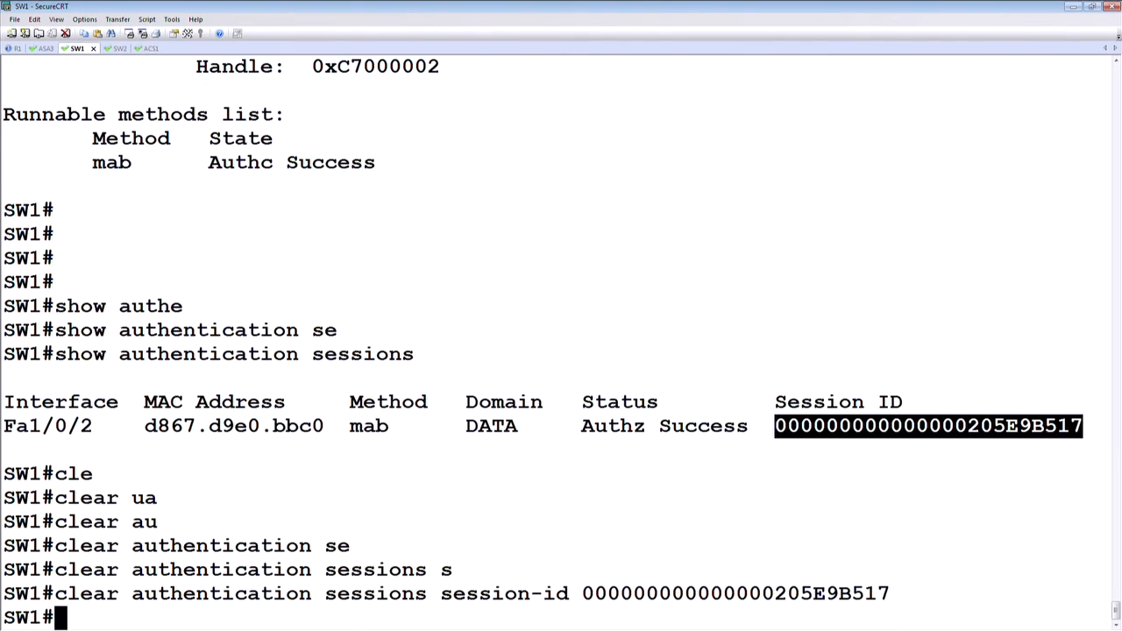
{"action": "key", "text": "Return"}
{"action": "key", "text": "Return"}
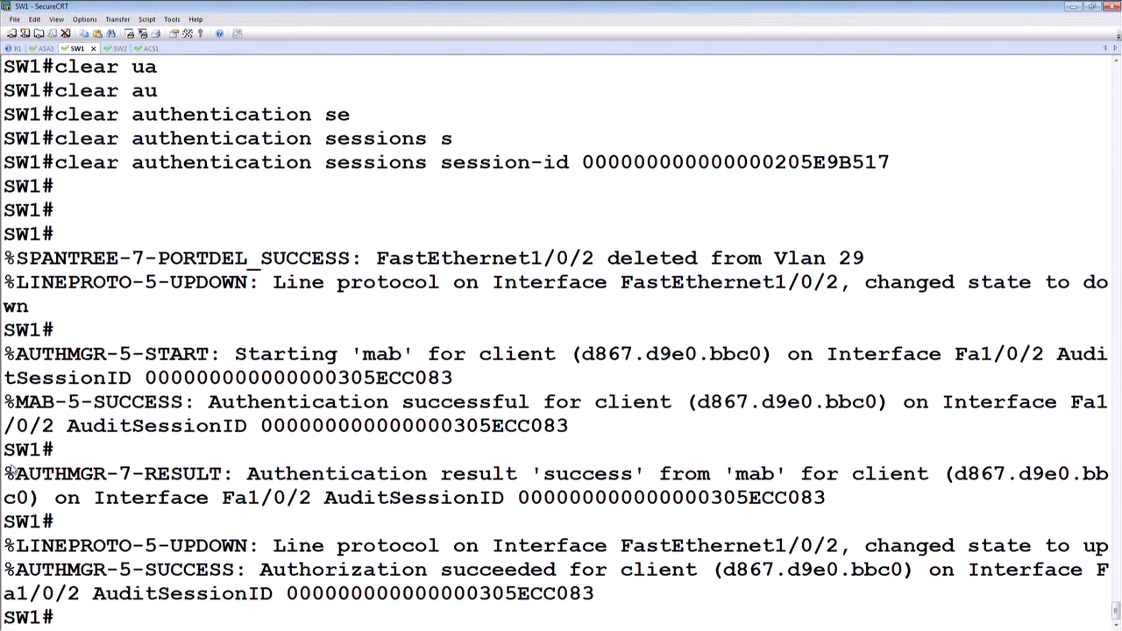
{"action": "left_click_drag", "start_coordinate": [9, 475], "coordinate": [798, 478]}
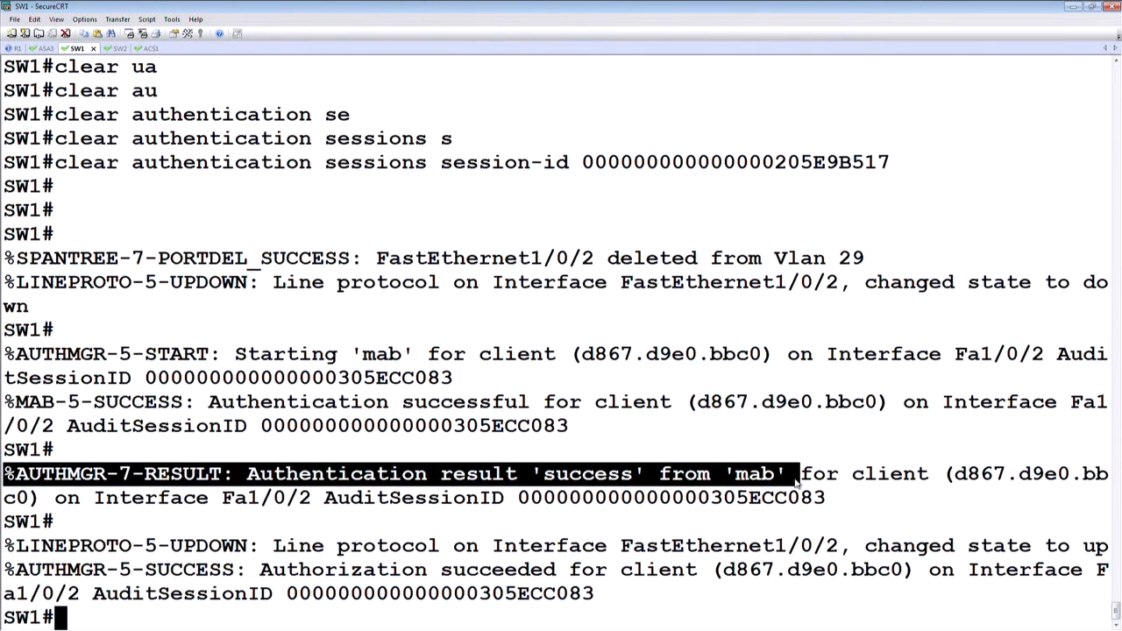
Step: Display the running configuration of interface f1/0/2 on SW1
{"action": "key", "text": "Return"}
{"action": "key", "text": "Return"}
{"action": "key", "text": "Return"}
{"action": "type", "text": "show run"}
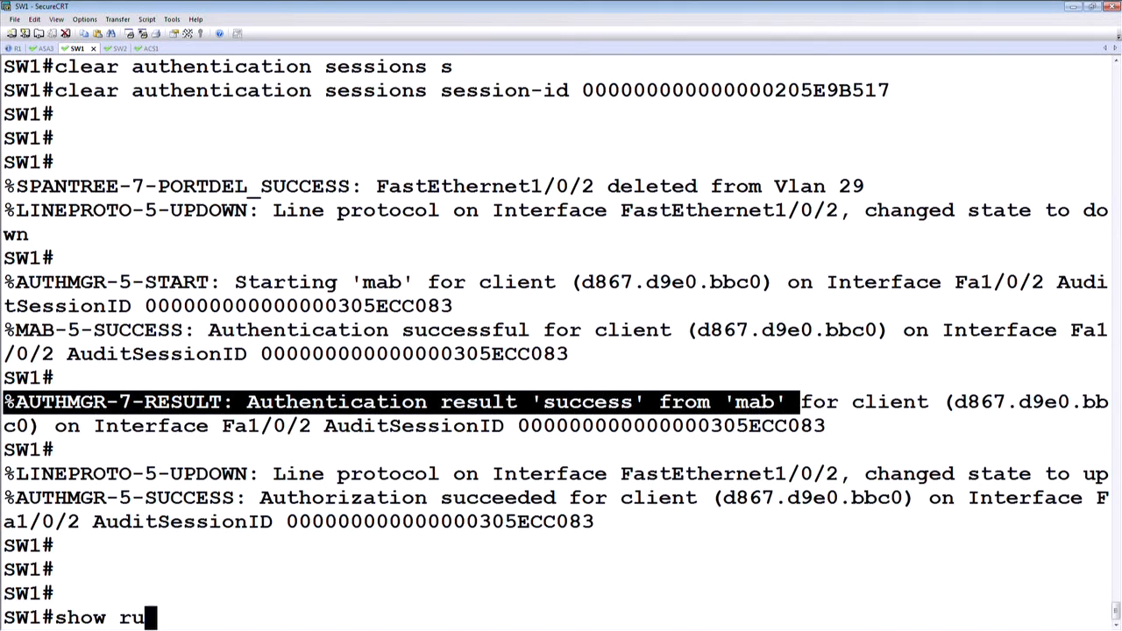
{"action": "key", "text": "Tab"}
{"action": "type", "text": "in"}
{"action": "key", "text": "Tab"}
{"action": "type", "text": "f"}
{"action": "key", "text": "Tab"}
{"action": "type", "text": "1/0/2"}
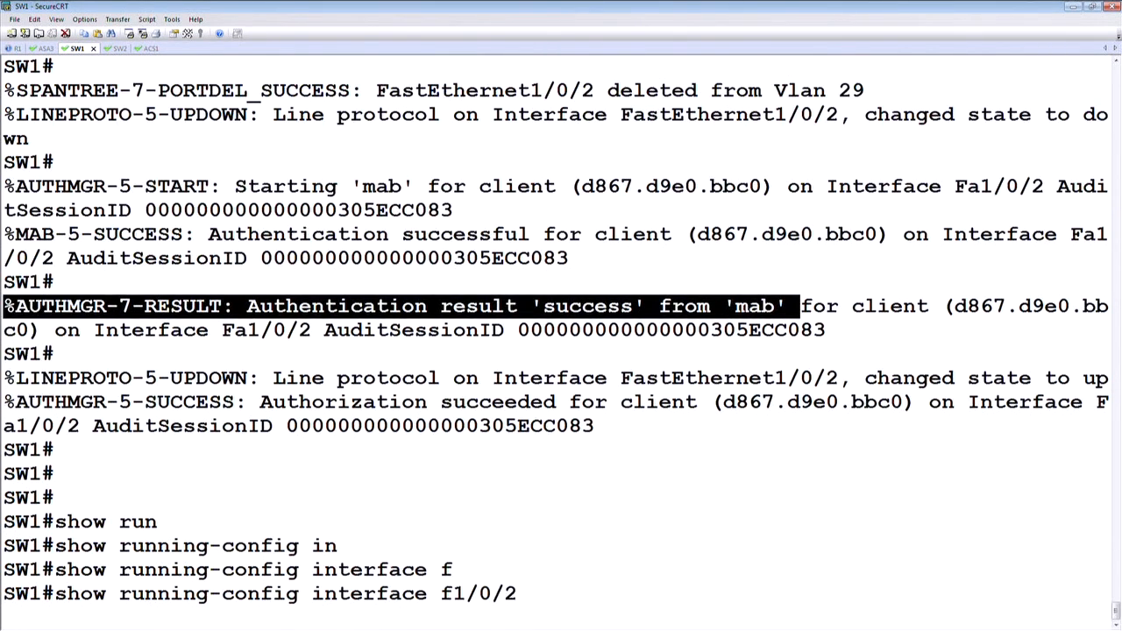
{"action": "key", "text": "Return"}
Step: Enter global configuration mode on SW1 and open interface f1/0/2 for configuration
{"action": "type", "text": "conf t"}
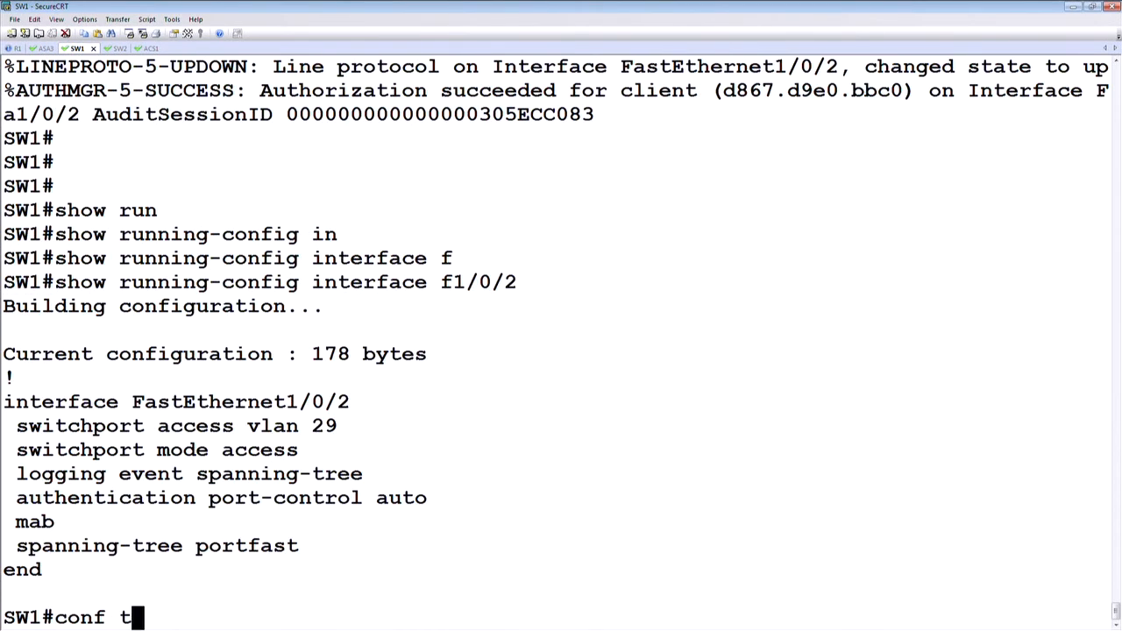
{"action": "key", "text": "Return"}
{"action": "type", "text": "\\inte"}
{"action": "key", "text": "Tab"}
{"action": "type", "text": "f"}
{"action": "key", "text": "Tab"}
{"action": "key", "text": "BackSpace"}
{"action": "key", "text": "BackSpace"}
{"action": "key", "text": "BackSpace"}
{"action": "key", "text": "BackSpace"}
{"action": "key", "text": "BackSpace"}
{"action": "key", "text": "BackSpace"}
{"action": "type", "text": "inte"}
{"action": "key", "text": "Tab"}
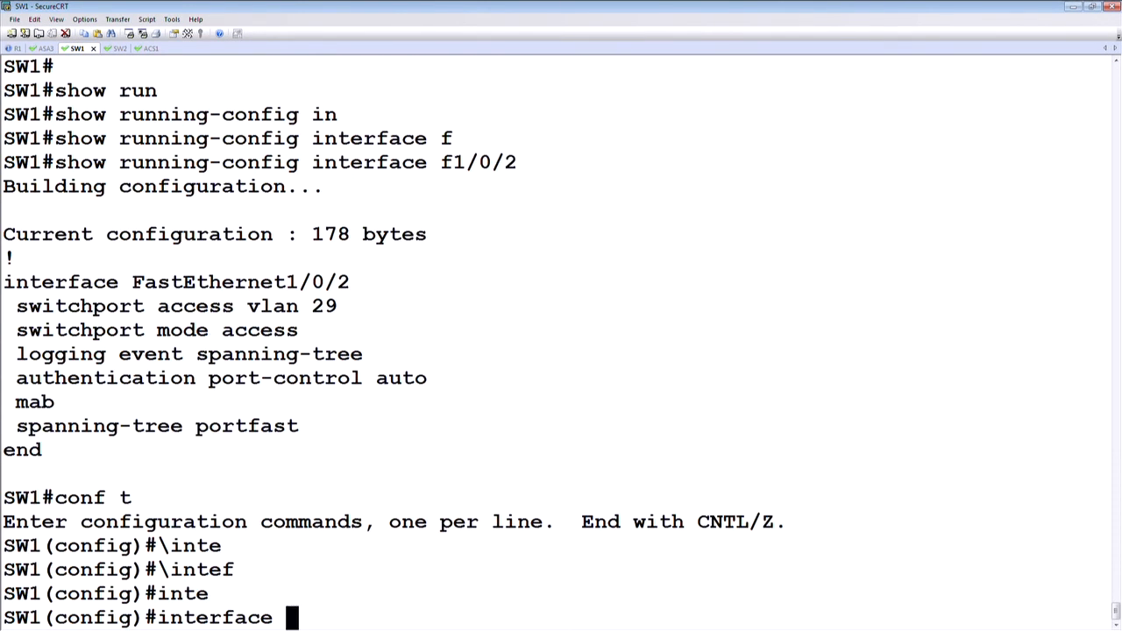
{"action": "type", "text": "f"}
{"action": "key", "text": "Tab"}
{"action": "type", "text": "1/0/2"}
{"action": "key", "text": "Return"}
Step: Configure mab eap on the interface and return to privileged EXEC mode
{"action": "type", "text": "ma"}
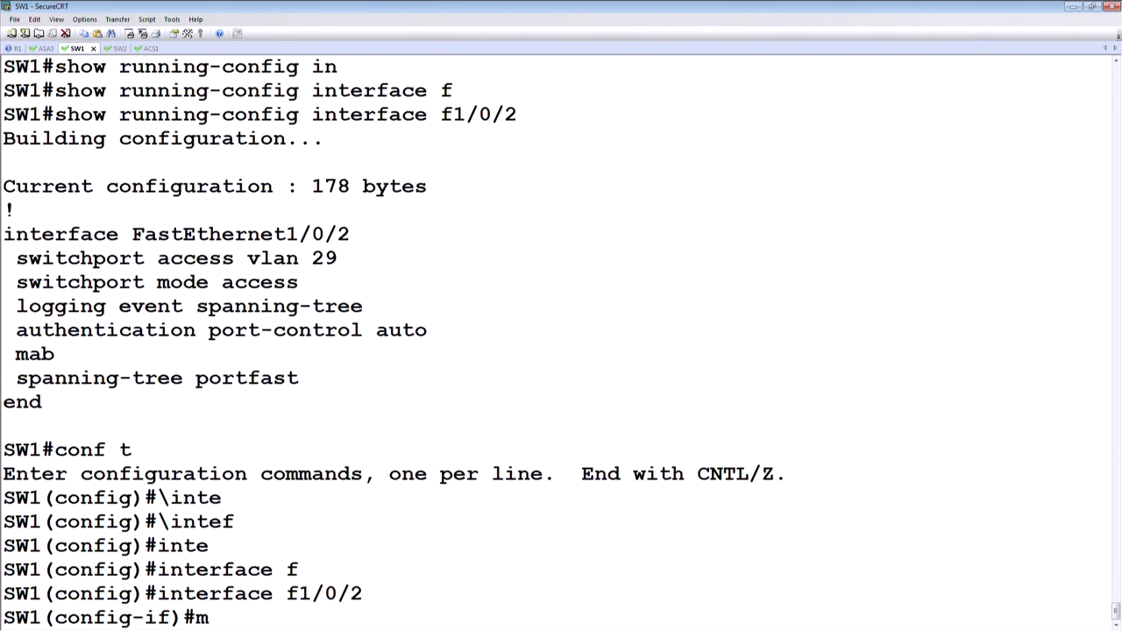
{"action": "key", "text": "Tab"}
{"action": "type", "text": "e"}
{"action": "key", "text": "Tab"}
{"action": "key", "text": "BackSpace"}
{"action": "type", "text": "b e"}
{"action": "key", "text": "Tab"}
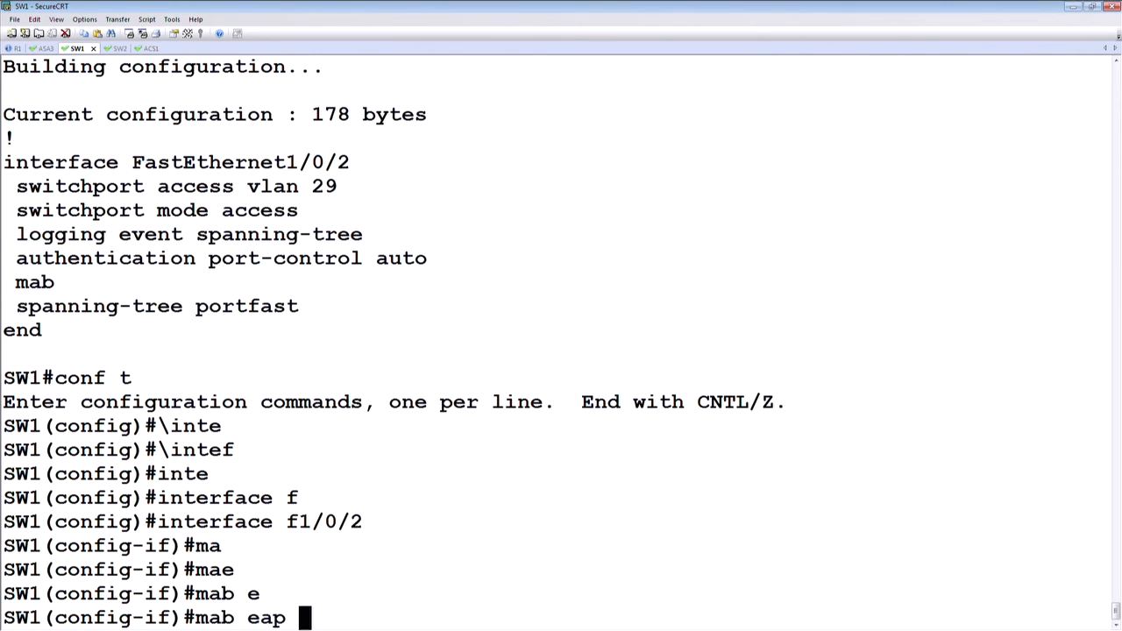
{"action": "key", "text": "Return"}
{"action": "key", "text": "Return"}
{"action": "key", "text": "ctrl+z"}
{"action": "key", "text": "Return"}
{"action": "key", "text": "Return"}
{"action": "key", "text": "Return"}
{"action": "type", "text": "''"}
{"action": "key", "text": "BackSpace"}
{"action": "key", "text": "BackSpace"}
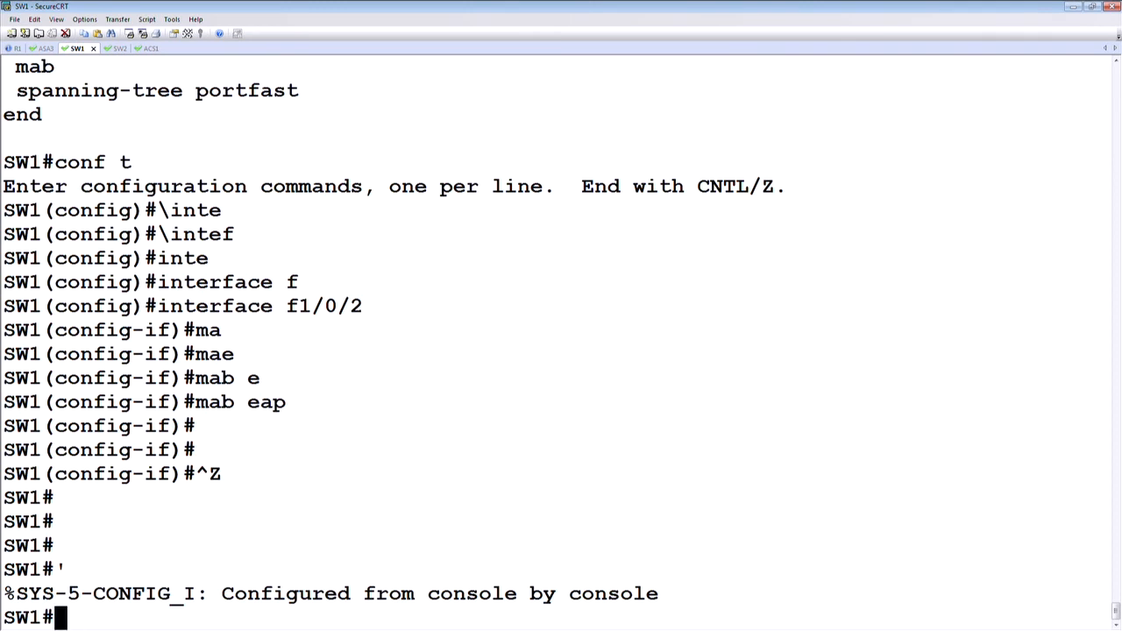
Step: List the authentication sessions on SW1 again to get the new session ID
{"action": "type", "text": "show authe"}
{"action": "key", "text": "Tab"}
{"action": "type", "text": "se"}
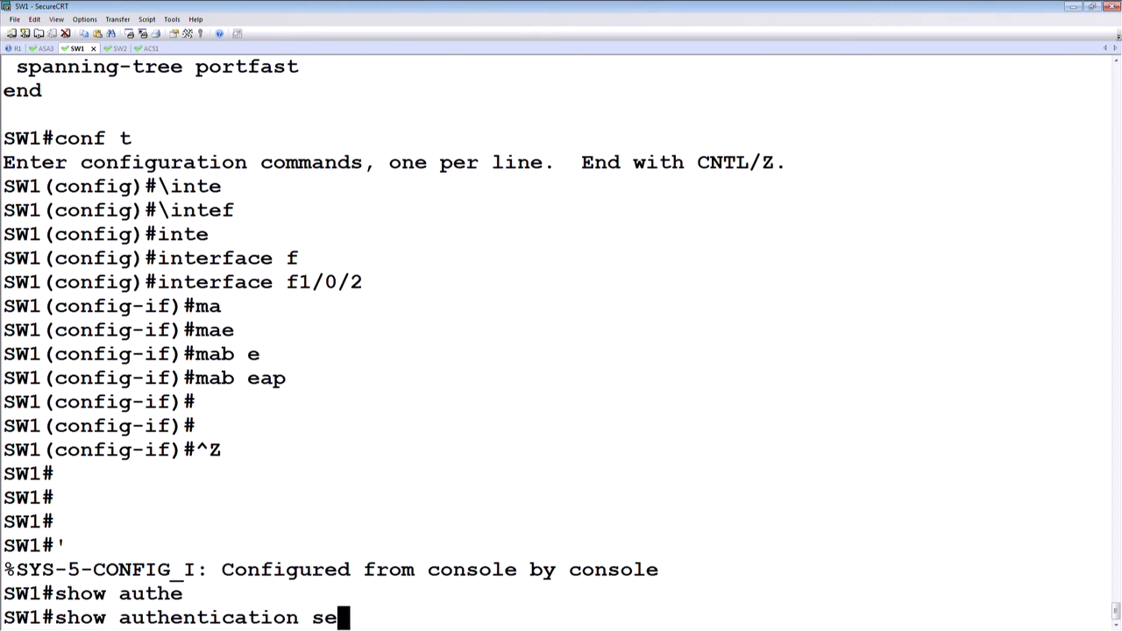
{"action": "key", "text": "Tab"}
{"action": "key", "text": "Return"}
Step: Clear the current Fa1/0/2 session using its newly listed session ID and highlight the new AUTHMGR-7-RESULT message
{"action": "type", "text": "cle"}
{"action": "key", "text": "Tab"}
{"action": "type", "text": "au"}
{"action": "key", "text": "Tab"}
{"action": "type", "text": "s"}
{"action": "key", "text": "Tab"}
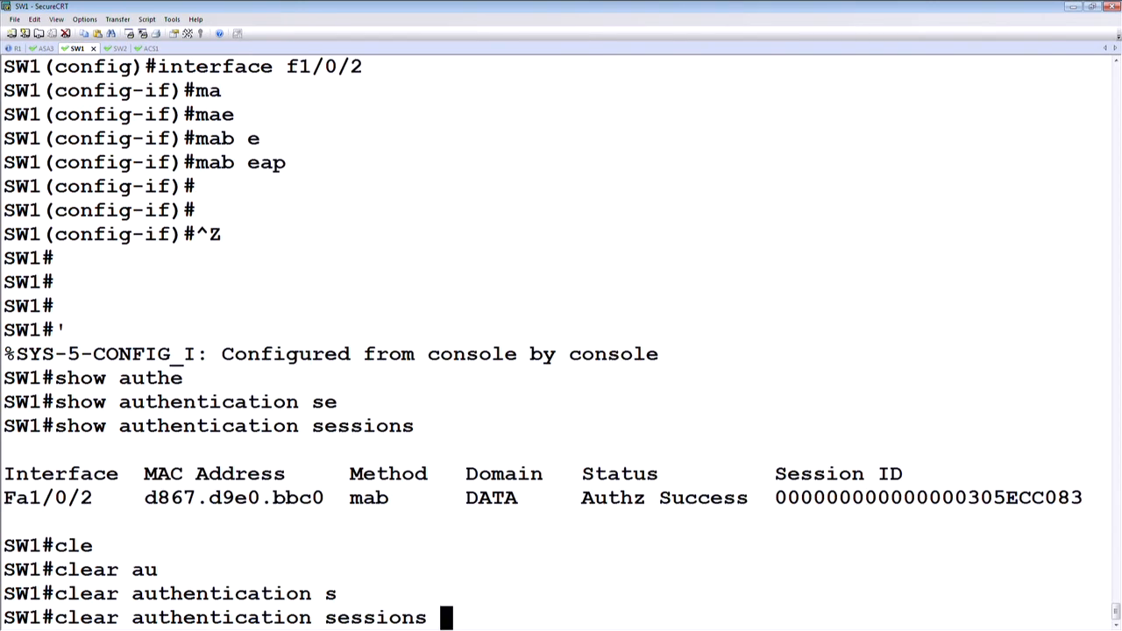
{"action": "type", "text": "s"}
{"action": "key", "text": "Tab"}
{"action": "left_click_drag", "start_coordinate": [777, 453], "coordinate": [1086, 465]}
{"action": "right_click", "coordinate": [1015, 491]}
{"action": "left_click", "coordinate": [1023, 360]}
{"action": "key", "text": "Return"}
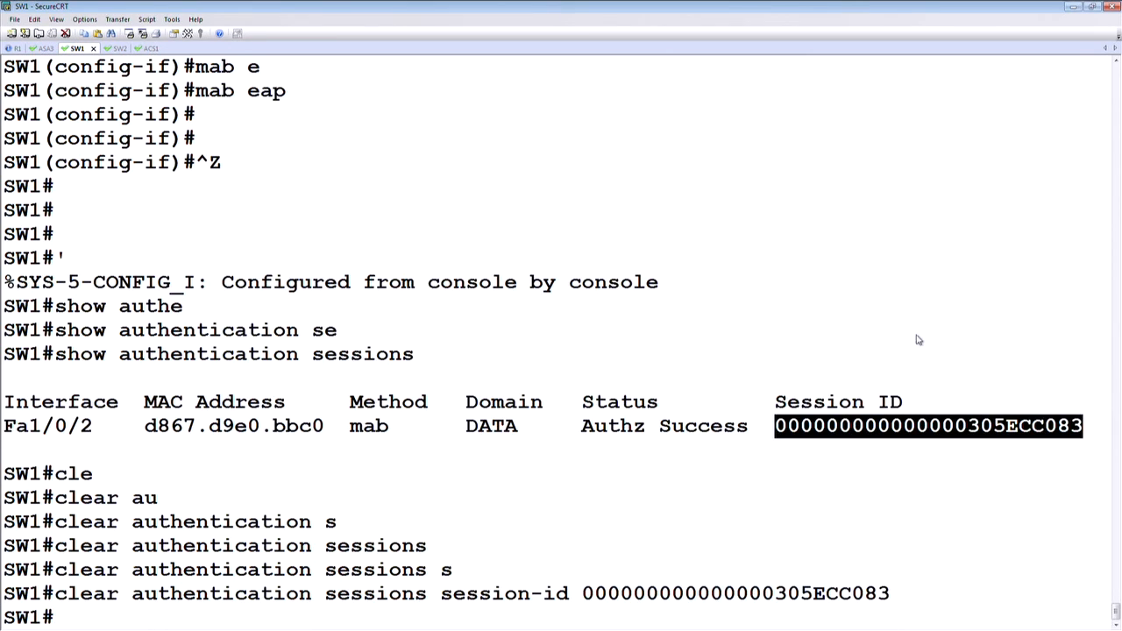
{"action": "key", "text": "Return"}
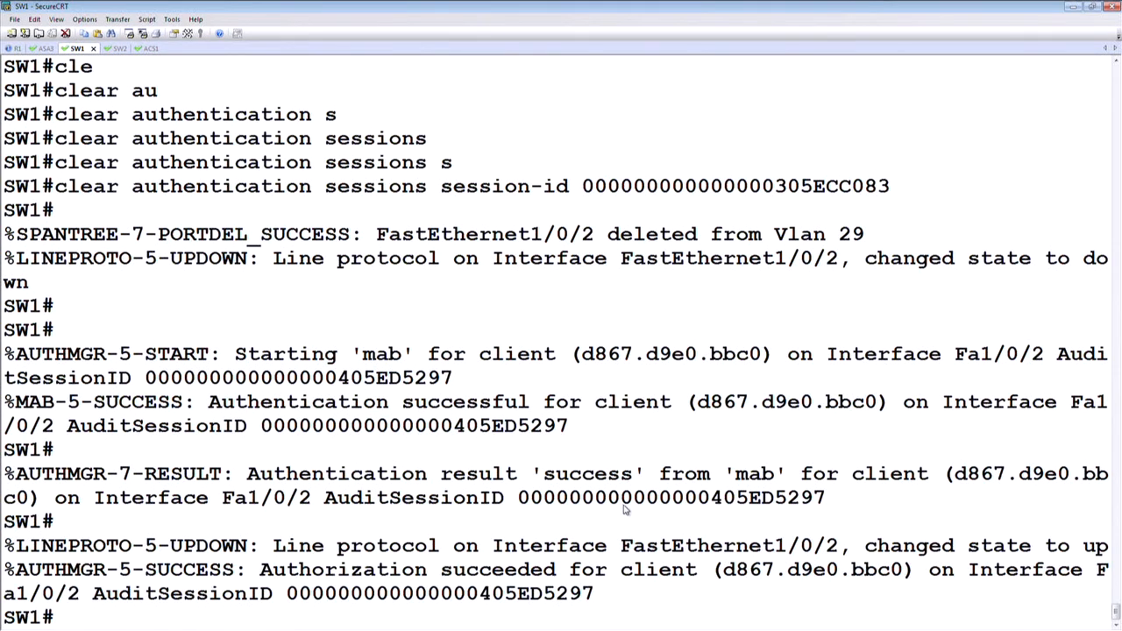
{"action": "left_click_drag", "start_coordinate": [5, 474], "coordinate": [739, 487]}
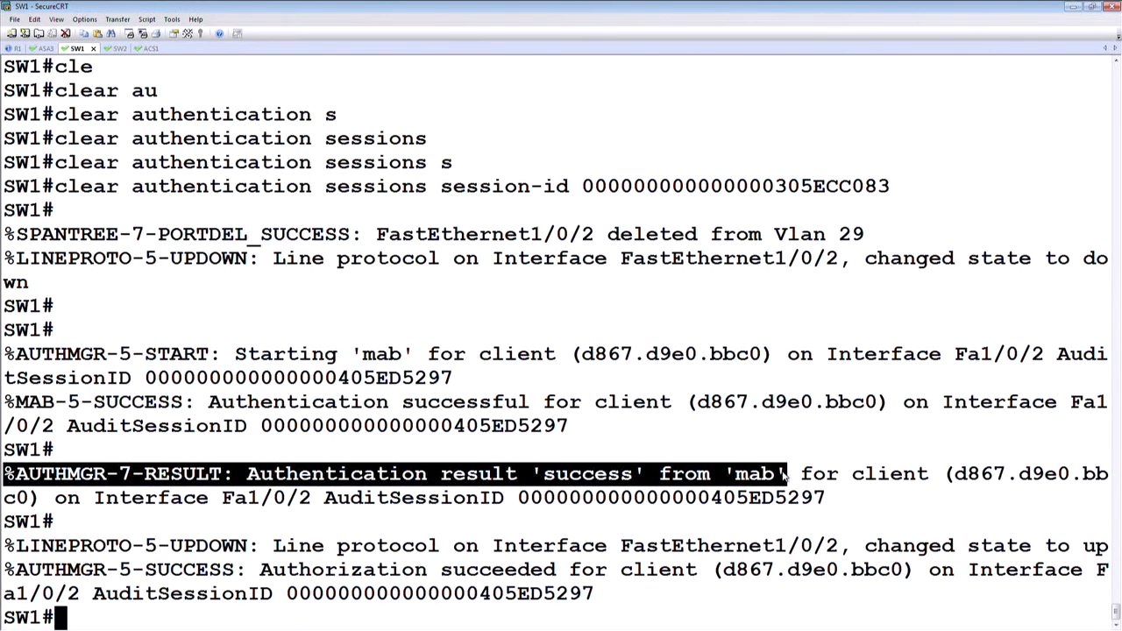
Step: Run show mab all on SW1, highlight the Mac-Auth-Bypass line and review the earlier session output
{"action": "key", "text": "Return"}
{"action": "key", "text": "Return"}
{"action": "type", "text": "show "}
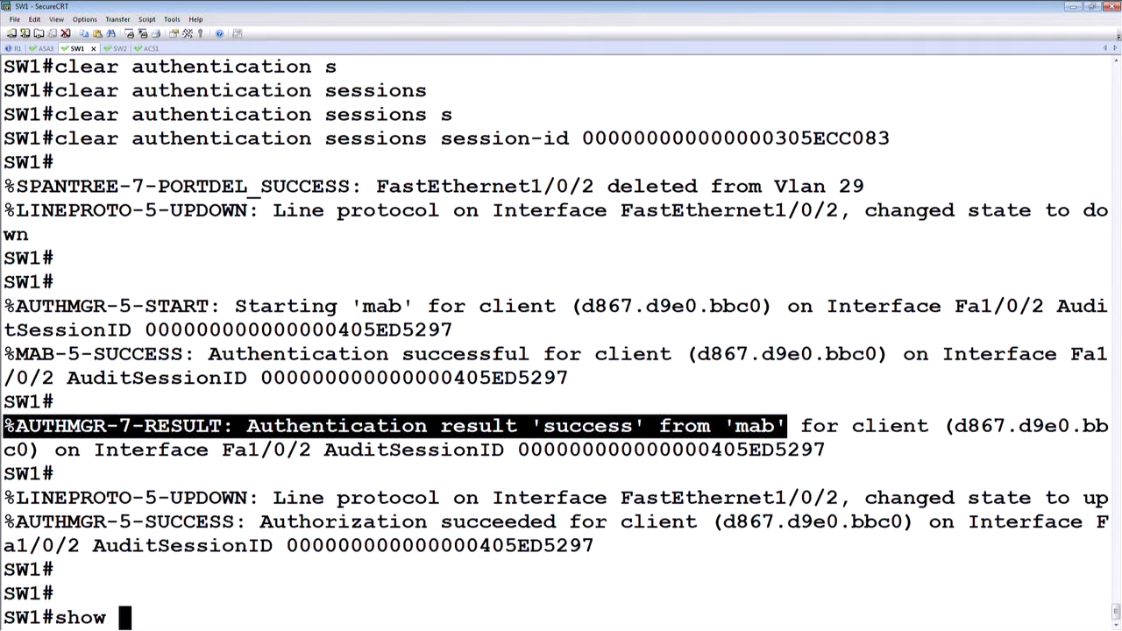
{"action": "type", "text": "ma"}
{"action": "key", "text": "Tab"}
{"action": "type", "text": "b"}
{"action": "key", "text": "Tab"}
{"action": "type", "text": "al"}
{"action": "key", "text": "Tab"}
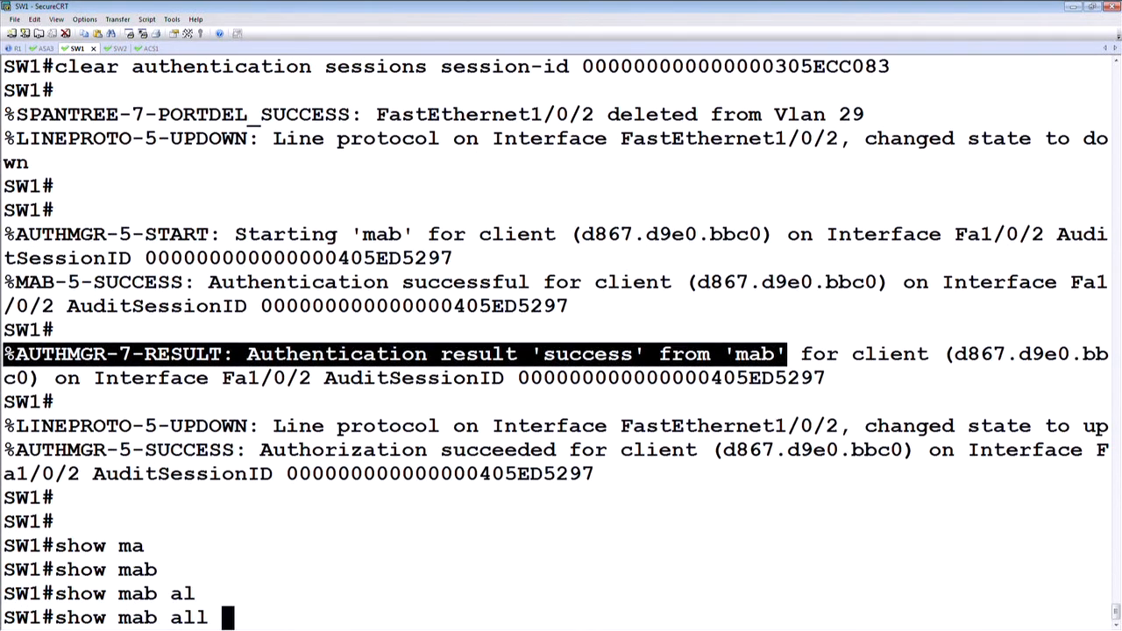
{"action": "key", "text": "Return"}
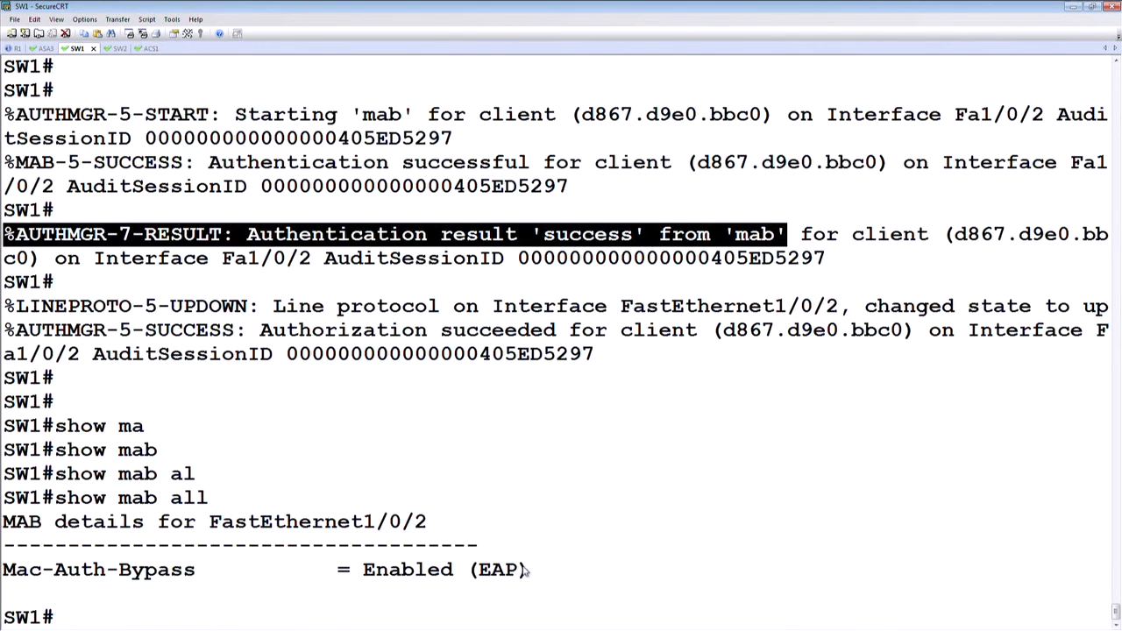
{"action": "left_click_drag", "start_coordinate": [531, 573], "coordinate": [3, 572]}
{"action": "scroll", "coordinate": [526, 388], "scroll_direction": "up", "scroll_amount": 6}
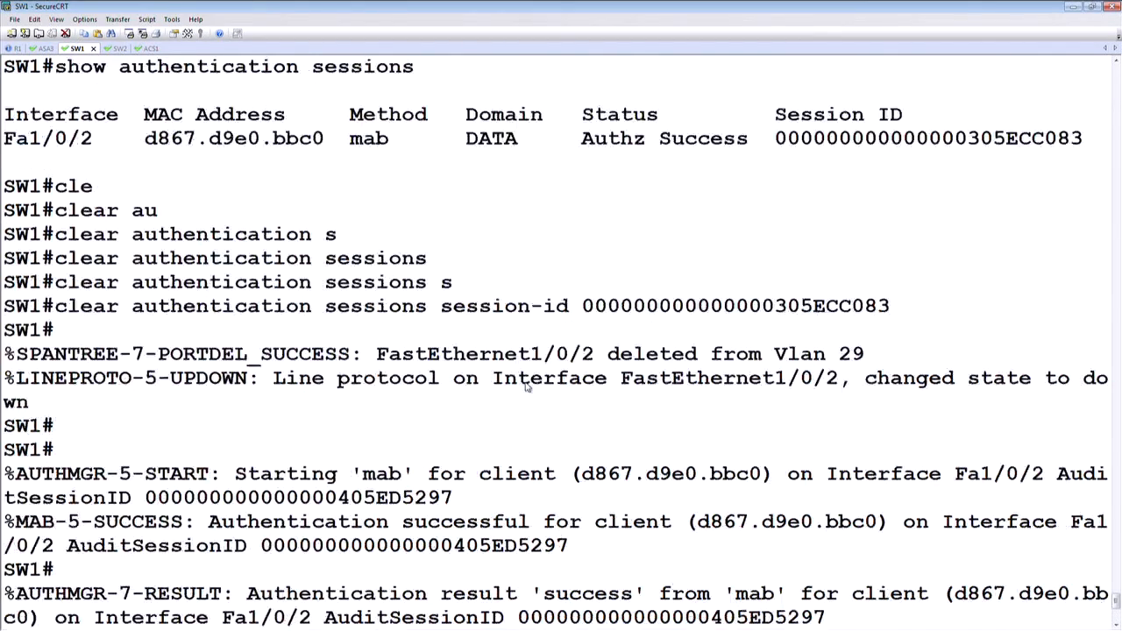
Step: Find the earlier show mab all output for FastEthernet1/0/2 in the SW1 terminal history, highlight it and return to the current prompt
{"action": "scroll", "coordinate": [526, 387], "scroll_direction": "up", "scroll_amount": 17}
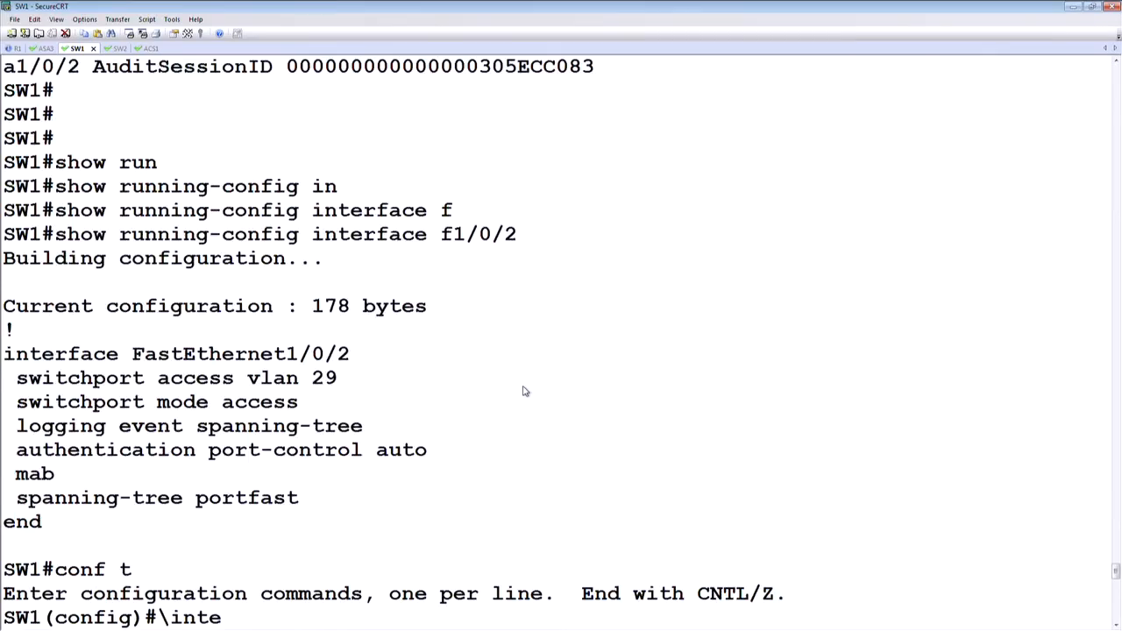
{"action": "scroll", "coordinate": [522, 392], "scroll_direction": "up", "scroll_amount": 10}
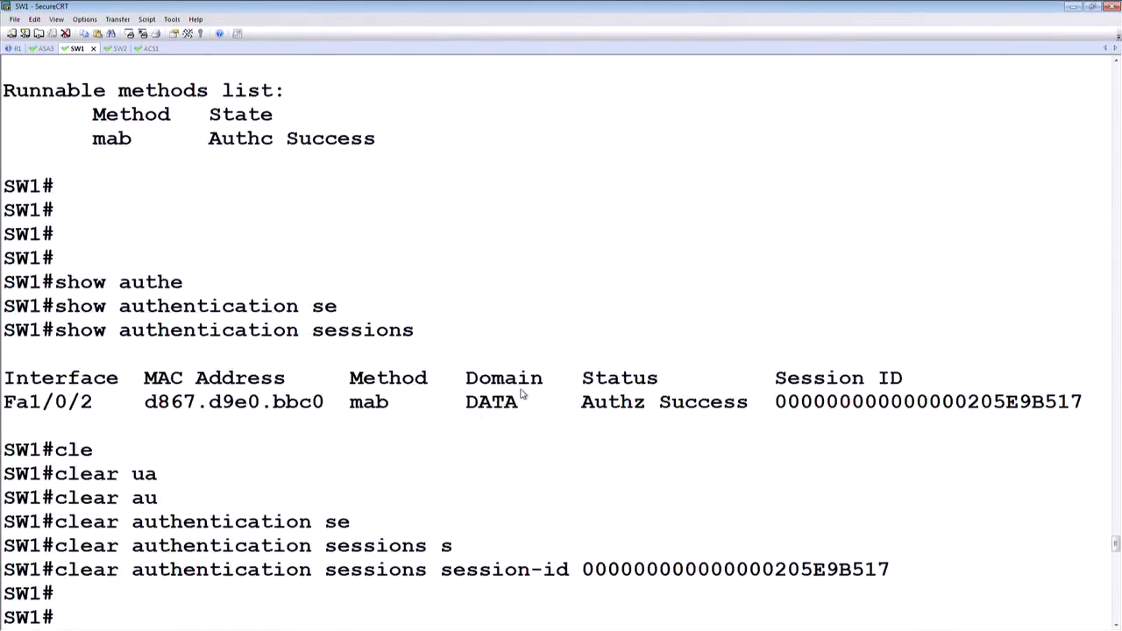
{"action": "scroll", "coordinate": [518, 396], "scroll_direction": "up", "scroll_amount": 20}
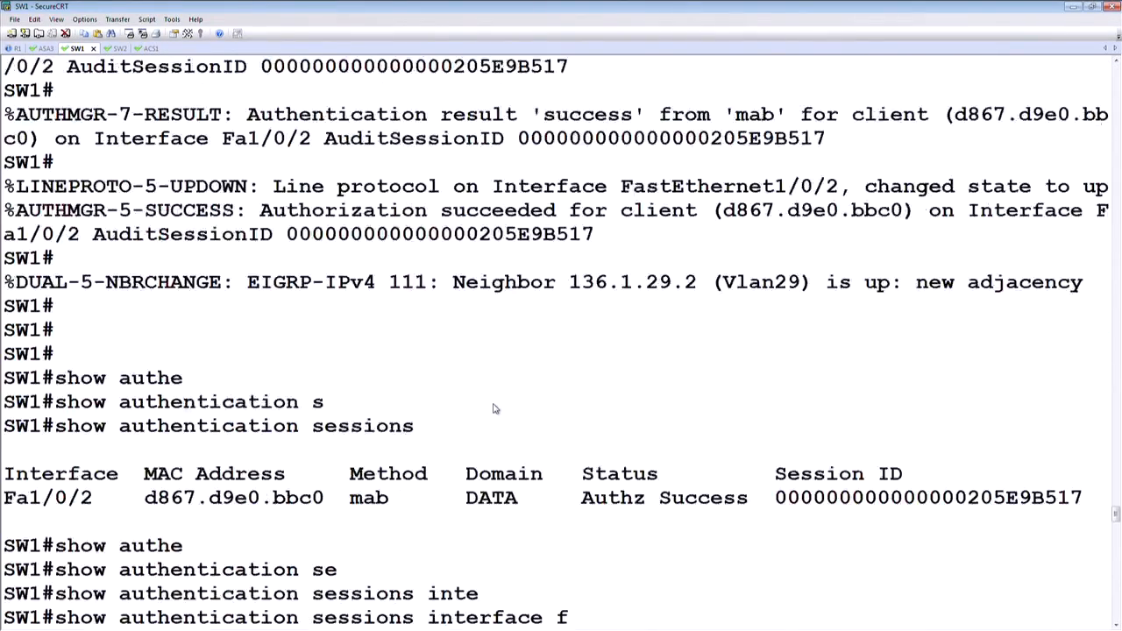
{"action": "scroll", "coordinate": [494, 409], "scroll_direction": "up", "scroll_amount": 20}
{"action": "scroll", "coordinate": [508, 429], "scroll_direction": "up", "scroll_amount": 20}
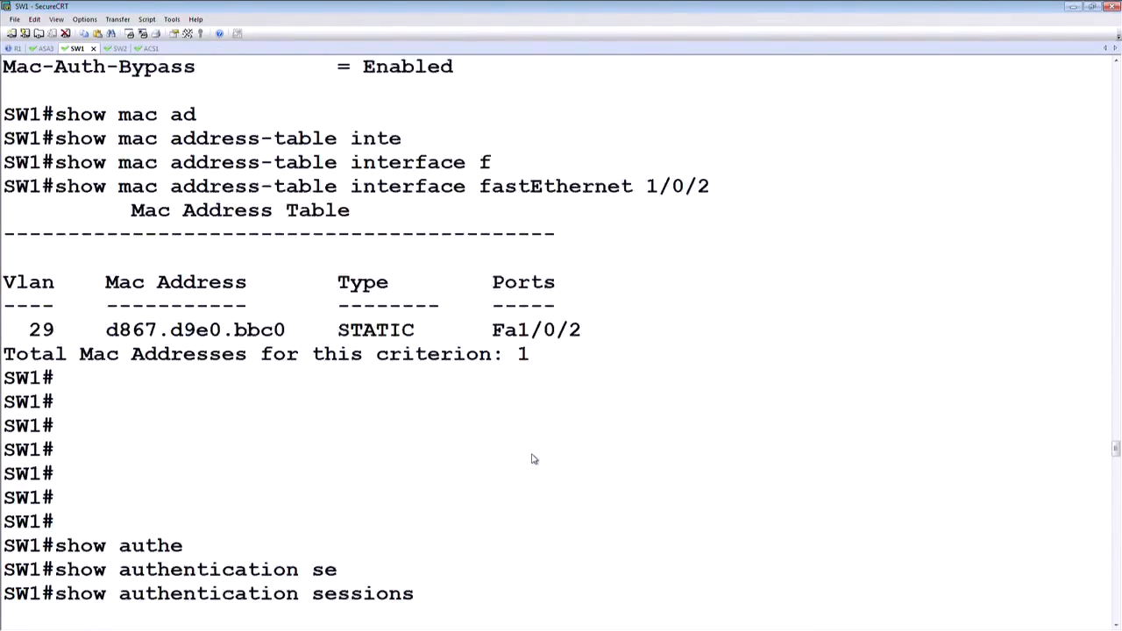
{"action": "scroll", "coordinate": [532, 459], "scroll_direction": "up", "scroll_amount": 5}
{"action": "left_click_drag", "start_coordinate": [465, 431], "coordinate": [4, 351]}
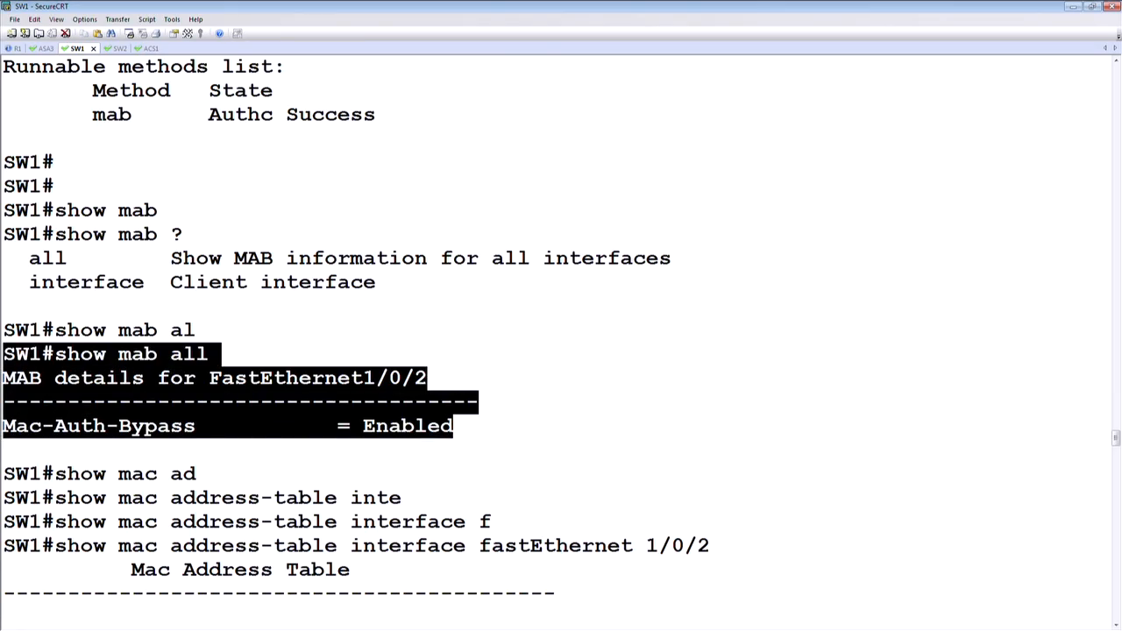
{"action": "scroll", "coordinate": [631, 416], "scroll_direction": "down", "scroll_amount": 15}
{"action": "left_click_drag", "start_coordinate": [1117, 474], "coordinate": [1117, 618]}
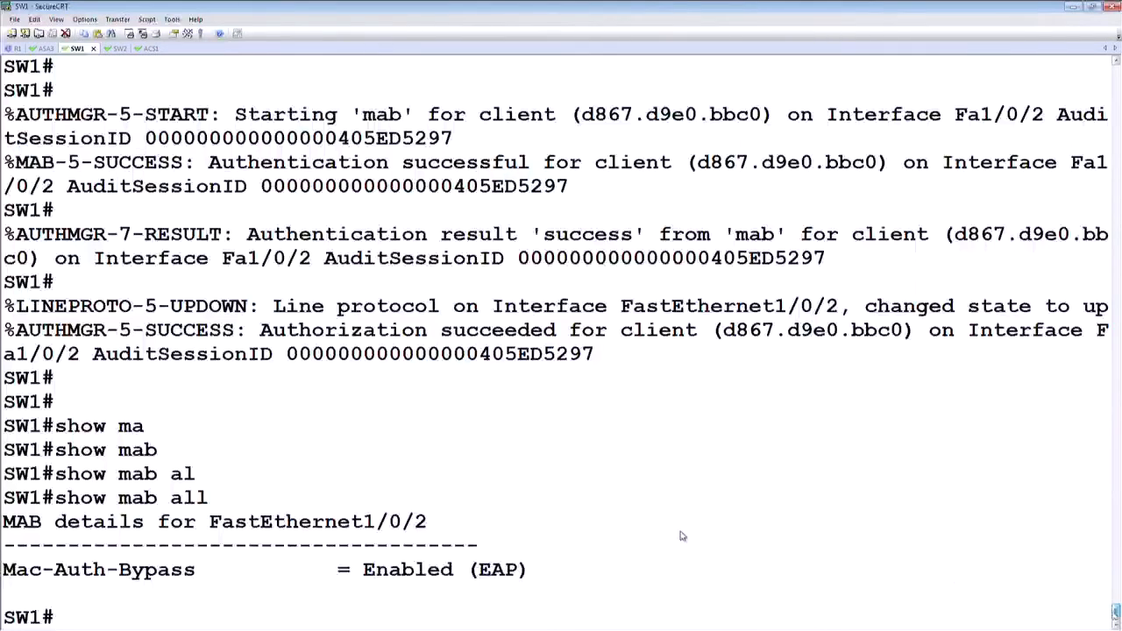
Step: List the authentication sessions on SW1 below some blank prompts and highlight the Fa1/0/2 entry up to its status
{"action": "key", "text": "Return"}
{"action": "key", "text": "Return"}
{"action": "key", "text": "Return"}
{"action": "key", "text": "Return"}
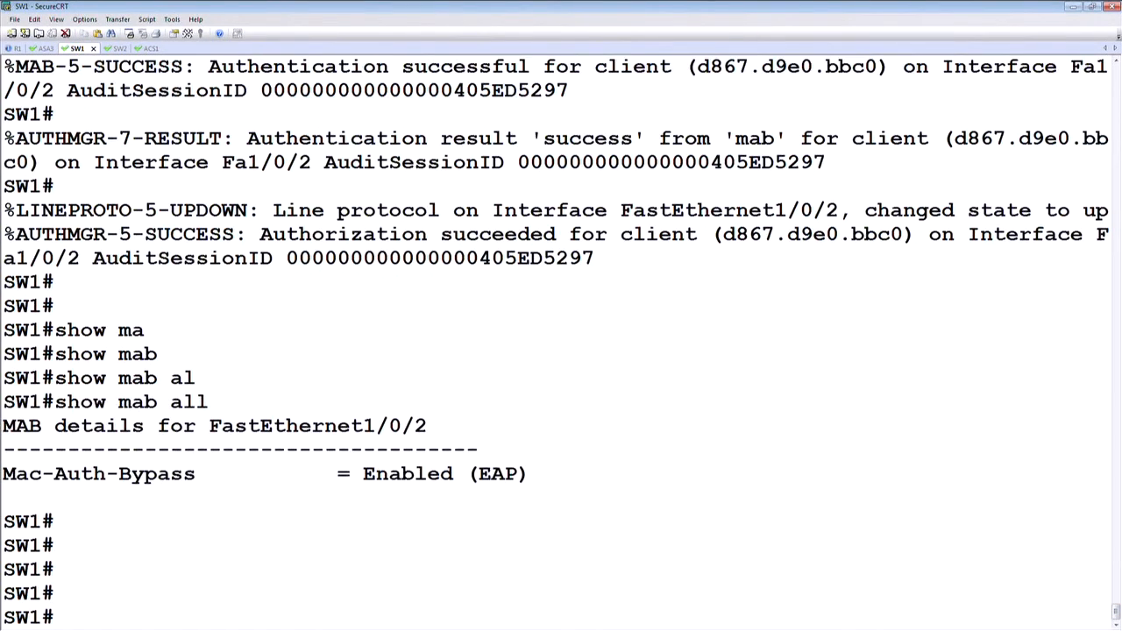
{"action": "key", "text": "Return"}
{"action": "key", "text": "Return"}
{"action": "key", "text": "Return"}
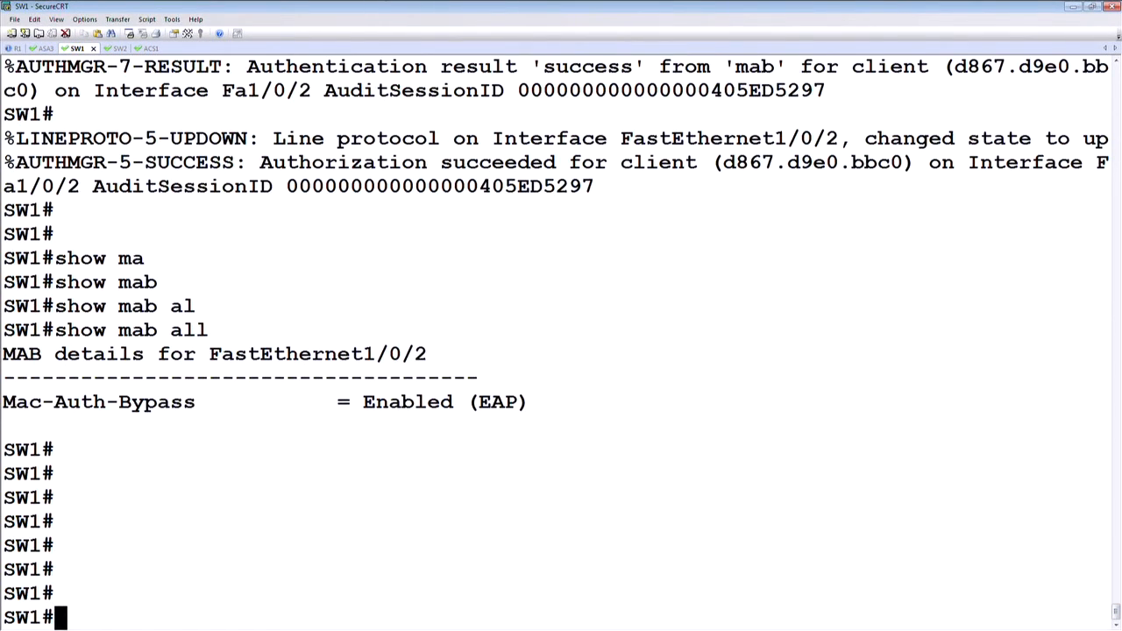
{"action": "type", "text": "show au"}
{"action": "key", "text": "Tab"}
{"action": "type", "text": "tt"}
{"action": "key", "text": "Tab"}
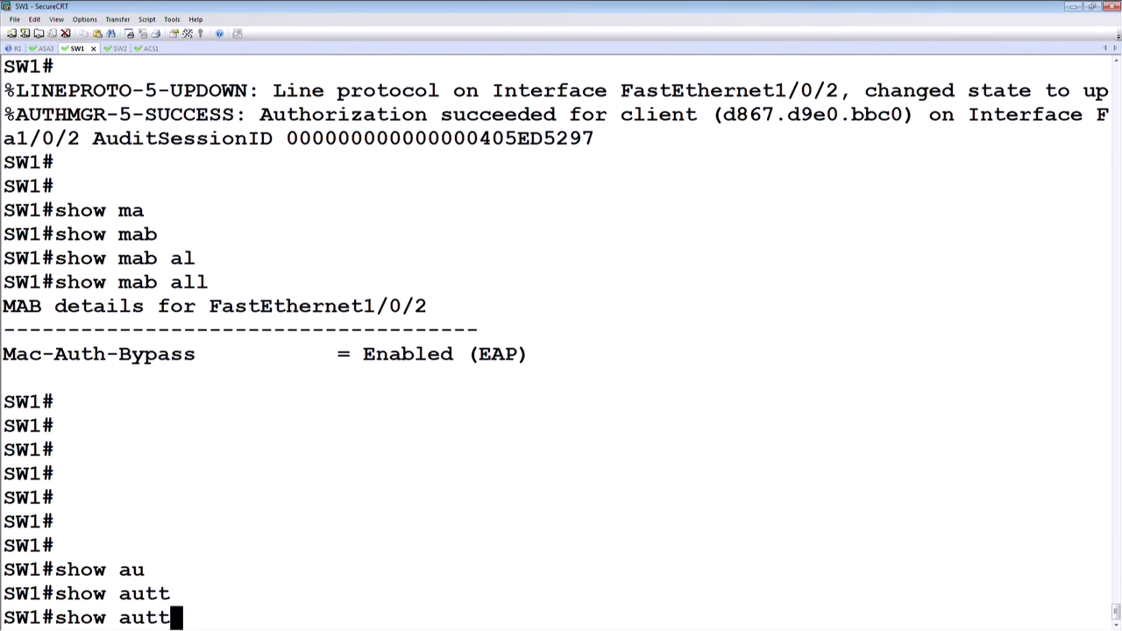
{"action": "key", "text": "BackSpace"}
{"action": "key", "text": "Tab"}
{"action": "type", "text": "h"}
{"action": "key", "text": "Tab"}
{"action": "type", "text": "s"}
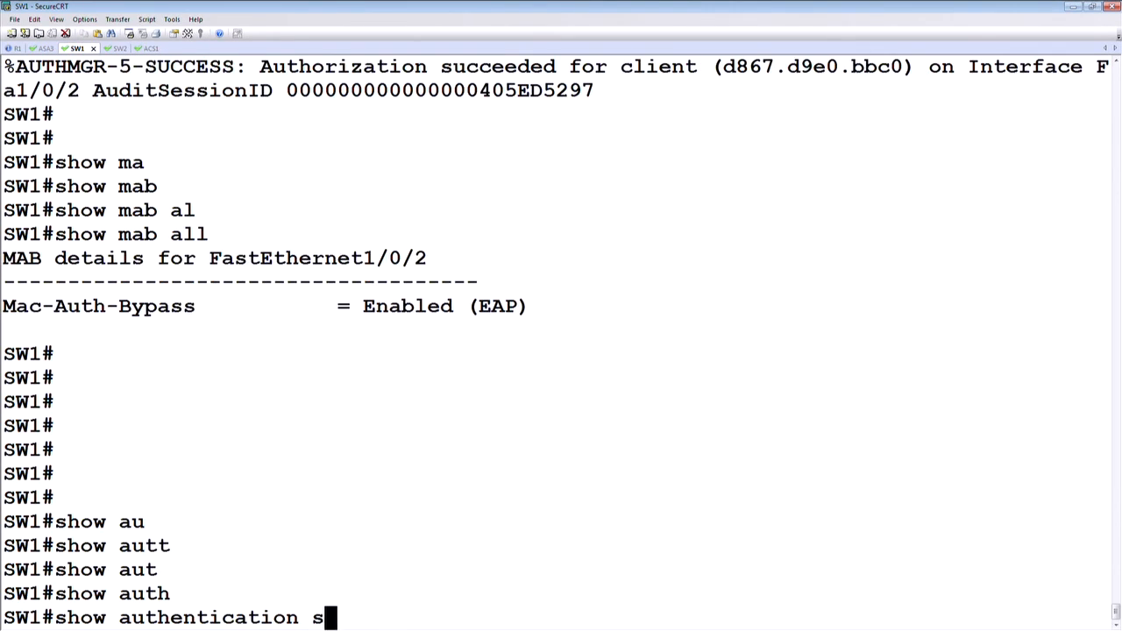
{"action": "key", "text": "Tab"}
{"action": "key", "text": "Return"}
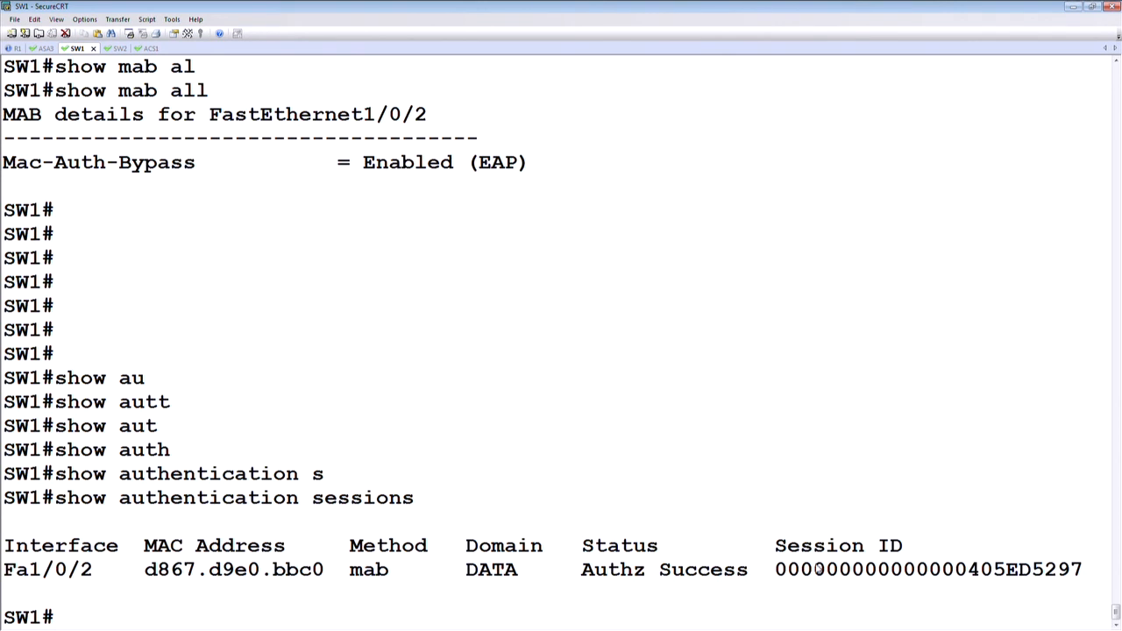
{"action": "left_click_drag", "start_coordinate": [750, 571], "coordinate": [8, 571]}
{"action": "key", "text": "Return"}
Step: Run show authentication sessions interface f1/0/2 on SW1 to display the port's session details
{"action": "type", "text": "show au"}
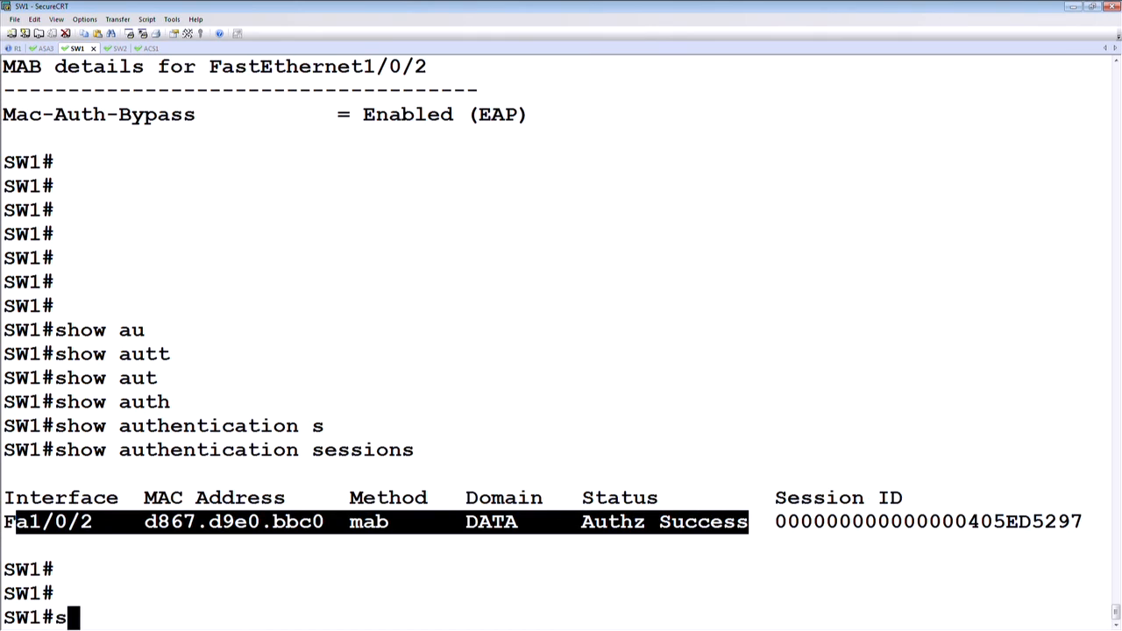
{"action": "key", "text": "Tab"}
{"action": "type", "text": "tt5"}
{"action": "key", "text": "BackSpace"}
{"action": "key", "text": "BackSpace"}
{"action": "key", "text": "Tab"}
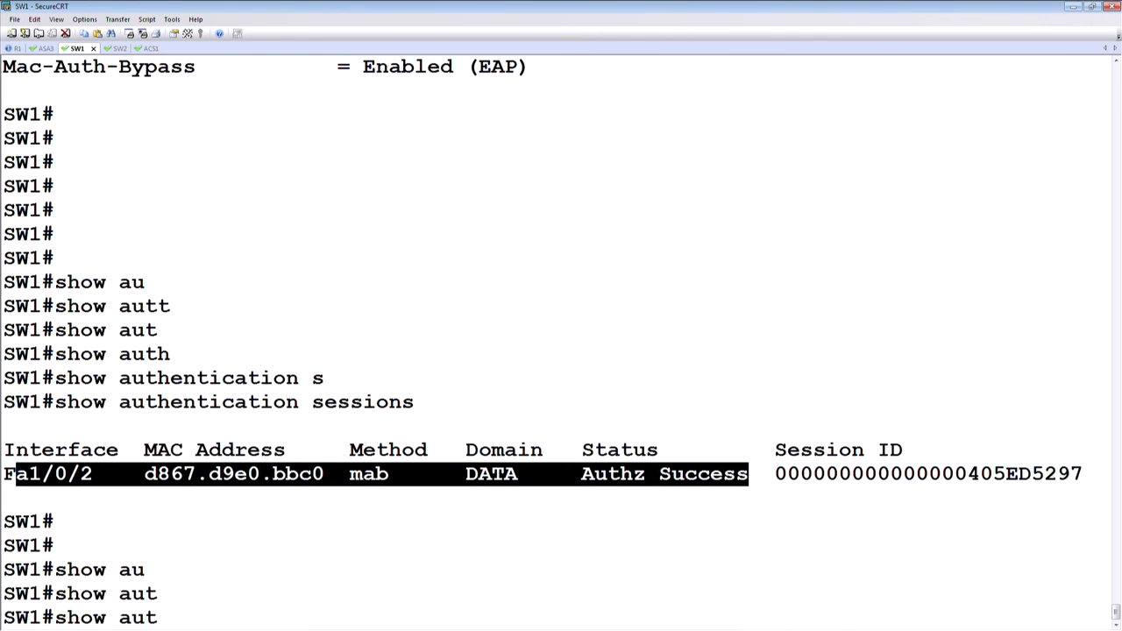
{"action": "type", "text": "he"}
{"action": "key", "text": "Tab"}
{"action": "type", "text": "se"}
{"action": "key", "text": "Tab"}
{"action": "type", "text": "unbt"}
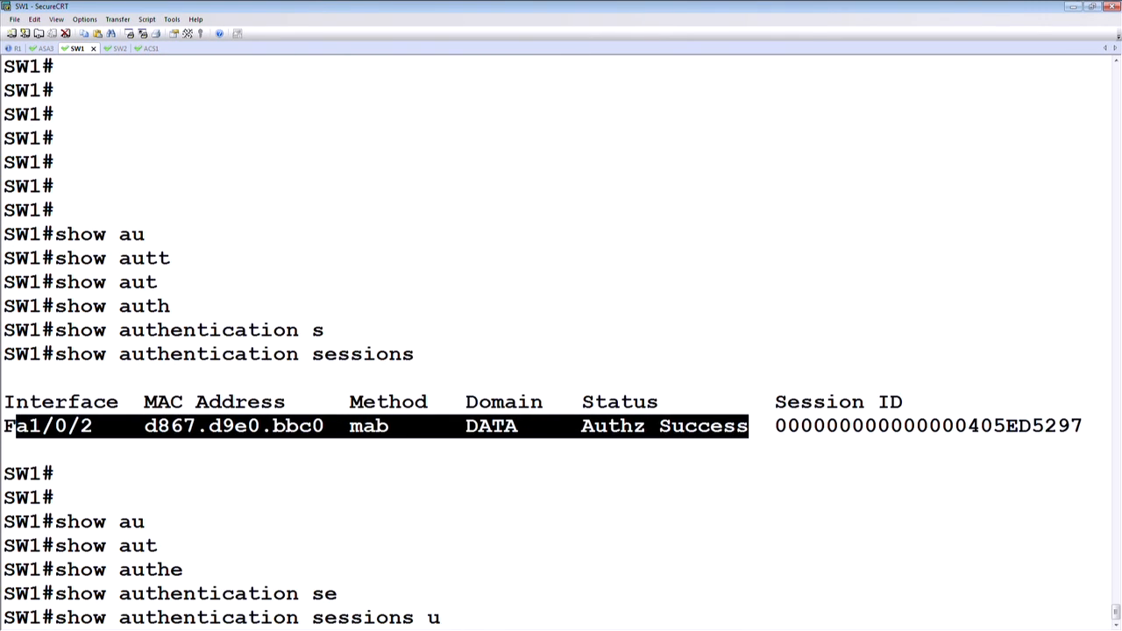
{"action": "key", "text": "BackSpace"}
{"action": "key", "text": "BackSpace"}
{"action": "key", "text": "BackSpace"}
{"action": "key", "text": "BackSpace"}
{"action": "type", "text": "inte"}
{"action": "key", "text": "Tab"}
{"action": "type", "text": "f"}
{"action": "key", "text": "Tab"}
{"action": "type", "text": "1/0/2"}
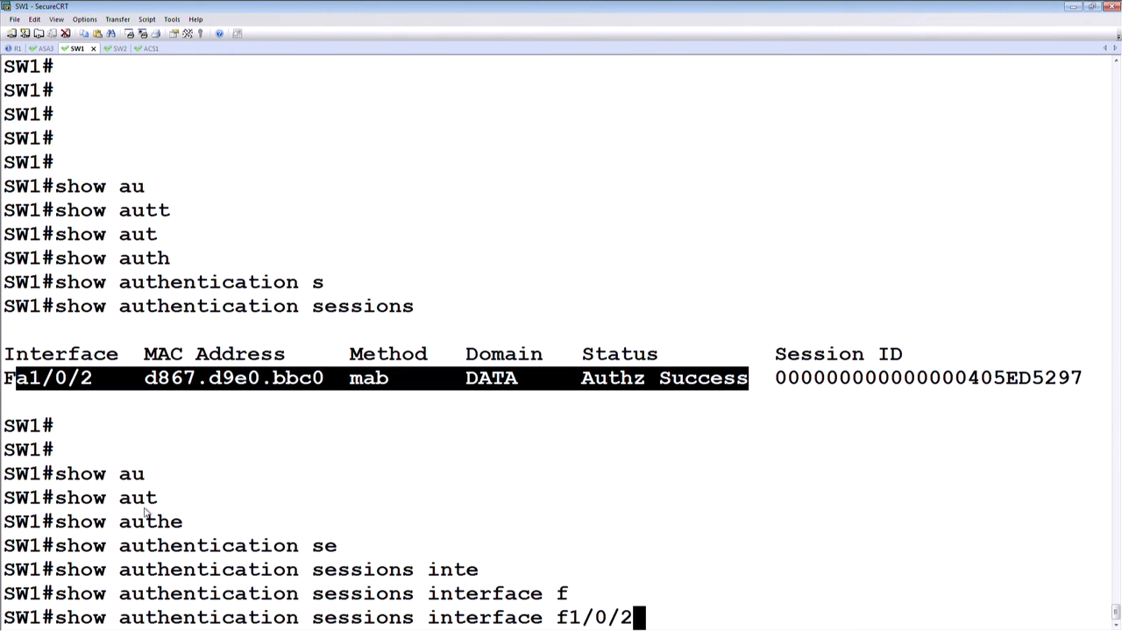
{"action": "key", "text": "Return"}
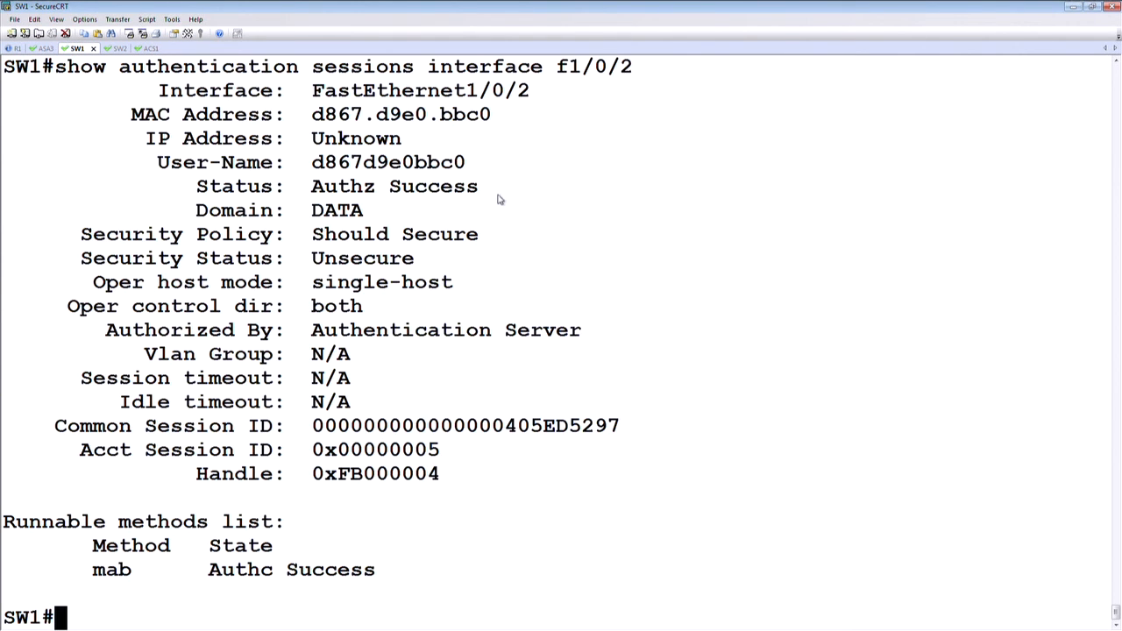
Step: Highlight the Status and Authorized By lines and the mab method state in the session details
{"action": "left_click_drag", "start_coordinate": [480, 186], "coordinate": [196, 188]}
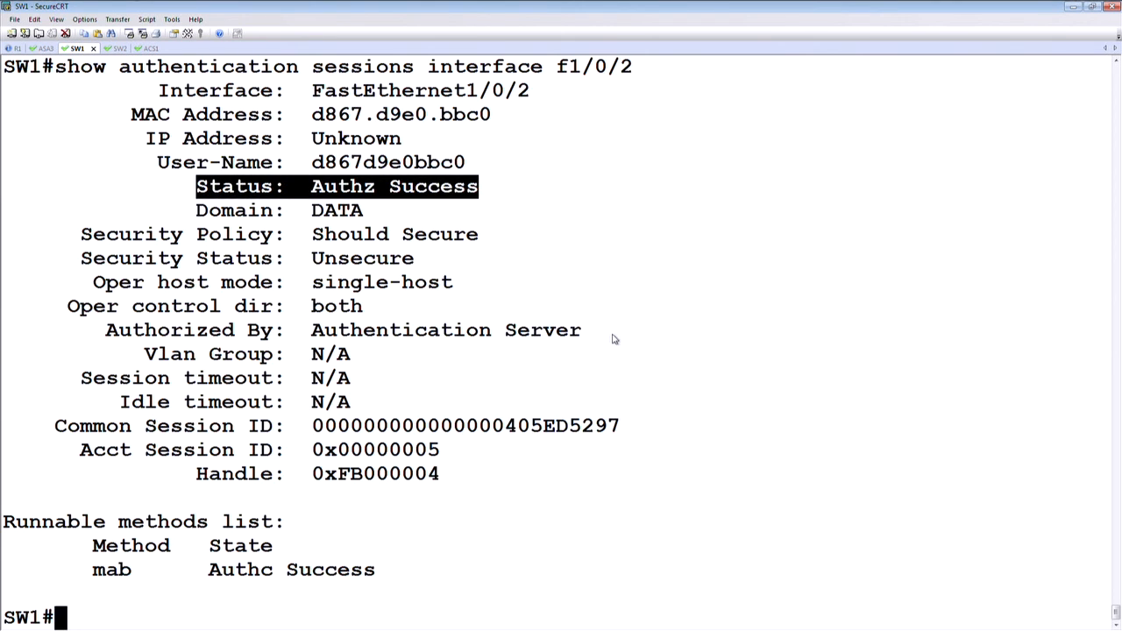
{"action": "left_click_drag", "start_coordinate": [583, 331], "coordinate": [106, 331]}
{"action": "left_click_drag", "start_coordinate": [386, 571], "coordinate": [101, 572]}
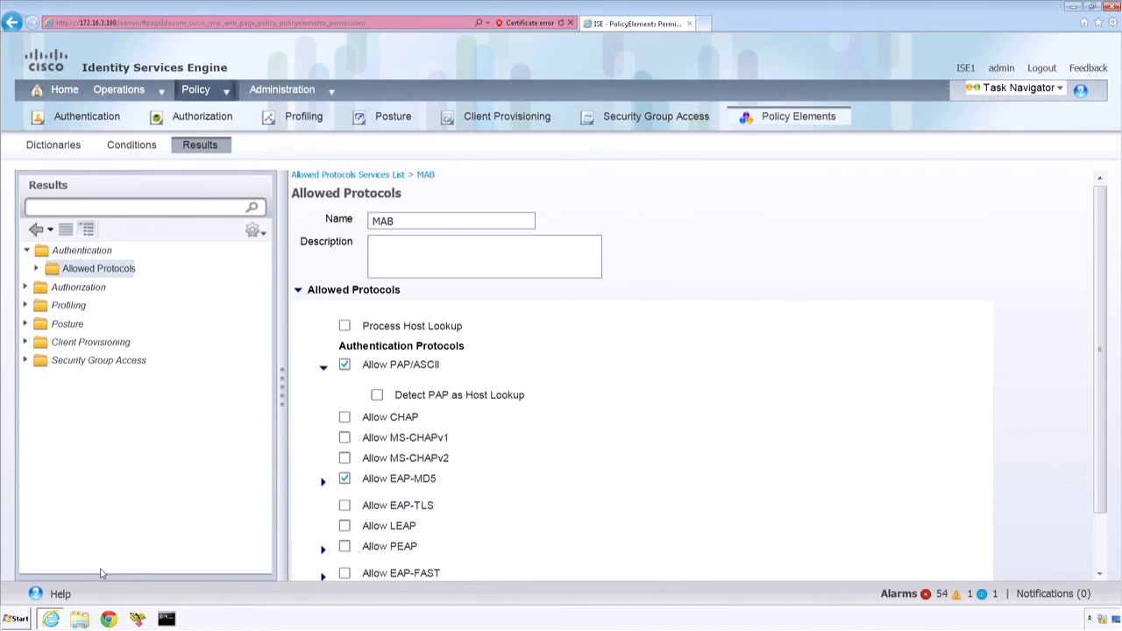
Step: Switch to the Identity Services Engine web page, show the live authentications and open the details of the most recent SW1 record
{"action": "mouse_move", "coordinate": [161, 91]}
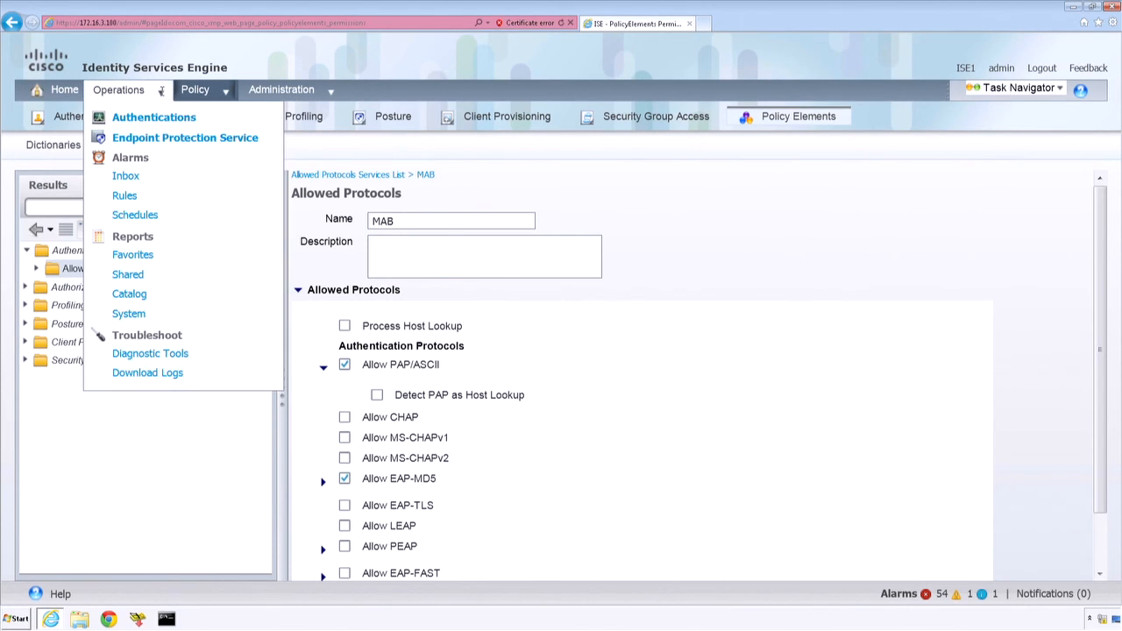
{"action": "left_click", "coordinate": [156, 117]}
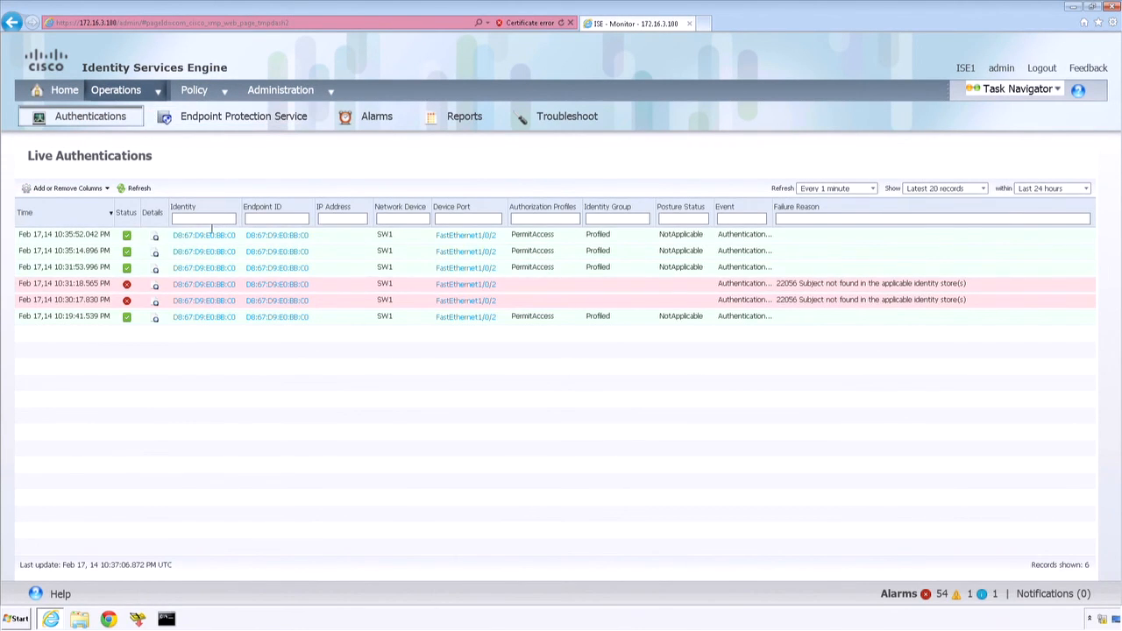
{"action": "left_click", "coordinate": [156, 238]}
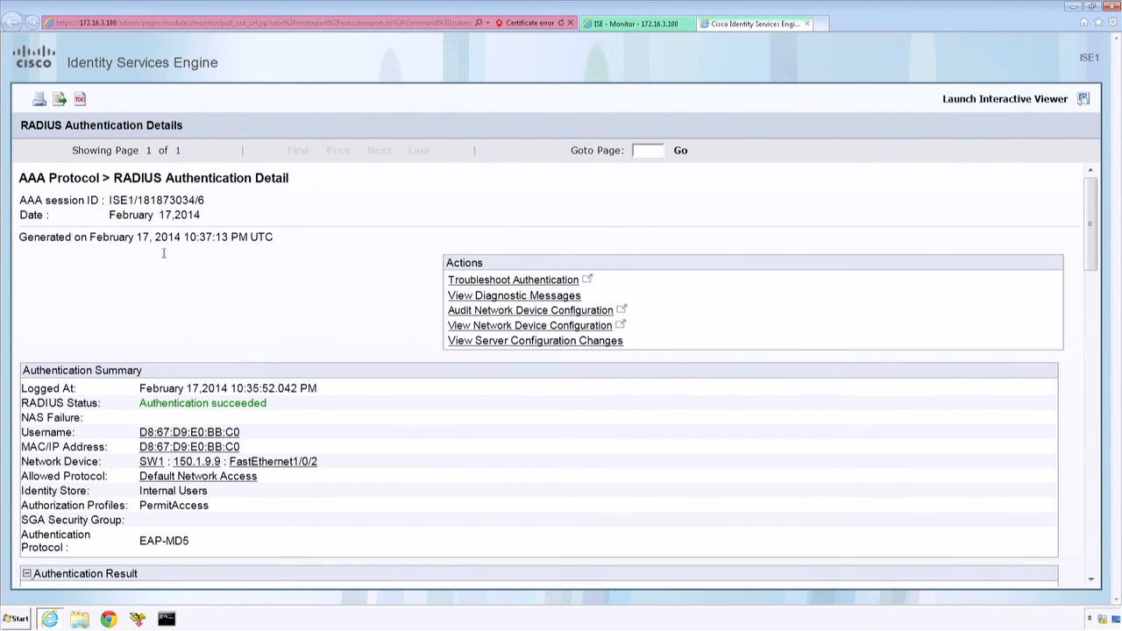
Step: Highlight the report's RADIUS status, authentication protocol and authorization profile, and close the report after opening its Default Network Access summary
{"action": "left_click_drag", "start_coordinate": [266, 405], "coordinate": [180, 408]}
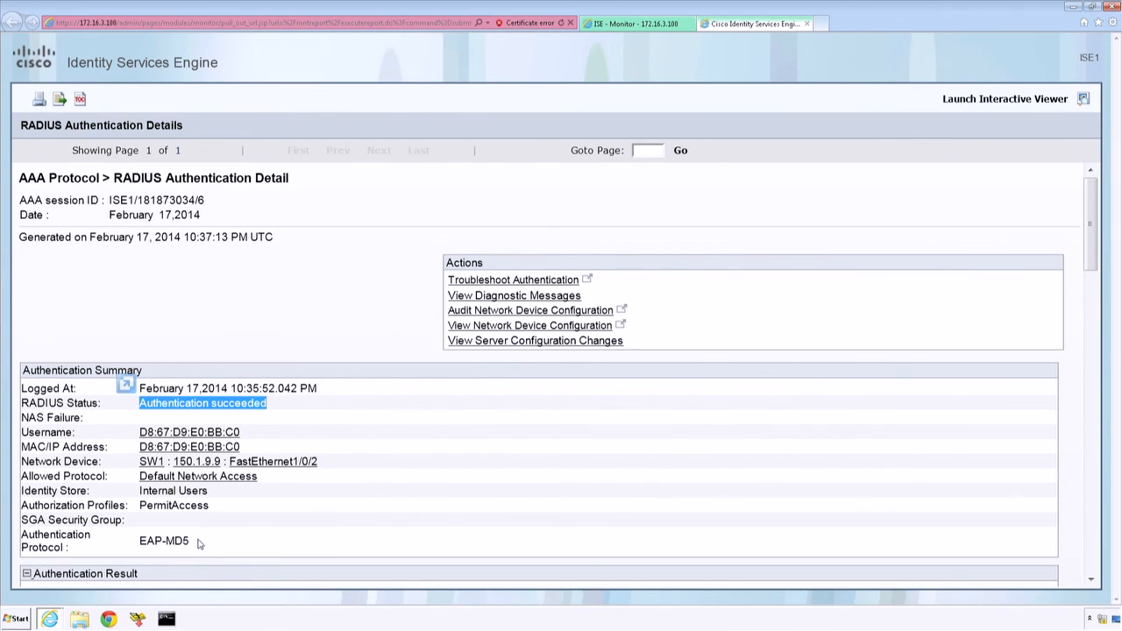
{"action": "left_click_drag", "start_coordinate": [195, 544], "coordinate": [145, 542]}
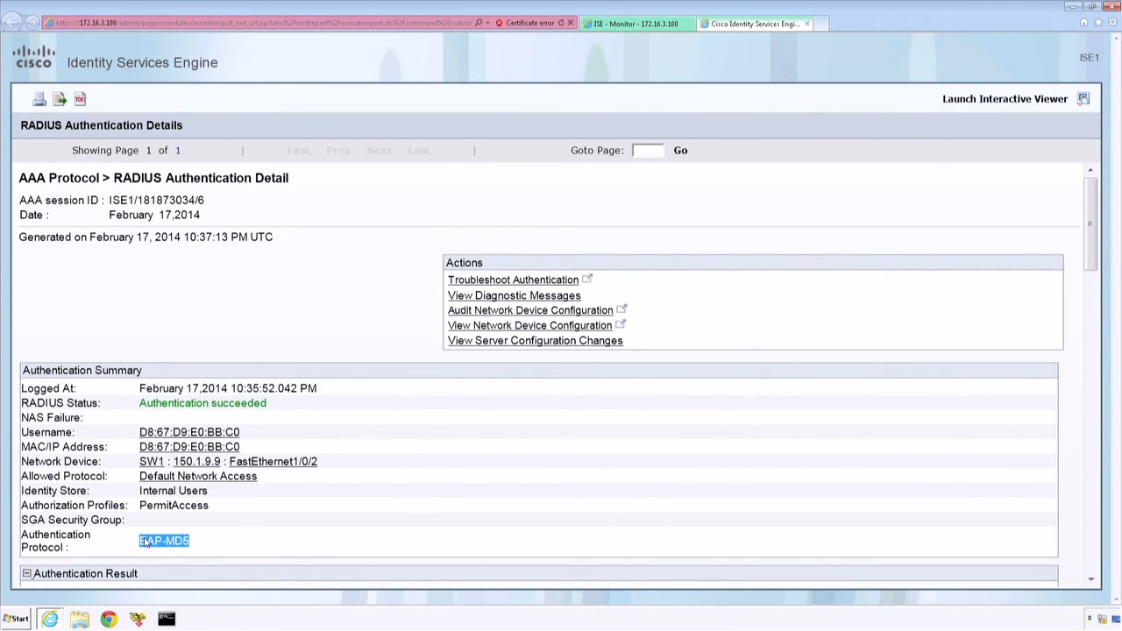
{"action": "left_click", "coordinate": [220, 510]}
{"action": "left_click_drag", "start_coordinate": [210, 508], "coordinate": [144, 511]}
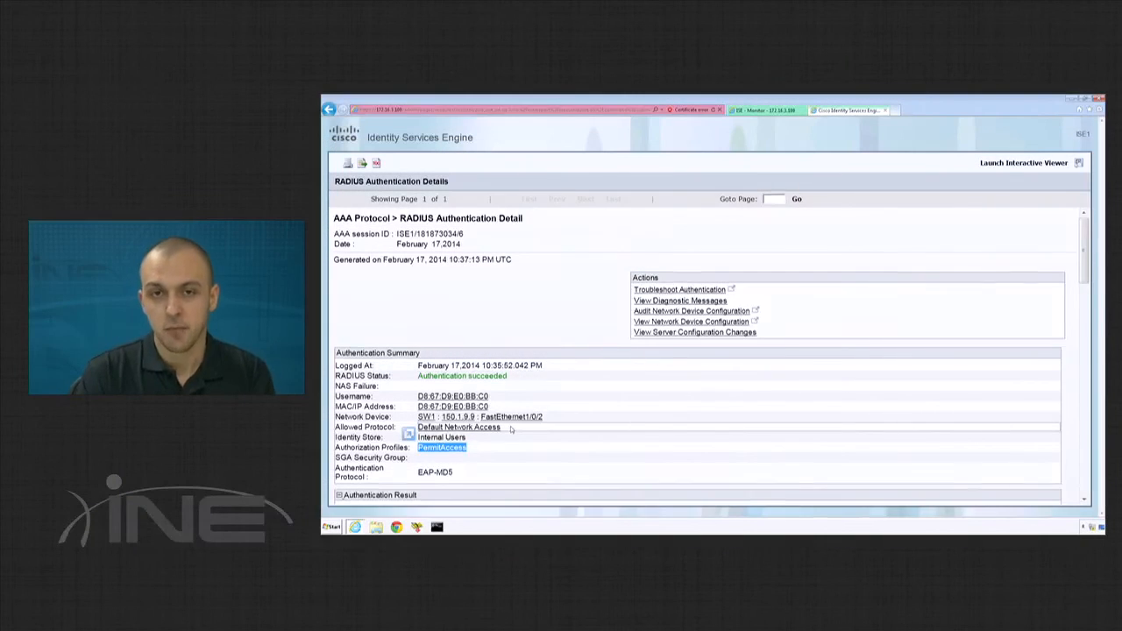
{"action": "left_click", "coordinate": [510, 427]}
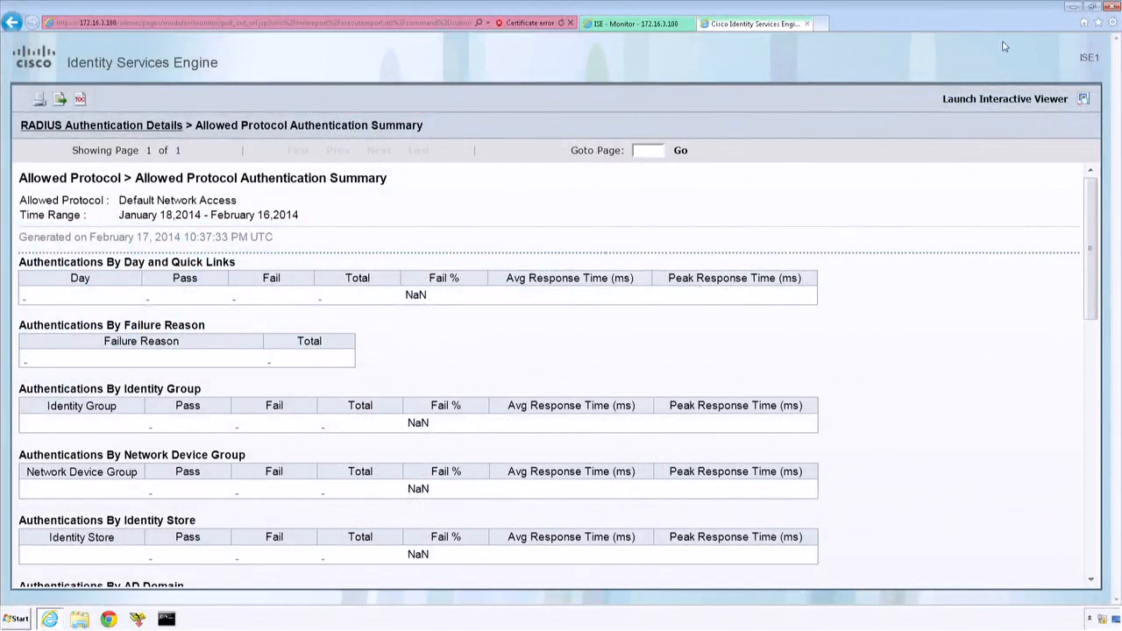
{"action": "left_click", "coordinate": [807, 25]}
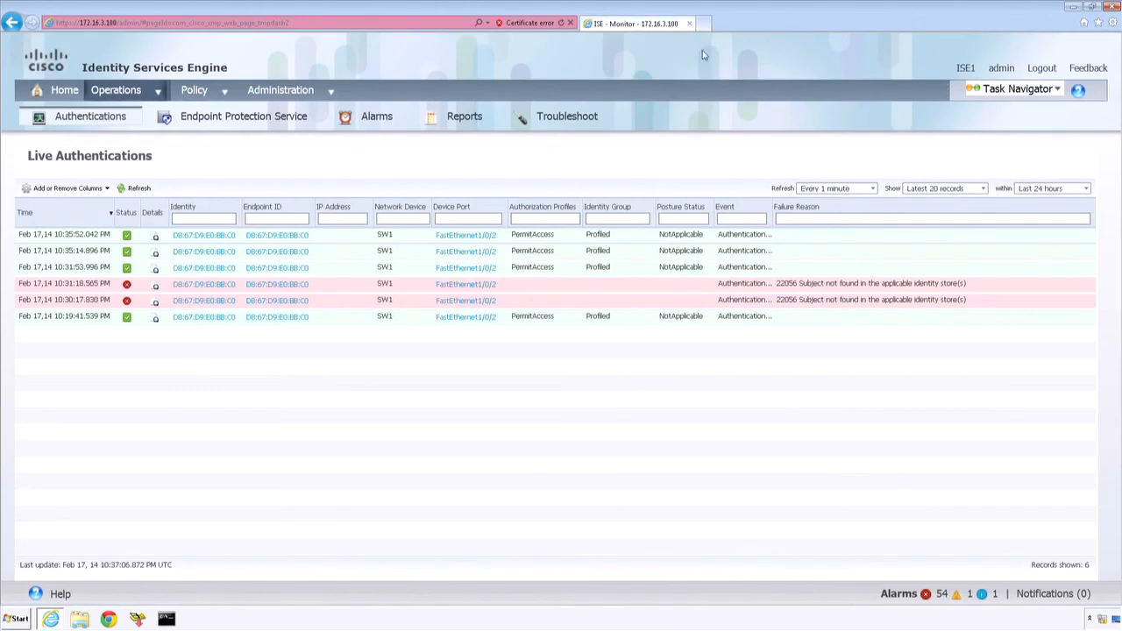
Step: Open the authentication policy and expand the MAB rule to show its identity source
{"action": "mouse_move", "coordinate": [203, 93]}
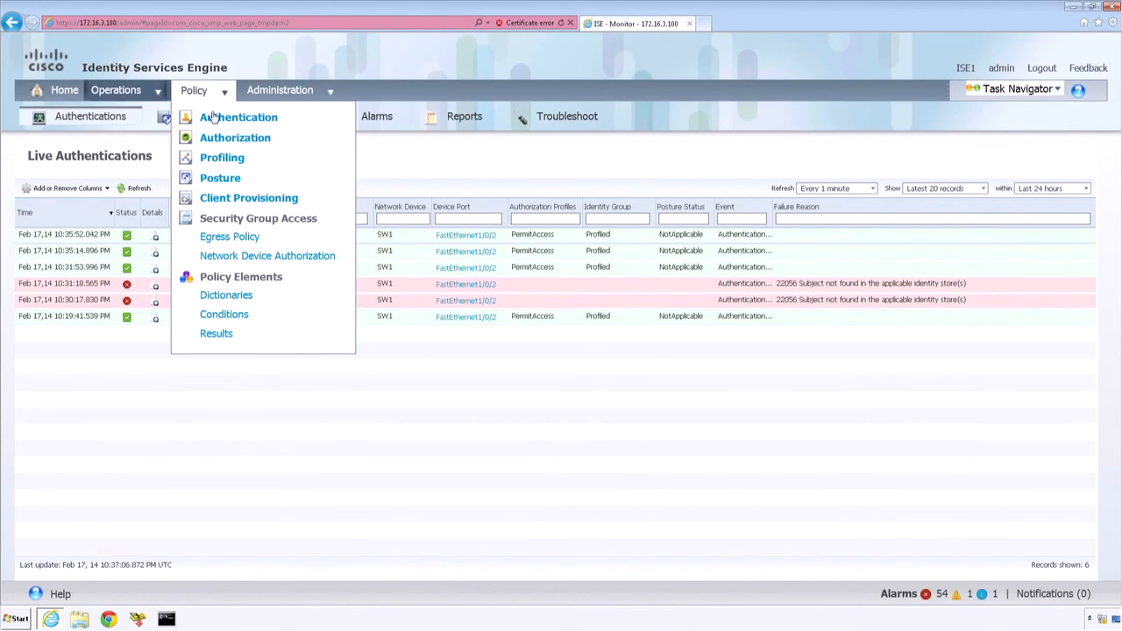
{"action": "left_click", "coordinate": [214, 118]}
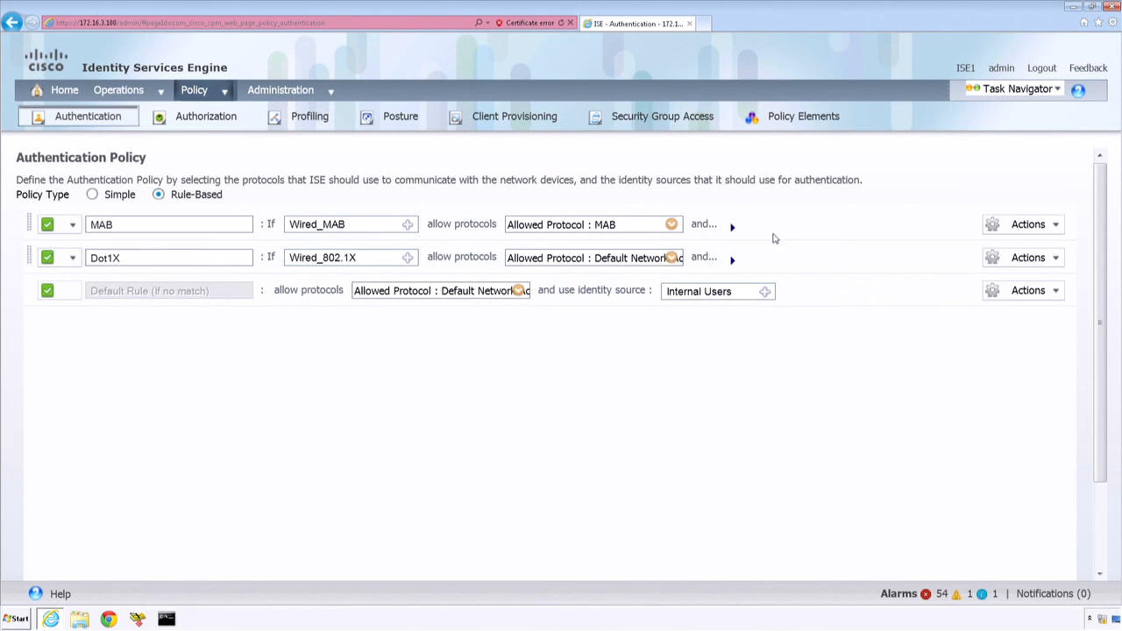
{"action": "left_click", "coordinate": [733, 228]}
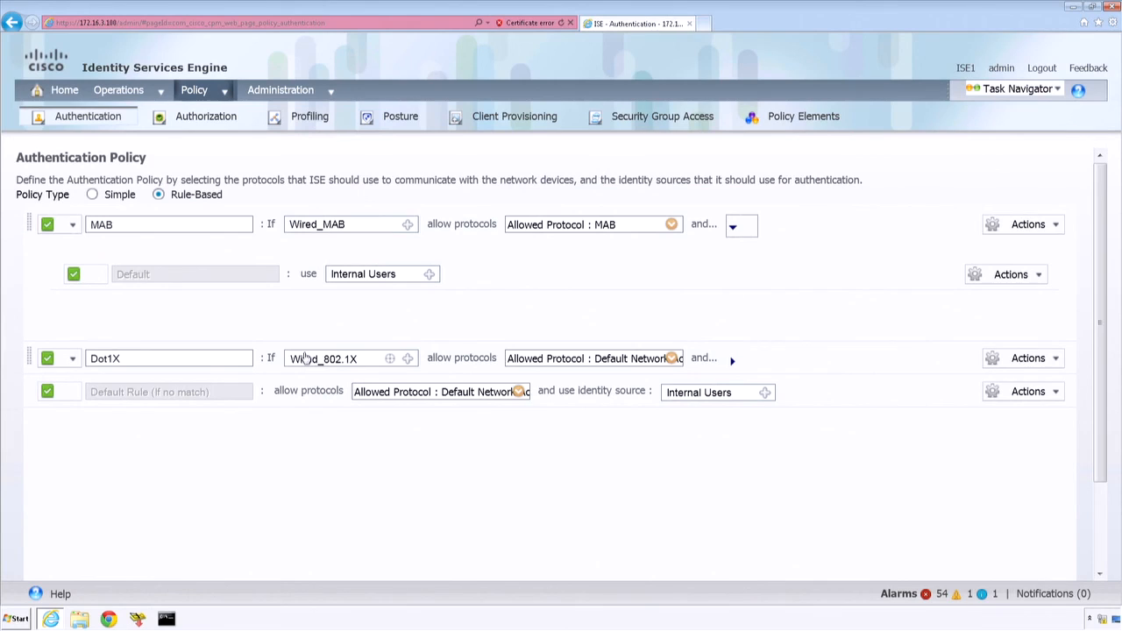
Step: Open the Wired_802.1X compound condition from the authentication conditions in the policy elements
{"action": "left_click", "coordinate": [195, 91]}
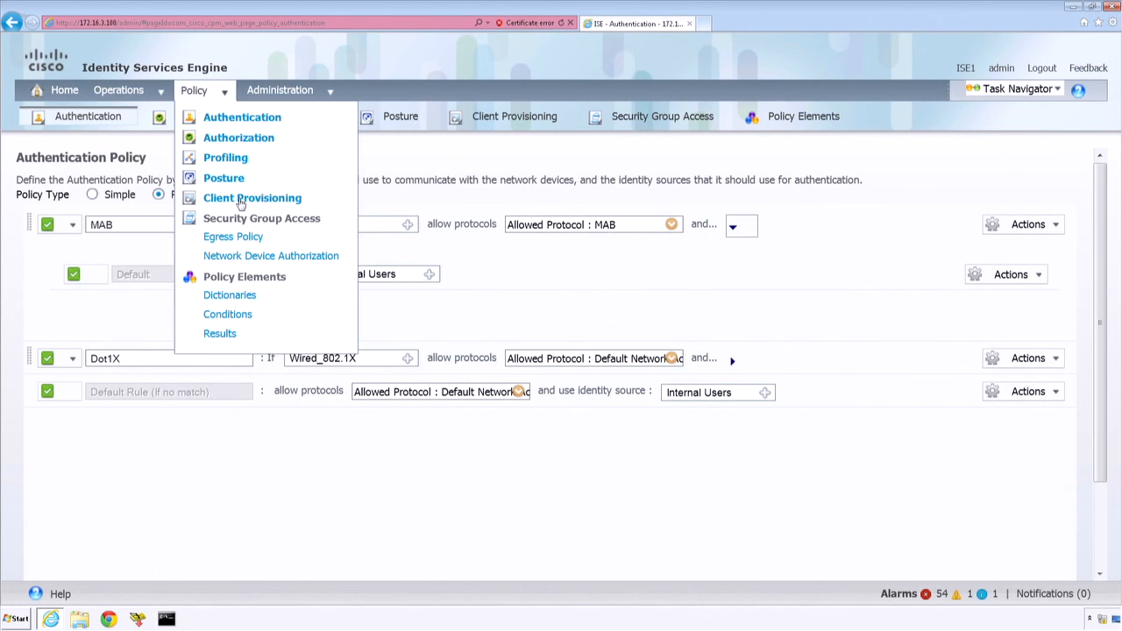
{"action": "left_click", "coordinate": [230, 319]}
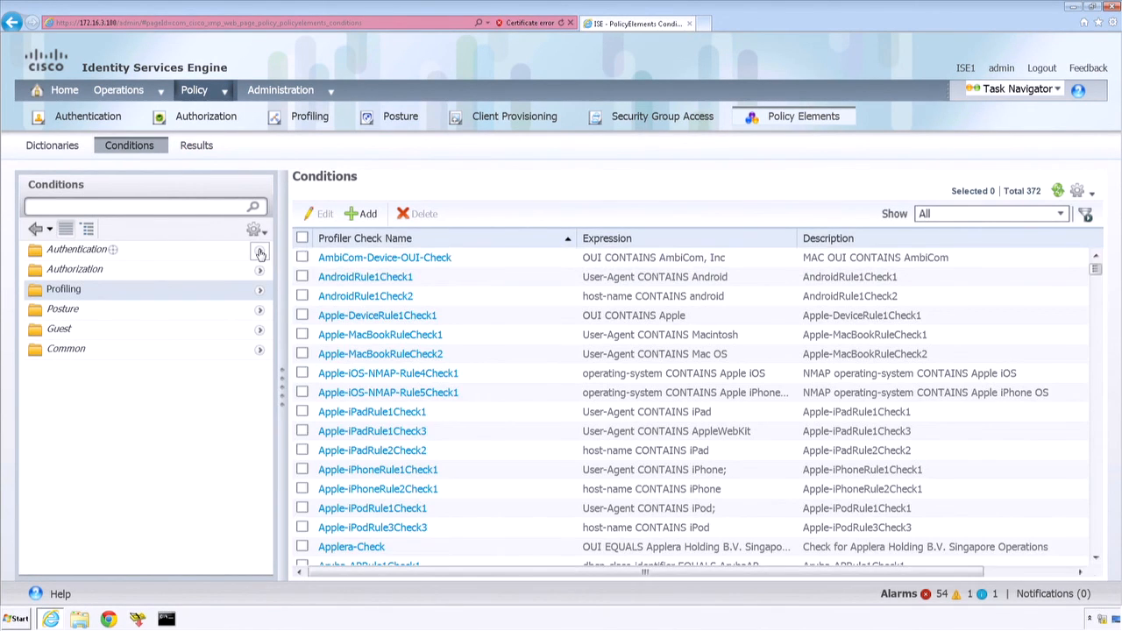
{"action": "left_click", "coordinate": [260, 253]}
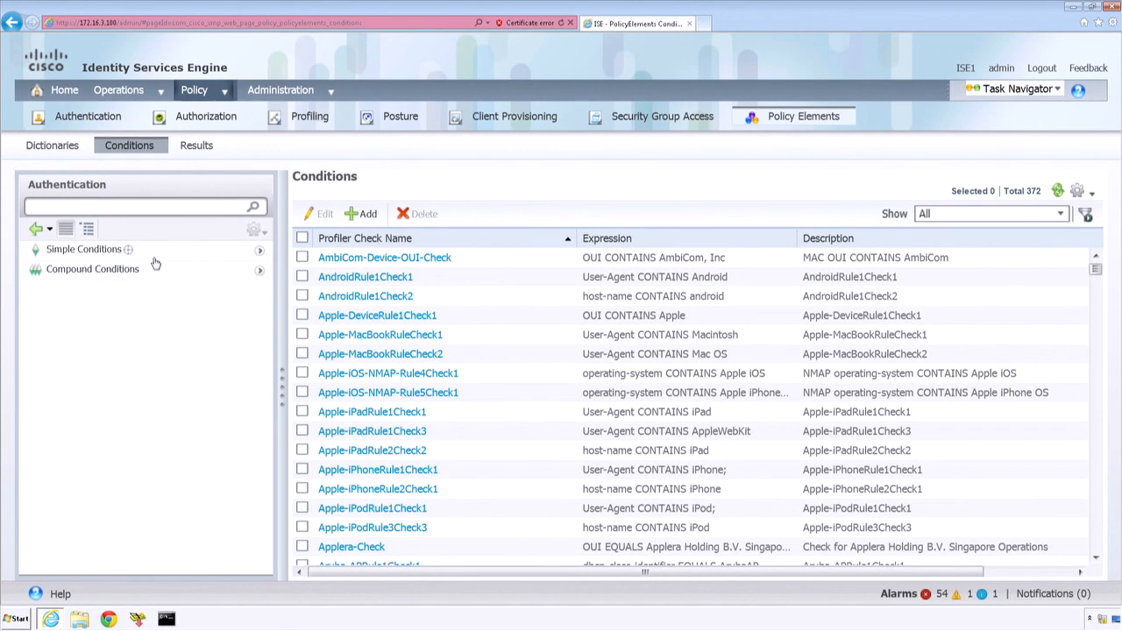
{"action": "left_click", "coordinate": [91, 270]}
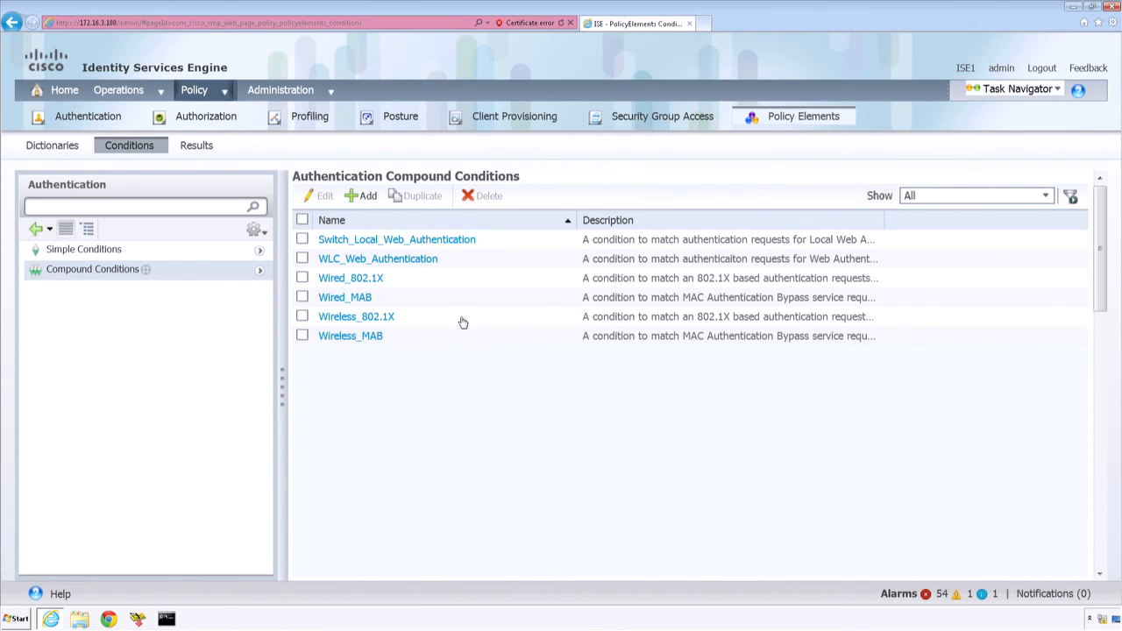
{"action": "left_click", "coordinate": [358, 280]}
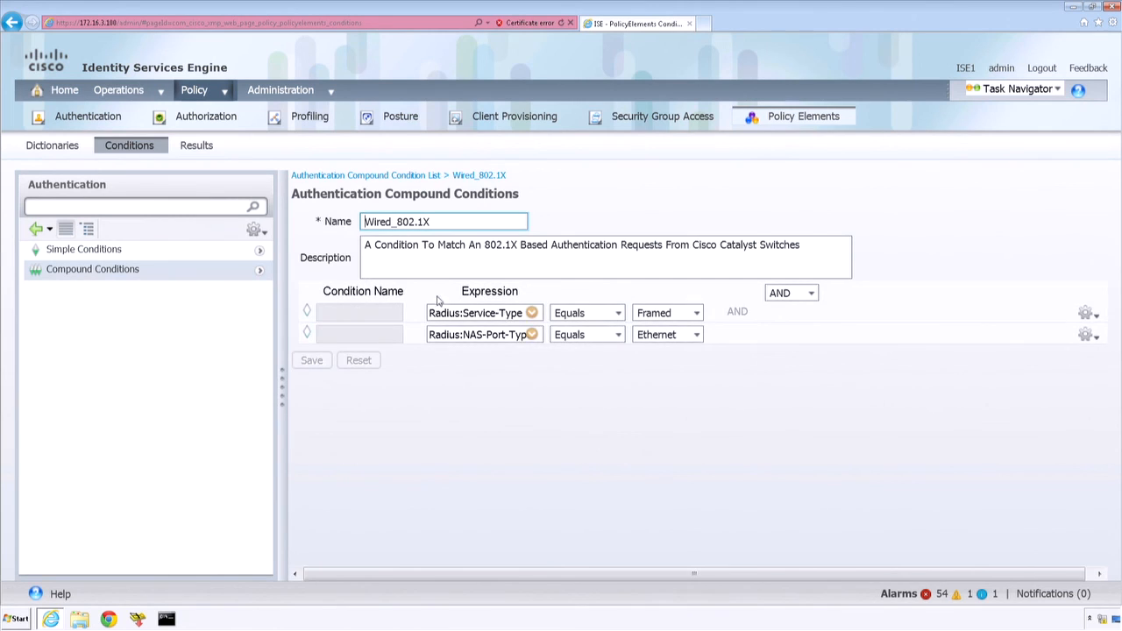
Step: Highlight the Service-Type and NAS-Port-Type attributes and their Framed and Ethernet values in the Wired_802.1X condition
{"action": "double_click", "coordinate": [473, 318]}
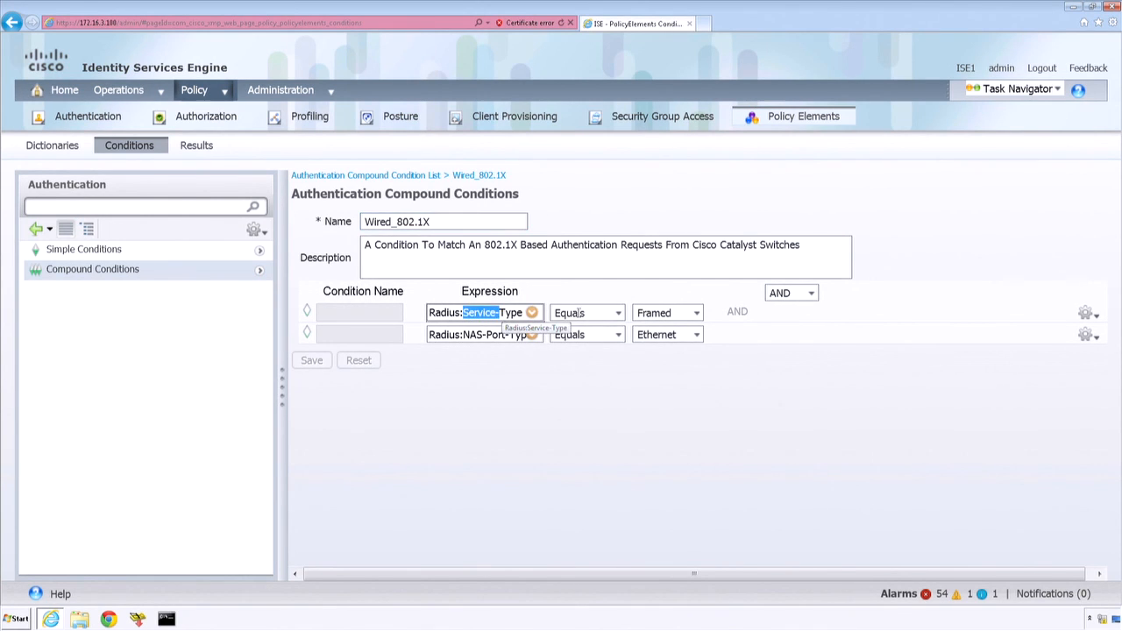
{"action": "left_click_drag", "start_coordinate": [676, 316], "coordinate": [656, 317]}
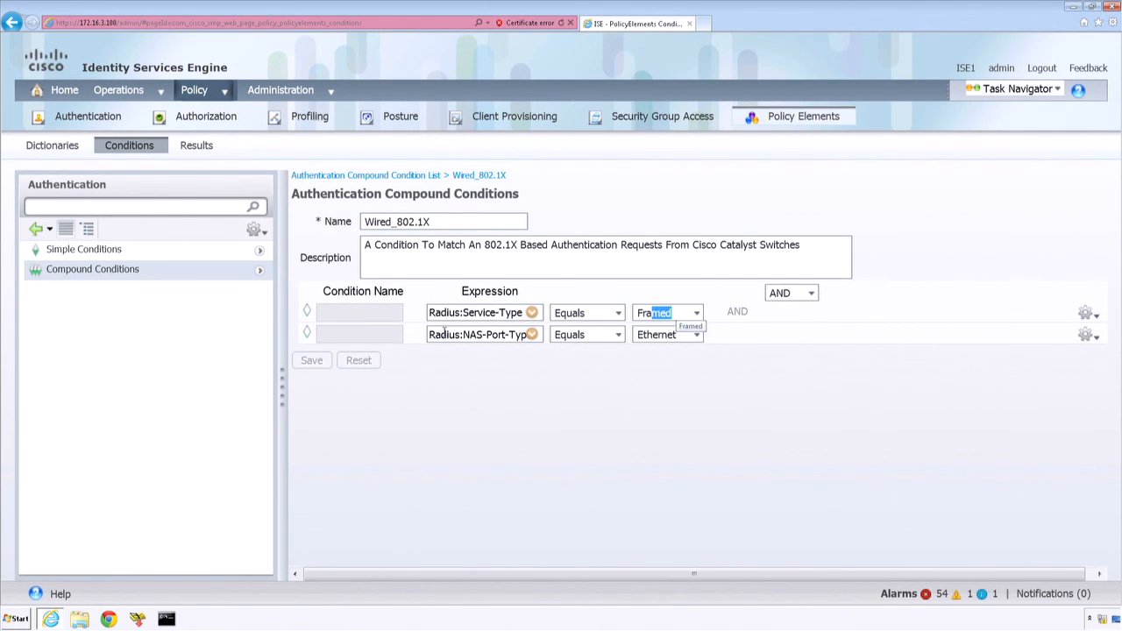
{"action": "left_click_drag", "start_coordinate": [429, 334], "coordinate": [505, 334]}
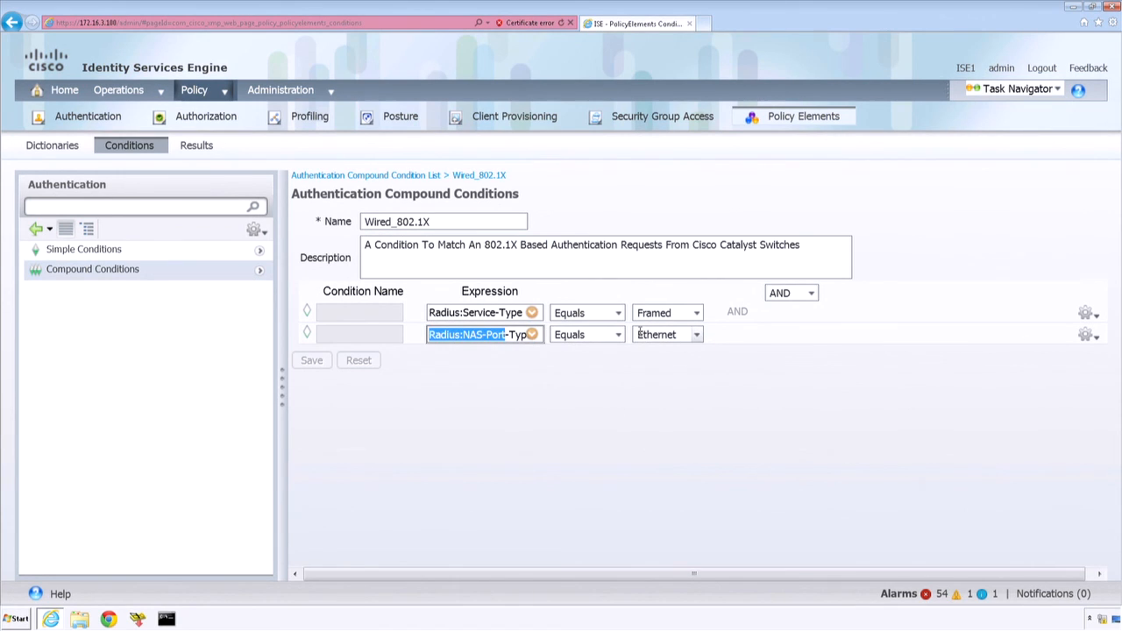
{"action": "left_click_drag", "start_coordinate": [639, 334], "coordinate": [679, 333]}
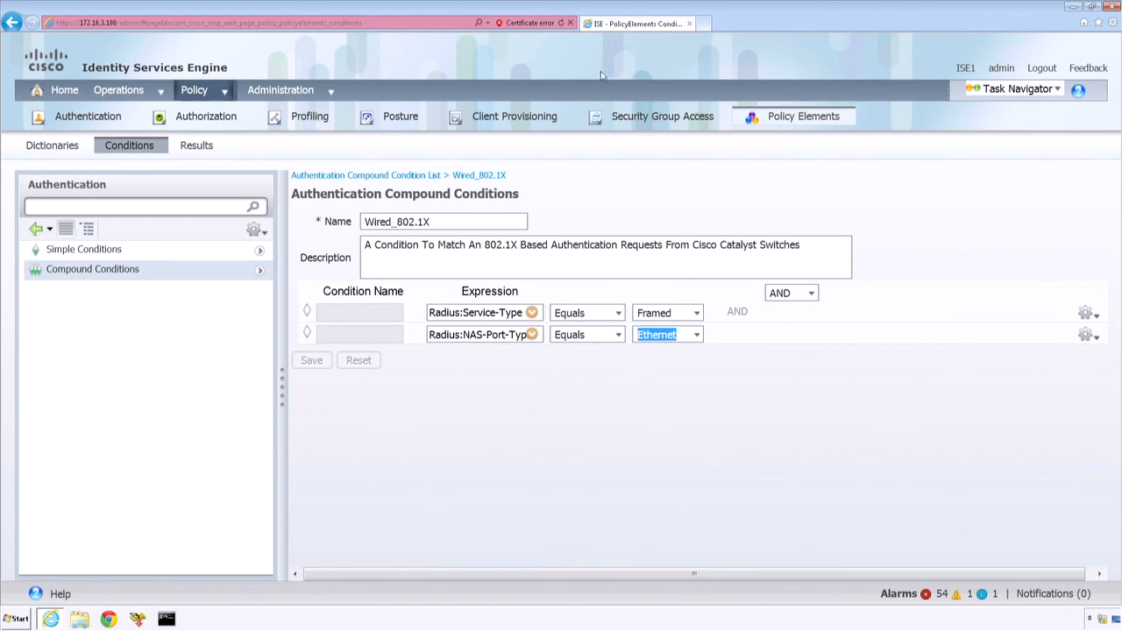